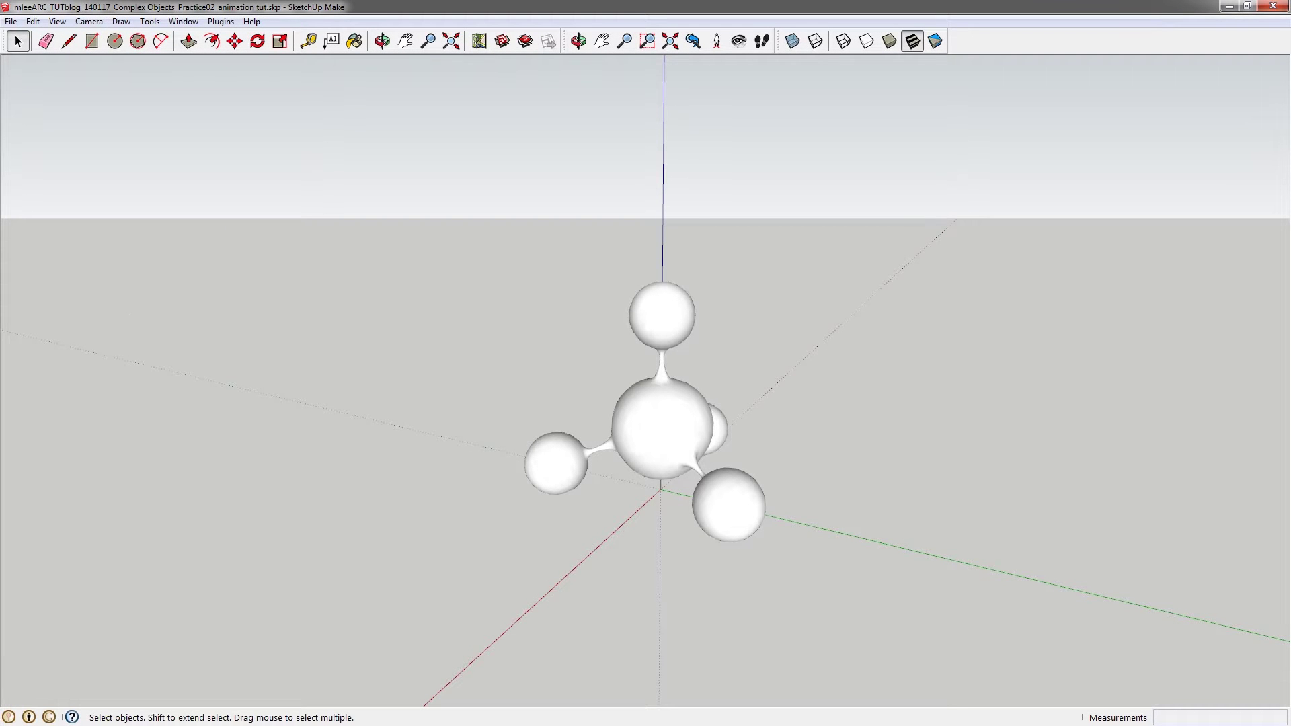
Step: Draw a ground circle of radius 100' centred on the molecule at the origin
mouse_move(647, 377)
middle_down()
mouse_move(737, 435)
mouse_move(655, 428)
mouse_move(603, 472)
mouse_move(605, 462)
mouse_move(340, 571)
middle_up()
scroll(606, 424, down, 3)
scroll(607, 433, up, 2)
scroll(599, 464, up, 2)
key(c)
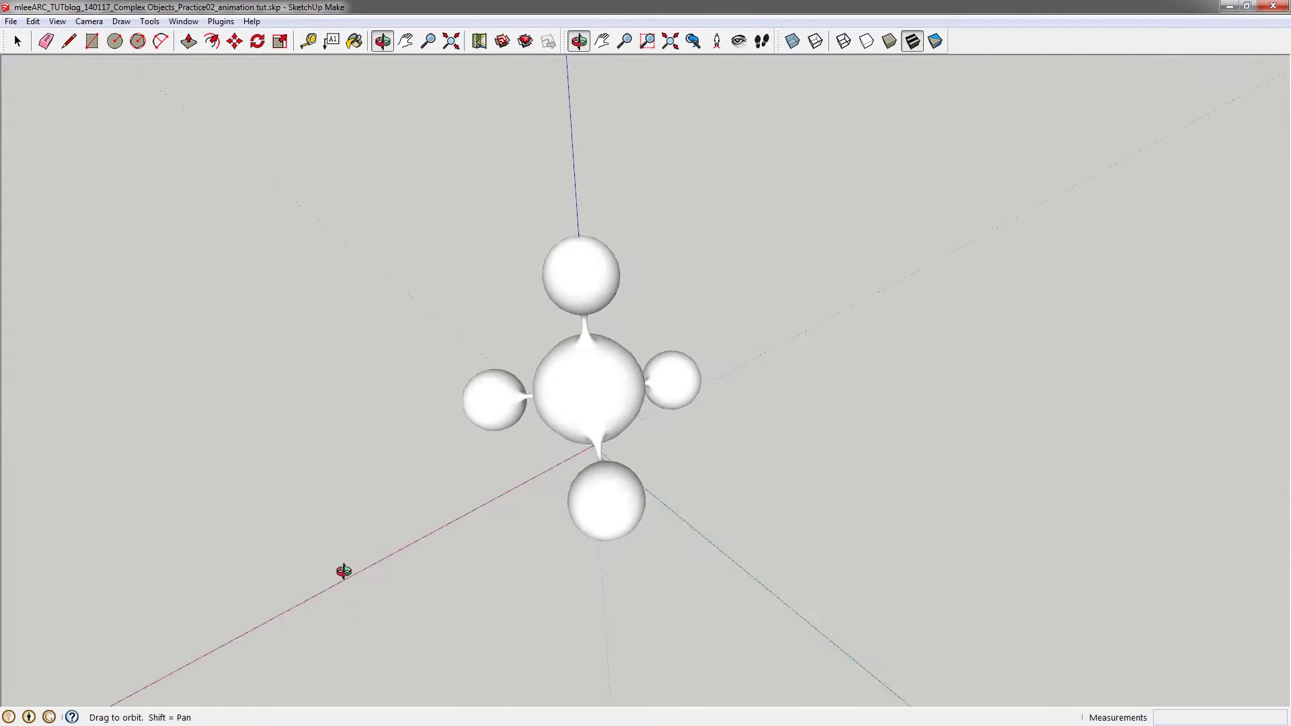
text(100')
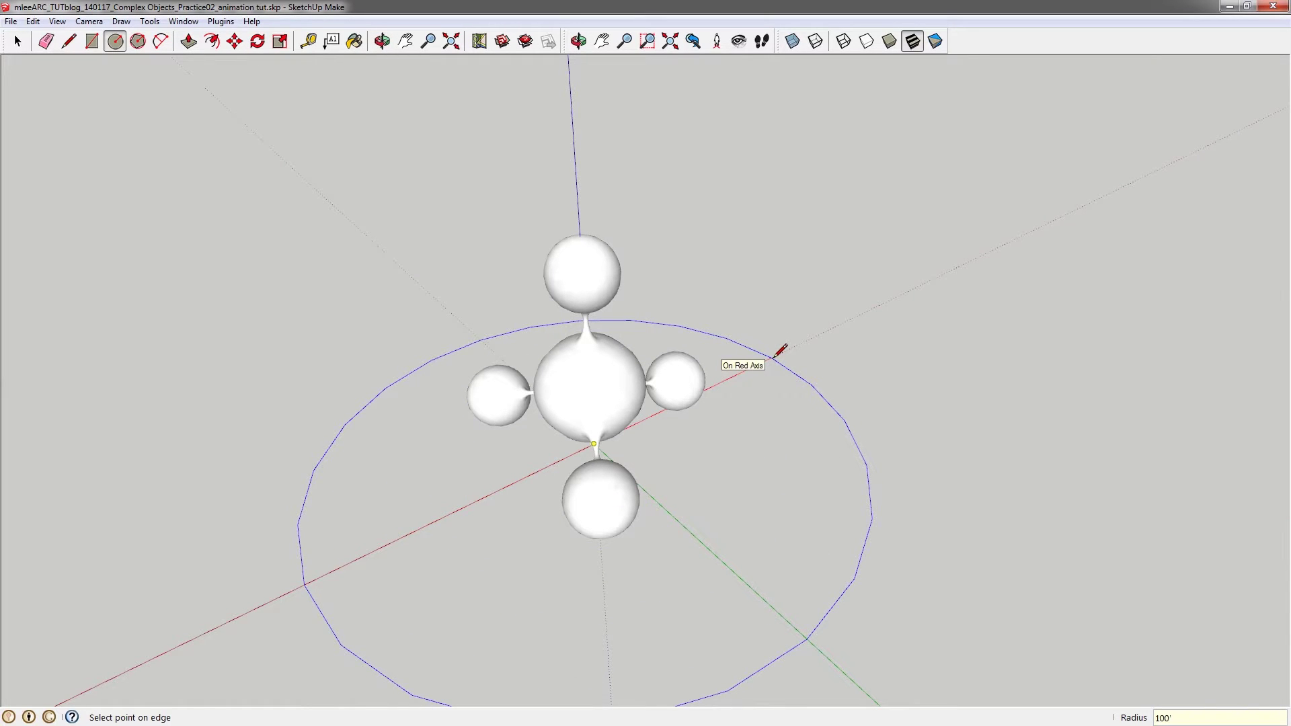
key(Return)
key(space)
scroll(762, 366, down, 8)
middle_drag(941, 397, 706, 410)
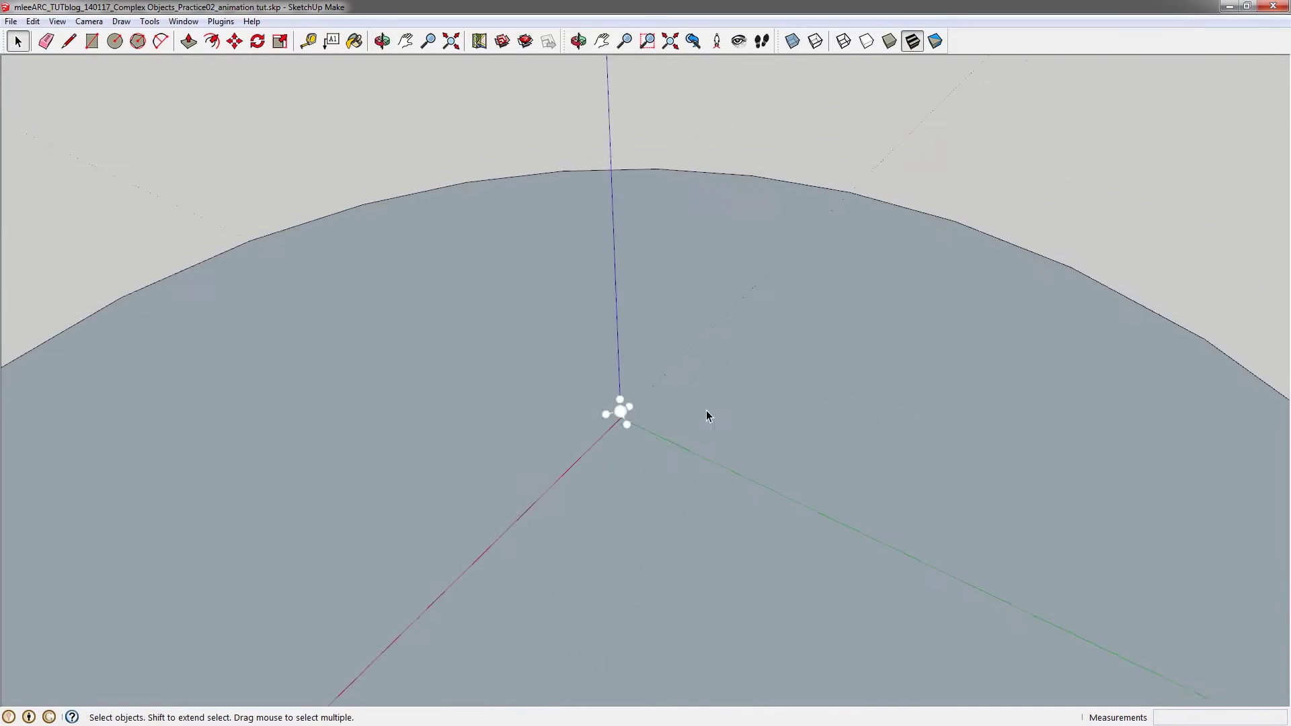
scroll(732, 292, down, 3)
Step: Make the disc face and its edges into a group
double_click(731, 291)
scroll(731, 292, up, 3)
right_click(732, 293)
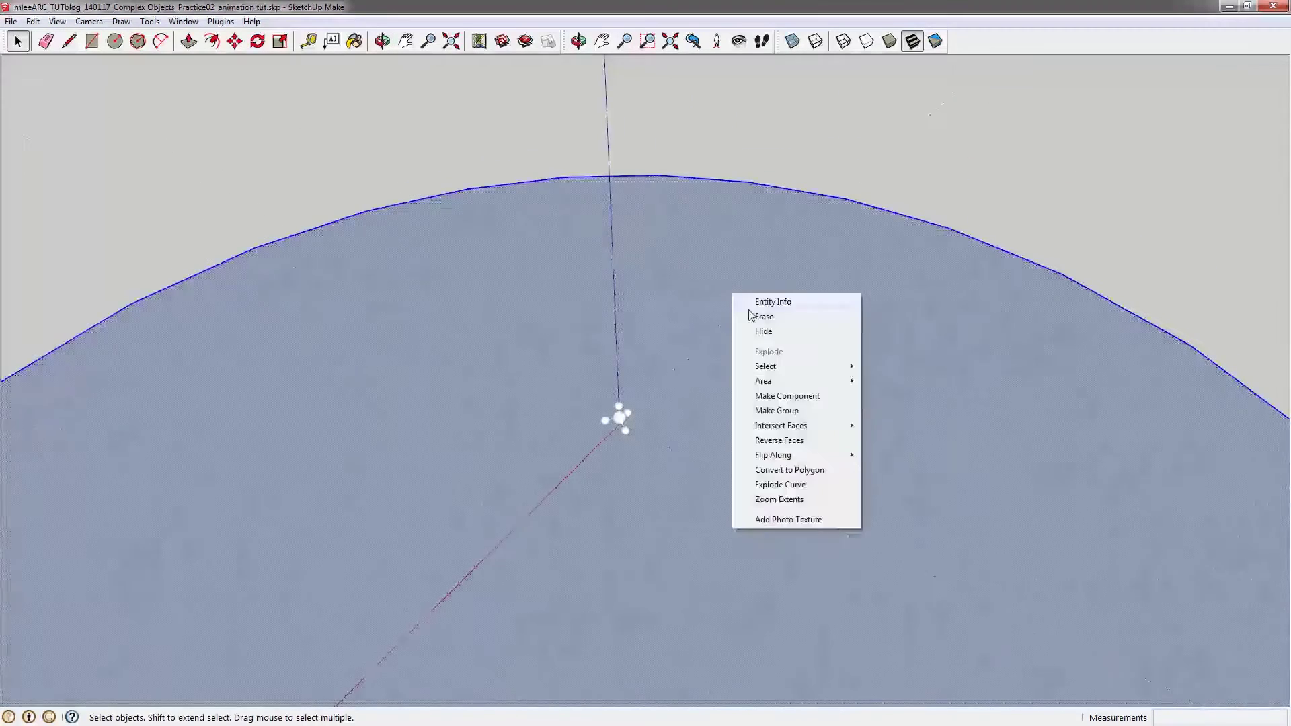
click(785, 412)
scroll(754, 406, up, 2)
Step: Draw a vertical line up from where the disc edge meets the red axis
key(l)
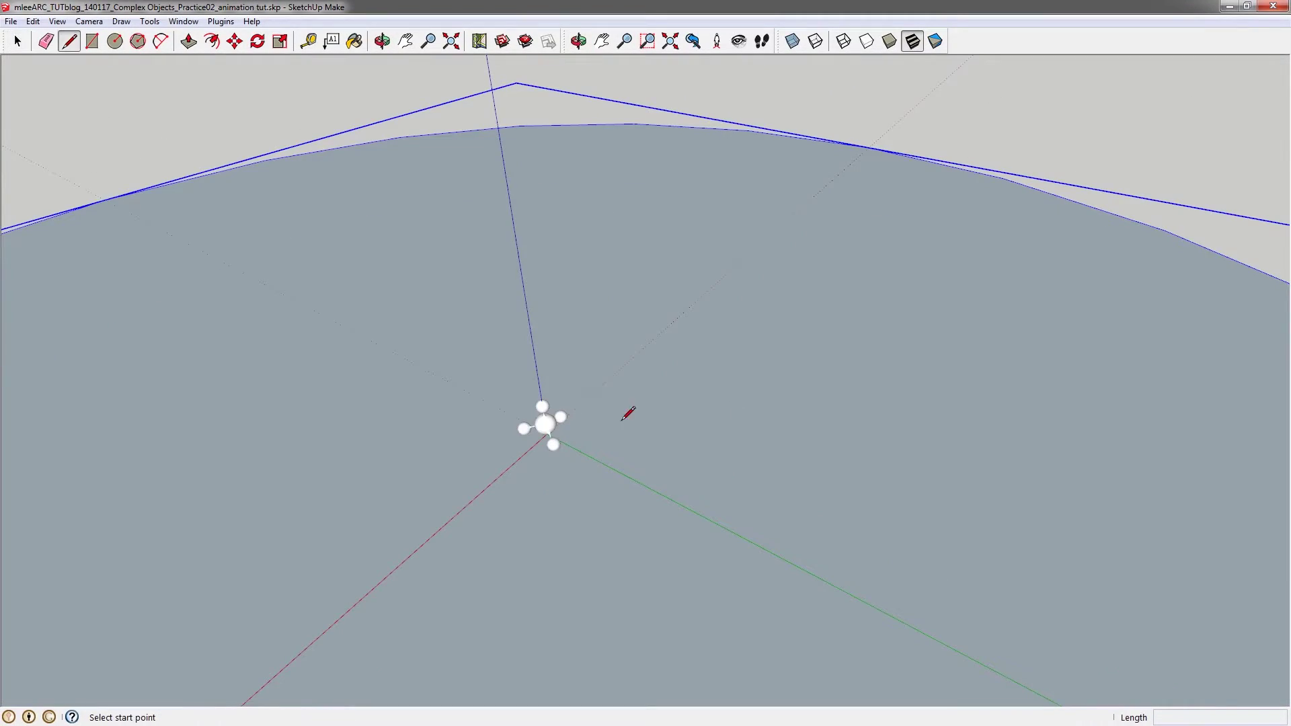
middle_drag(545, 438, 545, 438)
drag(545, 436, 619, 423)
scroll(533, 438, up, 2)
key(l)
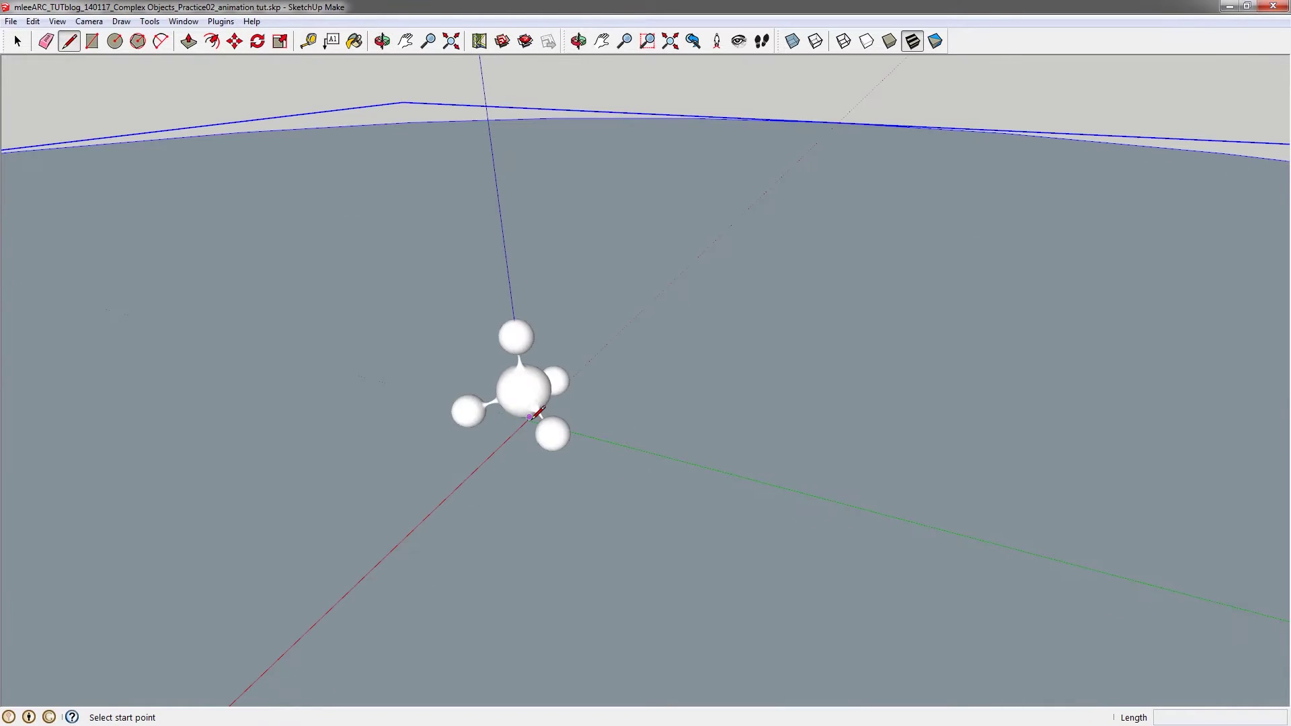
shift+middle_drag(554, 393, 418, 437)
scroll(547, 418, down, 3)
shift+middle_drag(418, 437, 429, 476)
scroll(429, 476, down, 1)
key(l)
click(429, 476)
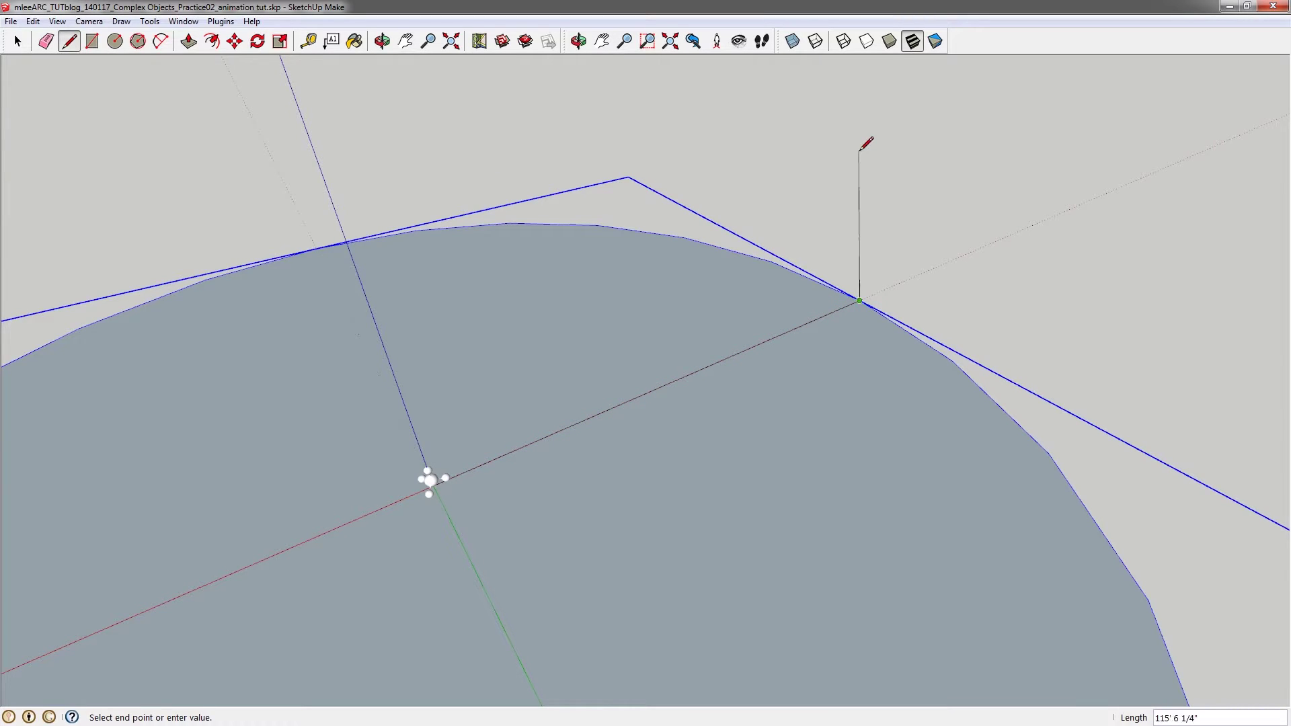
shift+middle_drag(861, 148, 852, 268)
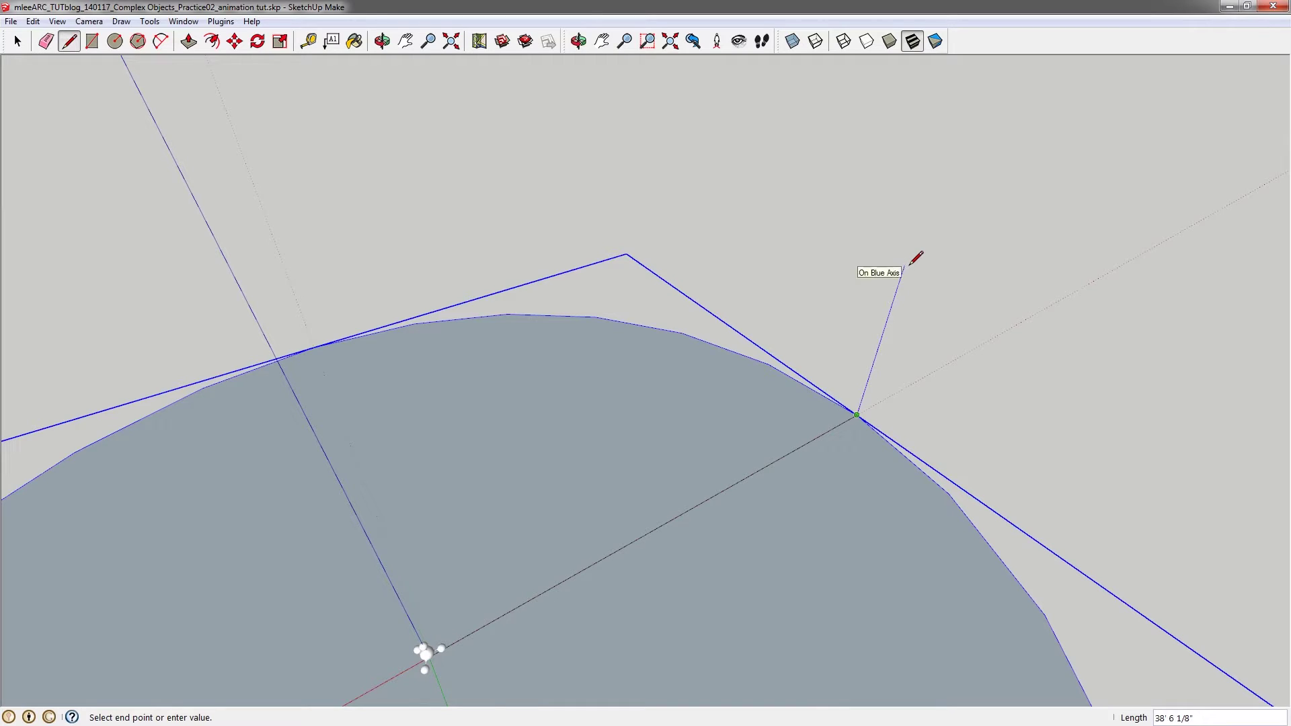
scroll(916, 257, down, 4)
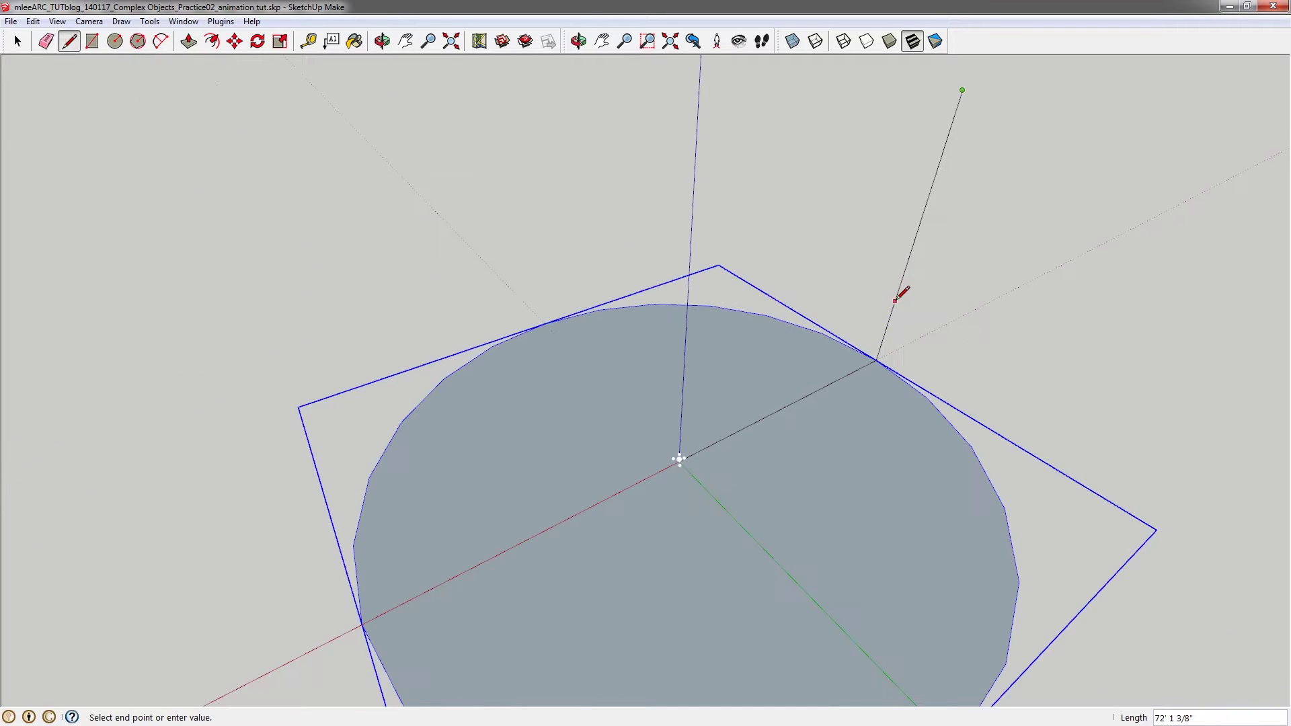
middle_drag(895, 299, 772, 470)
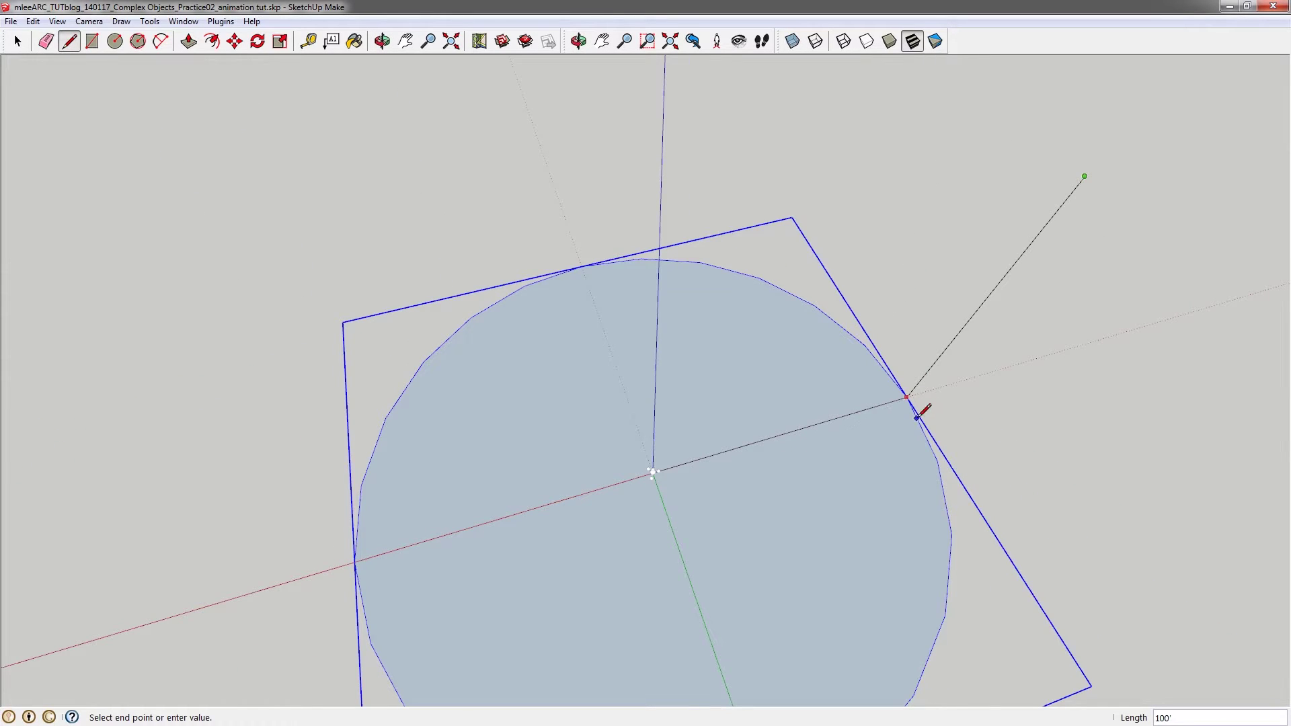
Step: Close the lines back to the origin, forming a 100' vertical square face
key(a)
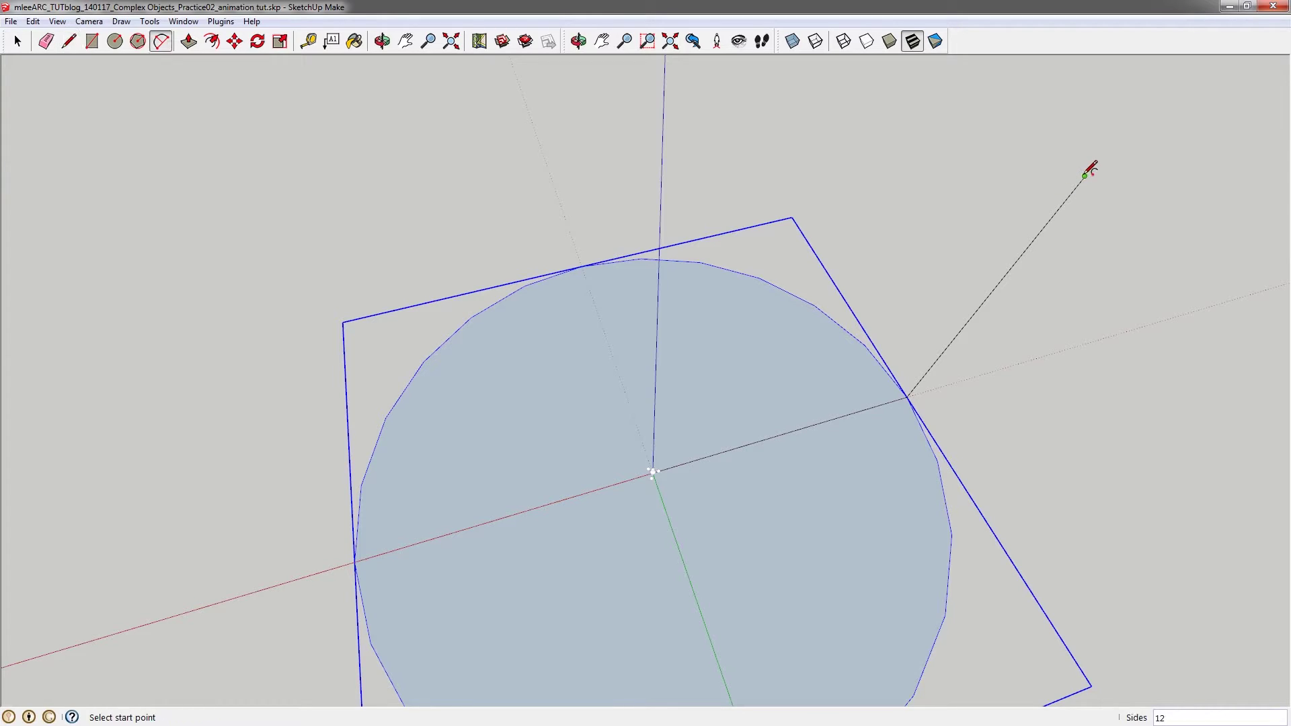
key(l)
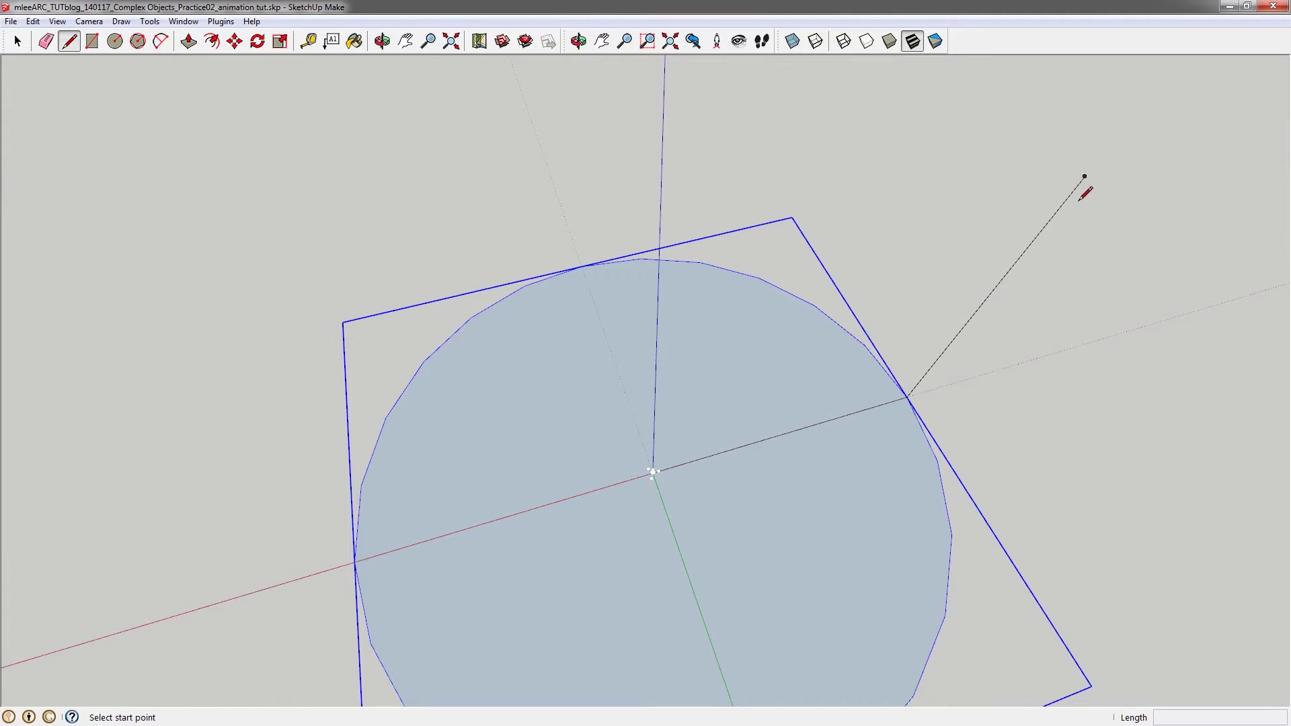
click(1084, 176)
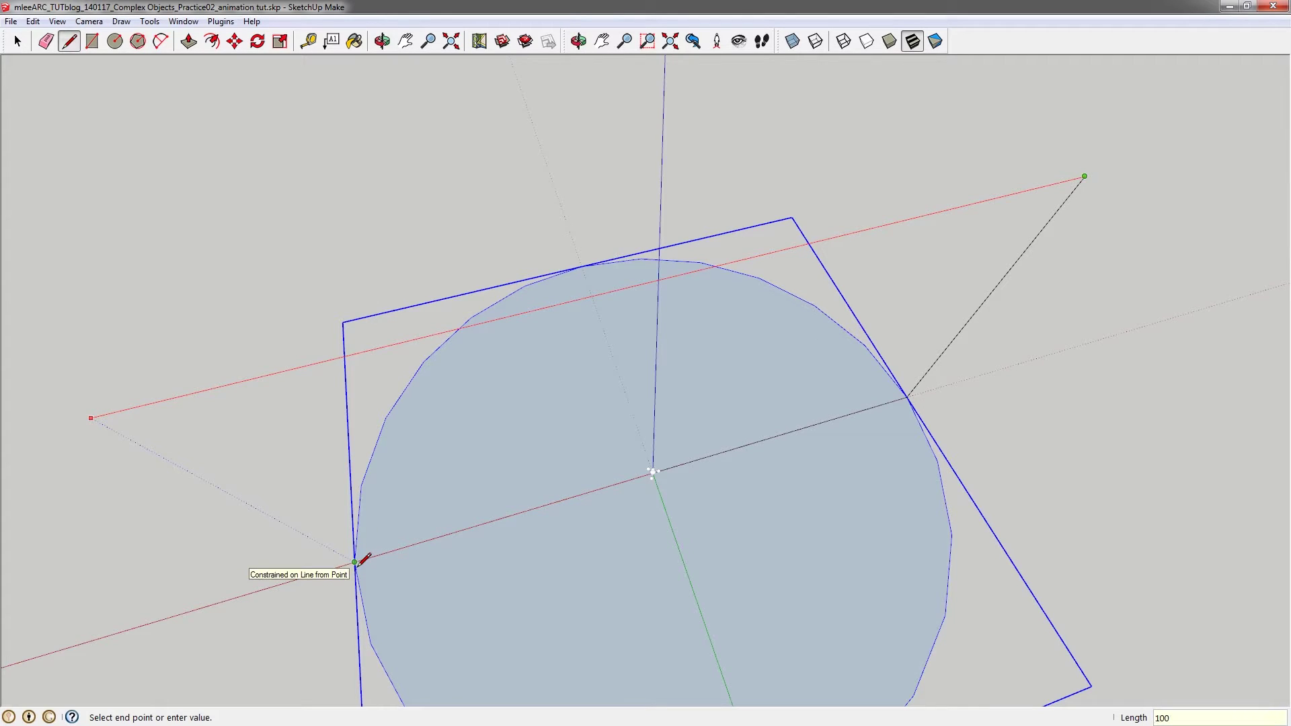
click(906, 396)
key(space)
Step: Draw a circle centred on the square's top-left corner, passing through its top-right corner
click(905, 329)
middle_drag(905, 330, 854, 348)
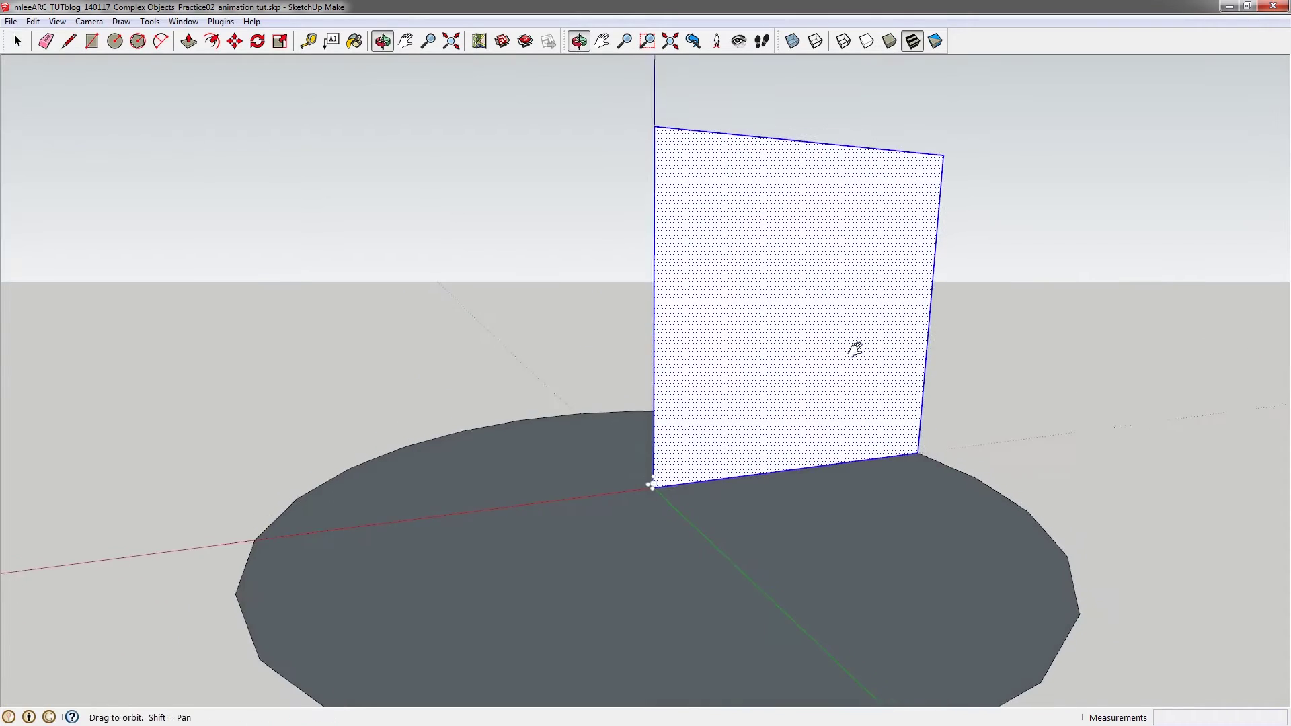
scroll(891, 297, up, 2)
middle_drag(892, 297, 882, 352)
scroll(881, 353, down, 3)
key(a)
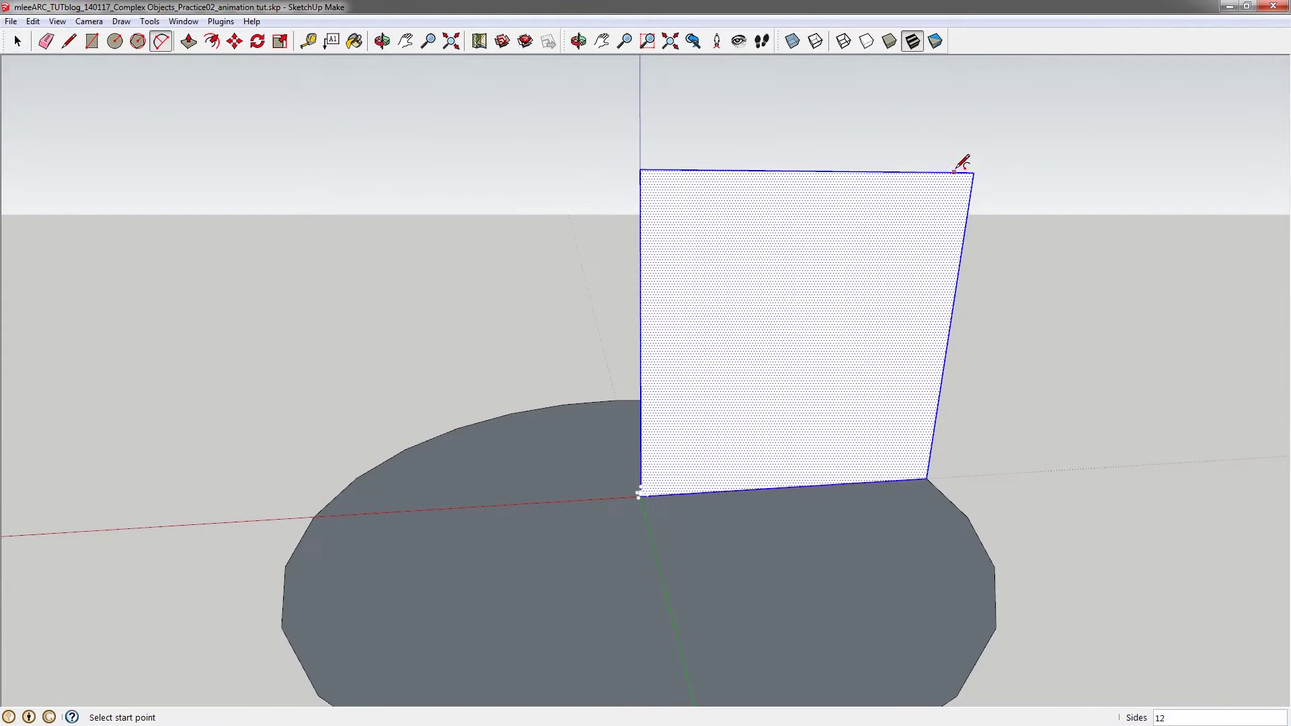
click(973, 173)
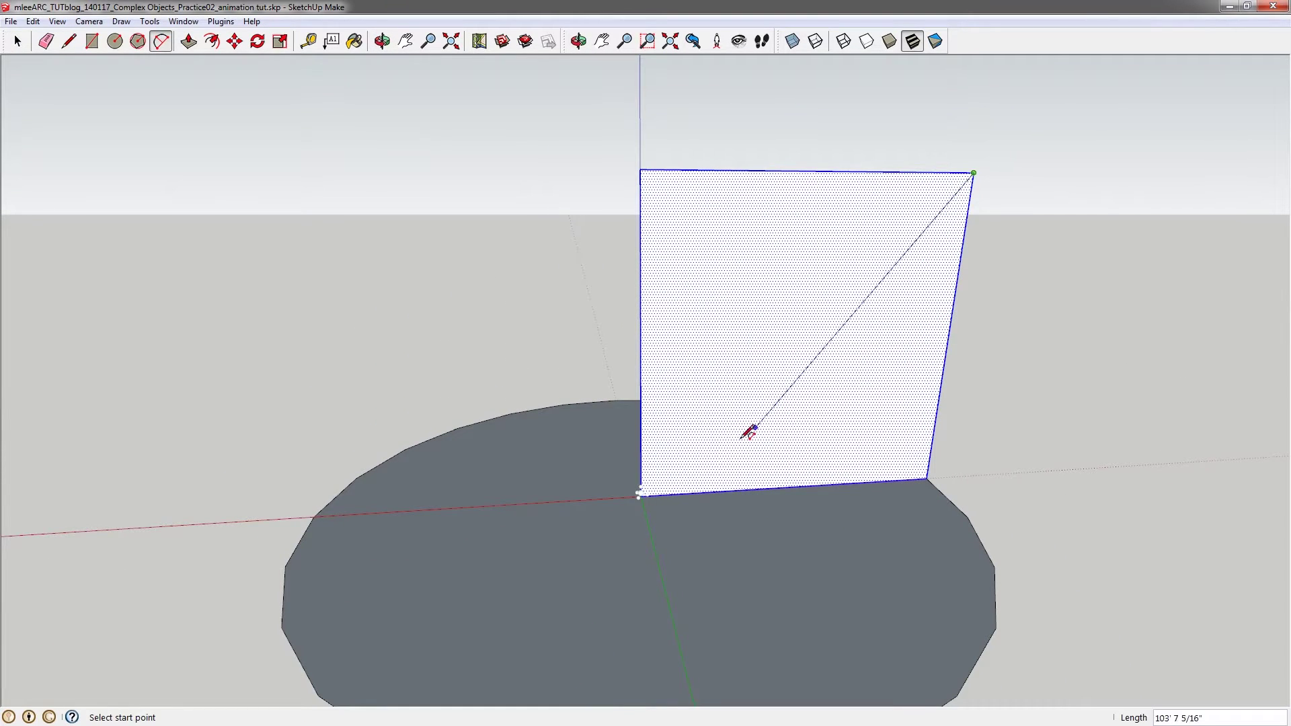
click(641, 496)
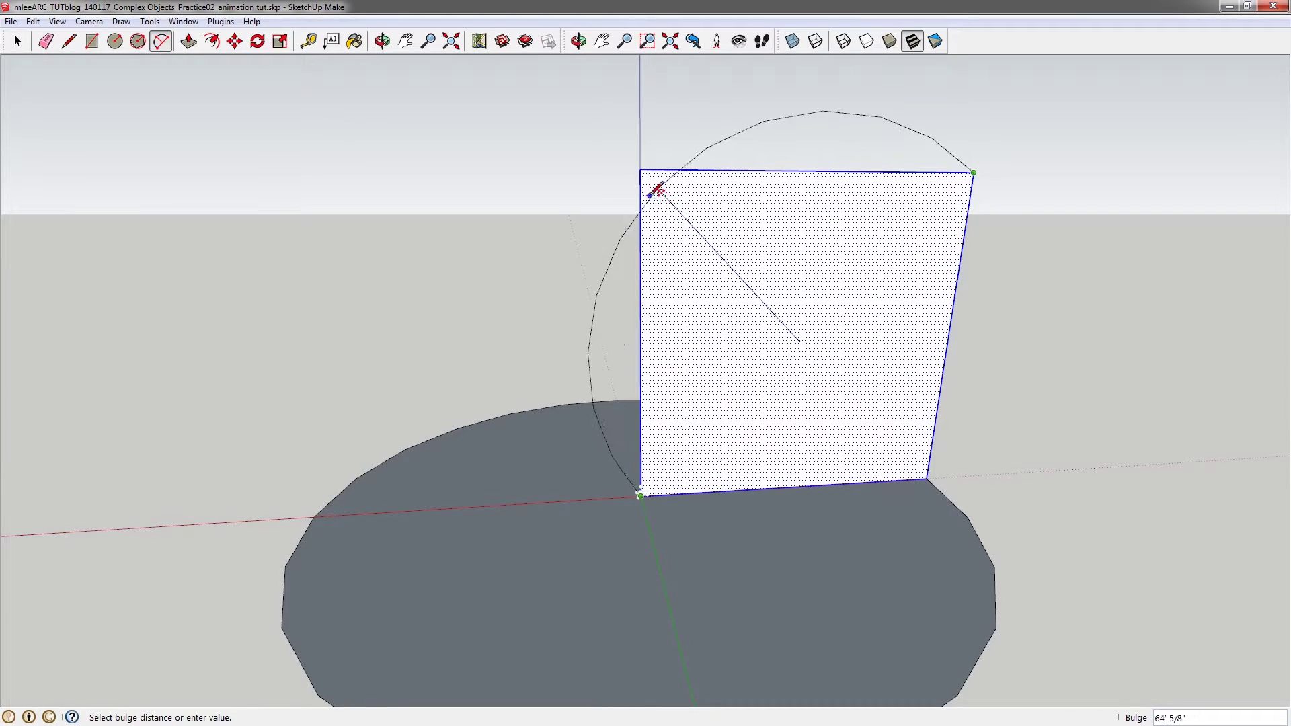
key(c)
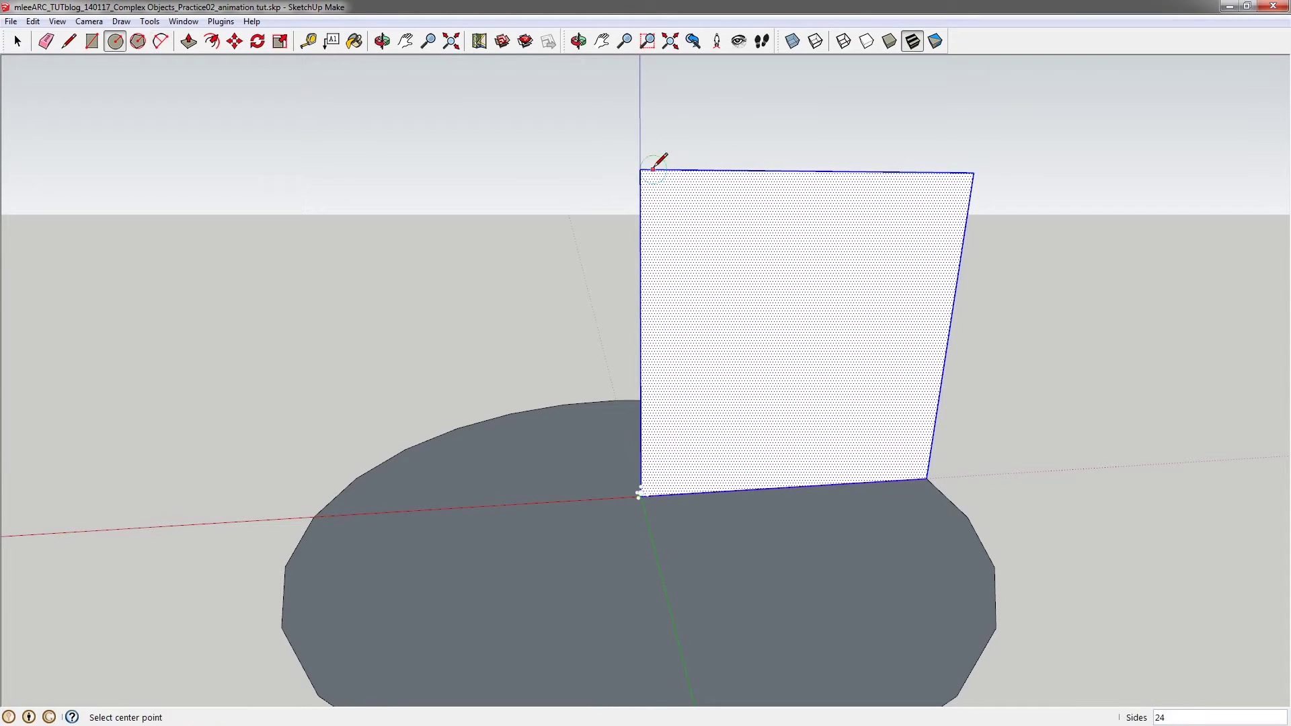
click(649, 165)
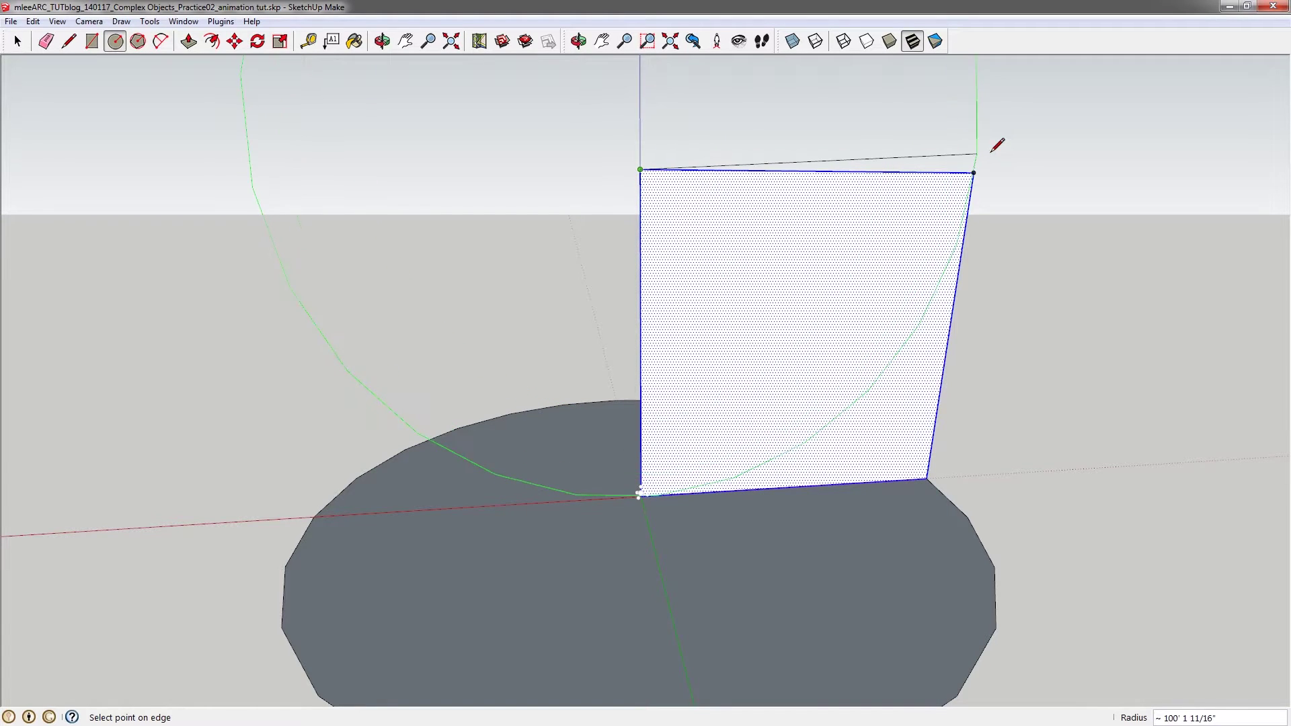
click(975, 172)
key(space)
Step: Divide the quarter arc inside the square into 50 segments
click(973, 185)
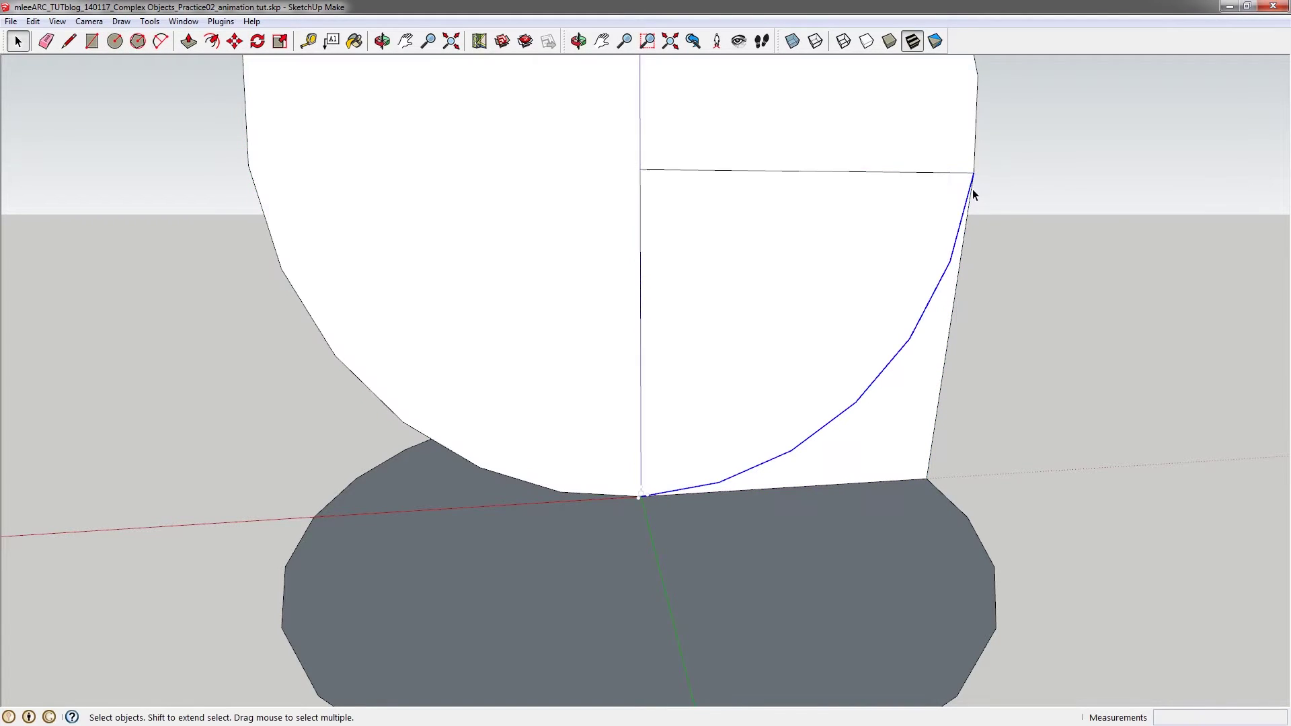
right_click(975, 193)
click(1007, 277)
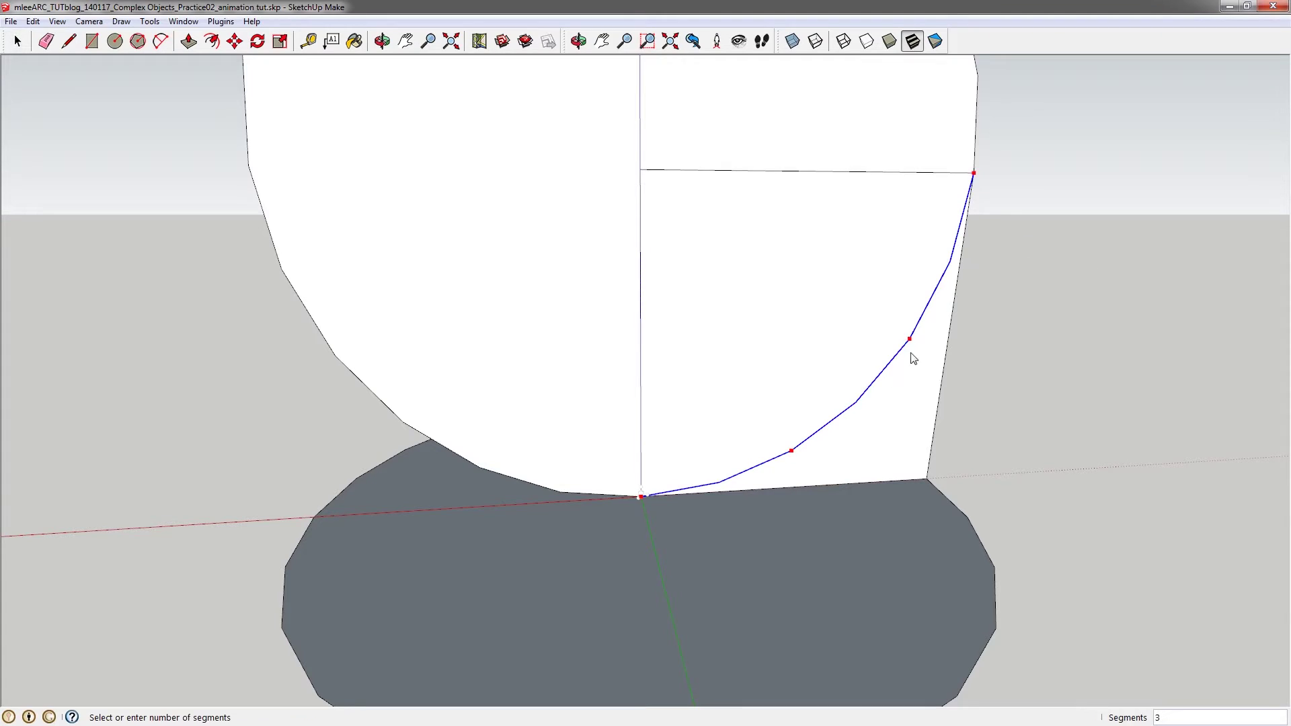
click(993, 184)
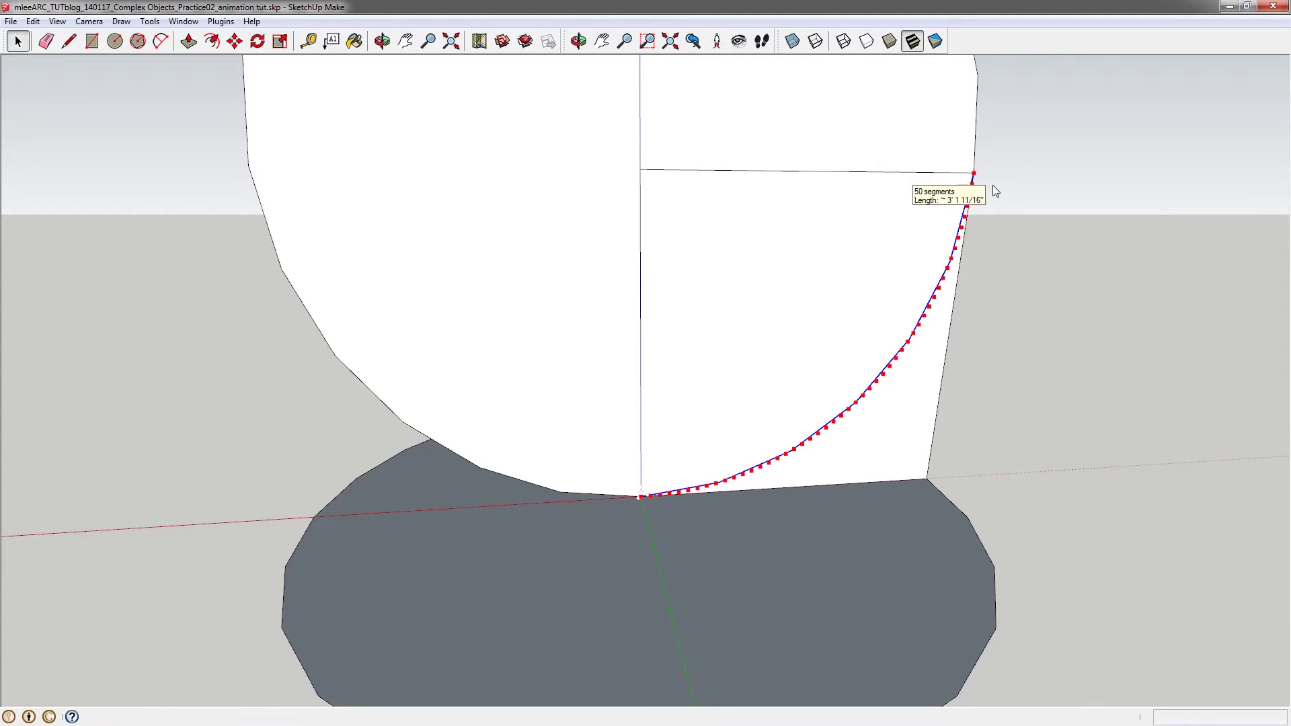
Step: Erase the square's right edge, base line, horizontal line and circle edge, leaving only the arc
scroll(889, 373, up, 4)
key(e)
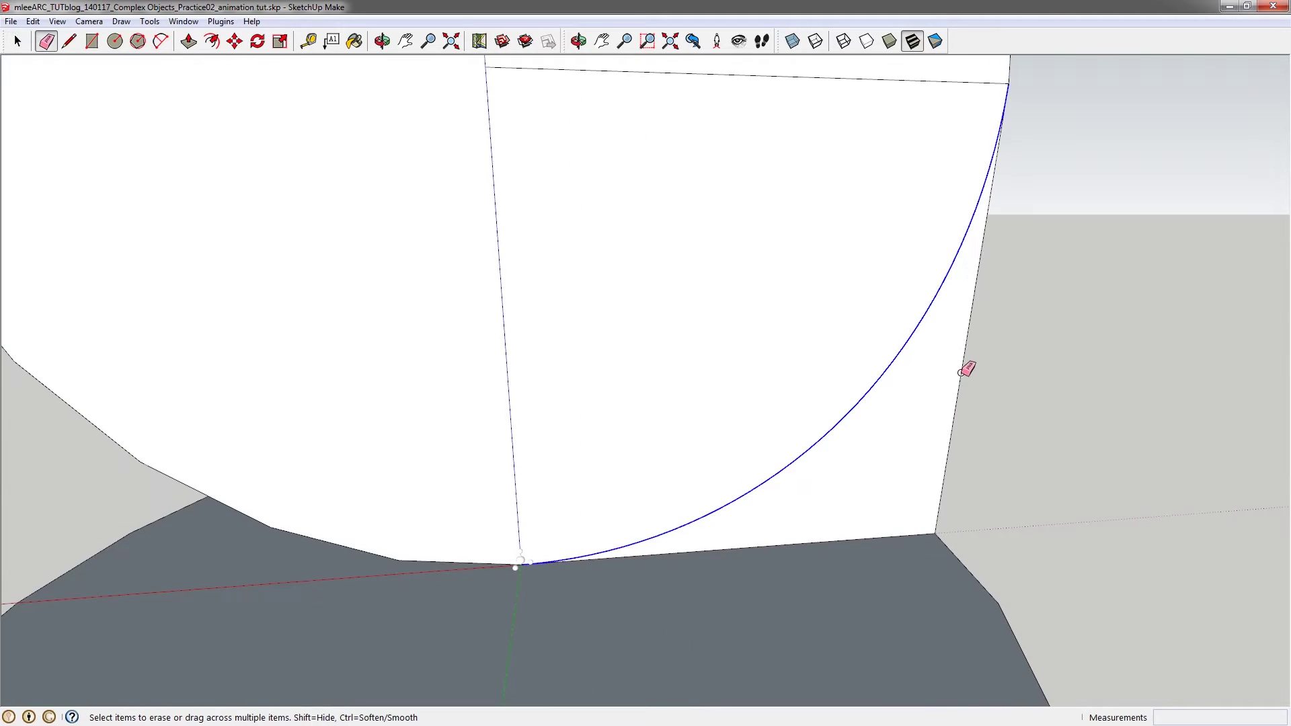
scroll(966, 369, down, 5)
scroll(968, 366, up, 4)
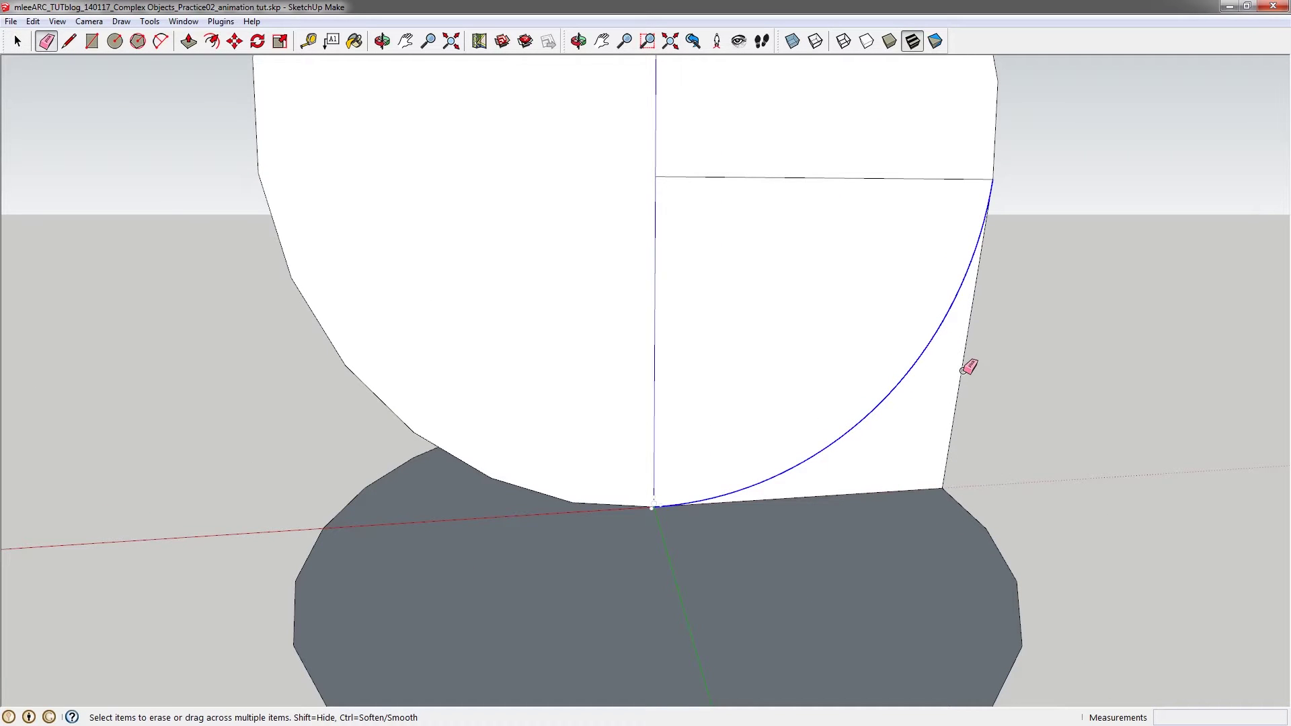
click(961, 384)
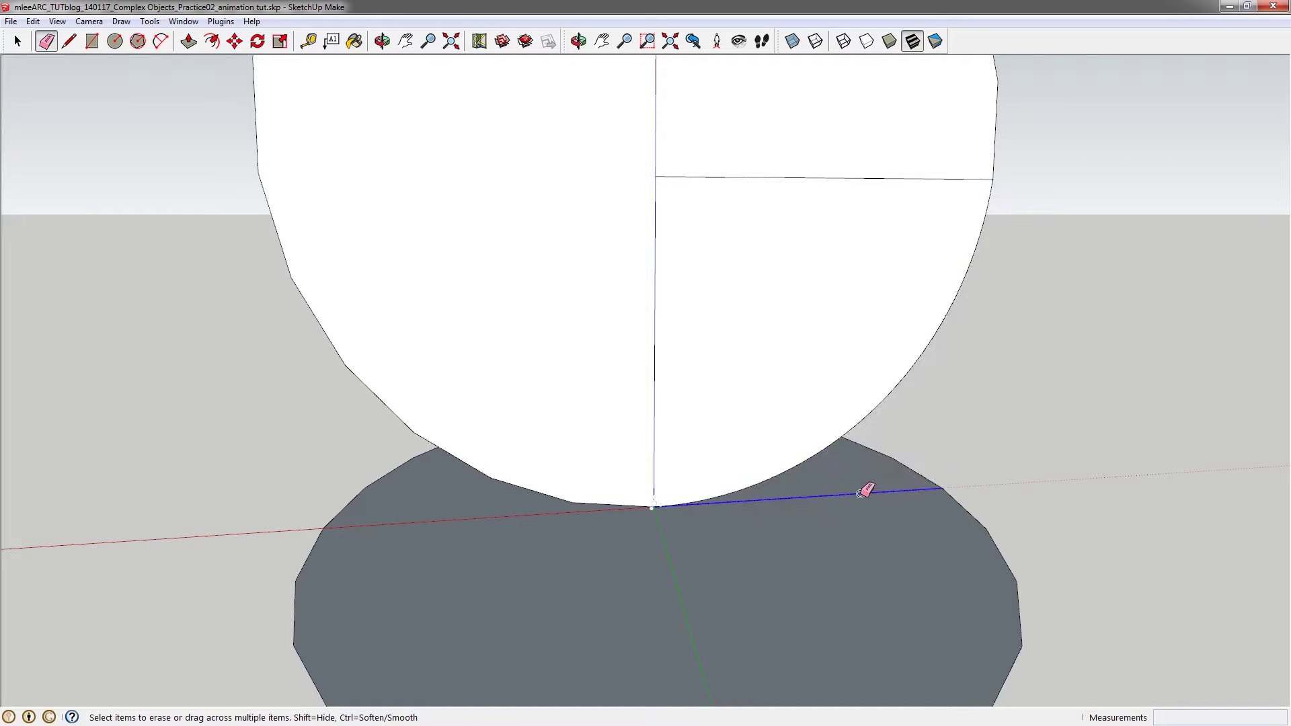
click(866, 491)
scroll(755, 369, down, 3)
click(712, 254)
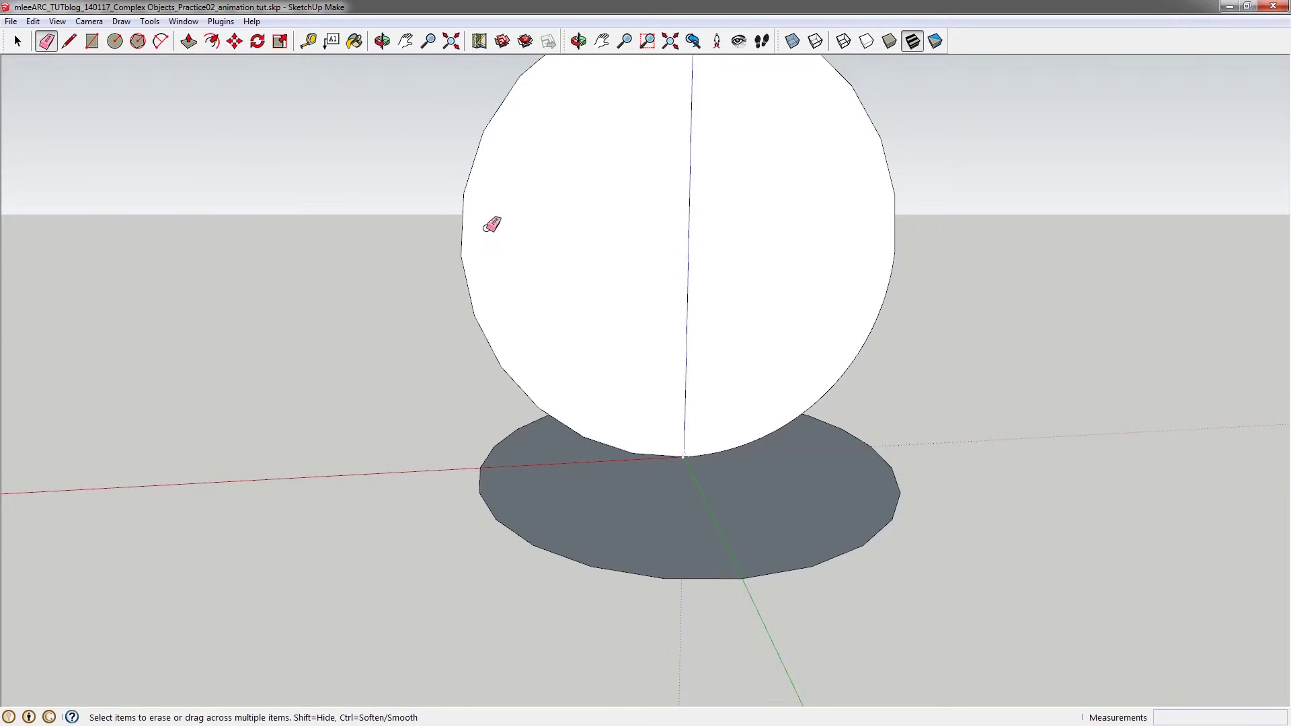
click(462, 235)
key(space)
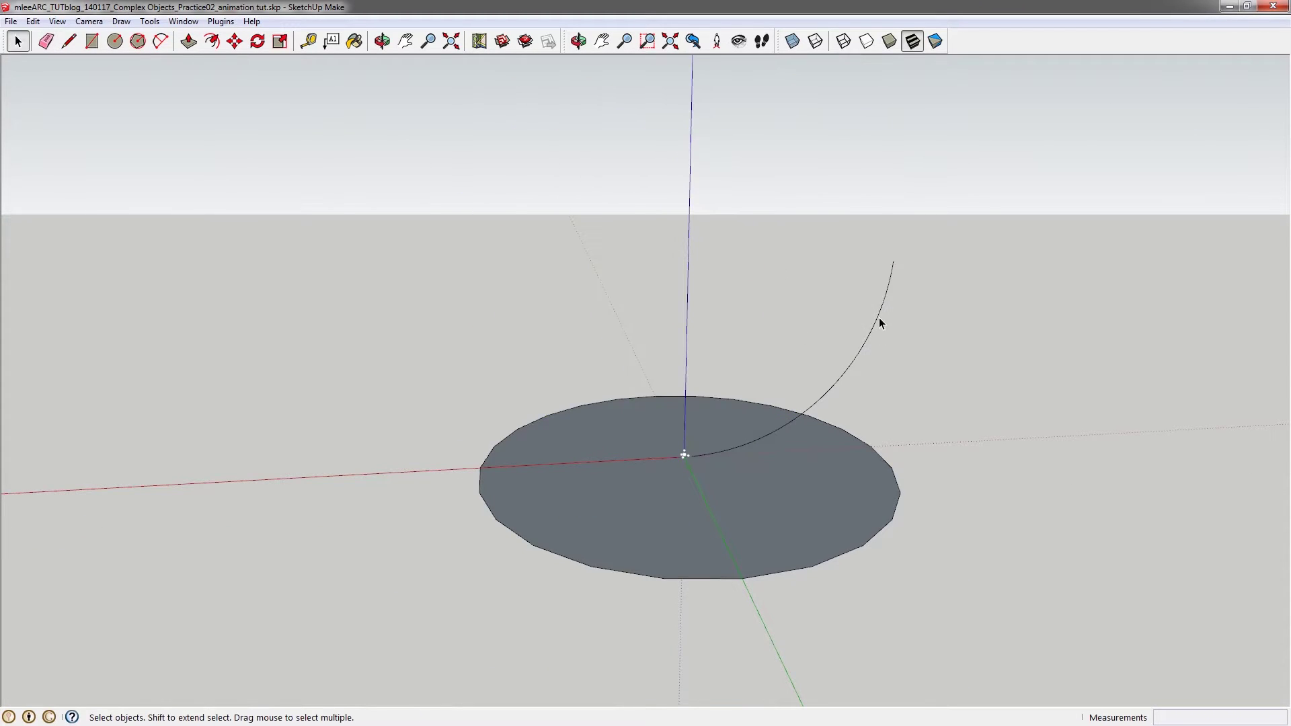
Step: Scale the quarter arc by 0.5 along the red axis, undoing an accidental 50x scale
click(877, 316)
key(s)
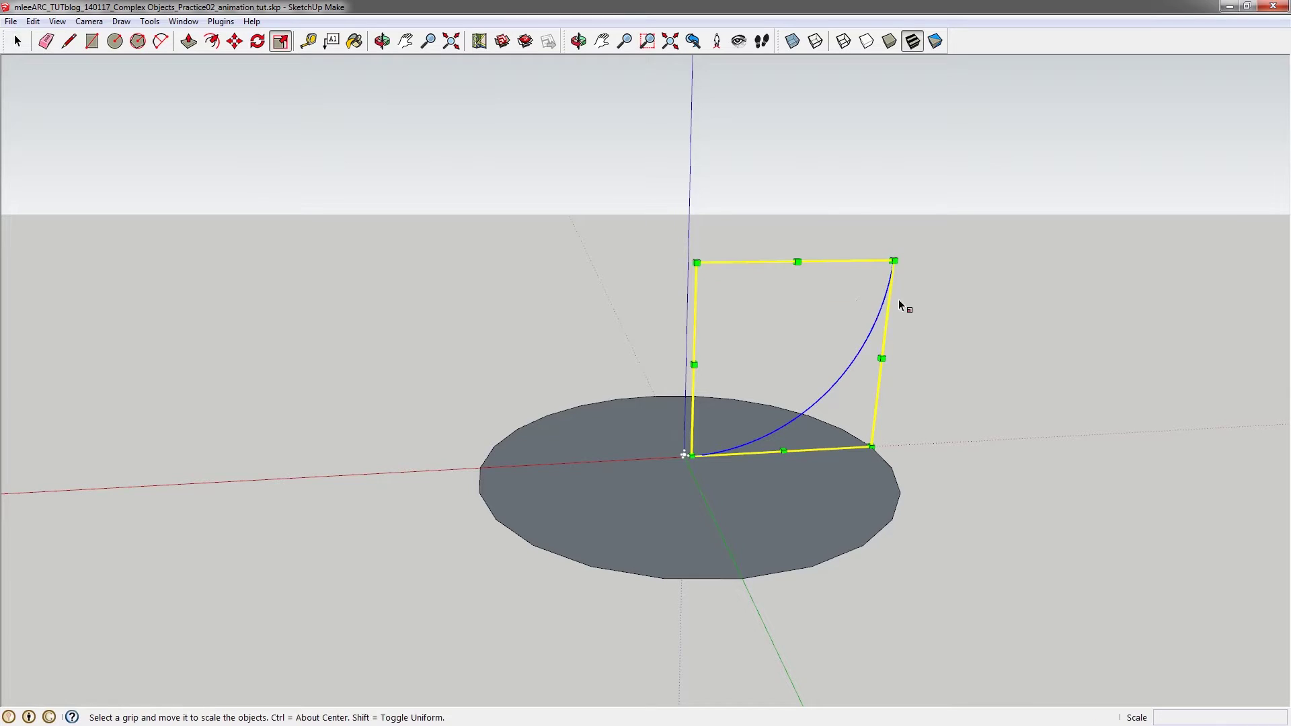
scroll(777, 363, up, 2)
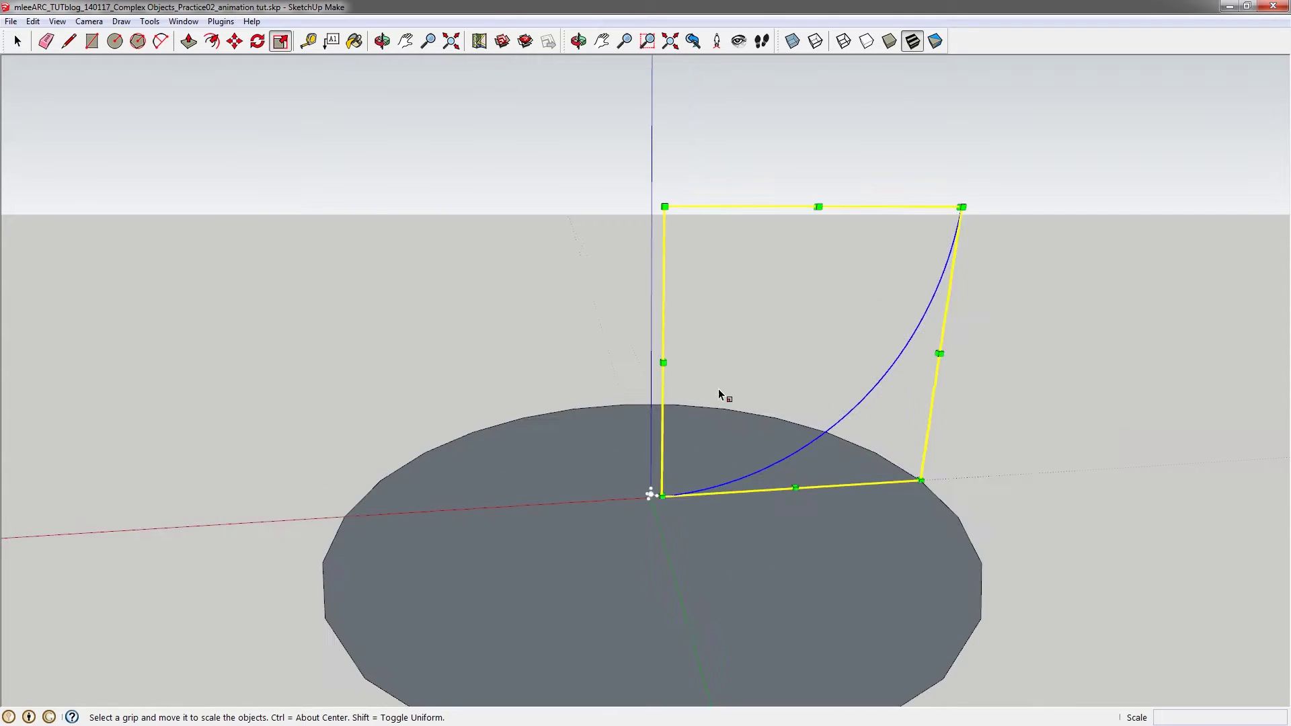
drag(664, 363, 789, 378)
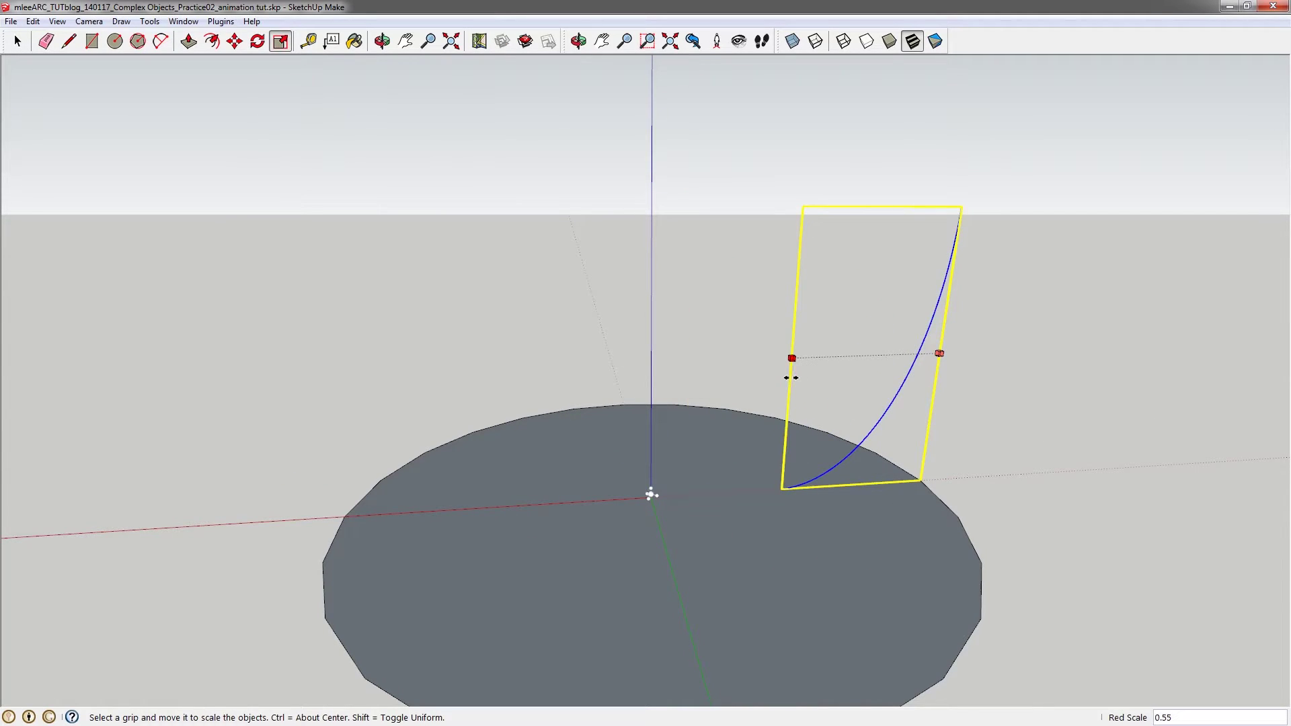
drag(790, 378, 787, 374)
text(50)
key(Return)
key(ctrl+z)
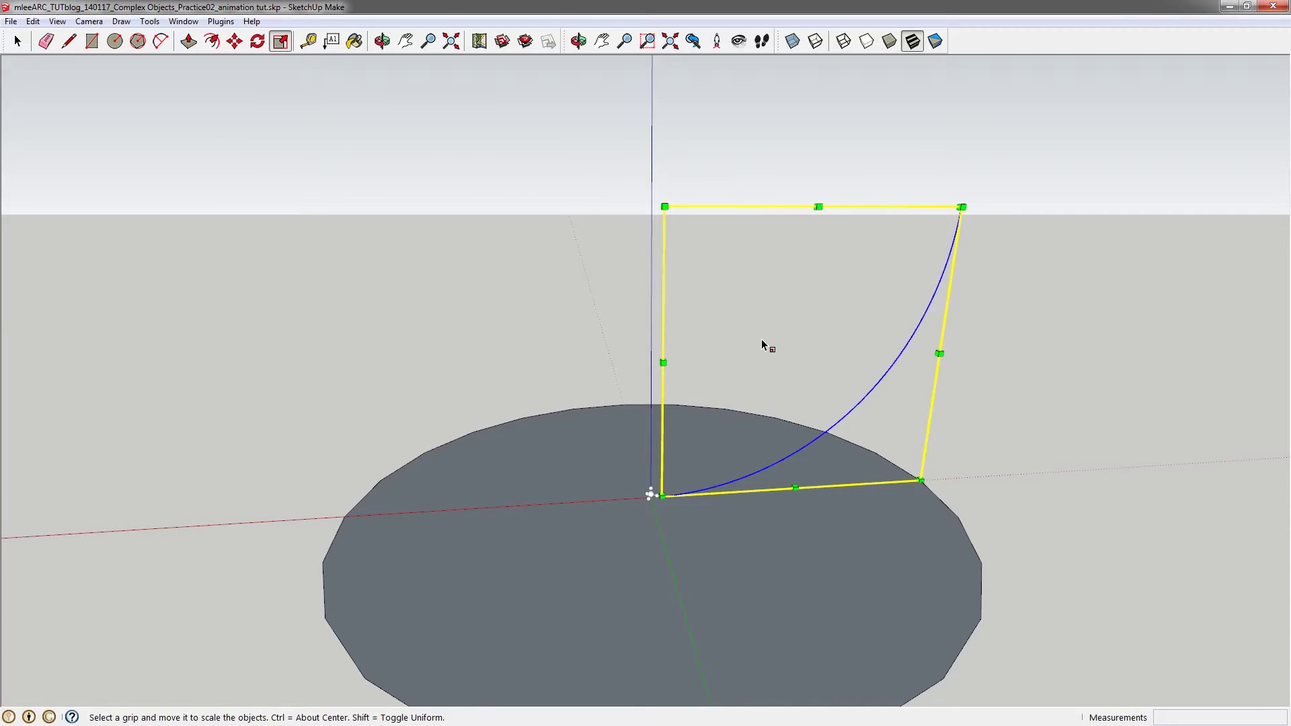
drag(656, 363, 695, 370)
text(.5)
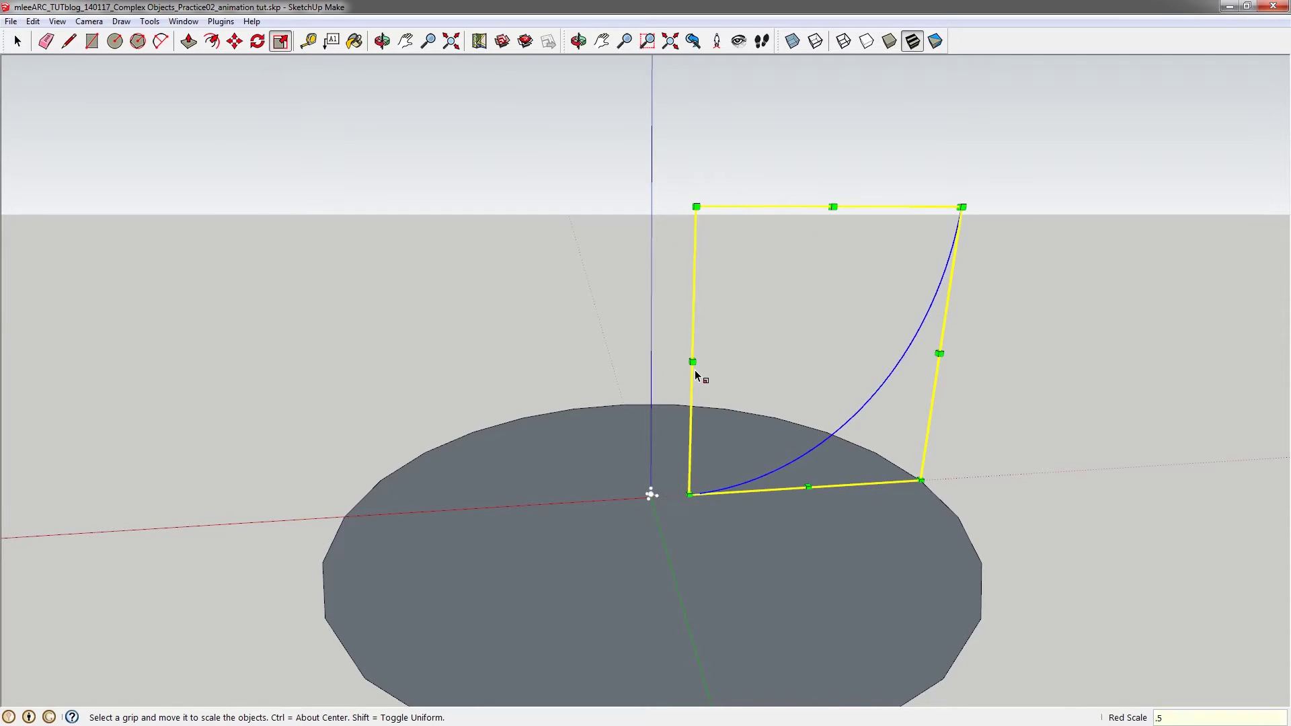
key(Return)
key(space)
middle_drag(968, 452, 793, 478)
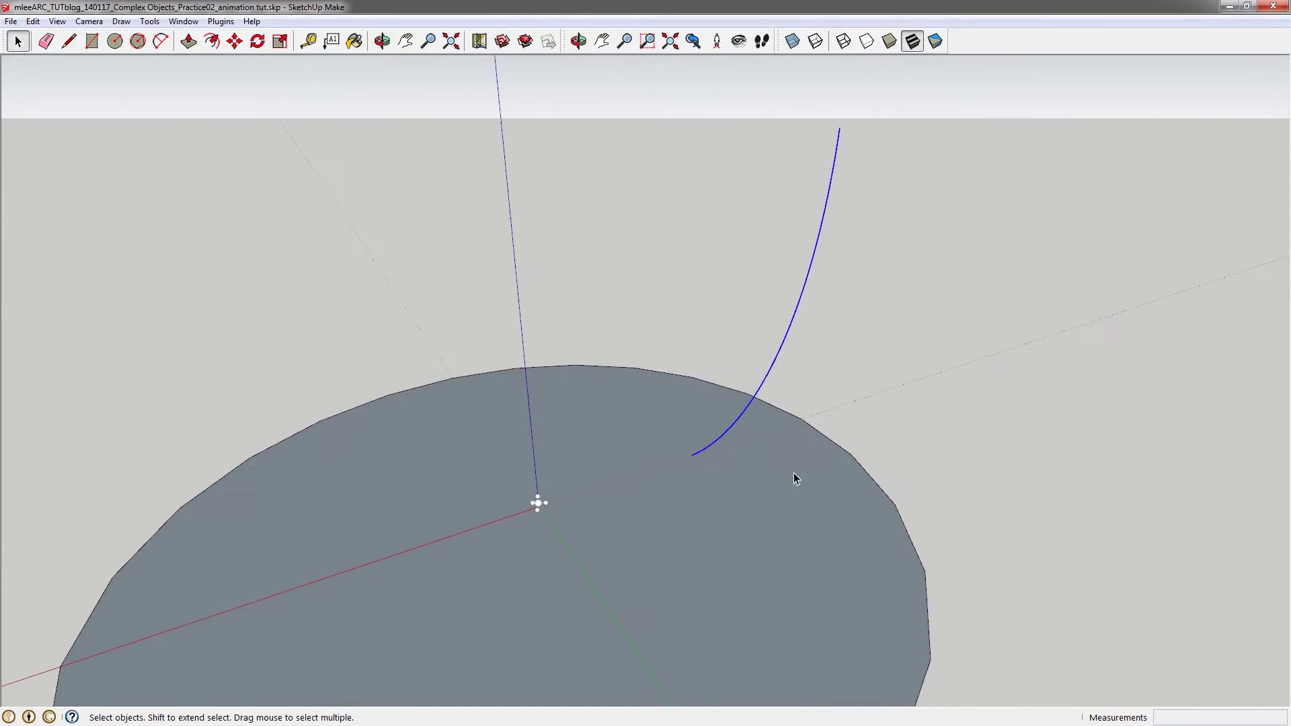
Step: Make the narrowed arc into a group
right_click(785, 342)
click(857, 452)
mouse_move(857, 452)
middle_down()
mouse_move(877, 530)
mouse_move(853, 478)
middle_up()
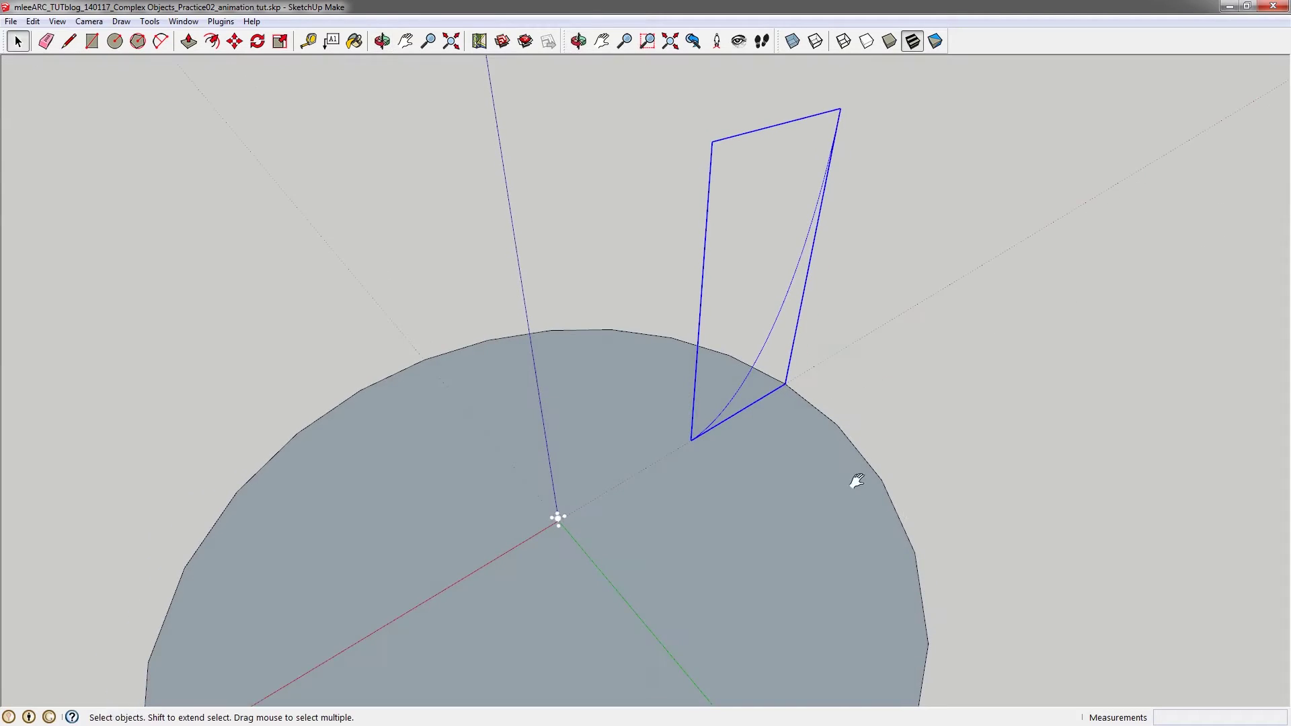
scroll(716, 437, down, 3)
scroll(716, 437, up, 3)
Step: Copy the arc group and snap the copy into place by its corner
key(m)
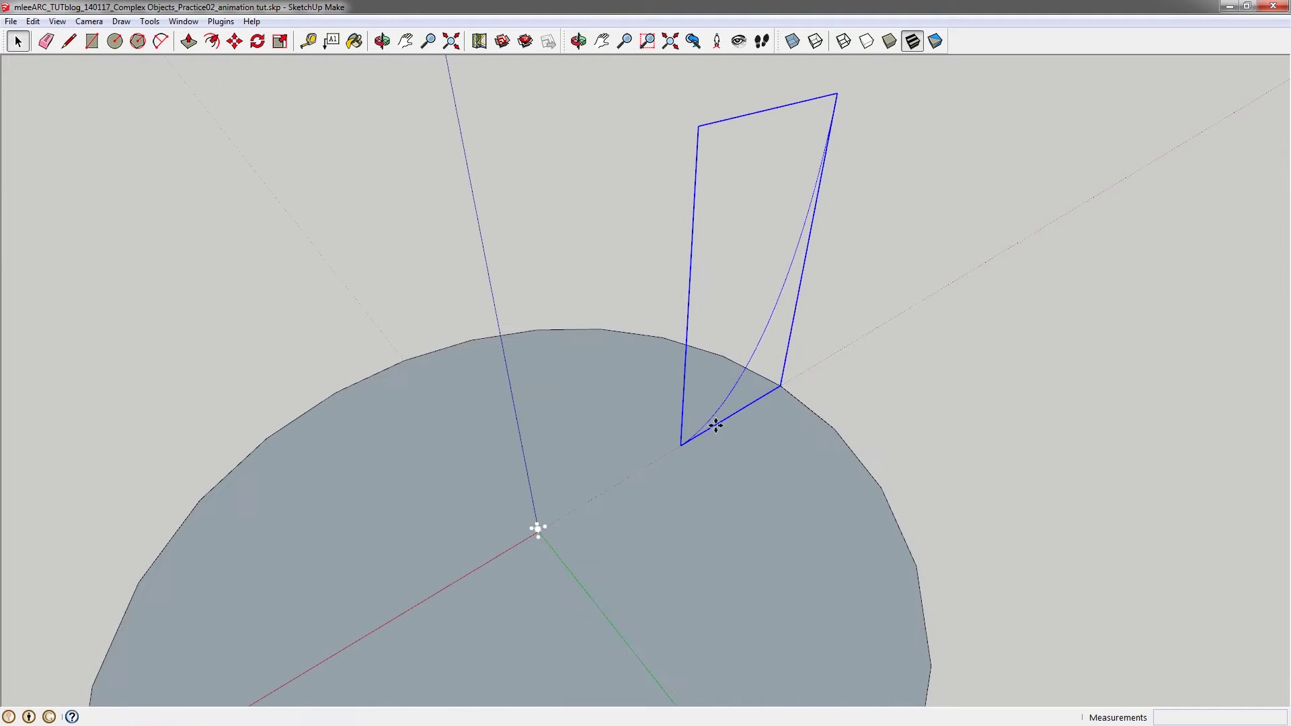
click(780, 386)
key(ctrl)
click(747, 460)
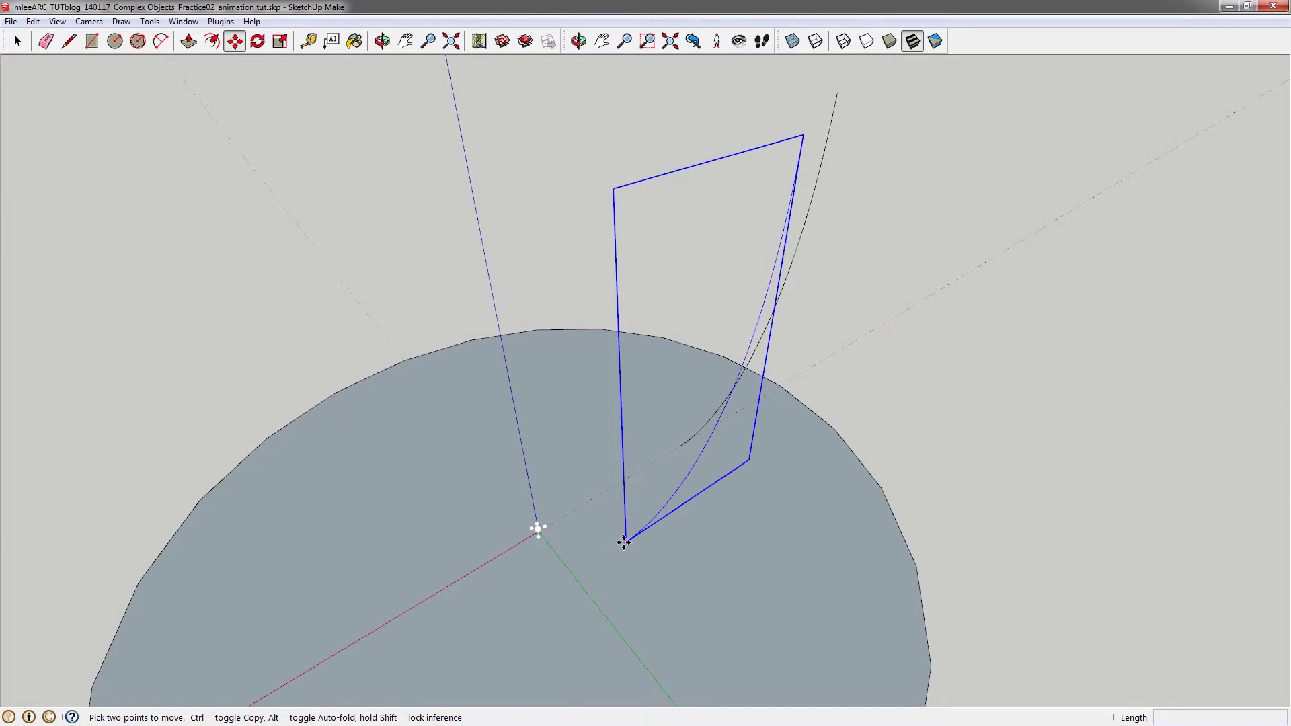
click(623, 542)
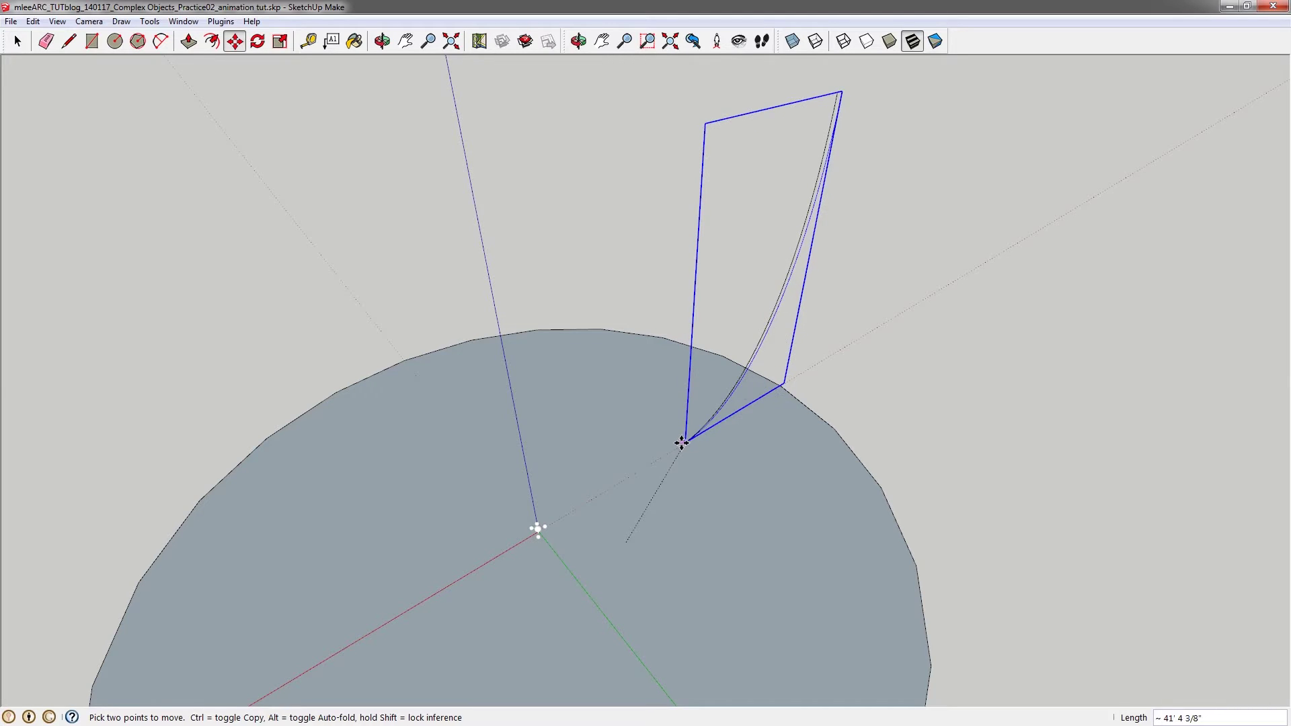
scroll(680, 442, up, 5)
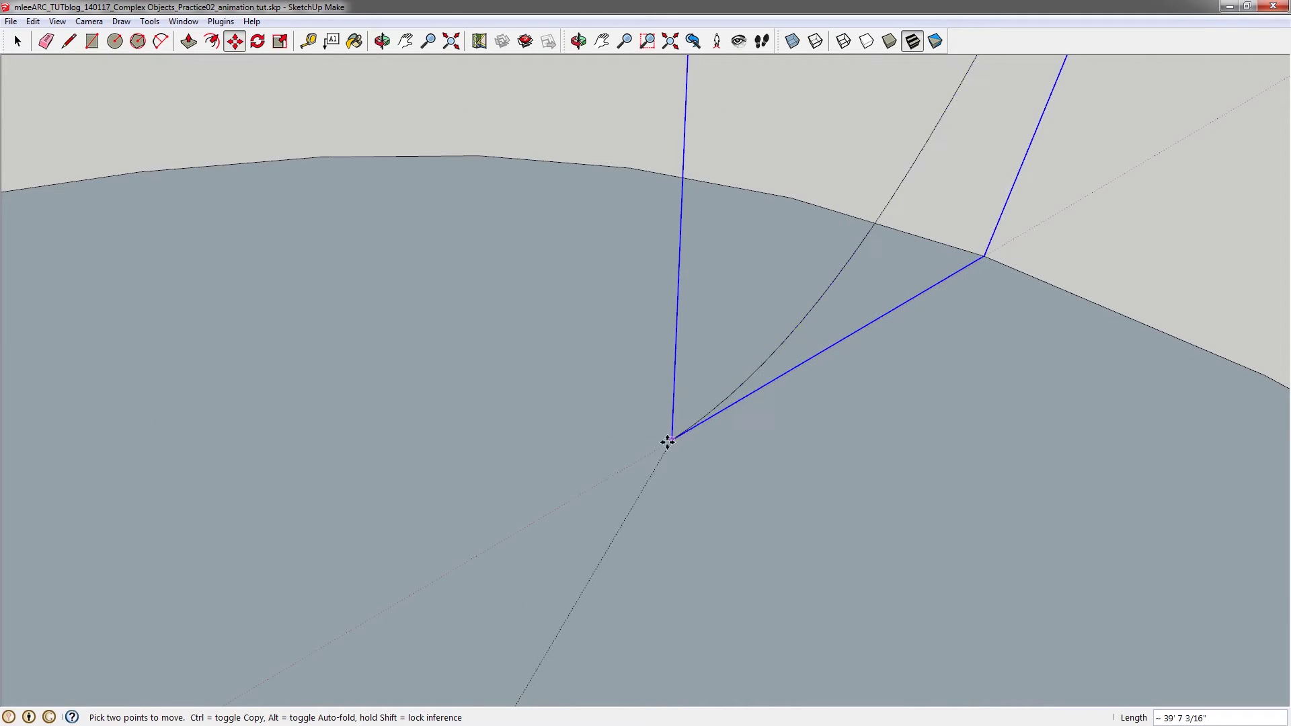
click(667, 442)
scroll(690, 431, down, 6)
Step: Begin rotating the copy 7.5° about the molecule, starting from the red axis
middle_drag(566, 531, 736, 409)
scroll(516, 519, up, 2)
scroll(570, 516, up, 6)
scroll(619, 515, up, 4)
key(q)
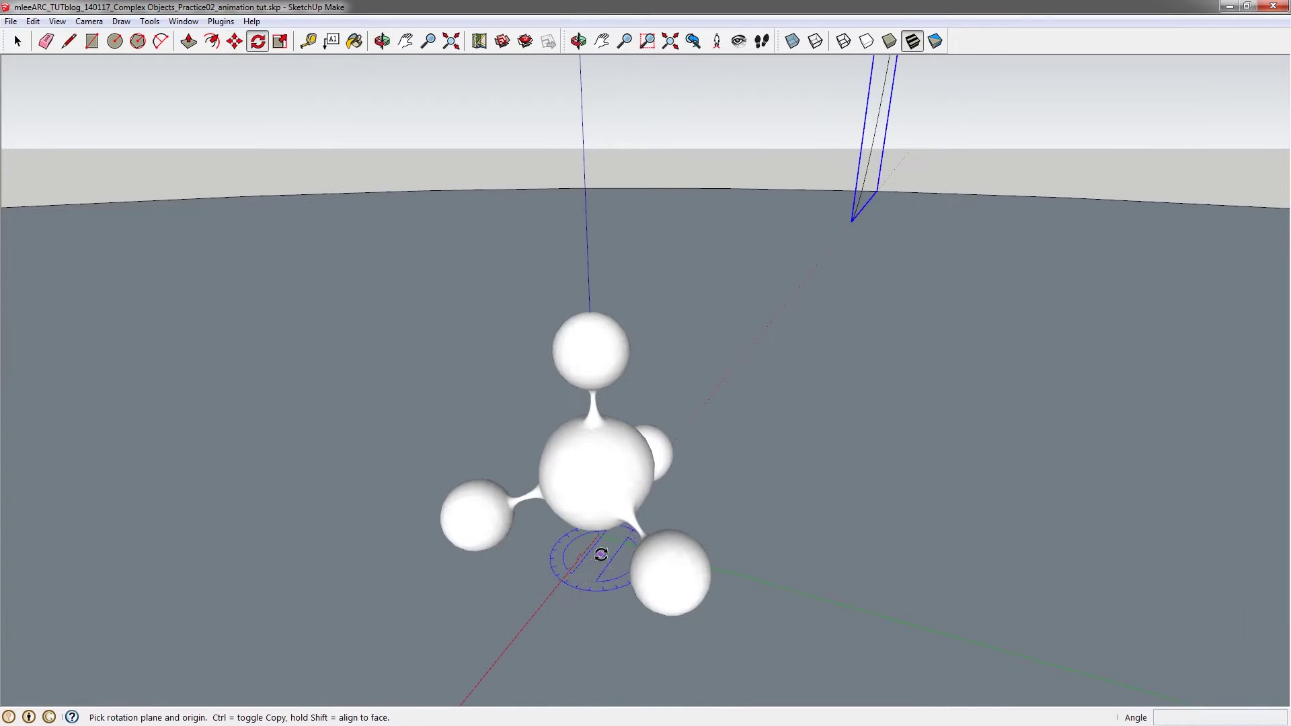
click(600, 536)
click(698, 411)
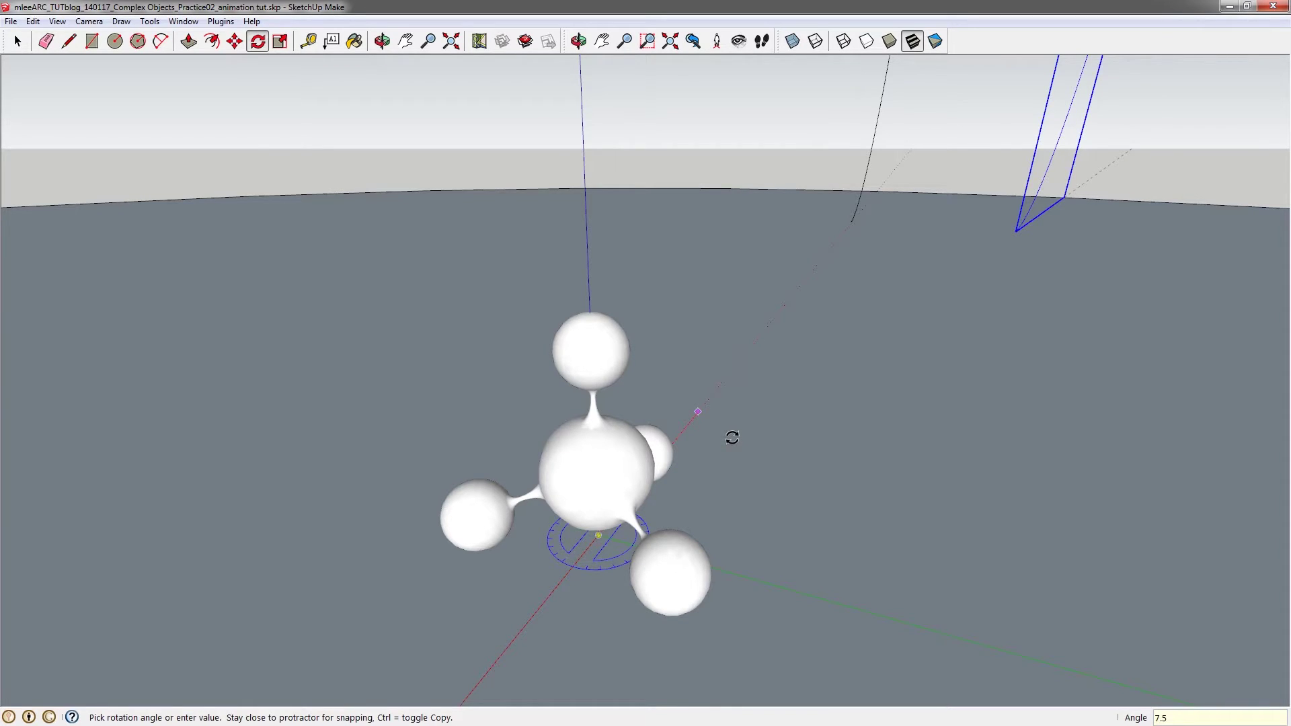
Step: Commit the rotated arc copy, then select and explode both arc groups
click(720, 440)
key(space)
scroll(834, 430, down, 5)
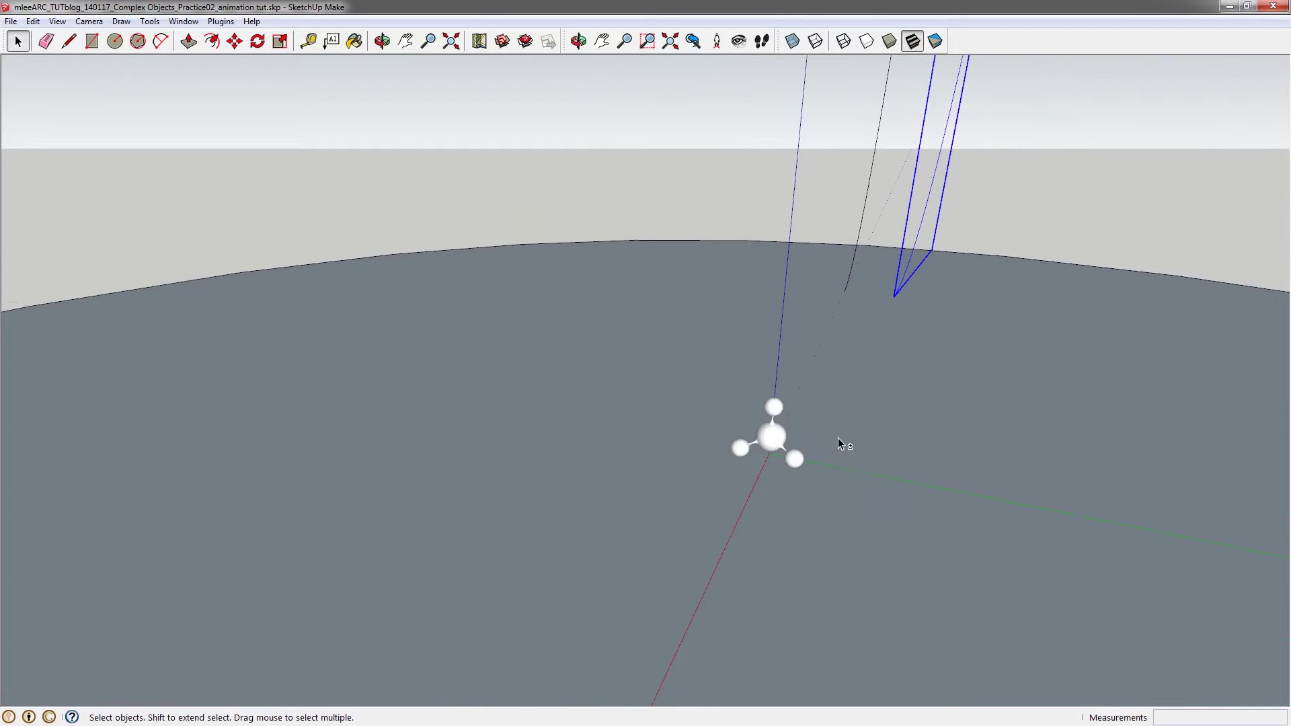
middle_drag(838, 437, 623, 507)
middle_drag(794, 529, 763, 307)
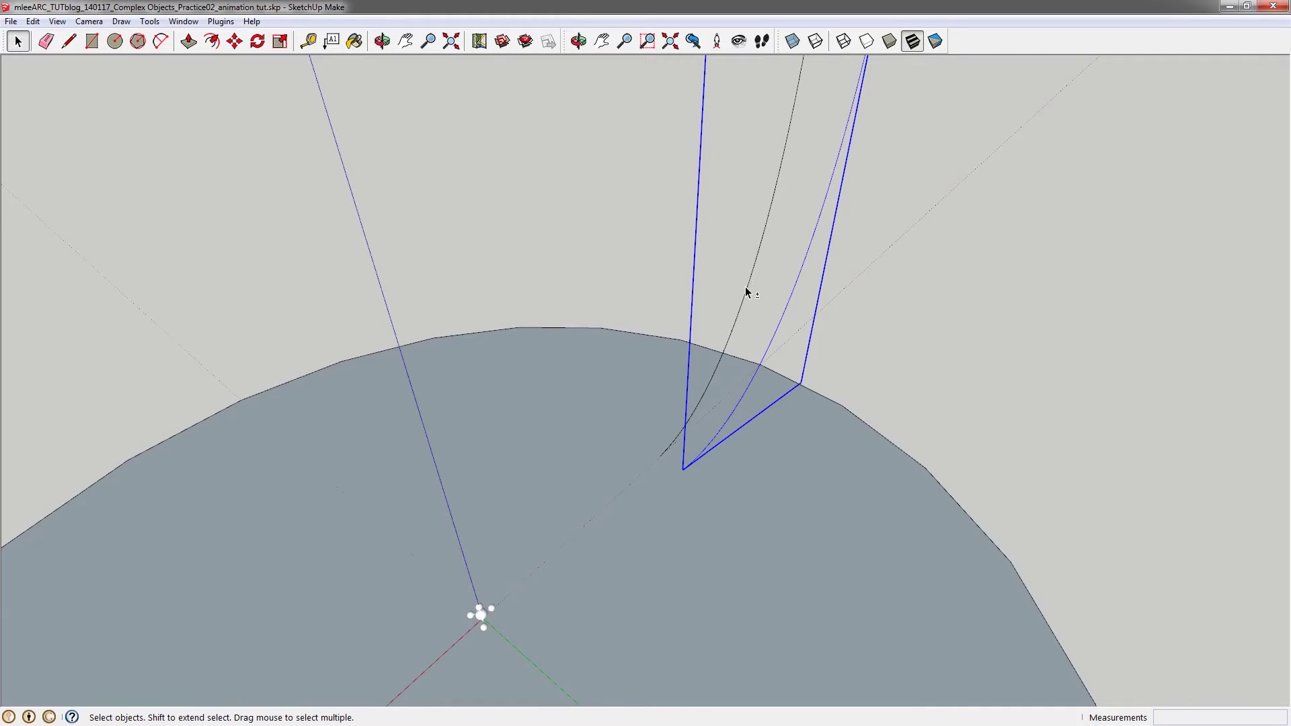
shift+click(746, 291)
right_click(748, 290)
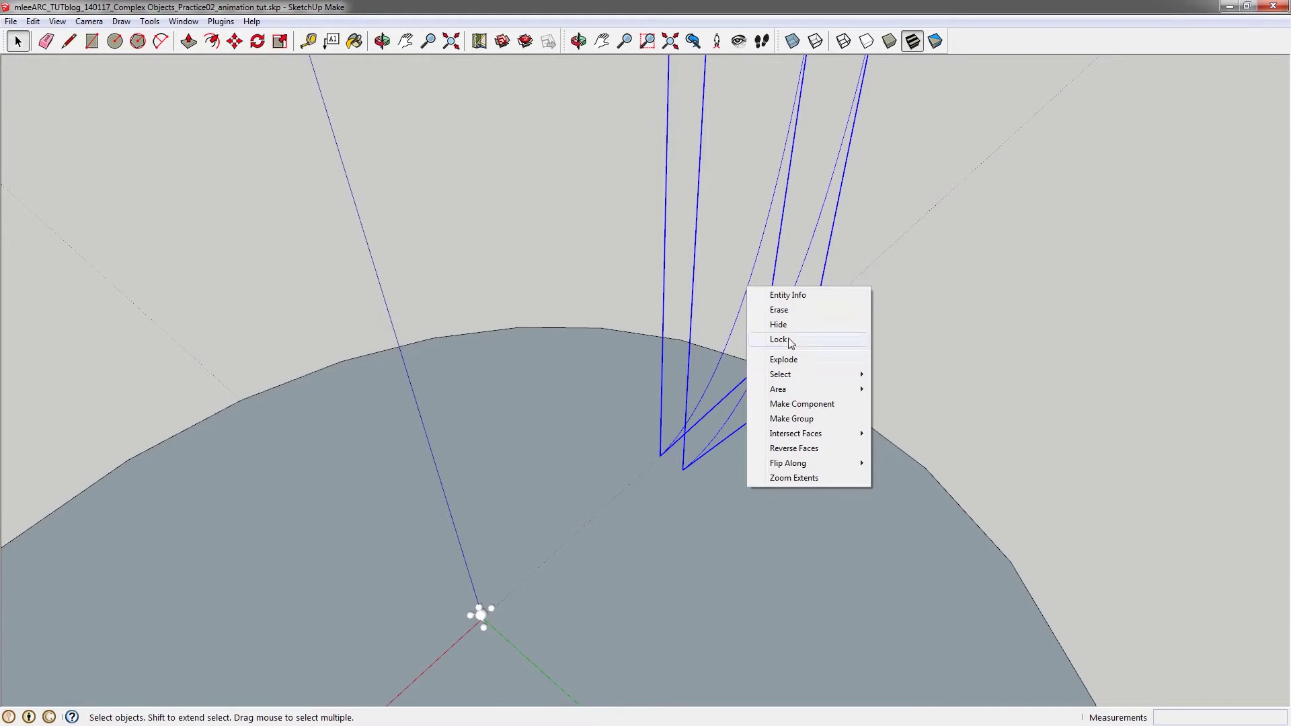
click(784, 360)
Step: Draw a line from the first arc's lower end to the origin
key(l)
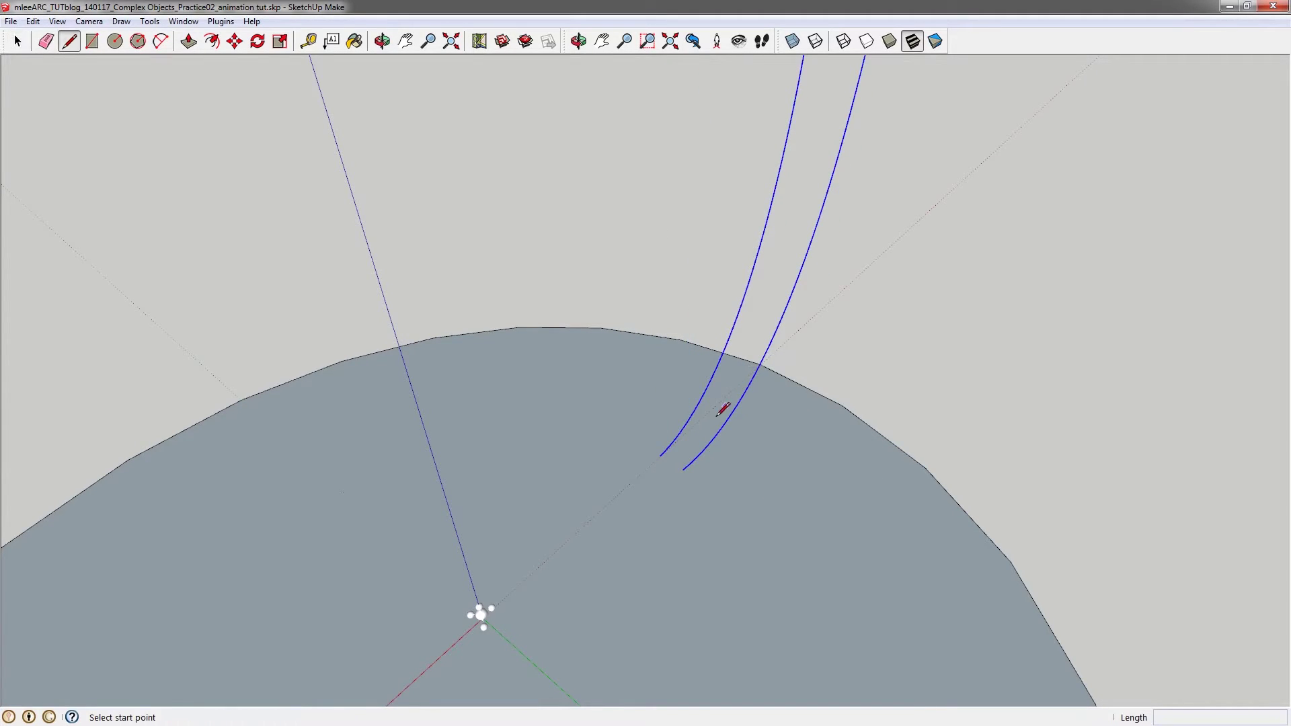
click(659, 455)
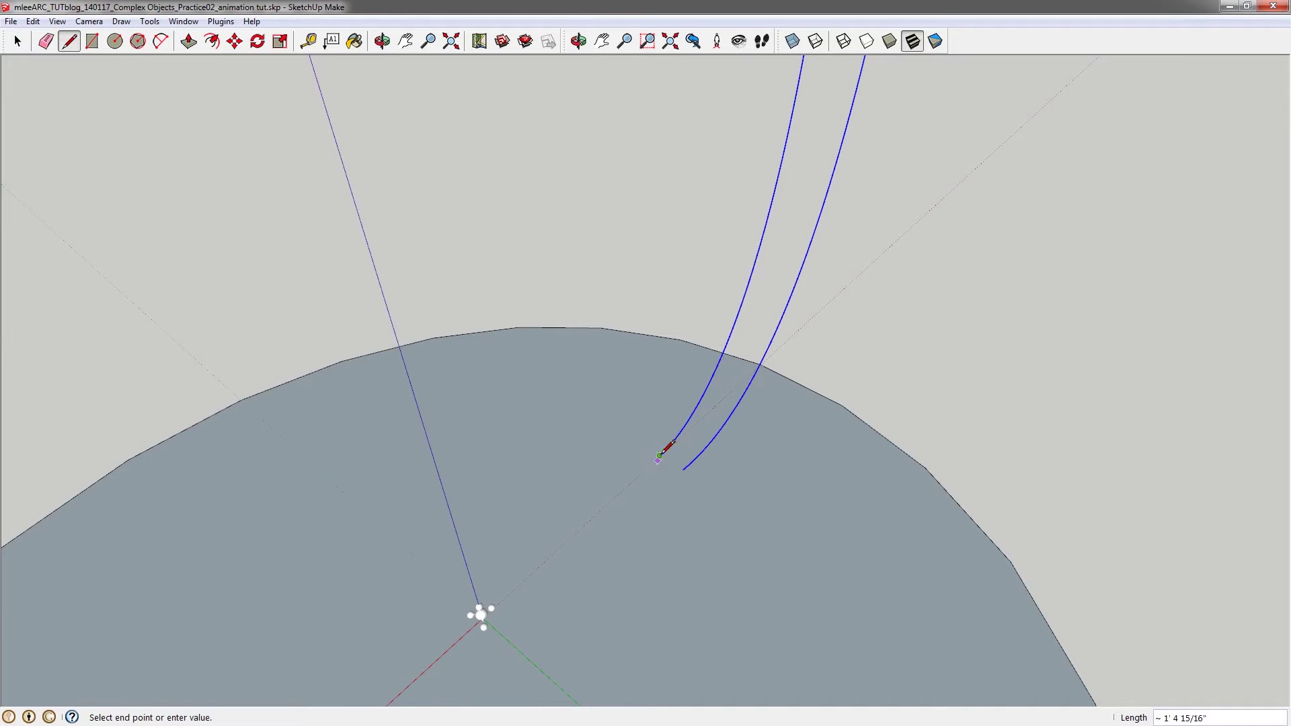
key(h)
scroll(484, 571, up, 5)
drag(487, 566, 558, 518)
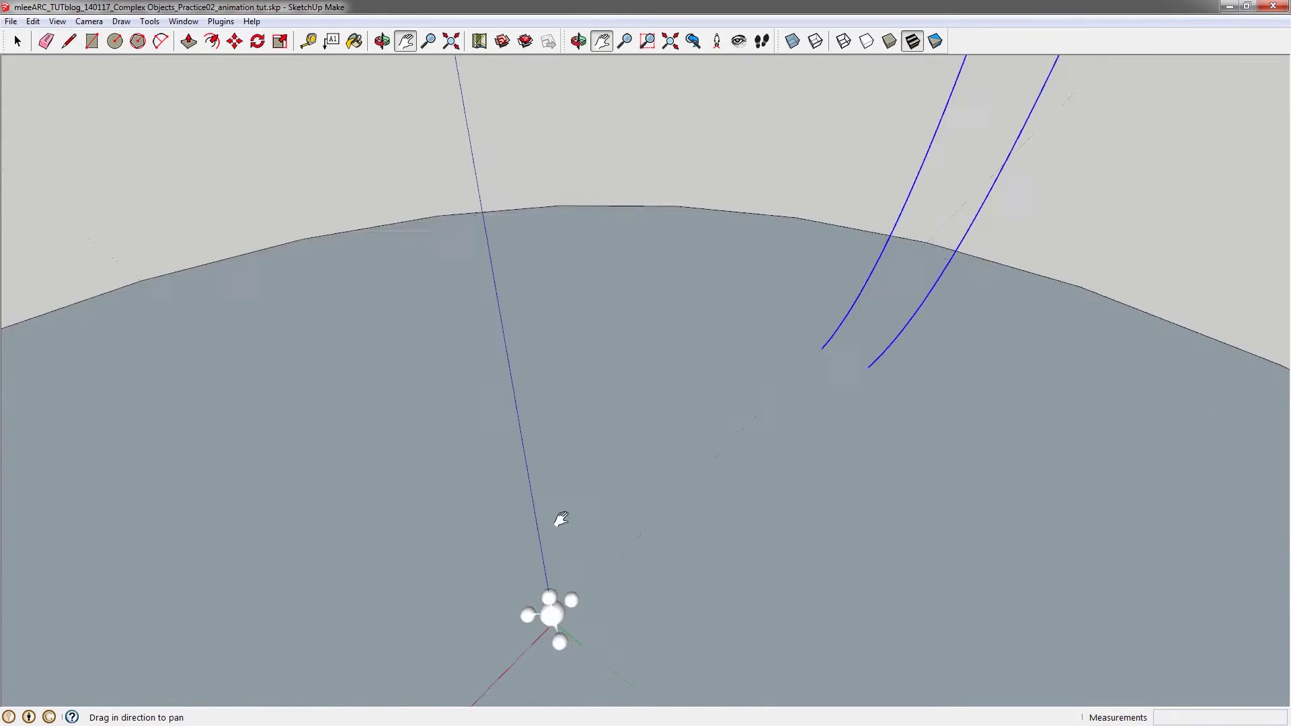
scroll(559, 537, up, 3)
middle_drag(579, 605, 625, 542)
drag(609, 642, 654, 539)
scroll(653, 540, up, 2)
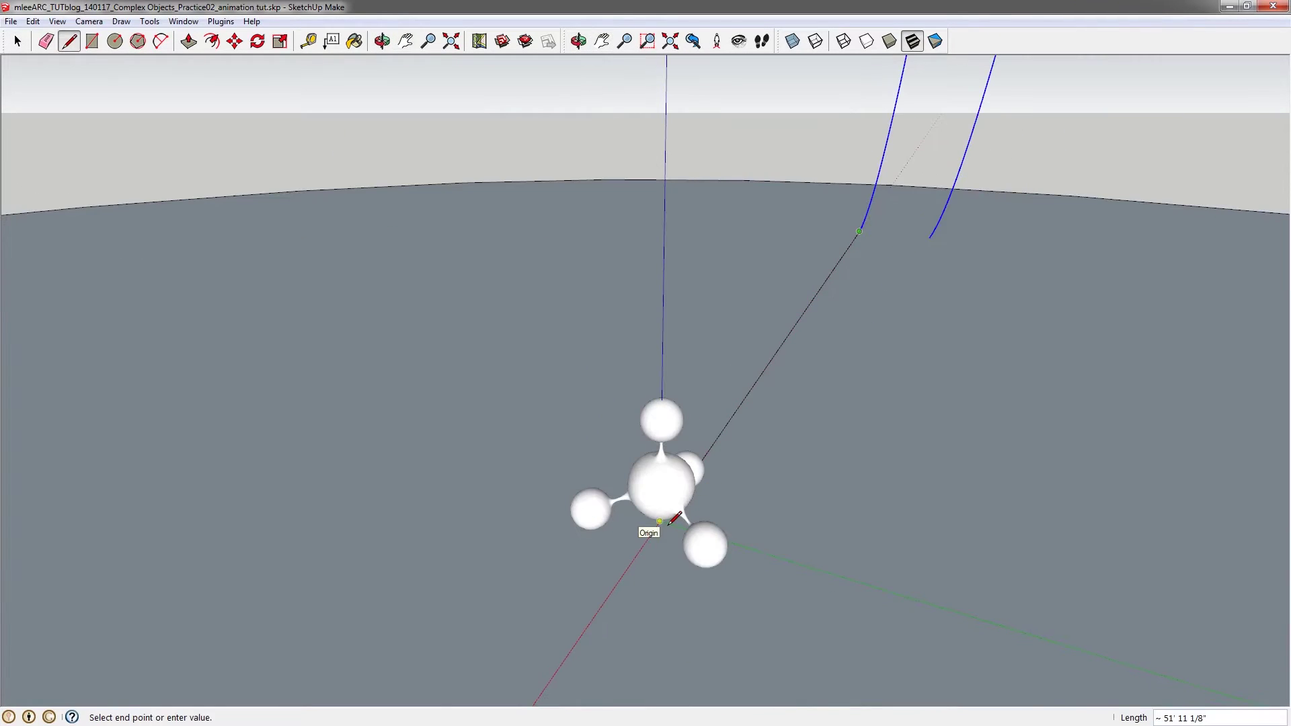
click(660, 521)
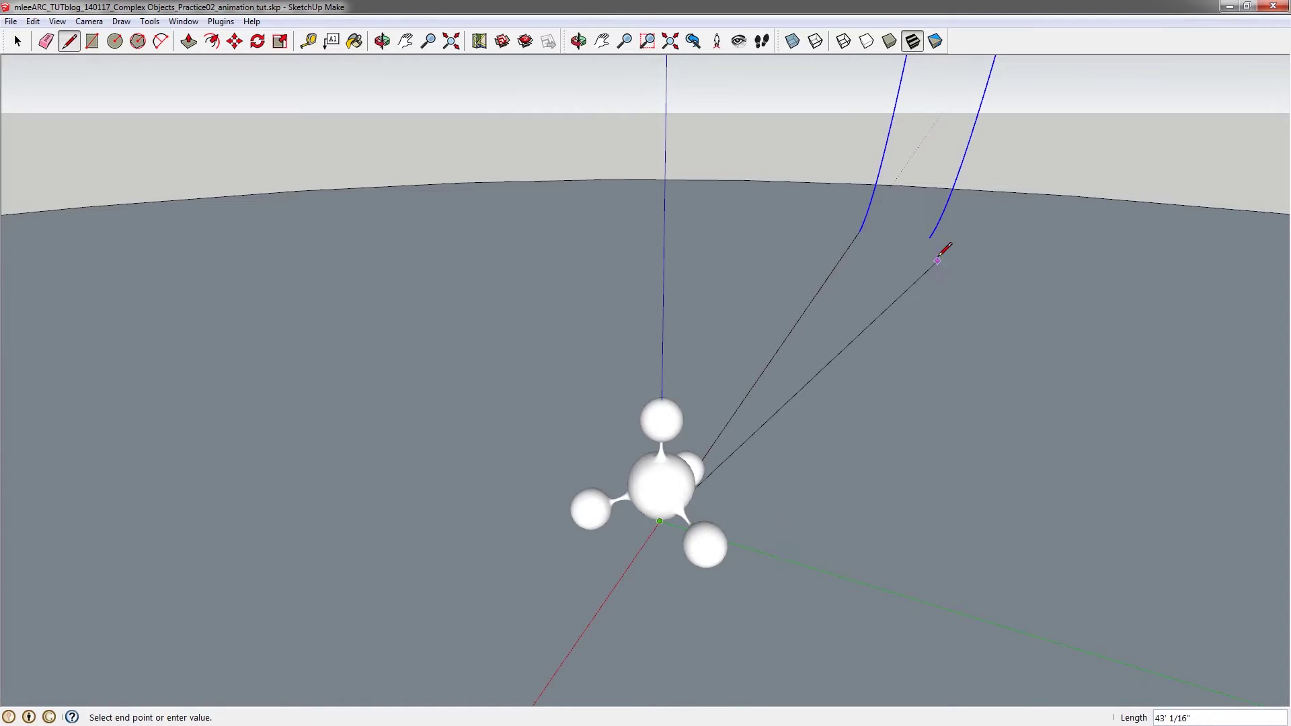
Step: Draw a second line to the other arc's end and close the top between arcs
click(929, 238)
scroll(929, 238, down, 5)
shift+middle_drag(927, 228, 769, 401)
scroll(814, 400, down, 4)
shift+middle_drag(861, 348, 818, 406)
scroll(818, 407, down, 3)
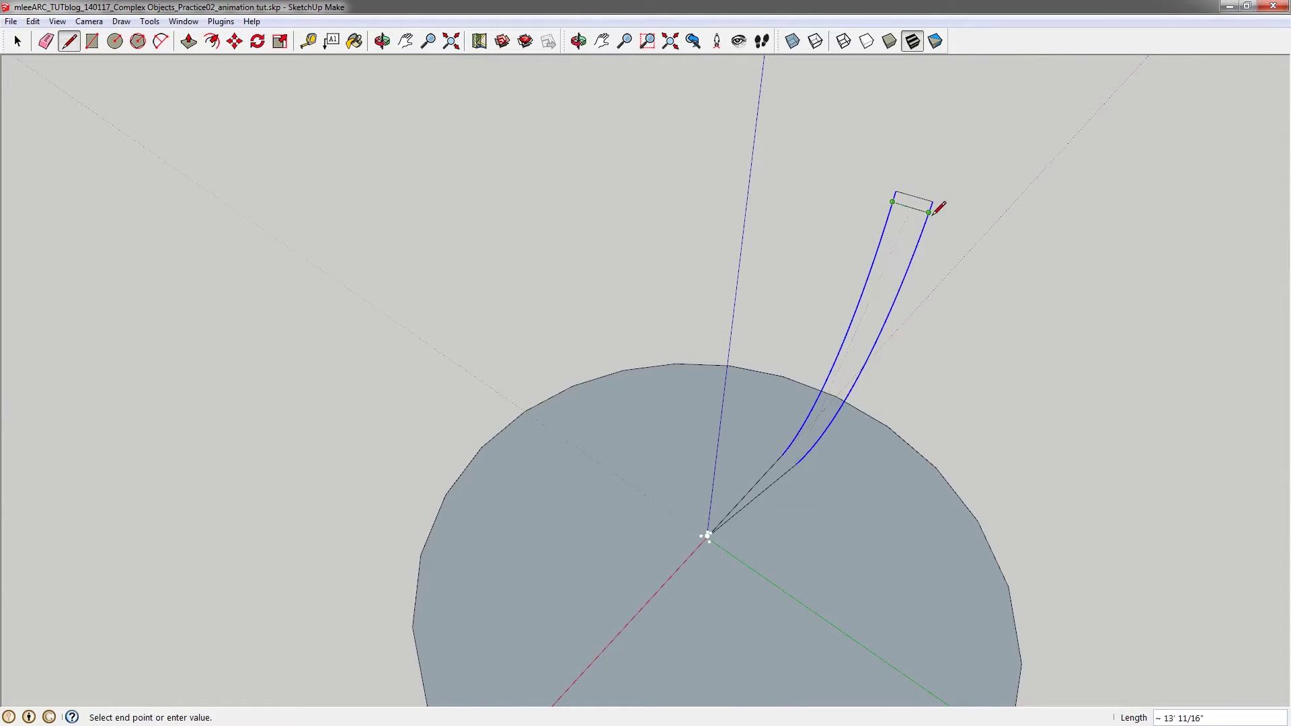
click(929, 212)
Step: Draw rungs between the two arcs along the upper part of the strip
click(888, 213)
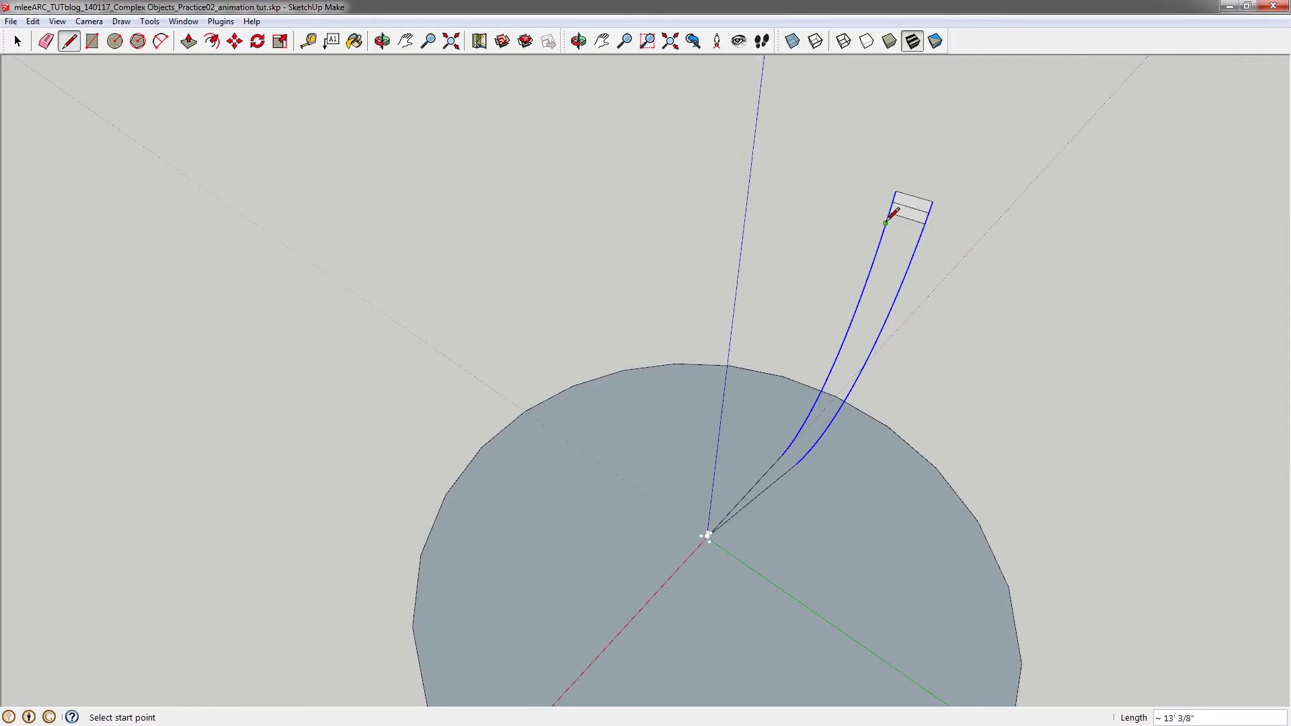
click(920, 235)
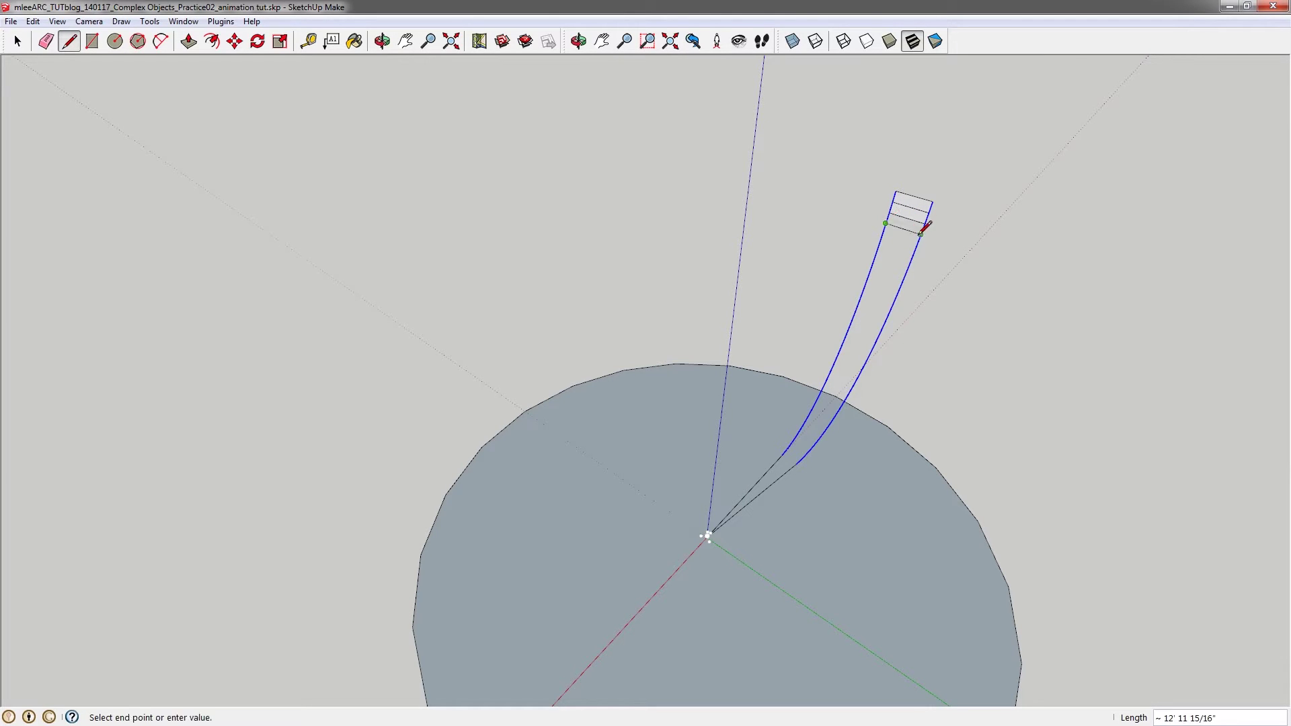
click(917, 245)
click(882, 233)
click(879, 244)
click(913, 255)
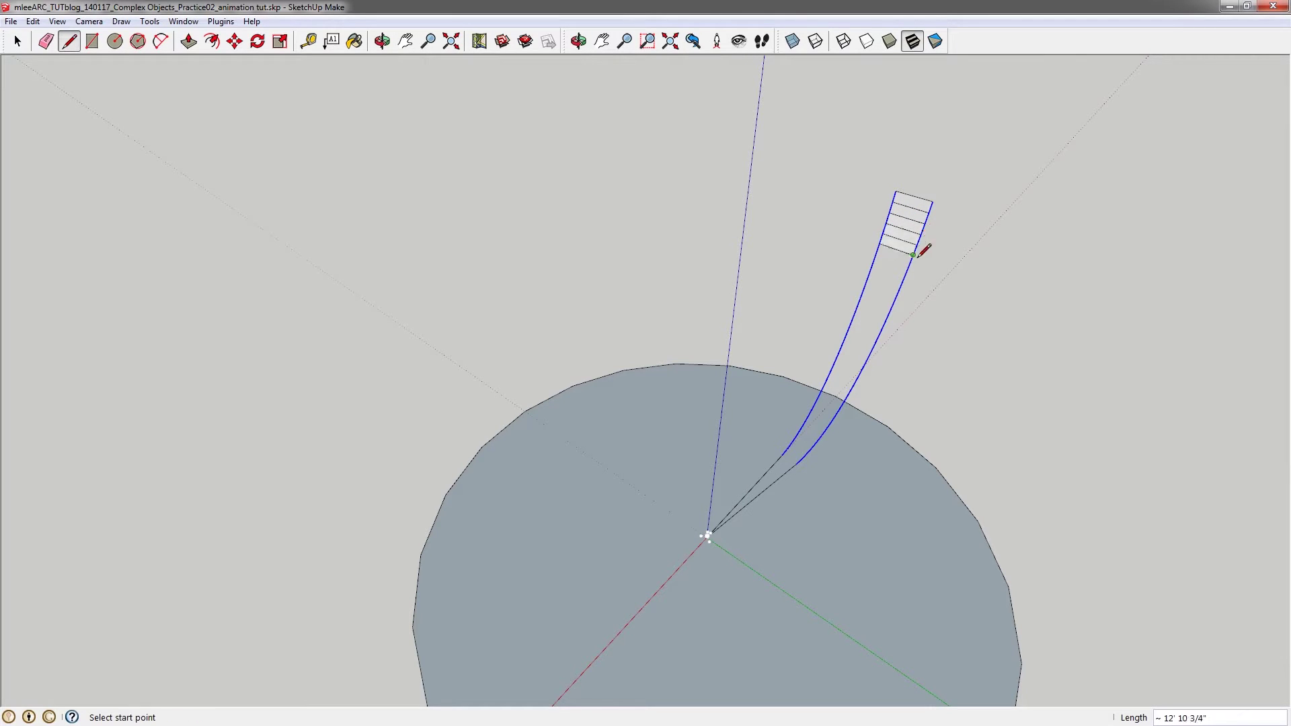
click(909, 265)
click(876, 253)
click(872, 262)
click(863, 291)
click(893, 305)
middle_drag(894, 306, 807, 313)
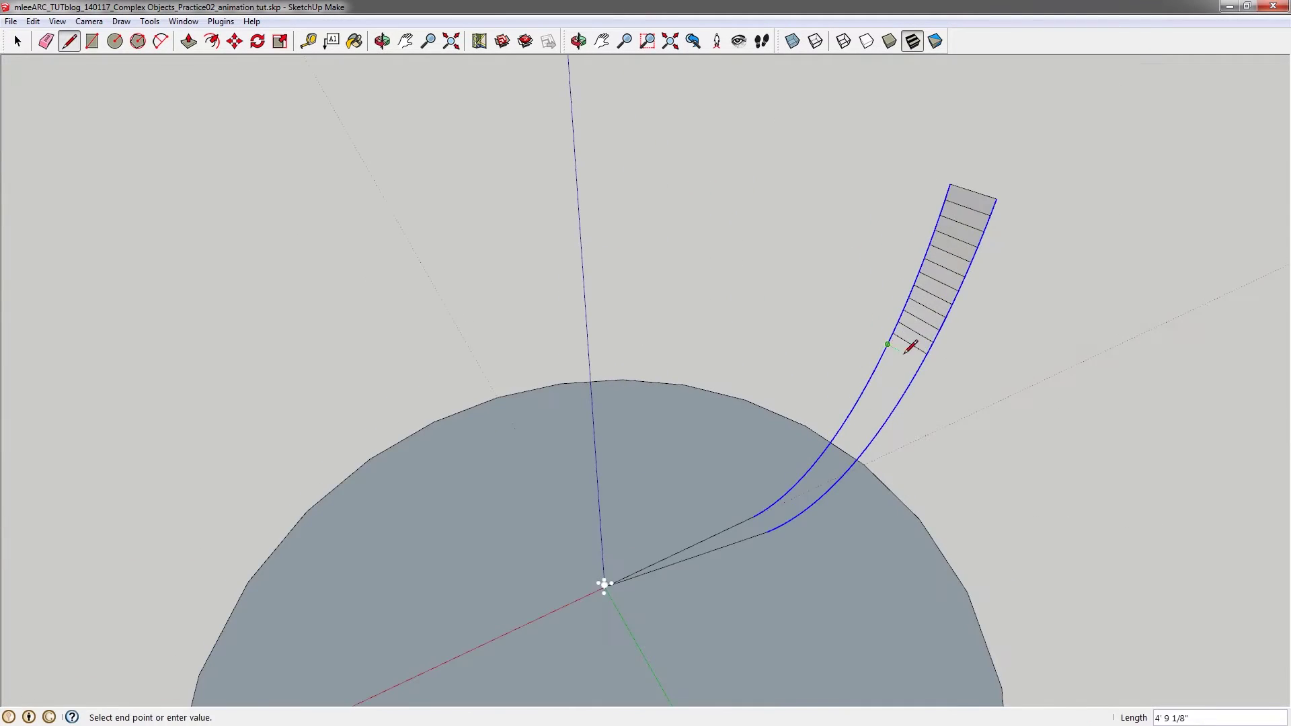
Step: Continue rungs between the arcs down the middle of the strip
click(877, 366)
click(908, 387)
click(871, 375)
click(902, 397)
click(866, 384)
click(896, 406)
click(860, 393)
click(889, 415)
click(849, 412)
click(875, 434)
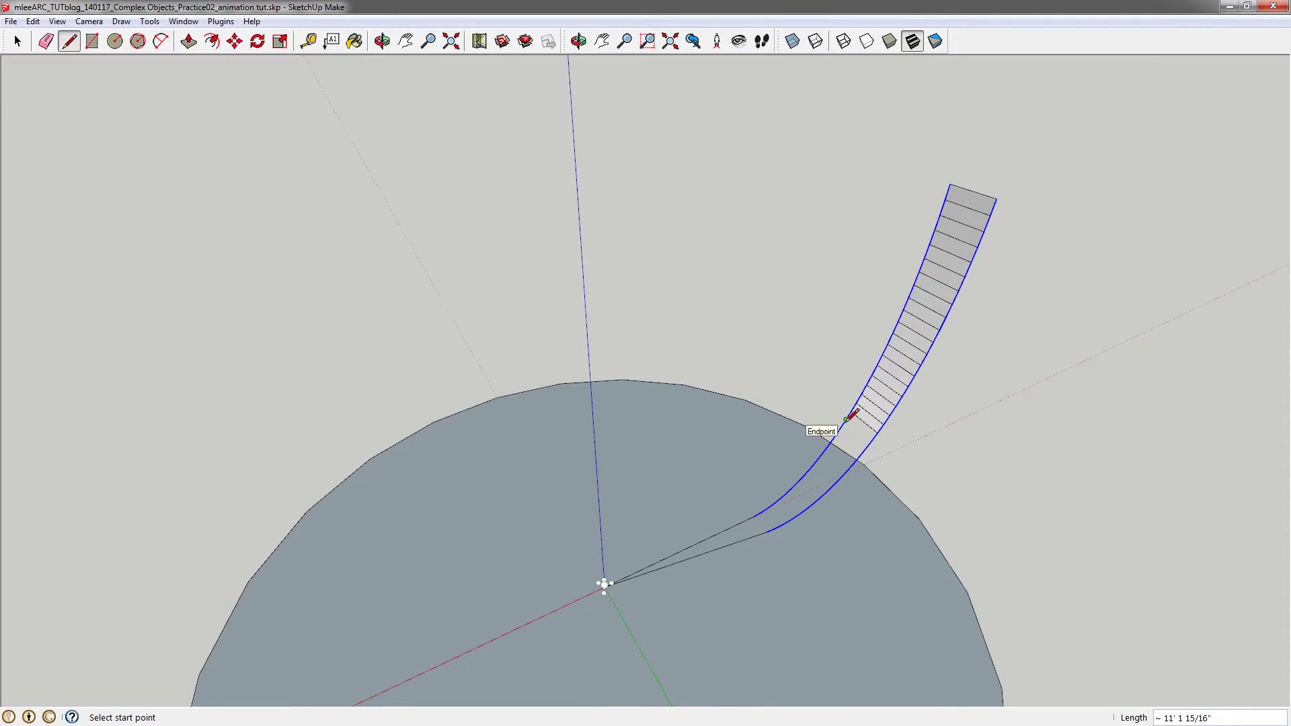
Step: Add the remaining rungs on the lower strip toward its right edge
middle_drag(867, 440, 905, 320)
click(785, 378)
click(836, 397)
middle_drag(837, 395, 793, 496)
click(809, 458)
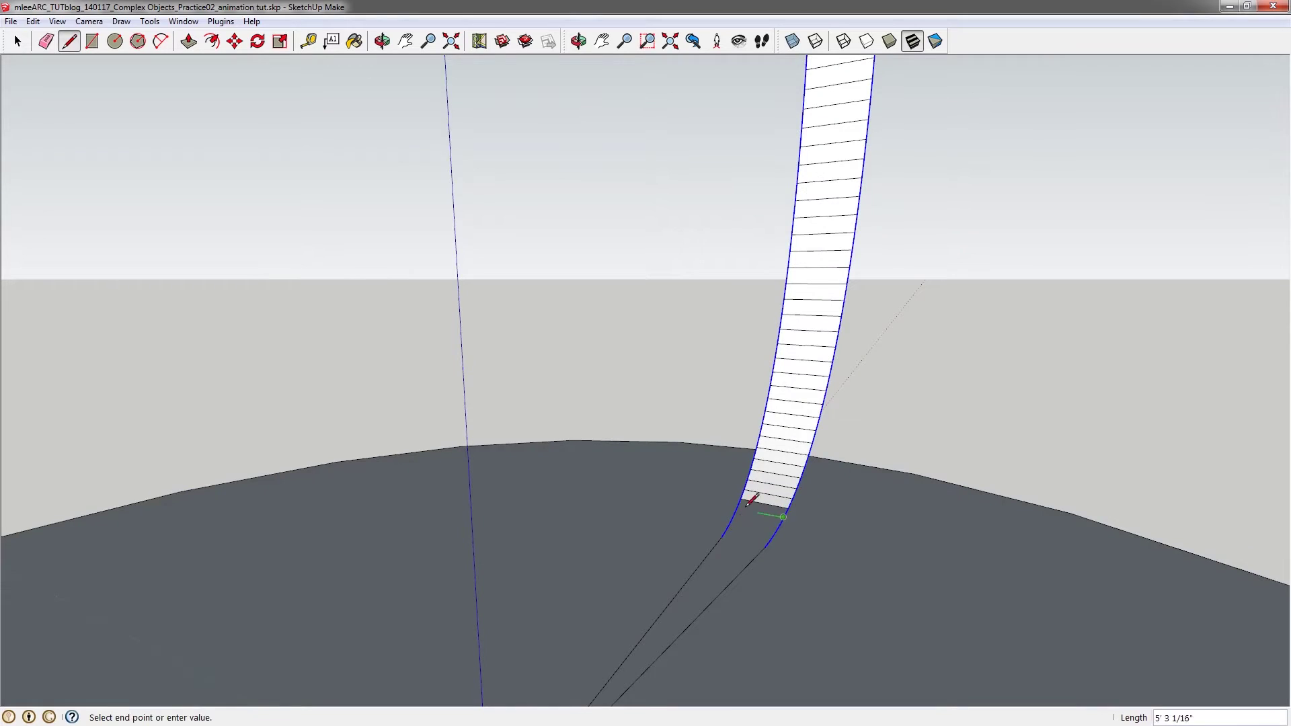
click(775, 533)
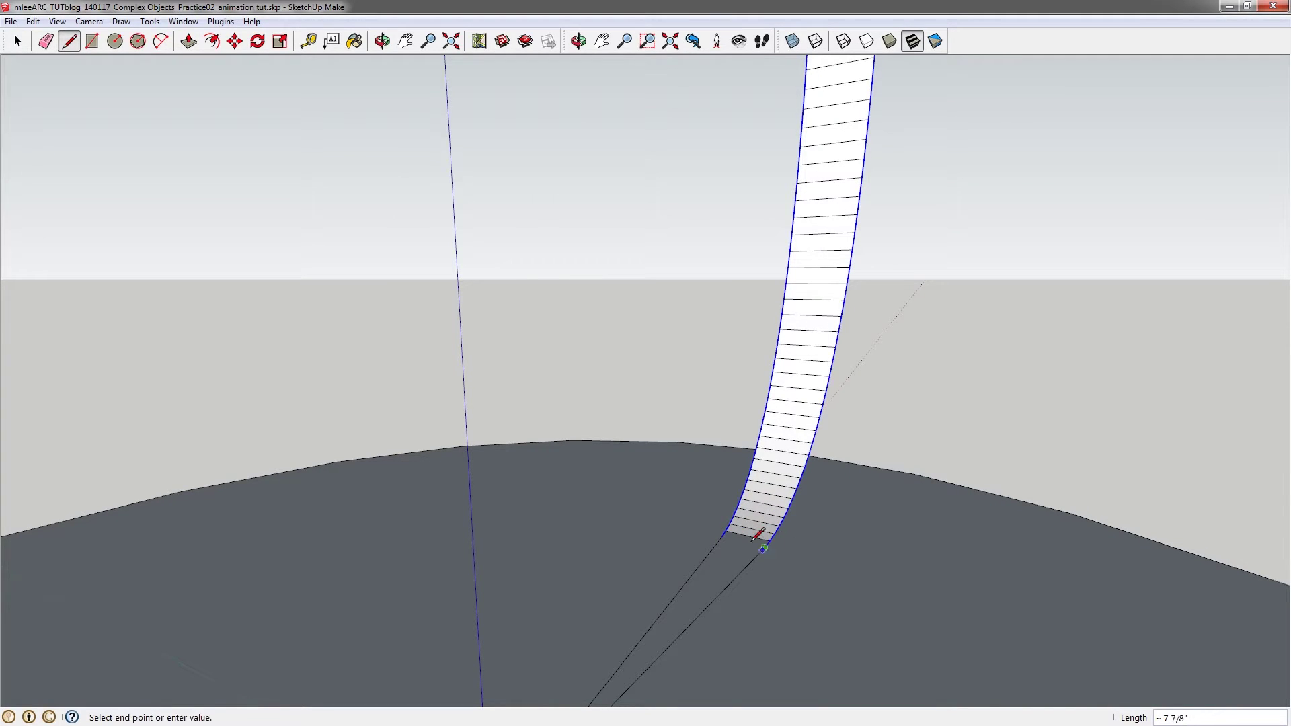
Step: Close the last face at the strip's base and group the curved strip
click(728, 532)
scroll(728, 532, down, 3)
key(space)
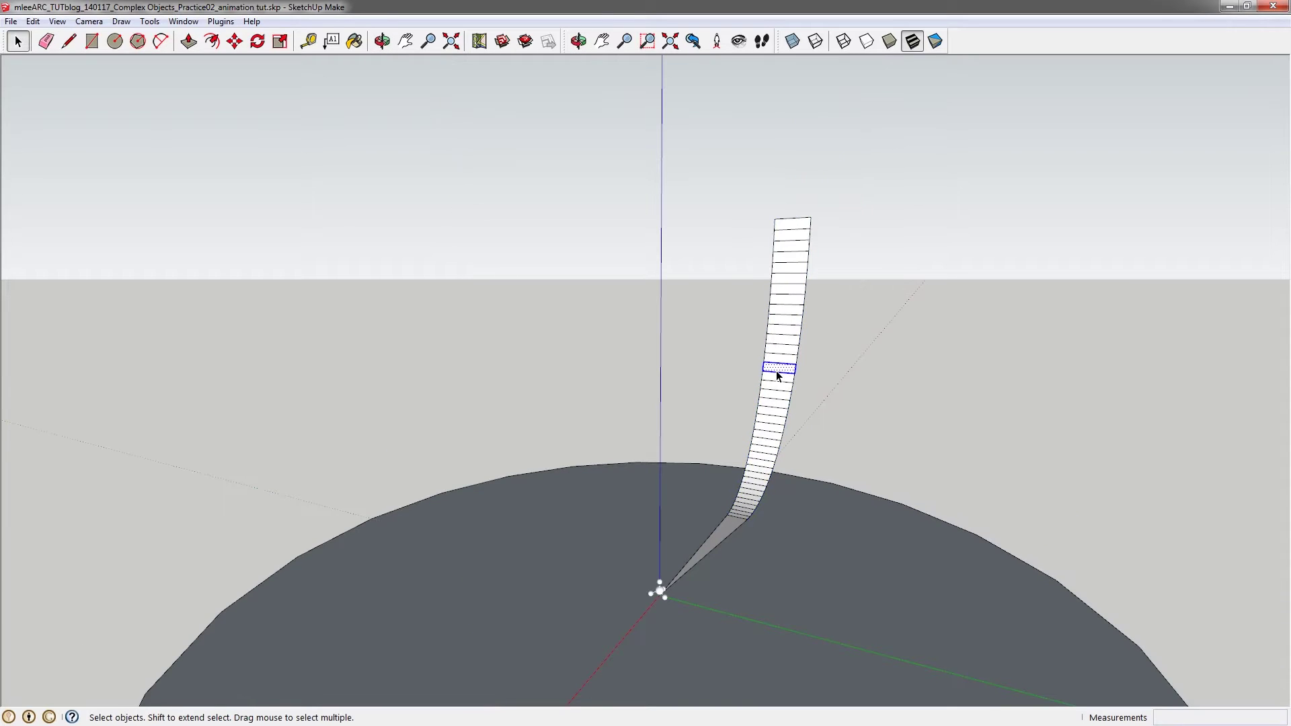
triple_click(776, 371)
right_click(777, 371)
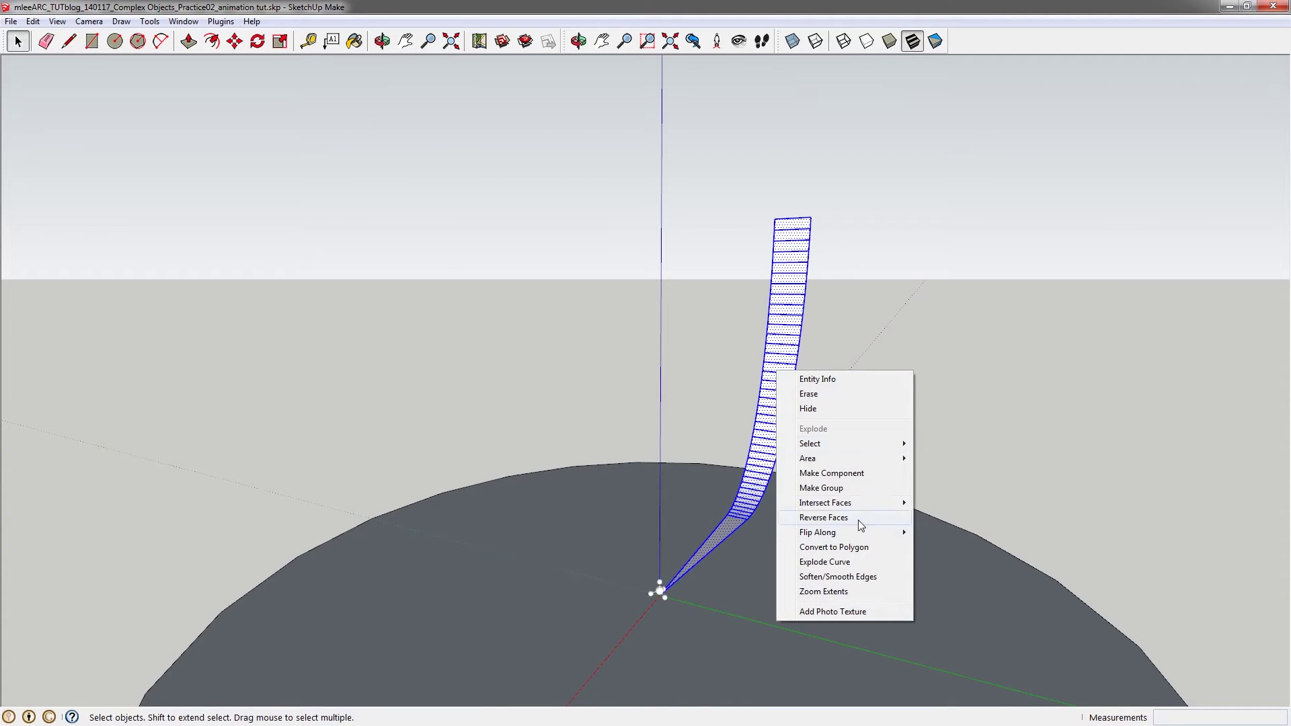
click(821, 488)
middle_drag(809, 482, 695, 606)
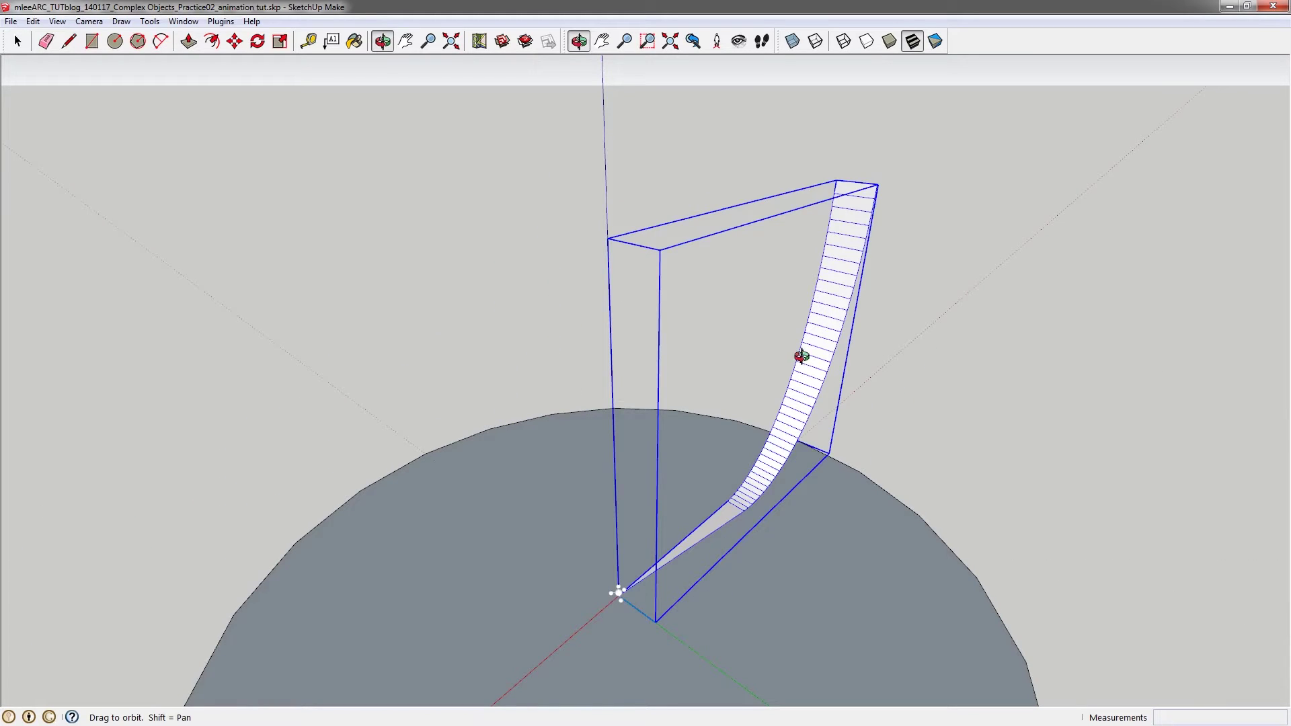
Step: Select the whole strip with its base and make it a component
key(ctrl+t)
key(space)
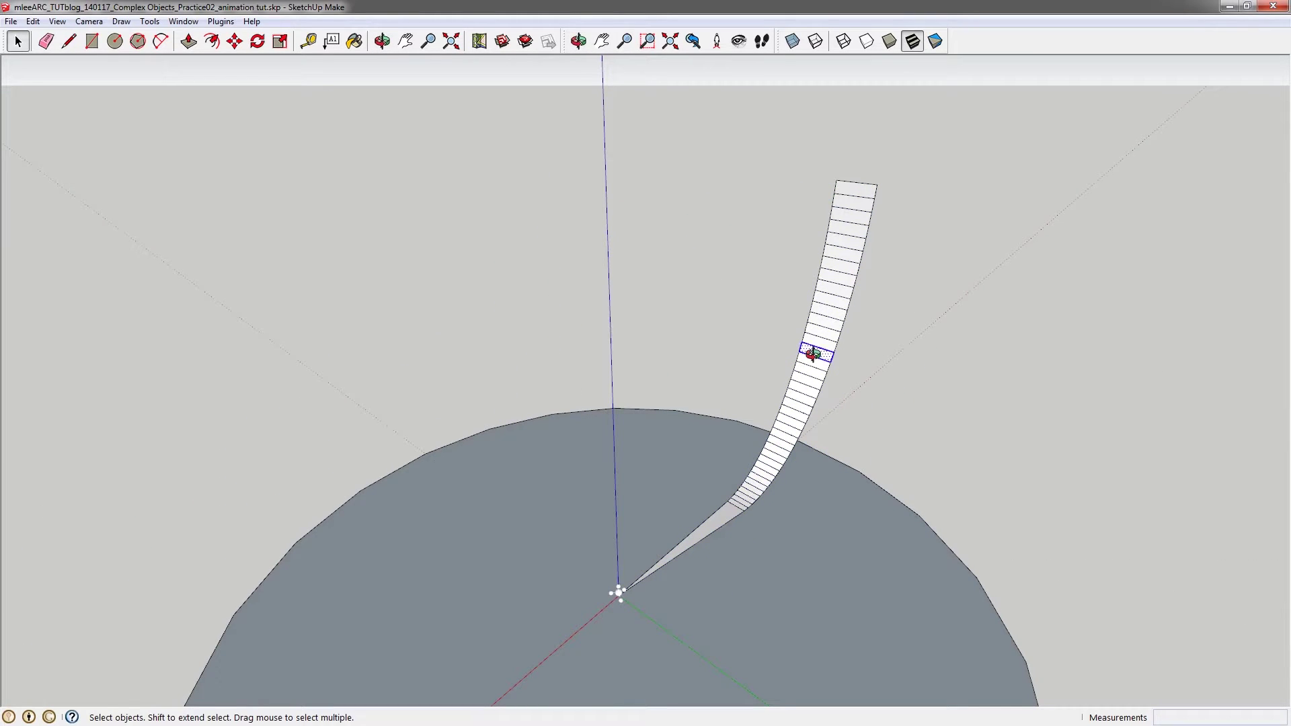
triple_click(812, 354)
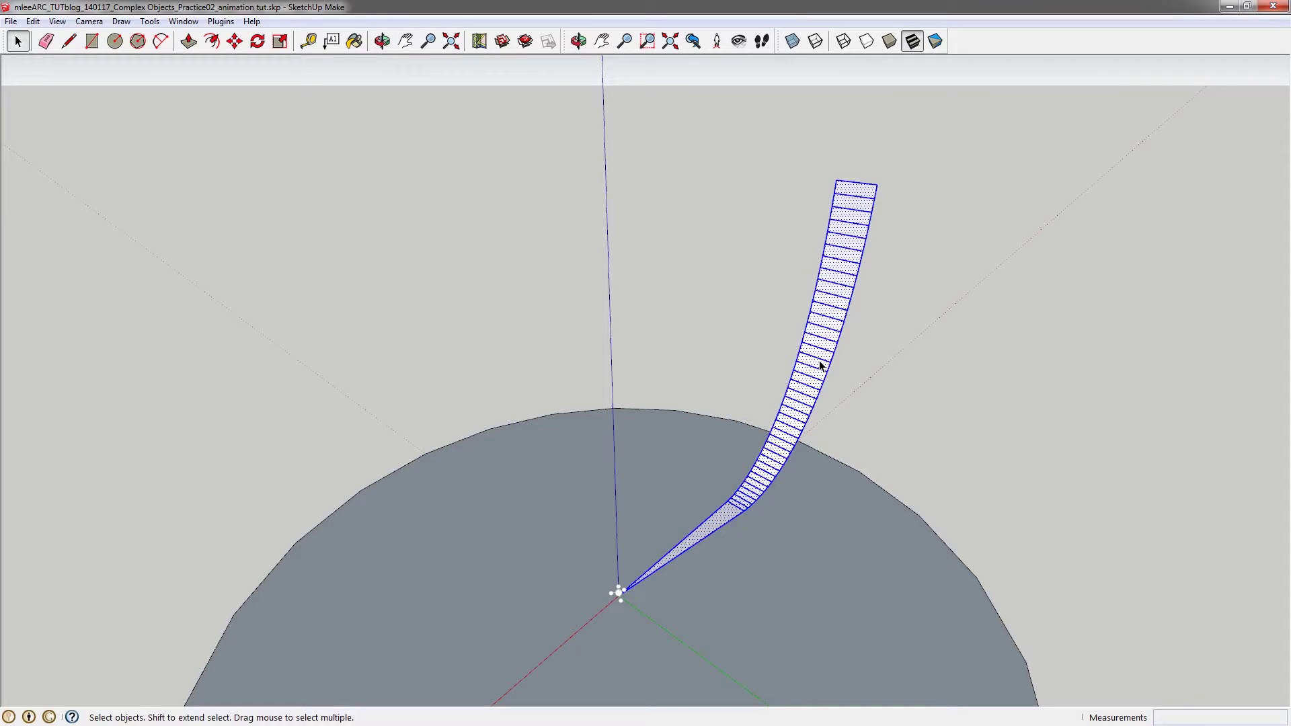
right_click(818, 365)
click(905, 461)
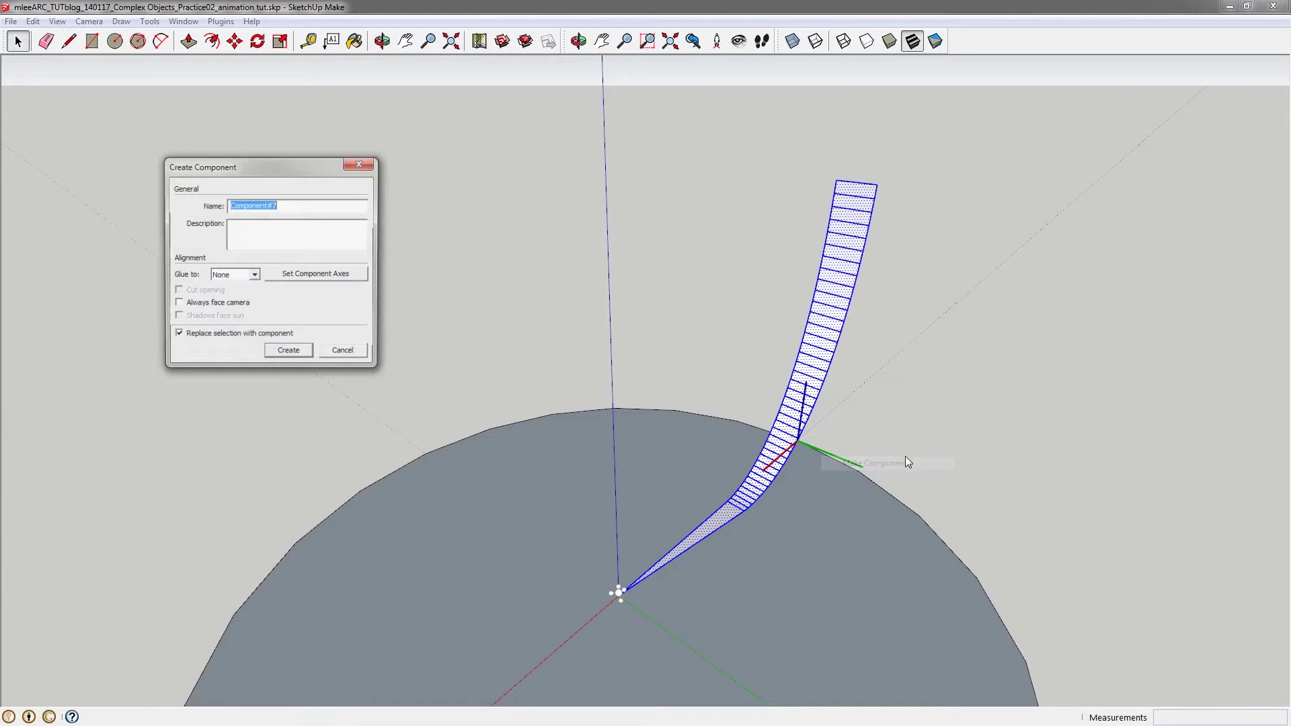
key(Return)
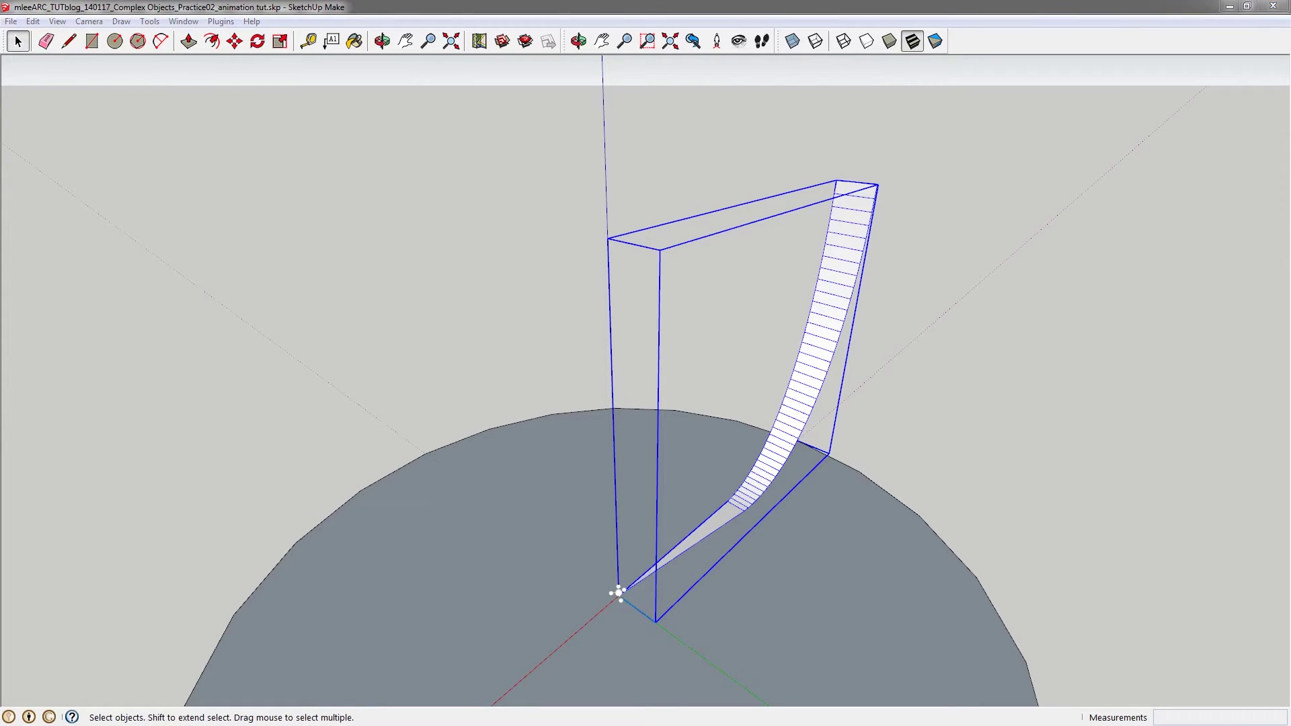
Step: Paste a copy of the blade and move it toward the origin
scroll(789, 542, up, 3)
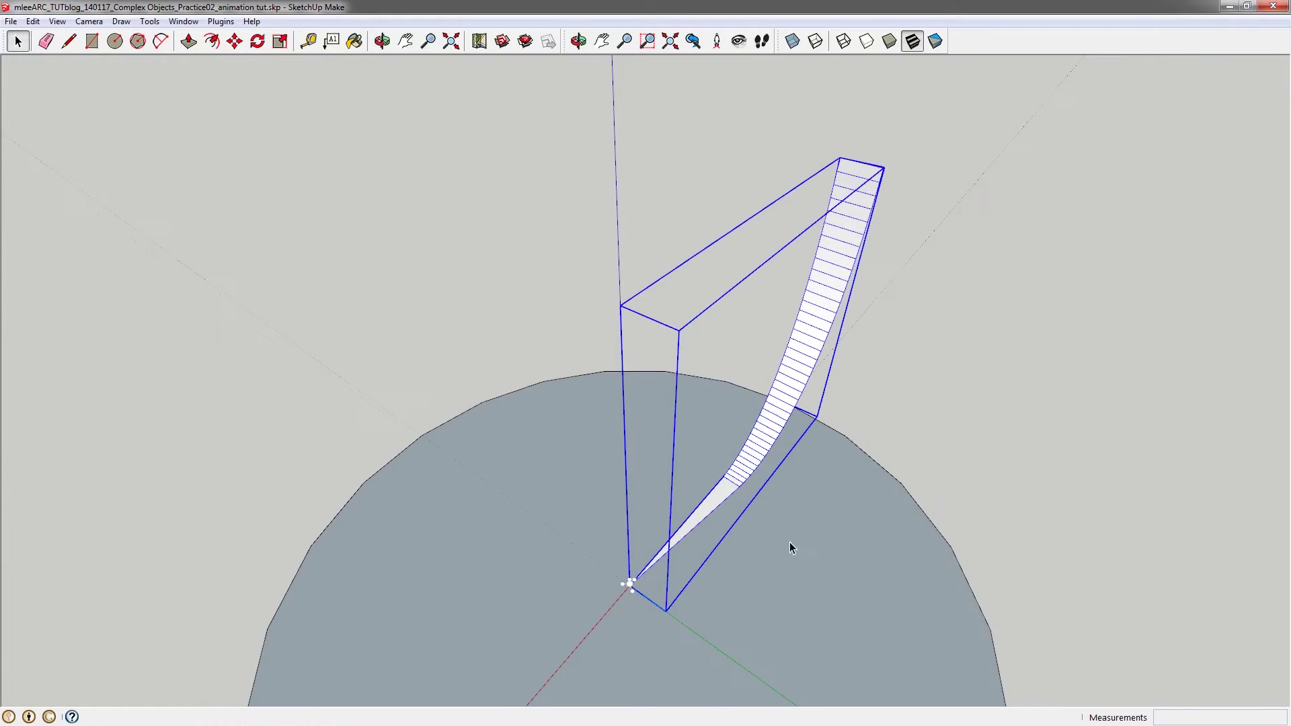
middle_drag(736, 474, 793, 482)
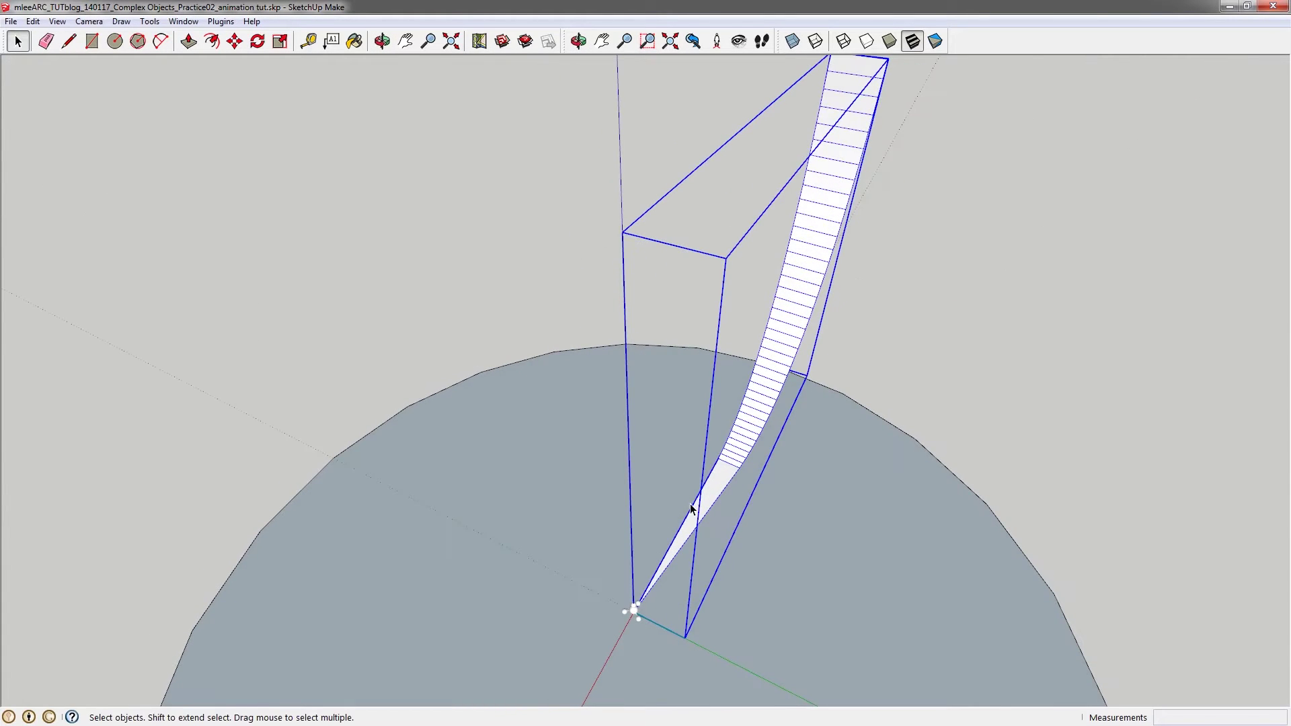
key(ctrl+v)
drag(654, 420, 706, 338)
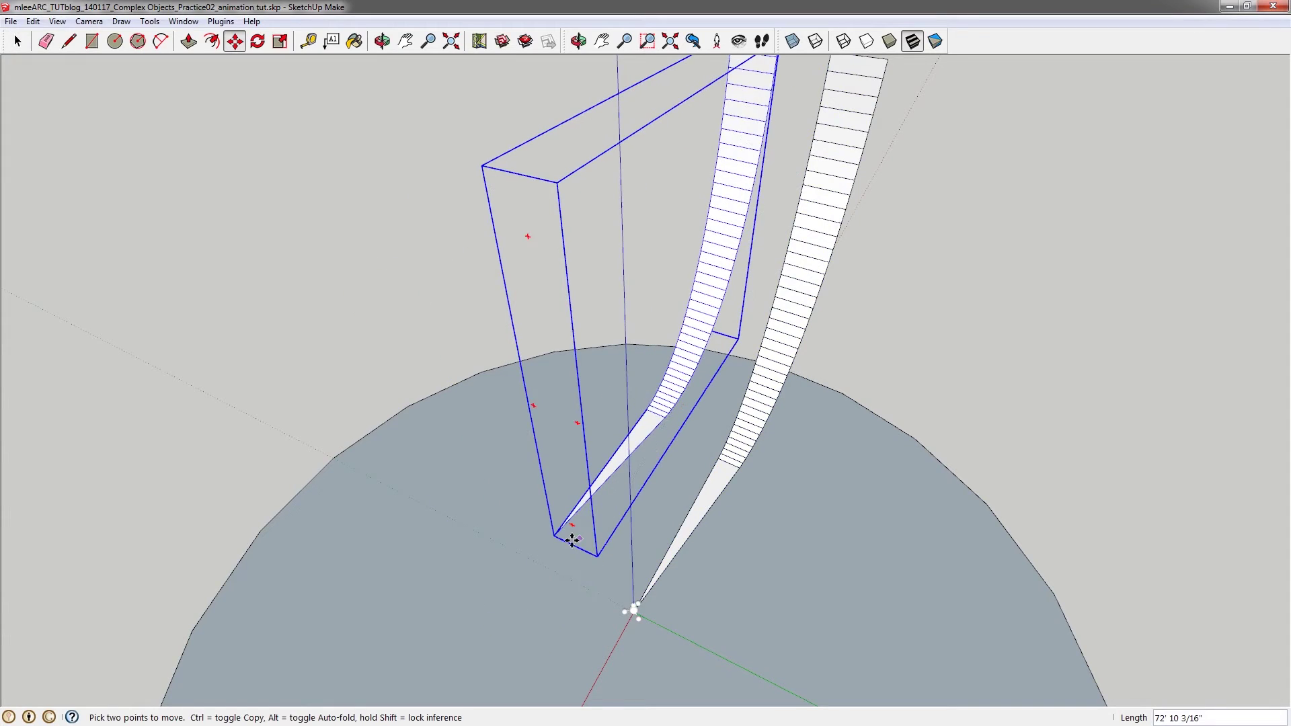
click(556, 534)
scroll(634, 608, up, 4)
middle_drag(635, 605, 700, 464)
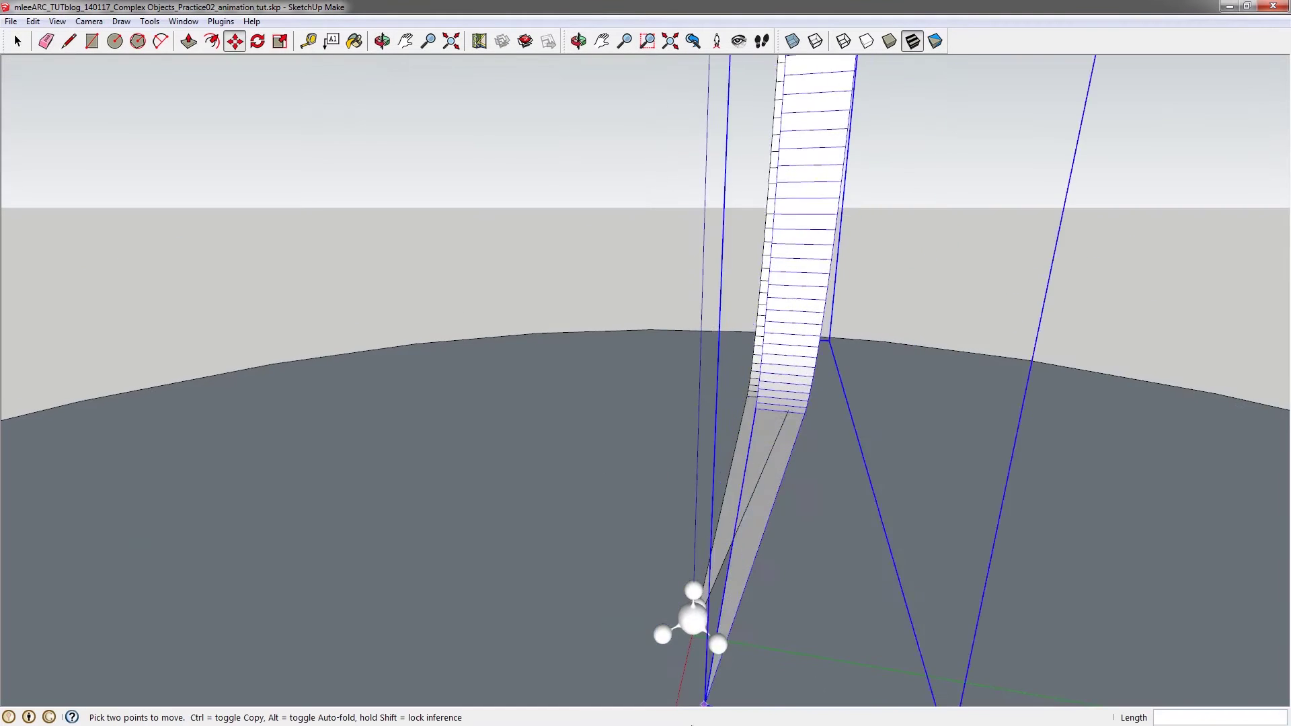
scroll(700, 609, up, 4)
middle_drag(700, 605, 687, 552)
scroll(689, 548, down, 2)
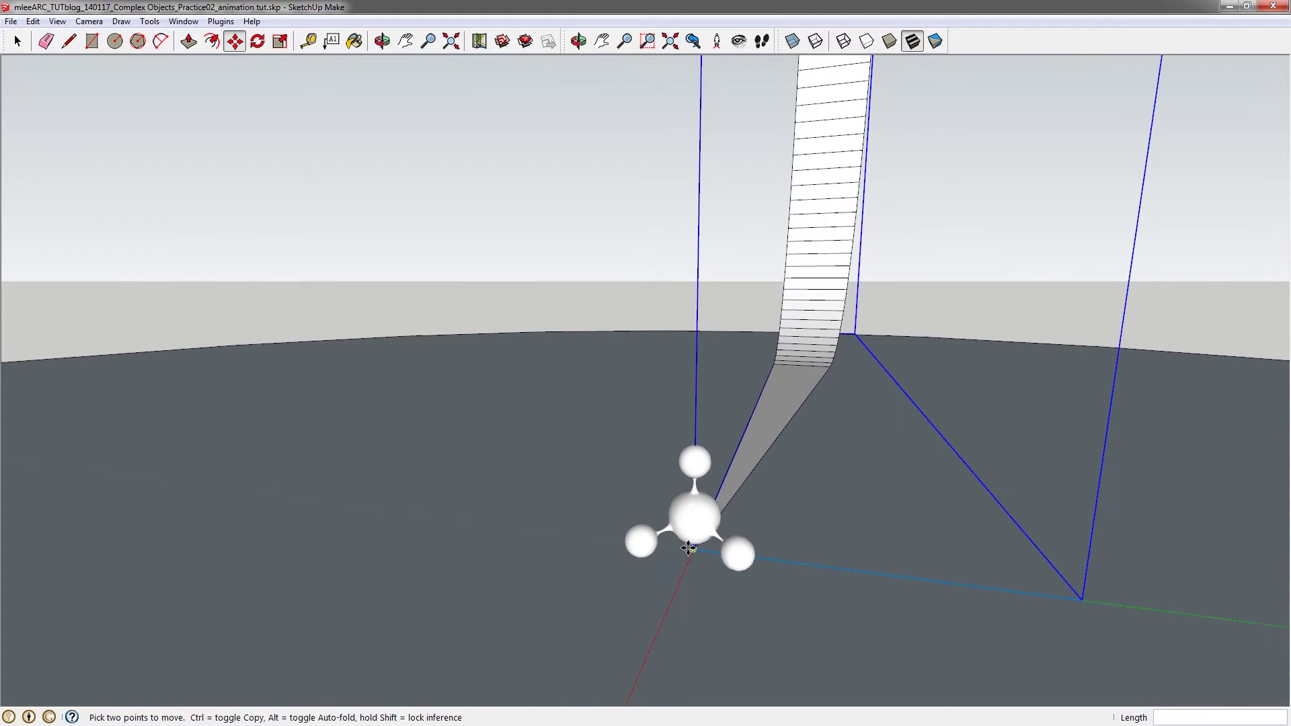
Step: Rotate a copy of the blade 60° around the origin
key(q)
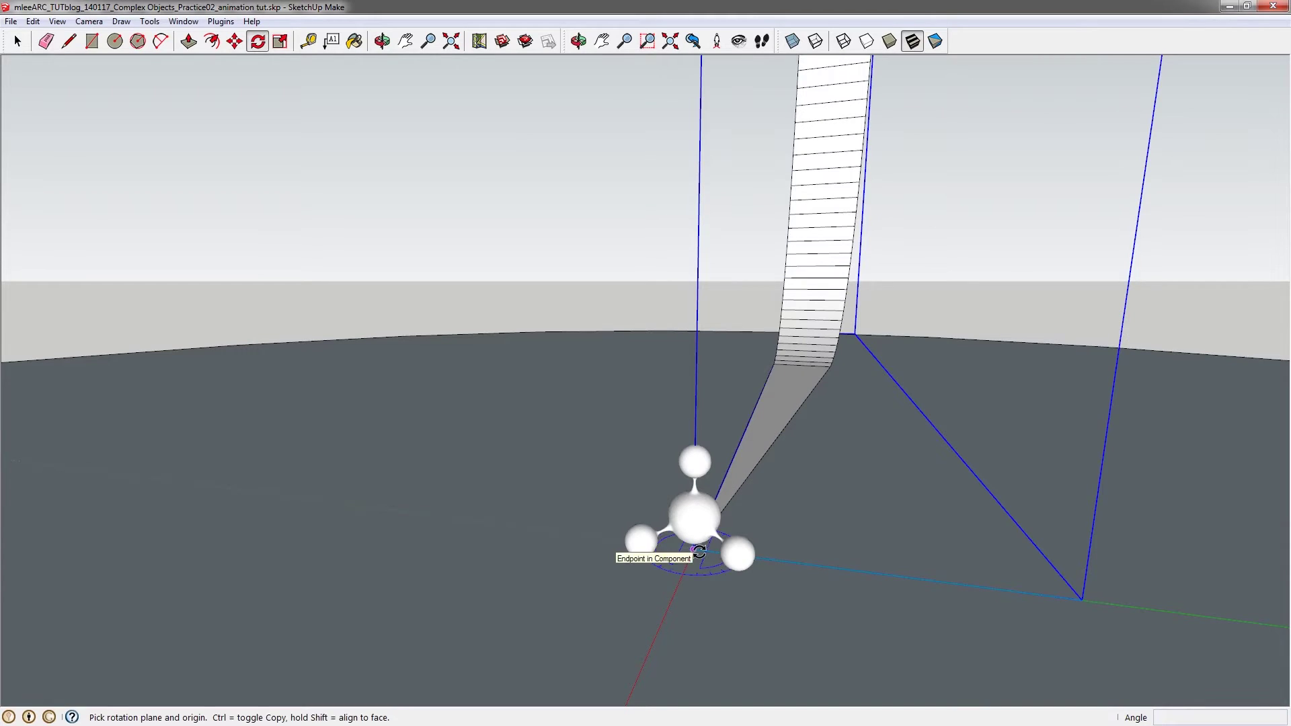
click(695, 550)
click(867, 572)
key(ctrl)
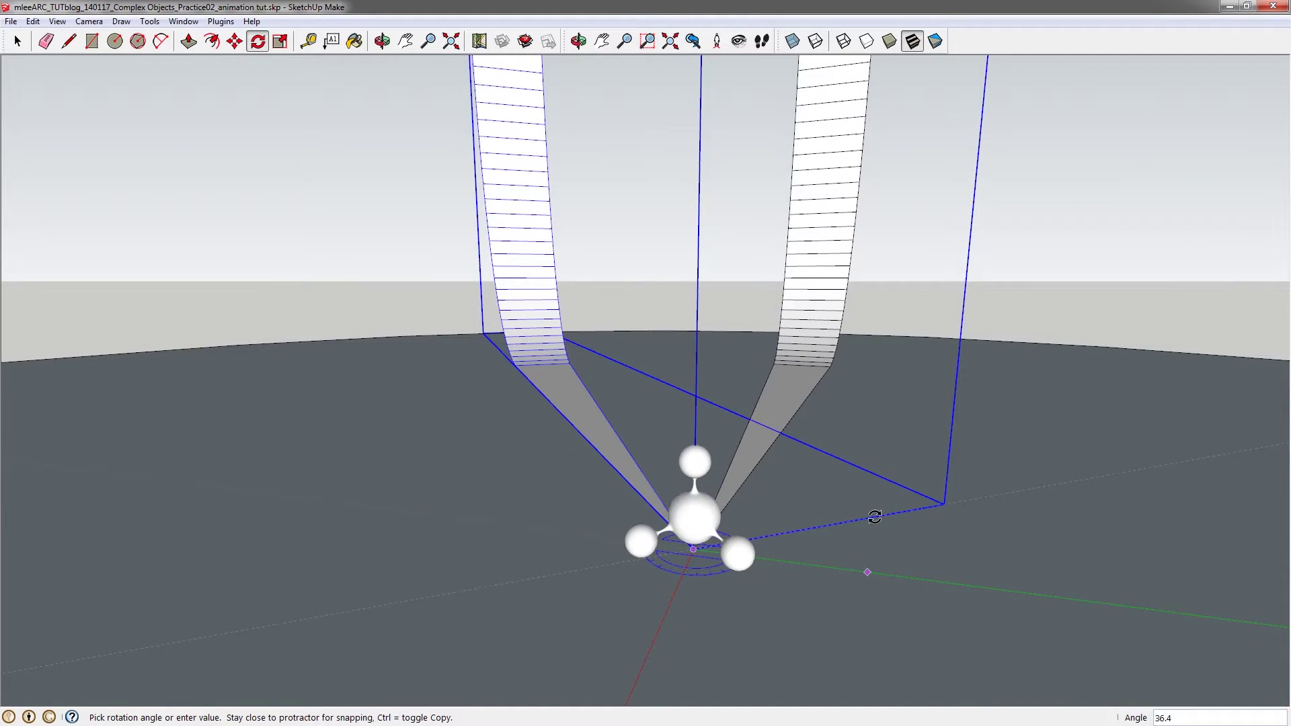
text(60)
key(Return)
key(space)
Step: Try a 19.3° rotation on both strips, undo it, and select only the left strip
shift+click(828, 369)
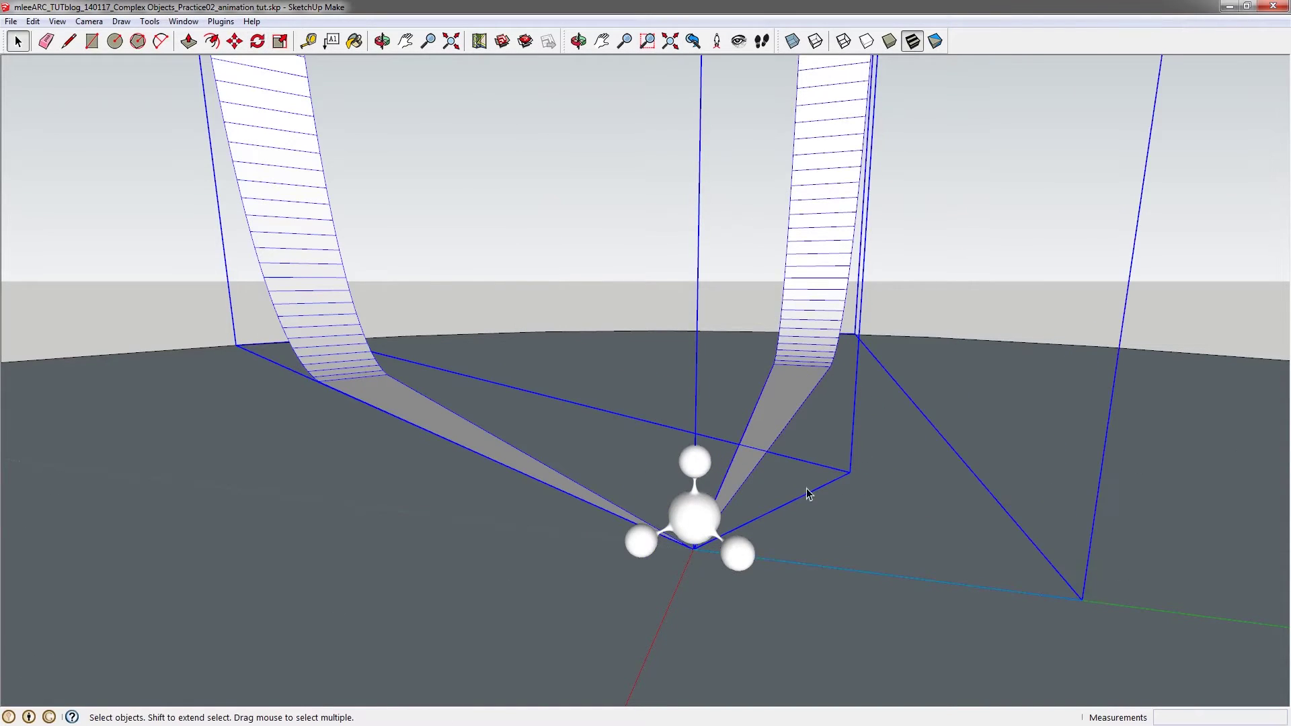
key(q)
click(632, 369)
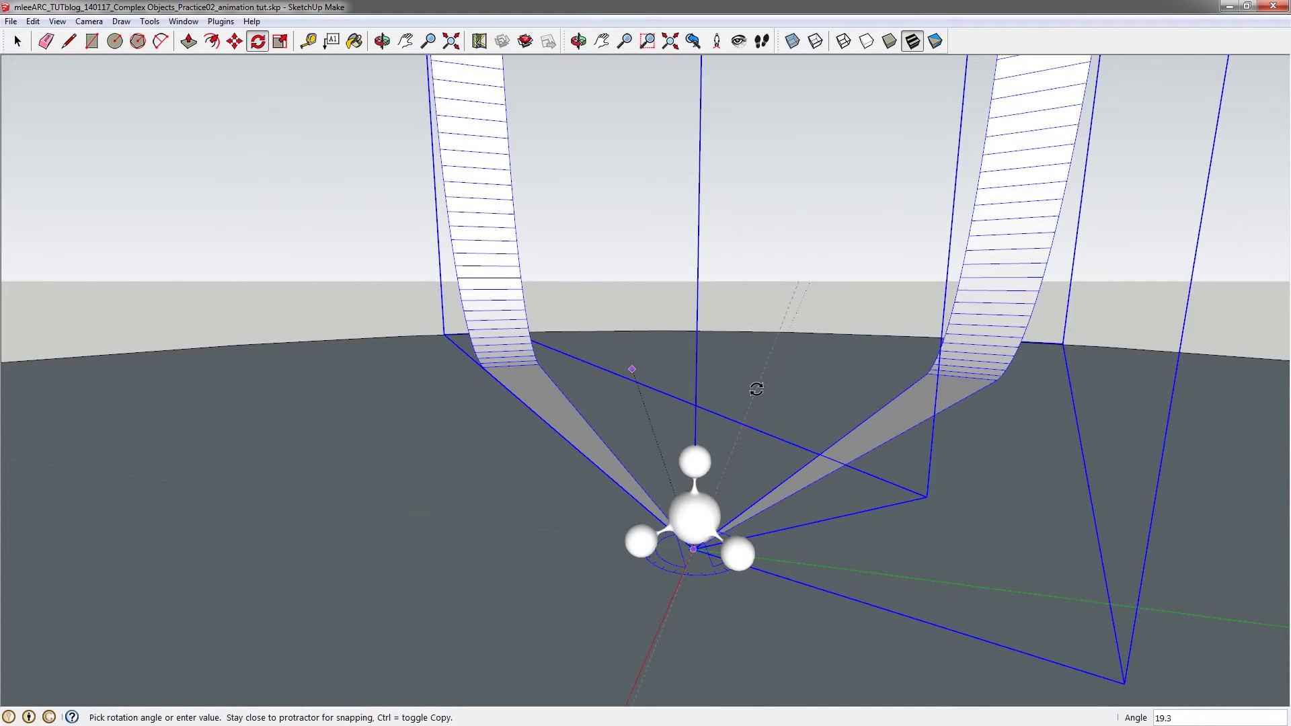
click(756, 389)
key(ctrl+z)
key(space)
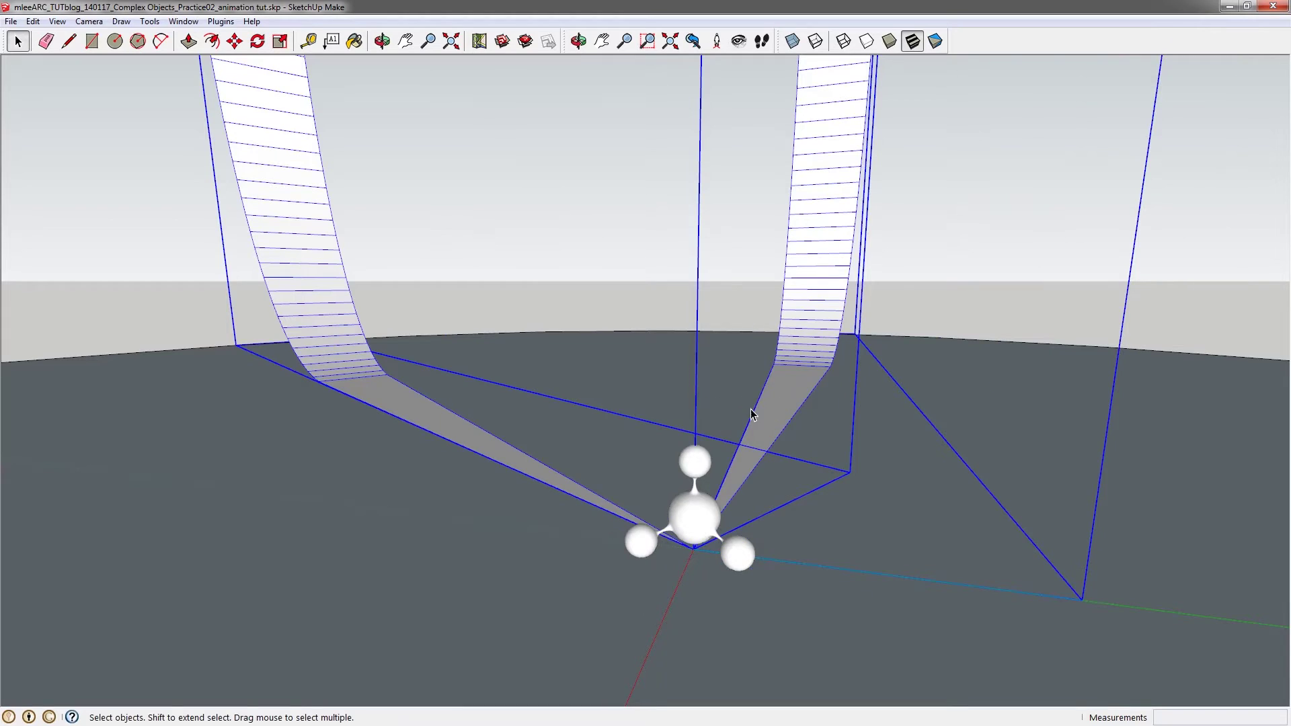
scroll(770, 414, down, 4)
middle_drag(769, 415, 784, 516)
scroll(780, 510, down, 2)
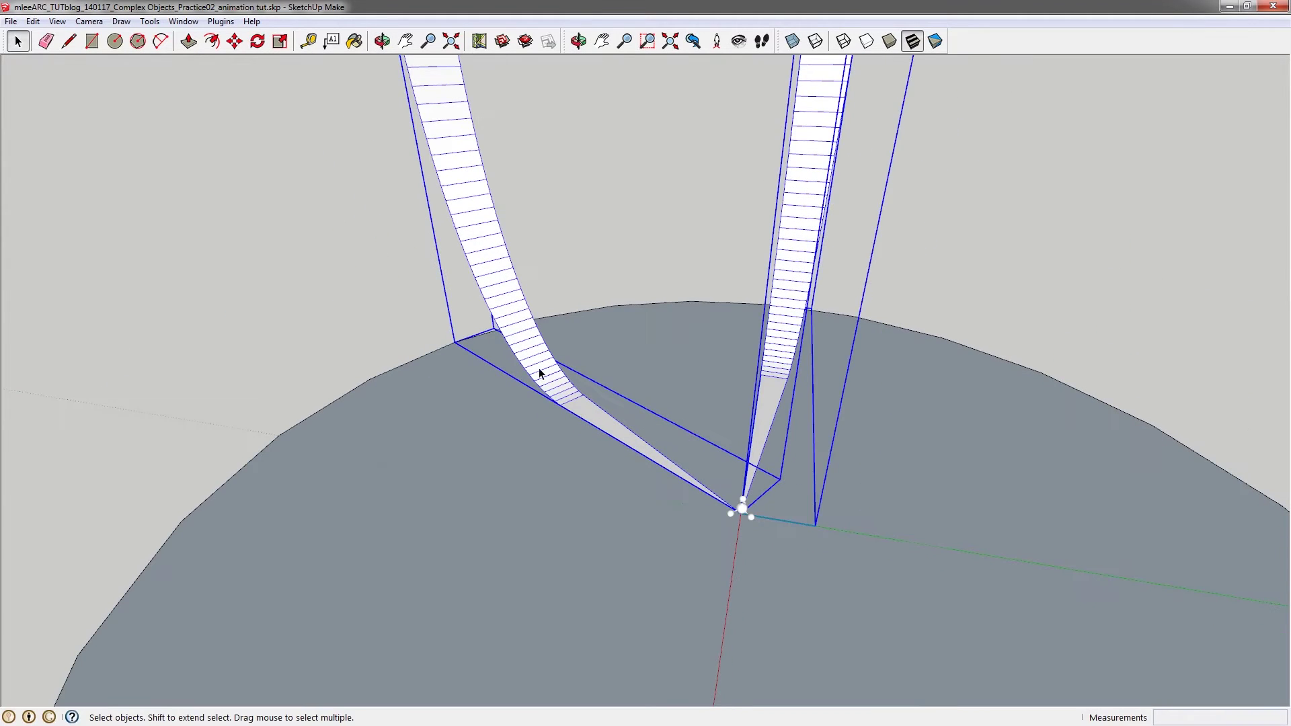
click(538, 368)
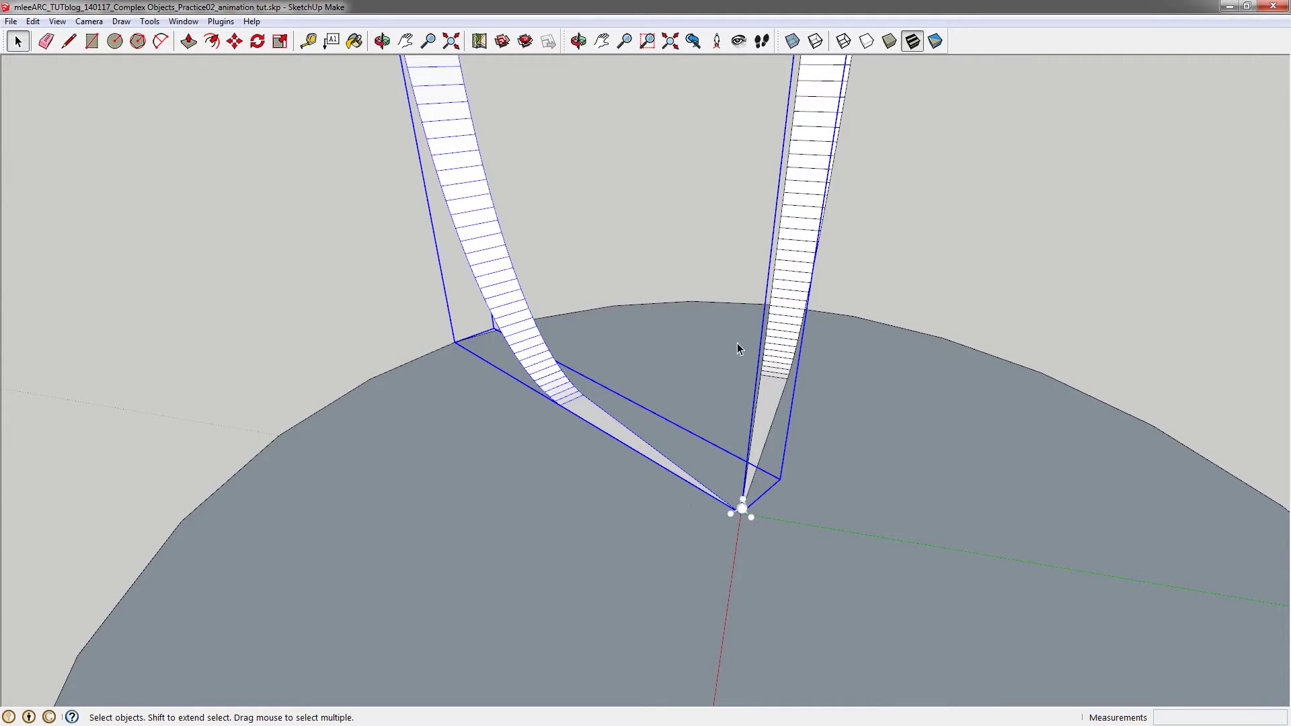
Step: Paste a copy of the strips and place it on the origin
key(ctrl+v)
scroll(731, 422, up, 2)
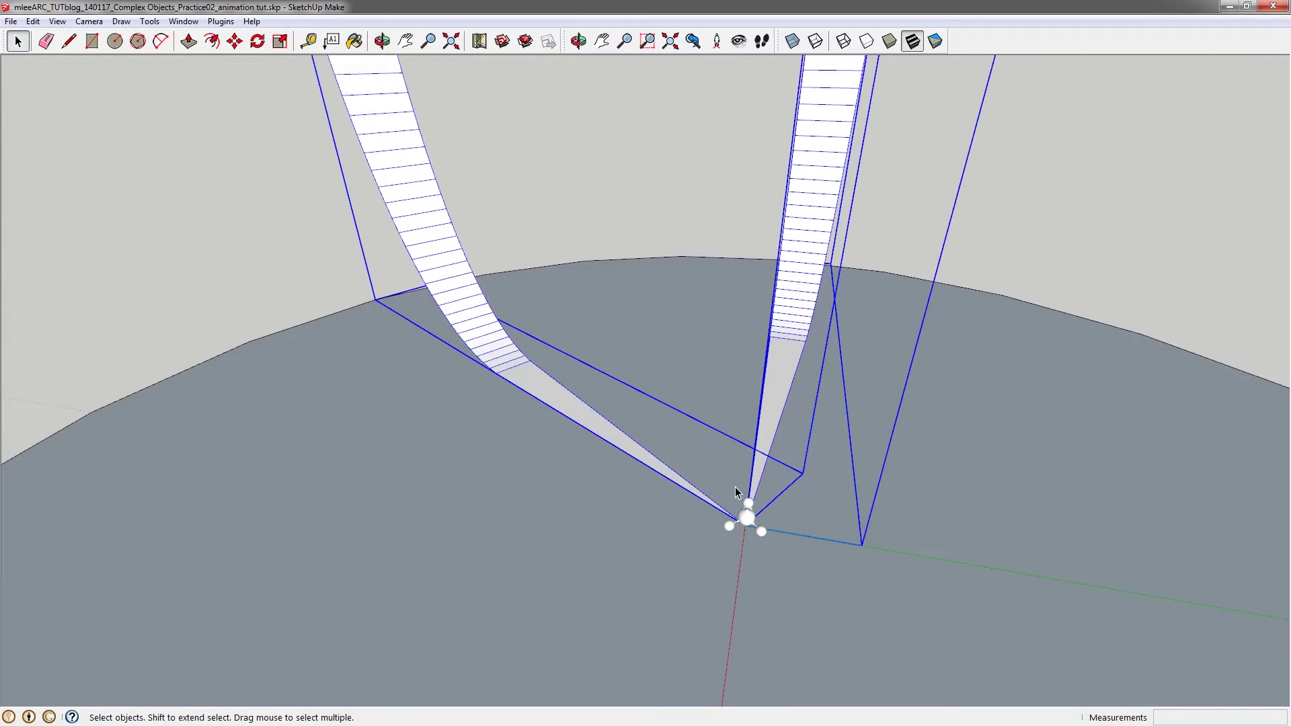
click(822, 454)
scroll(813, 501, up, 1)
middle_drag(795, 520, 791, 369)
scroll(791, 369, down, 2)
scroll(791, 368, down, 3)
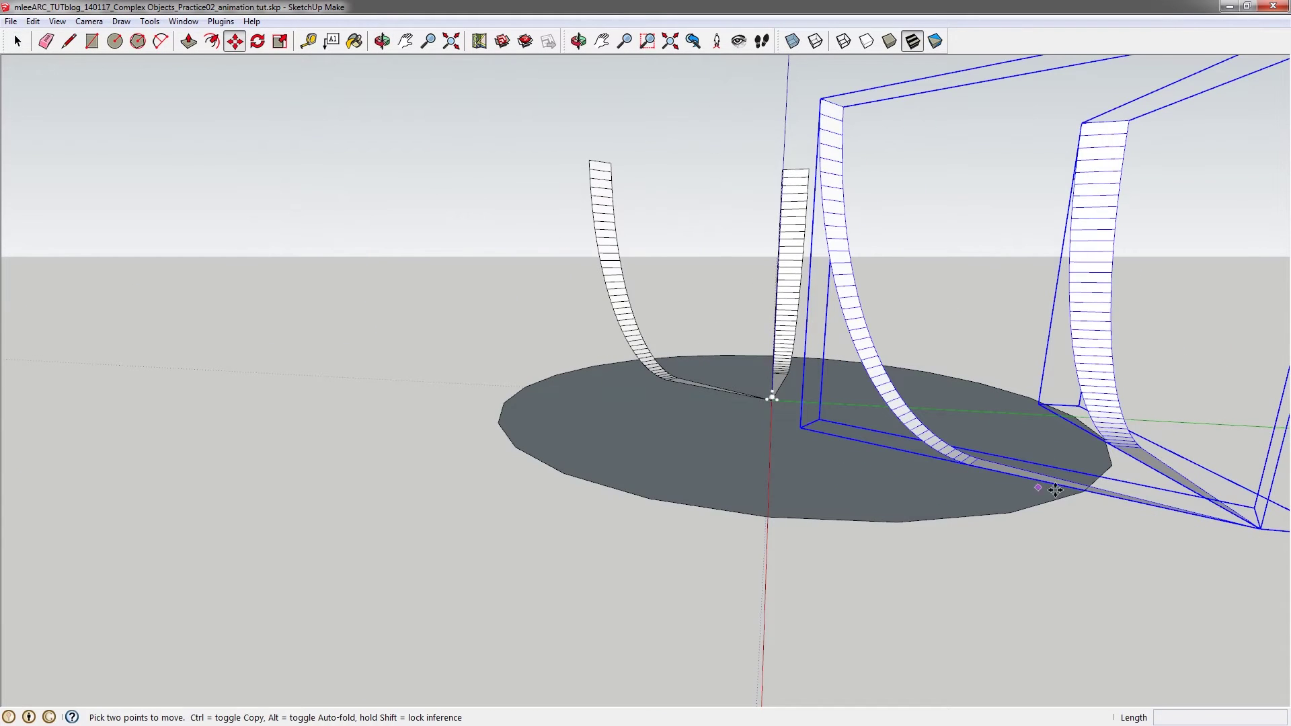
click(1257, 525)
scroll(763, 397, up, 5)
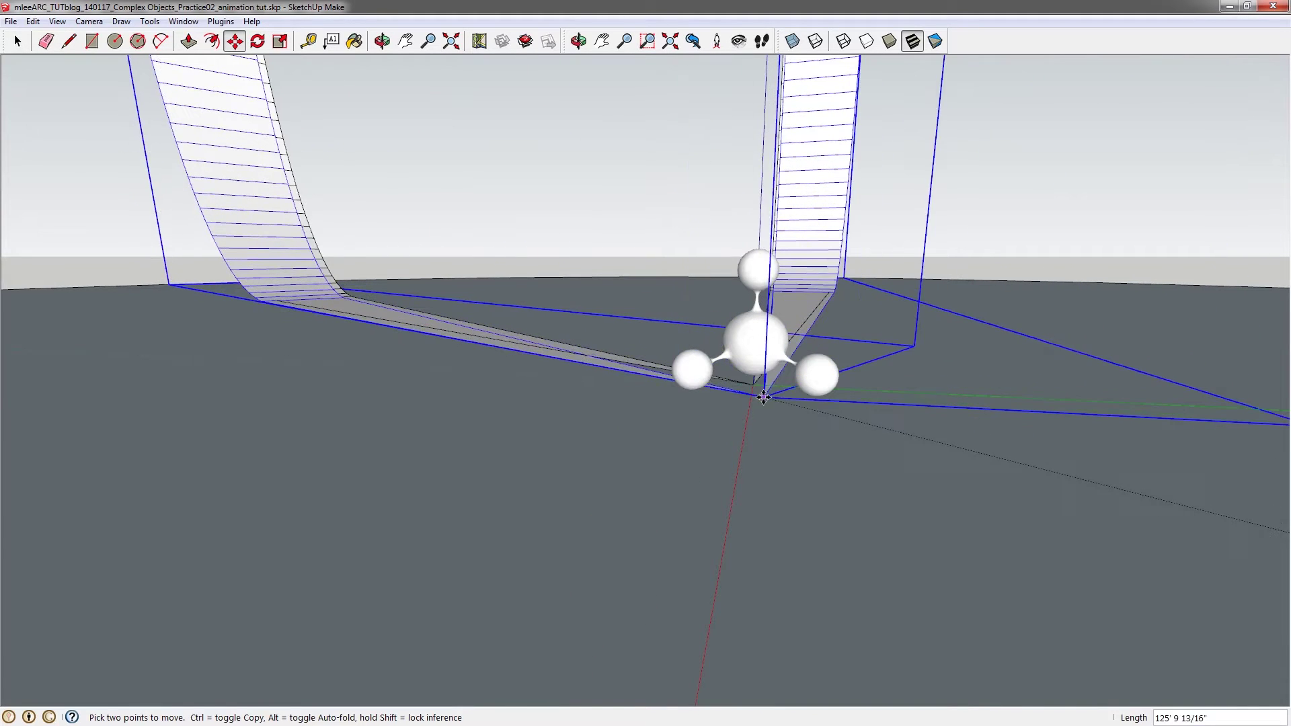
click(763, 396)
Step: Rotate the pasted copy 60° about the origin, aligned to a strip edge
key(q)
click(753, 382)
middle_drag(753, 382, 712, 532)
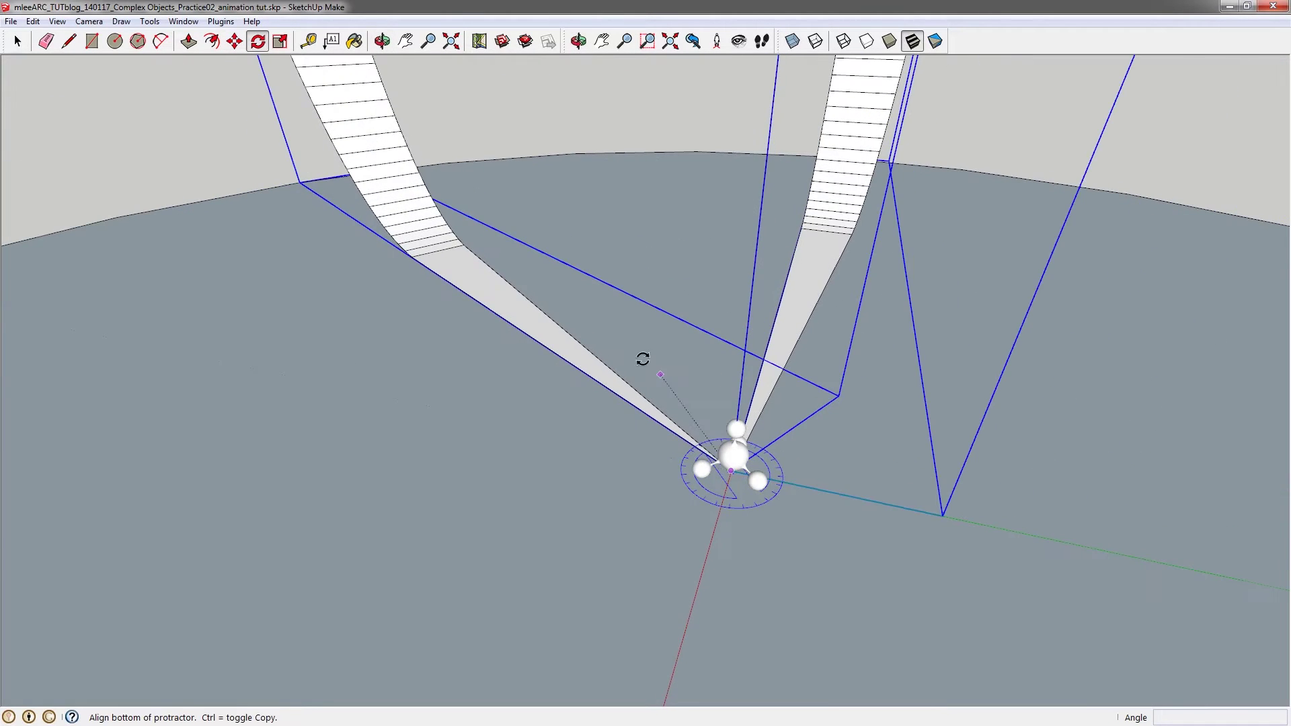
click(561, 356)
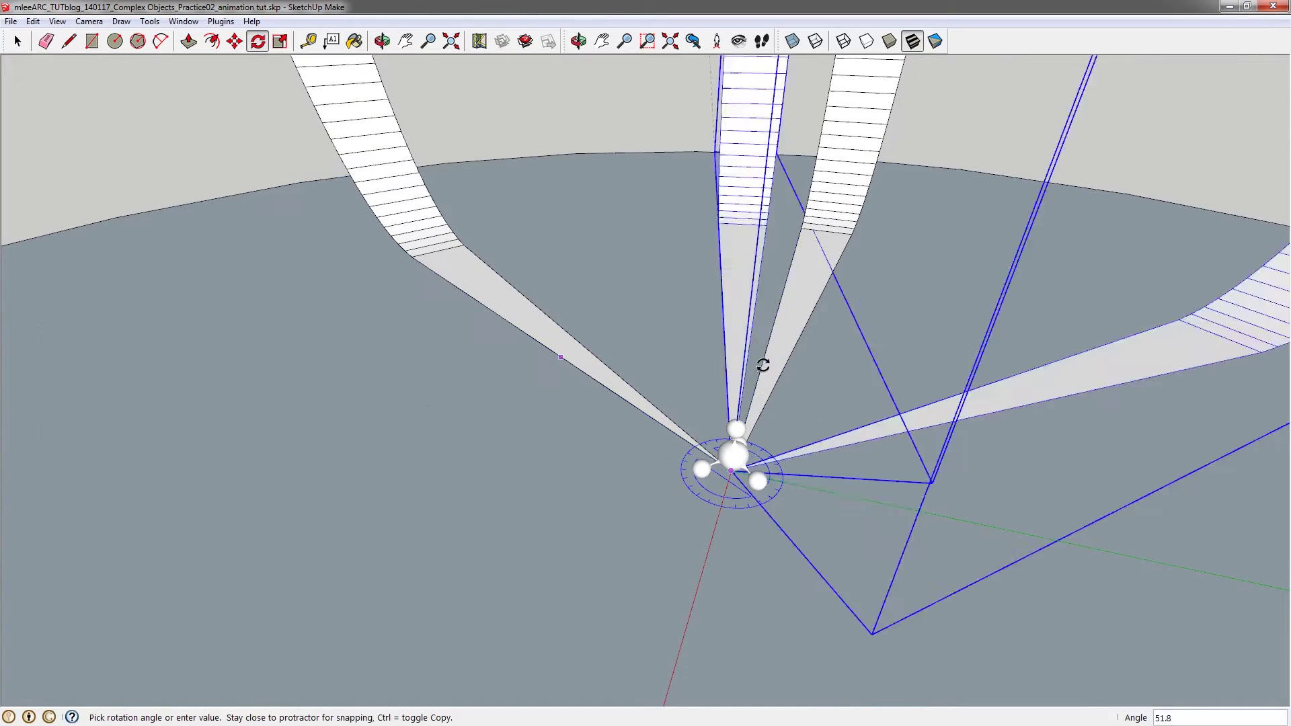
click(873, 416)
middle_drag(864, 408, 813, 390)
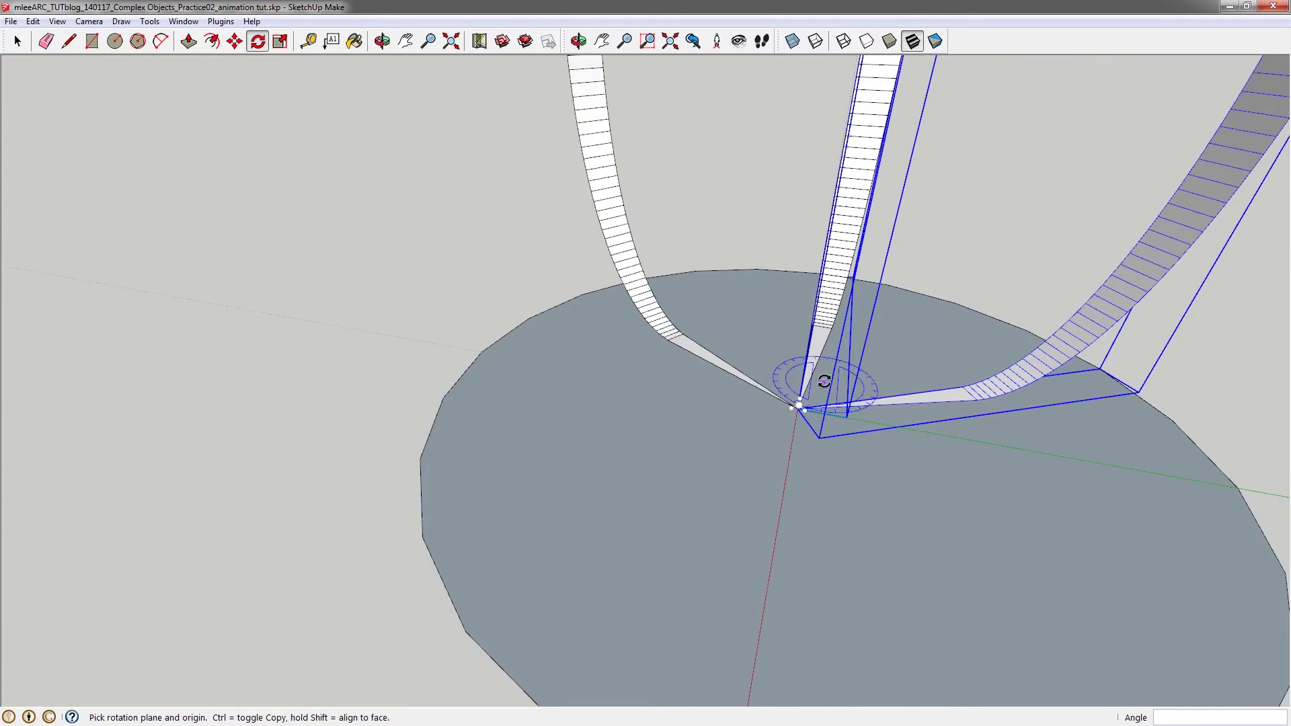
scroll(827, 378, up, 6)
middle_drag(772, 429, 796, 406)
scroll(793, 414, up, 2)
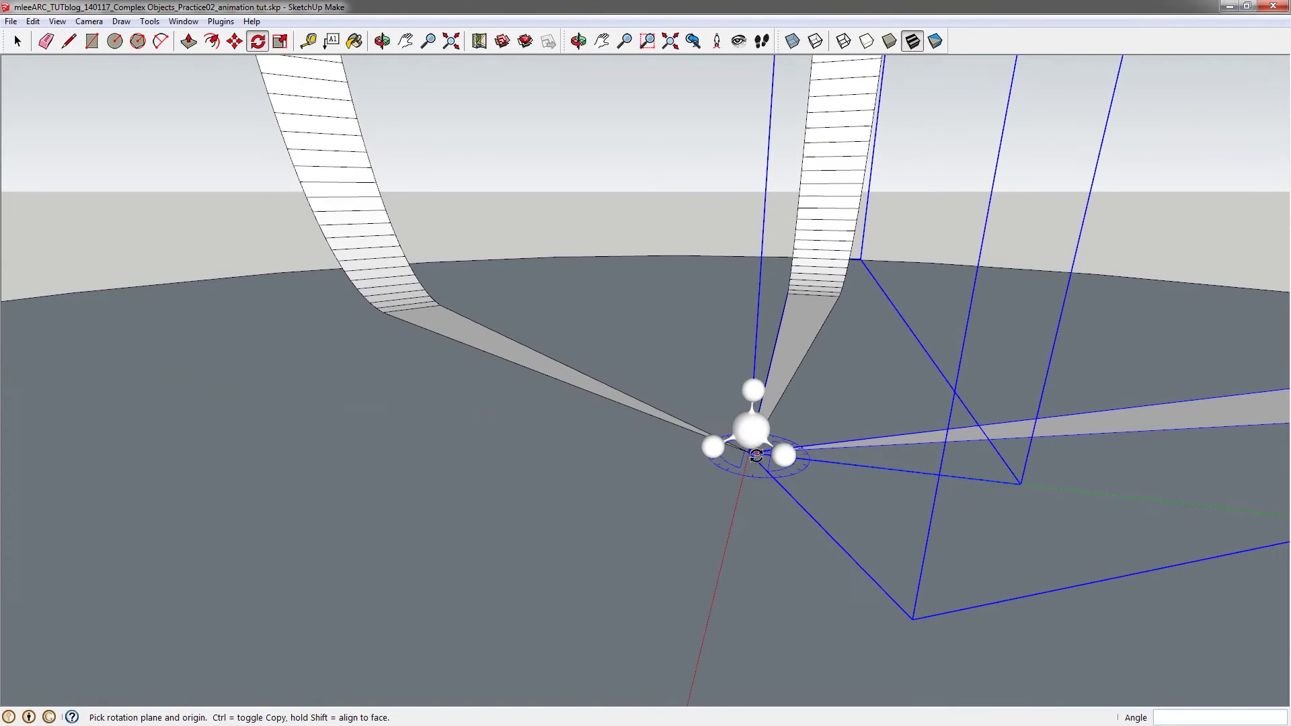
Step: Rotate the blade a further 60° about the origin by typing the angle
click(751, 454)
click(816, 395)
text(6)
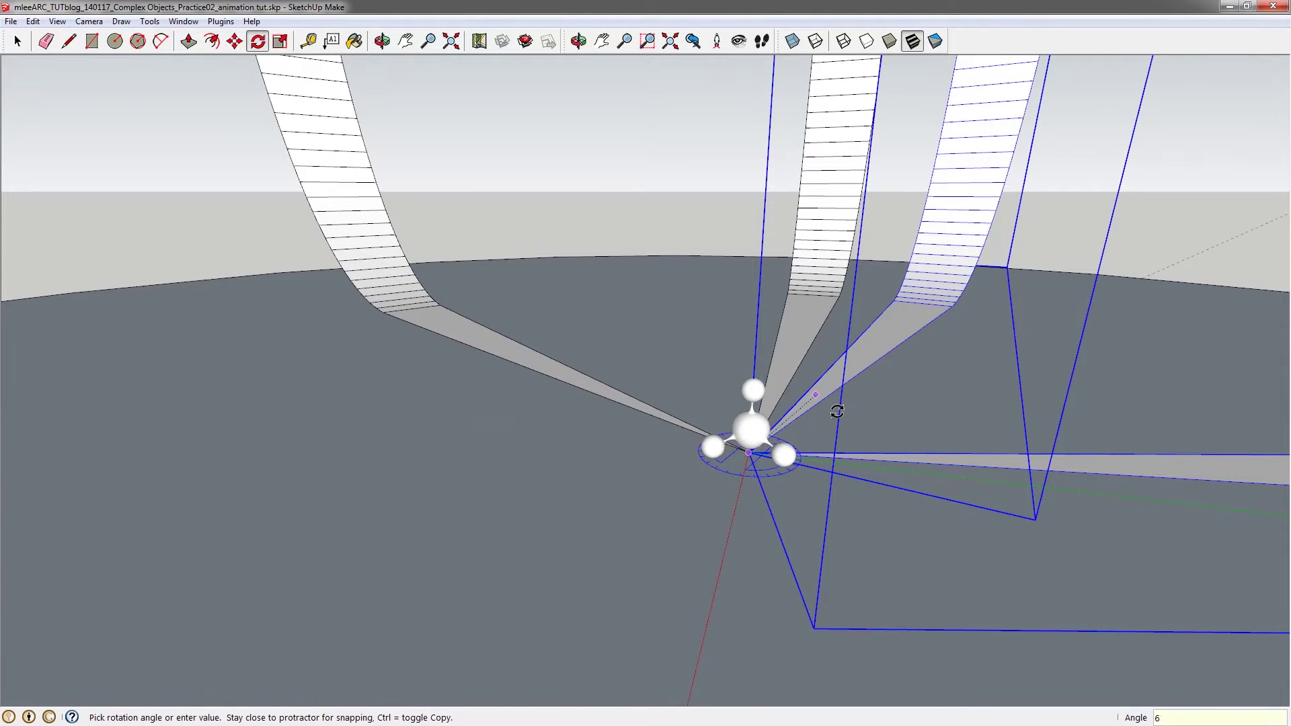
text(0)
key(Return)
scroll(833, 409, down, 7)
middle_drag(736, 378, 781, 381)
key(space)
Step: Select the middle white and left grey ribbons and rotate them 30°
shift+click(711, 329)
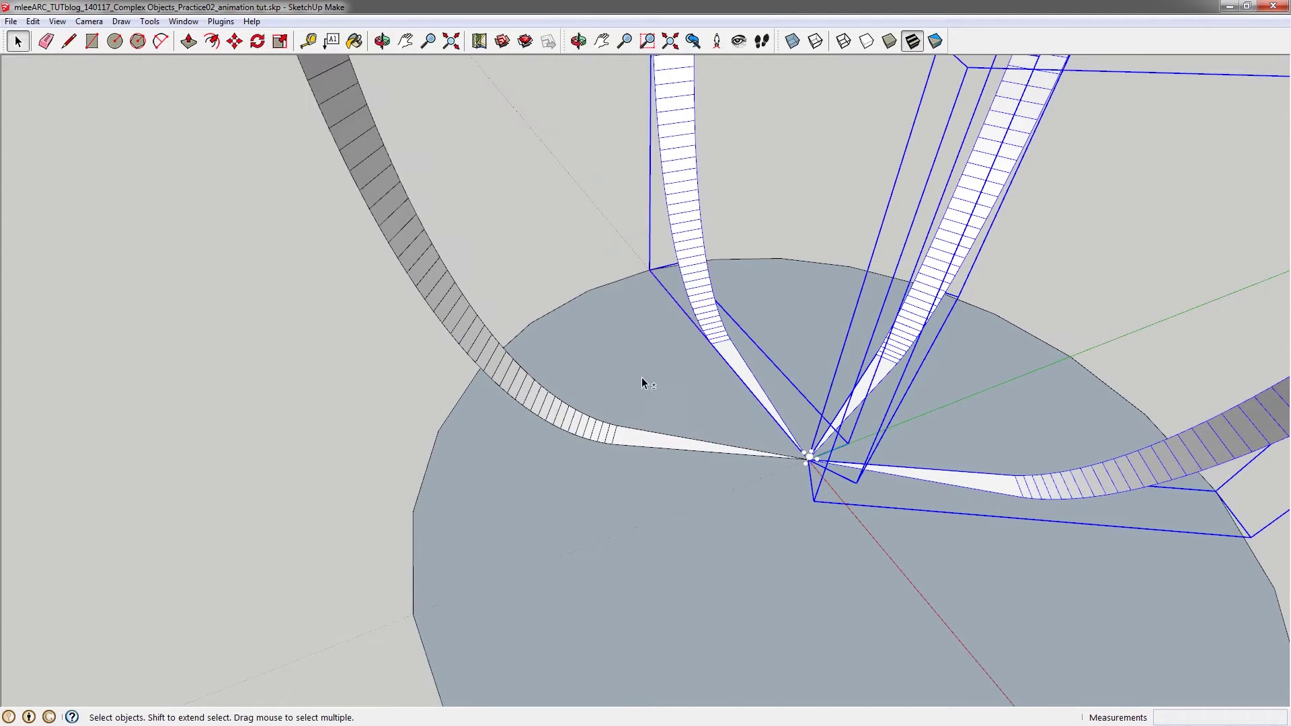
shift+click(579, 423)
scroll(780, 448, up, 3)
middle_drag(849, 470, 815, 495)
scroll(774, 467, up, 2)
key(q)
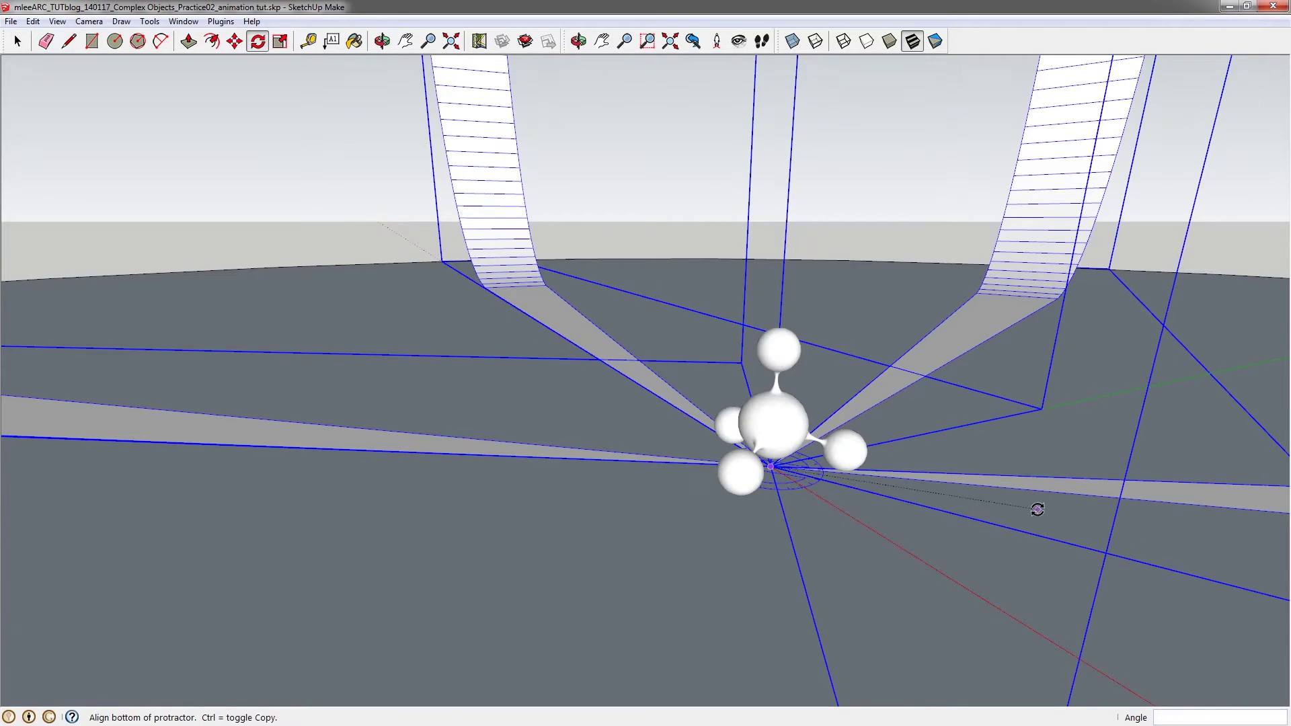
click(1038, 509)
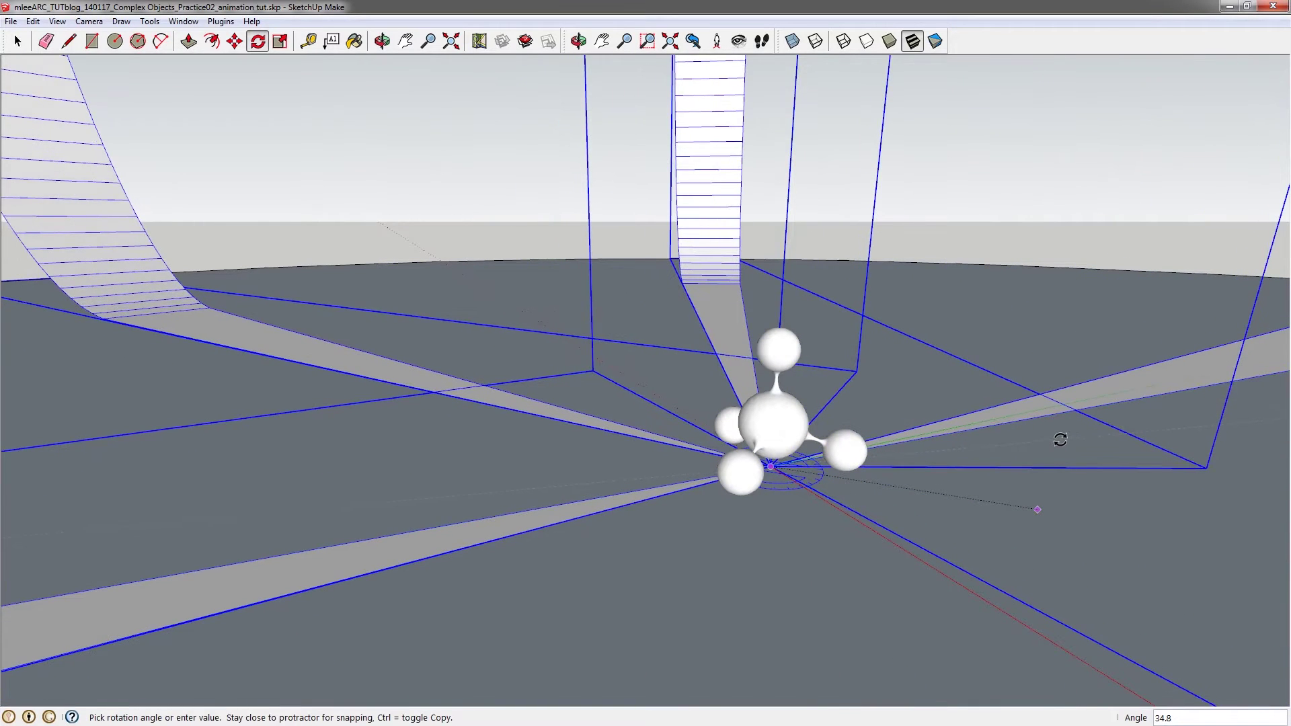
key(Return)
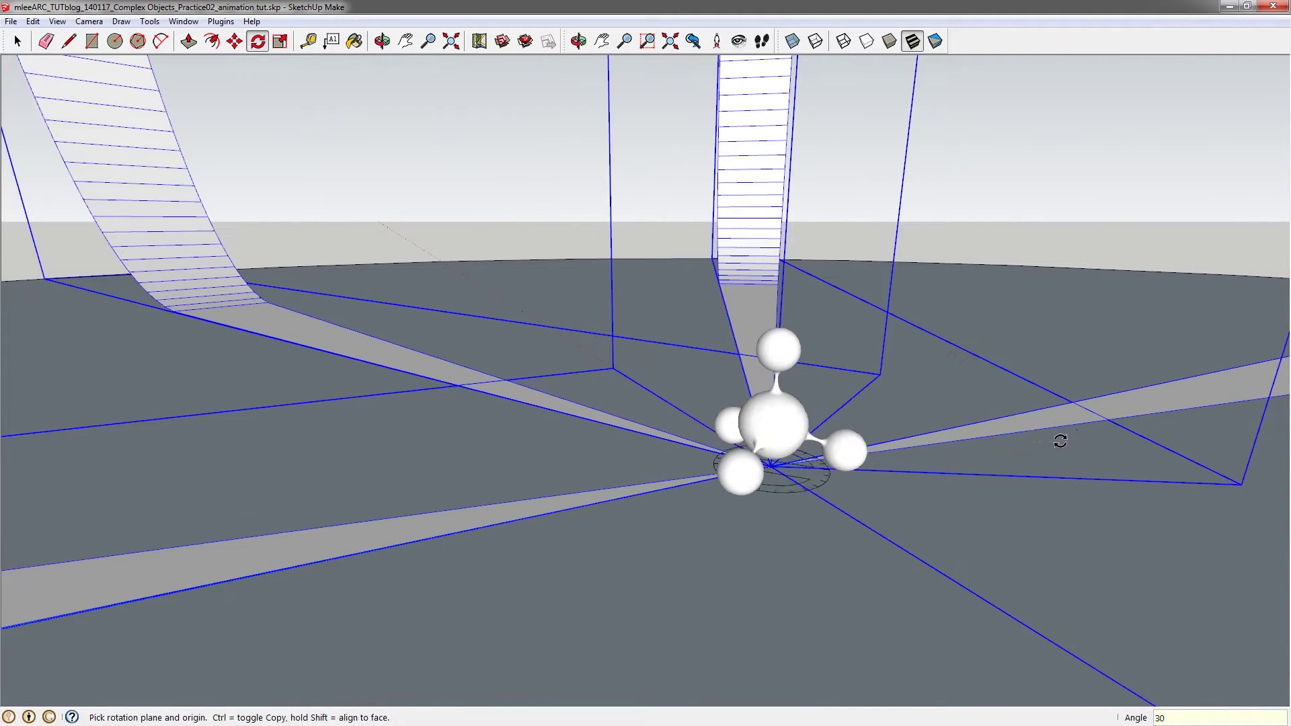
scroll(1032, 441, down, 2)
middle_drag(1031, 440, 586, 470)
scroll(741, 425, down, 4)
scroll(741, 425, down, 4)
key(space)
Step: Select all of the ribbon component's geometry, copy it and paste a new ribbon copy
double_click(570, 279)
triple_click(570, 279)
middle_drag(614, 314, 499, 434)
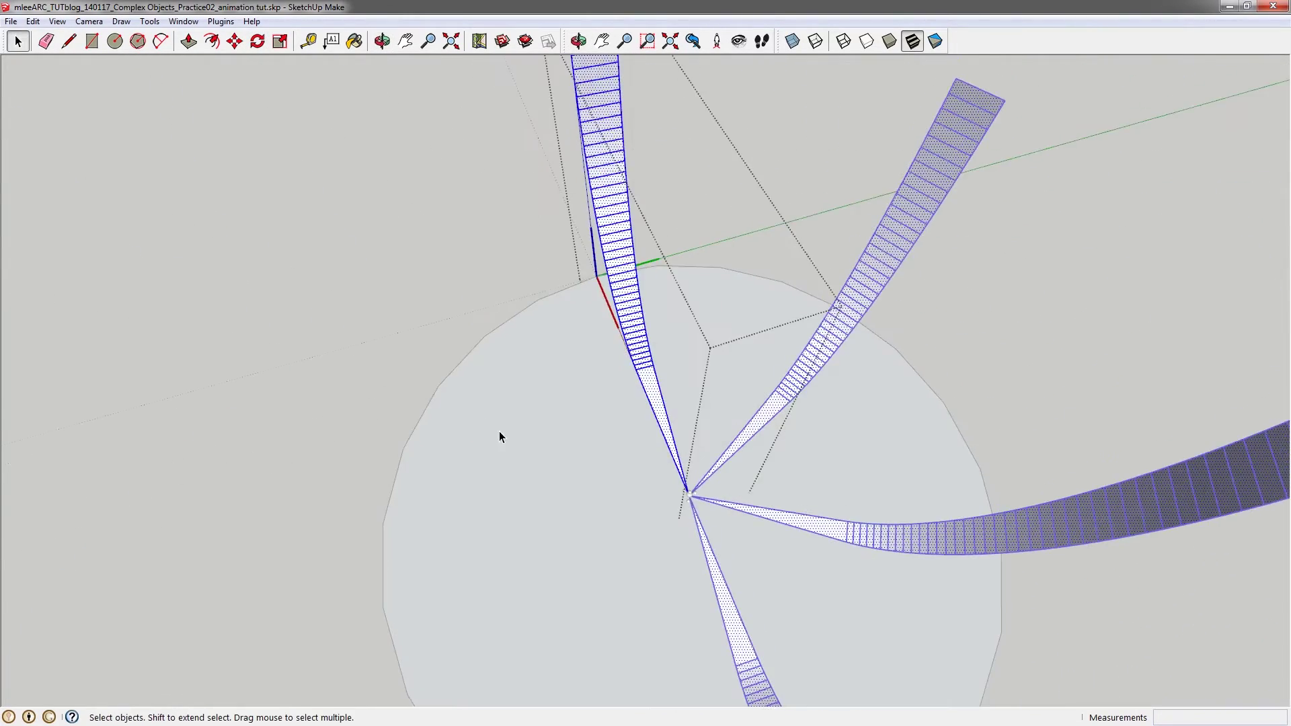
scroll(632, 380, down, 4)
key(ctrl+c)
key(ctrl+v)
click(556, 307)
scroll(591, 431, up, 4)
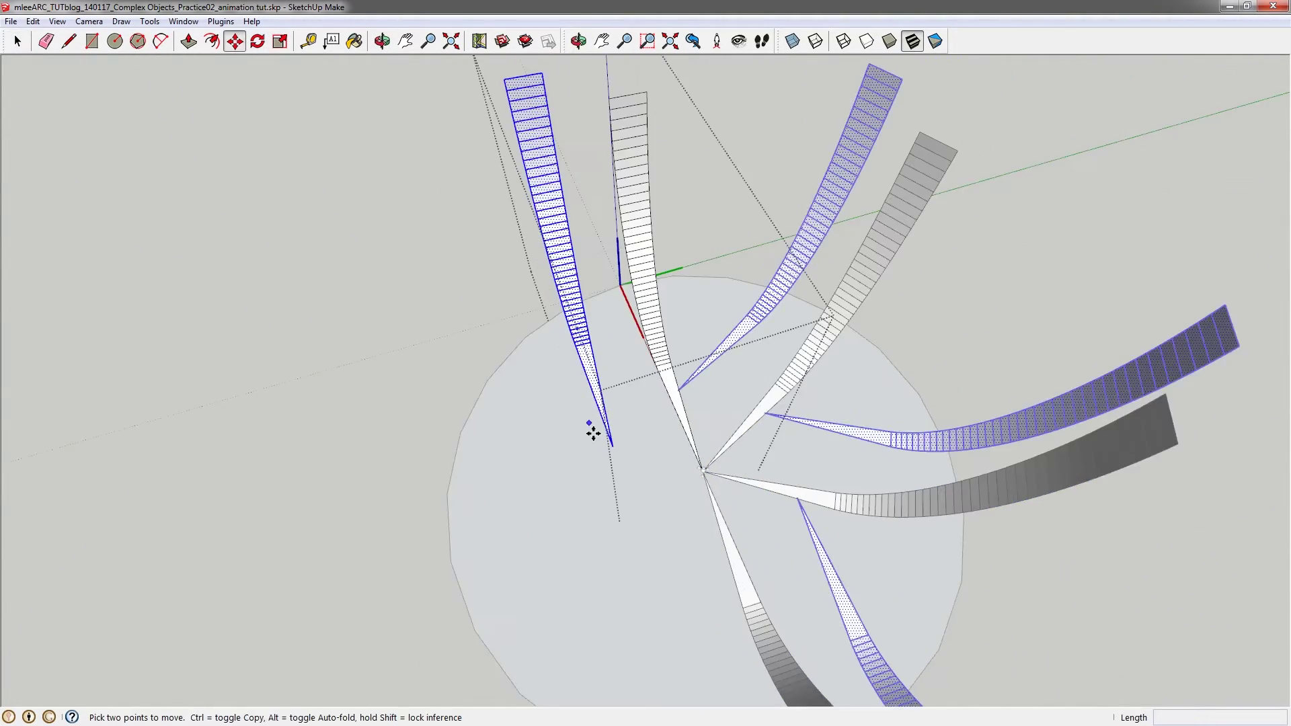
Step: Move the ribbon copy left of centre and rotate it around the hub in a 7.5° step
click(622, 449)
scroll(718, 464, up, 5)
click(605, 501)
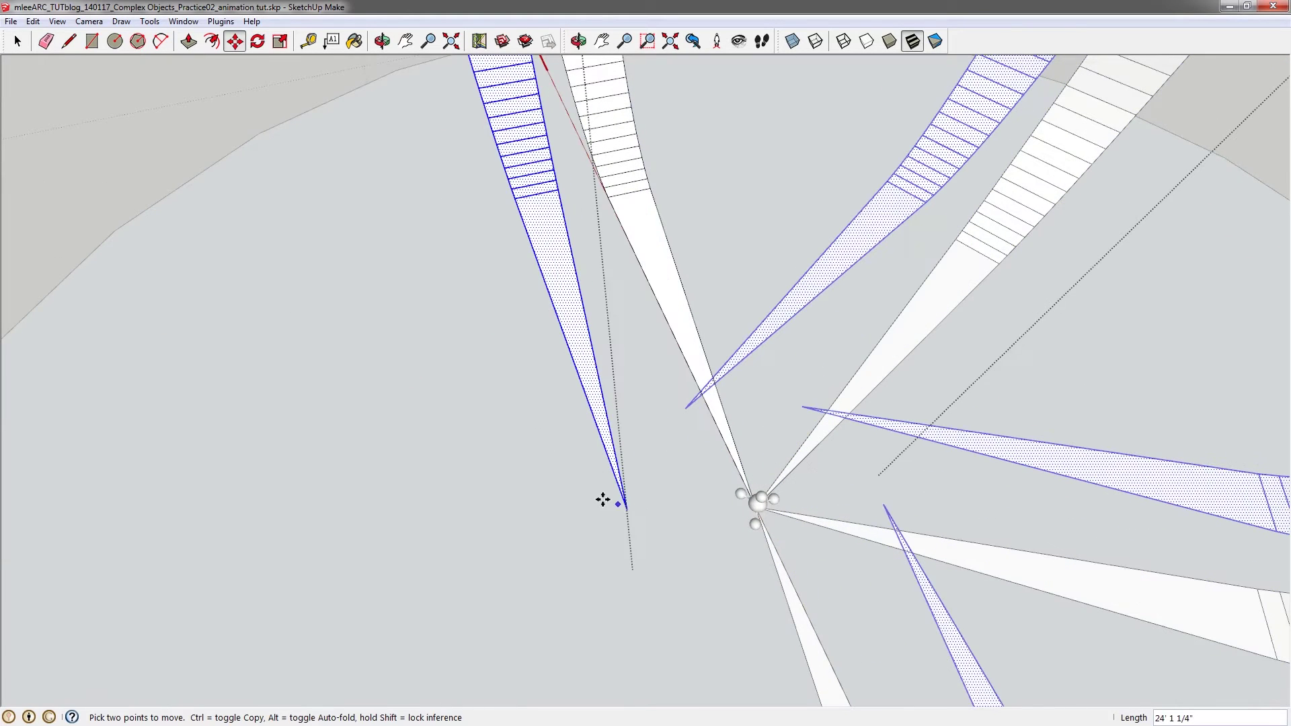
key(q)
scroll(585, 478, down, 5)
click(552, 475)
click(678, 466)
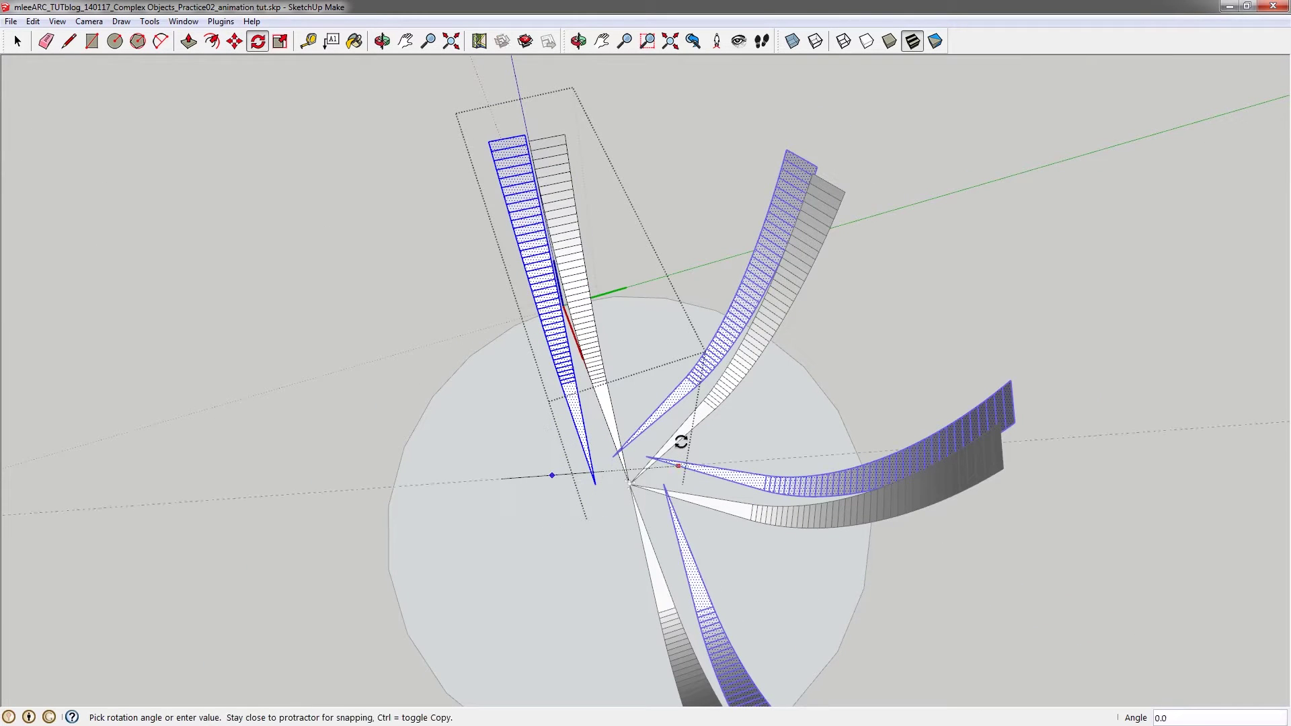
key(Escape)
click(566, 499)
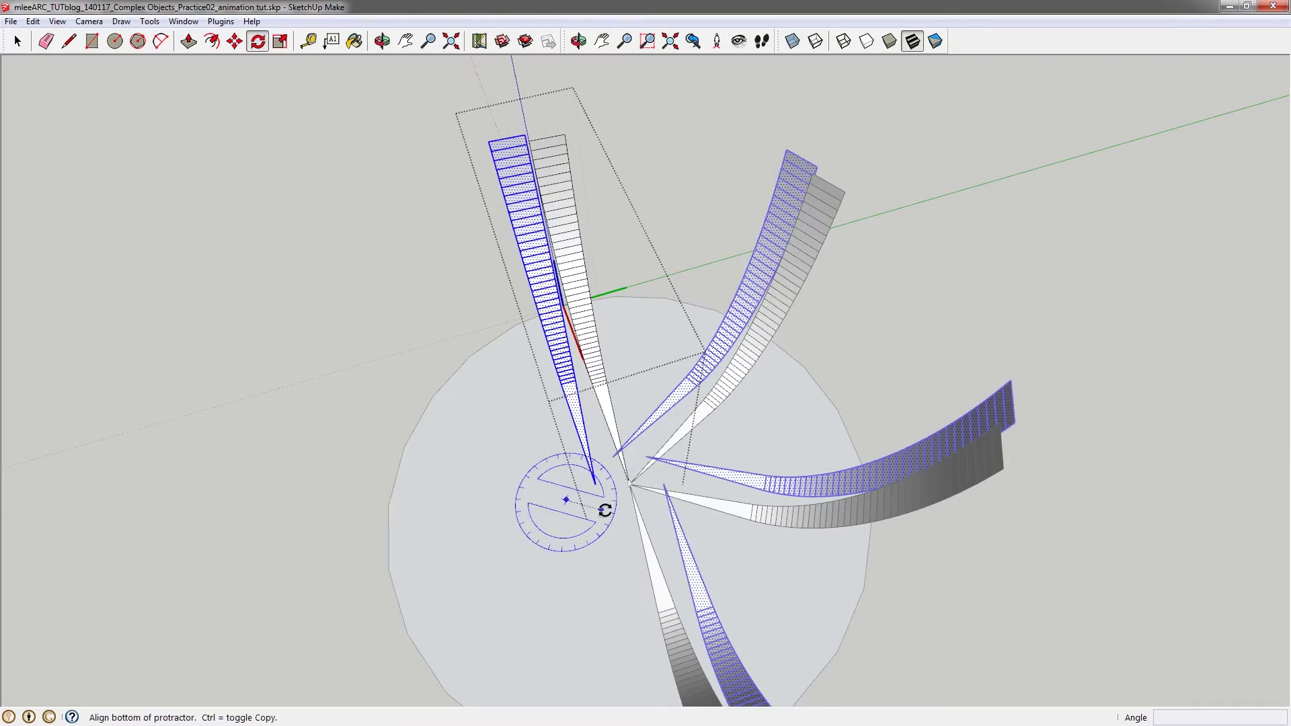
click(605, 510)
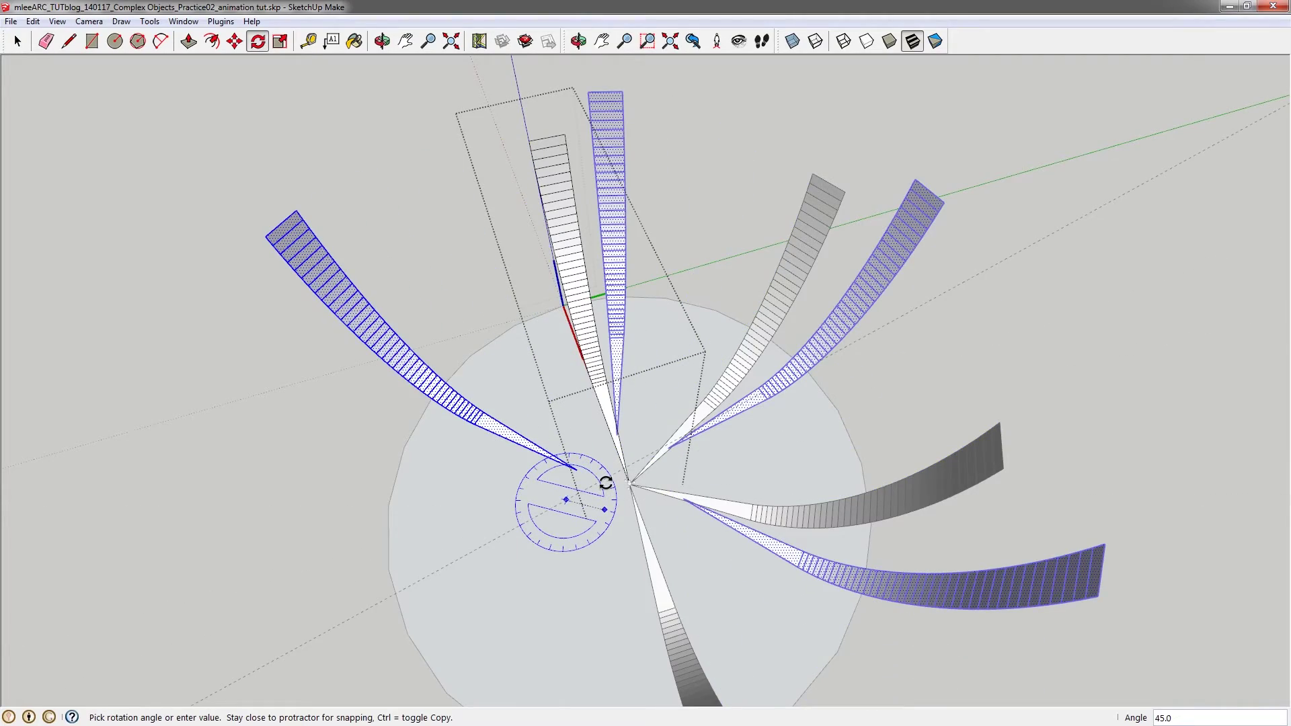
key(Return)
Step: Paste another ribbon copy, rotate it about the hub and drop its tip onto the hub
key(m)
middle_drag(632, 484, 669, 432)
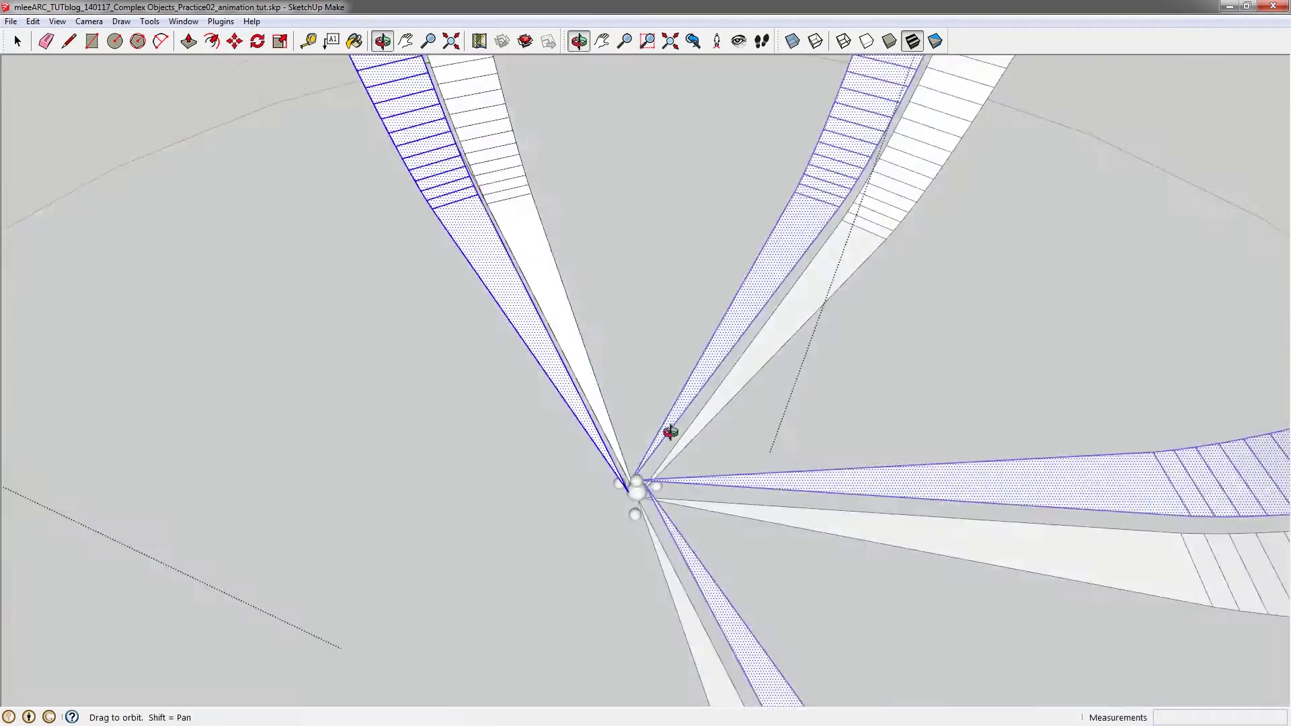
scroll(640, 479, up, 10)
key(ctrl+v)
click(423, 164)
key(q)
click(420, 301)
click(550, 294)
click(537, 360)
Step: Rotate the next ribbon around the hub from a low view and snap its tip onto the hub
key(m)
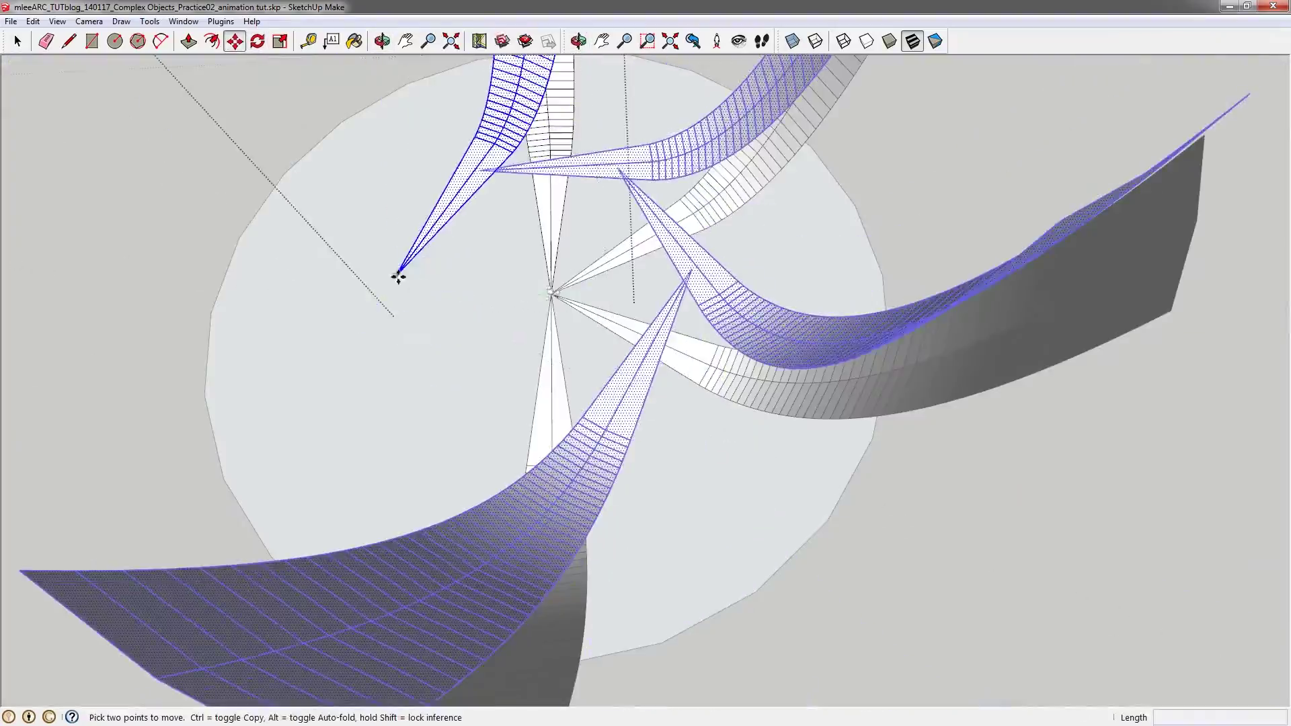
click(401, 276)
scroll(643, 260, up, 10)
middle_drag(643, 260, 493, 415)
click(493, 415)
key(q)
middle_drag(498, 479, 188, 248)
key(m)
click(86, 405)
scroll(463, 595, up, 10)
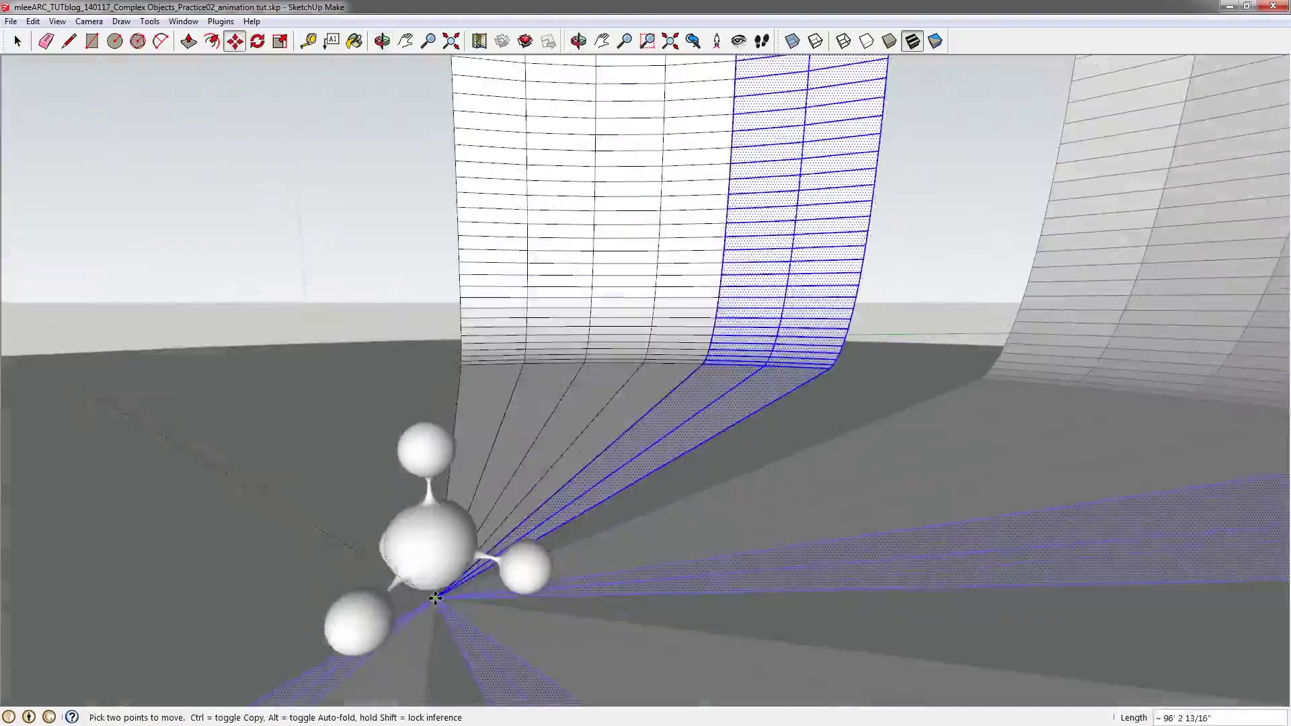
click(437, 599)
Step: Paste another set of ribbons, rotate them around the hub and move their tip onto the hub
key(ctrl+v)
click(340, 360)
key(q)
click(294, 553)
scroll(483, 513, down, 5)
click(465, 585)
key(m)
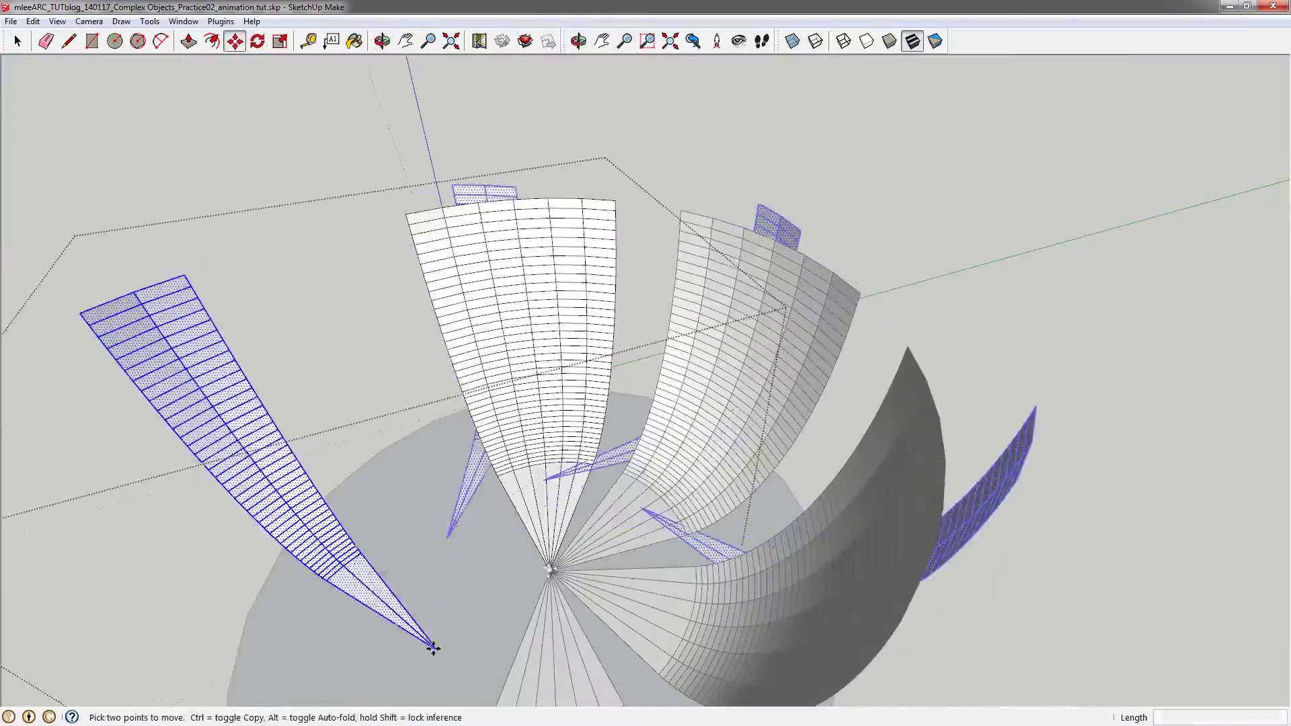
click(432, 645)
scroll(548, 571, up, 10)
middle_drag(548, 572, 497, 377)
click(389, 578)
Step: Rotate the final ribbons around the hub to close the bowl, viewed from overhead
key(q)
middle_drag(386, 558, 422, 555)
click(422, 555)
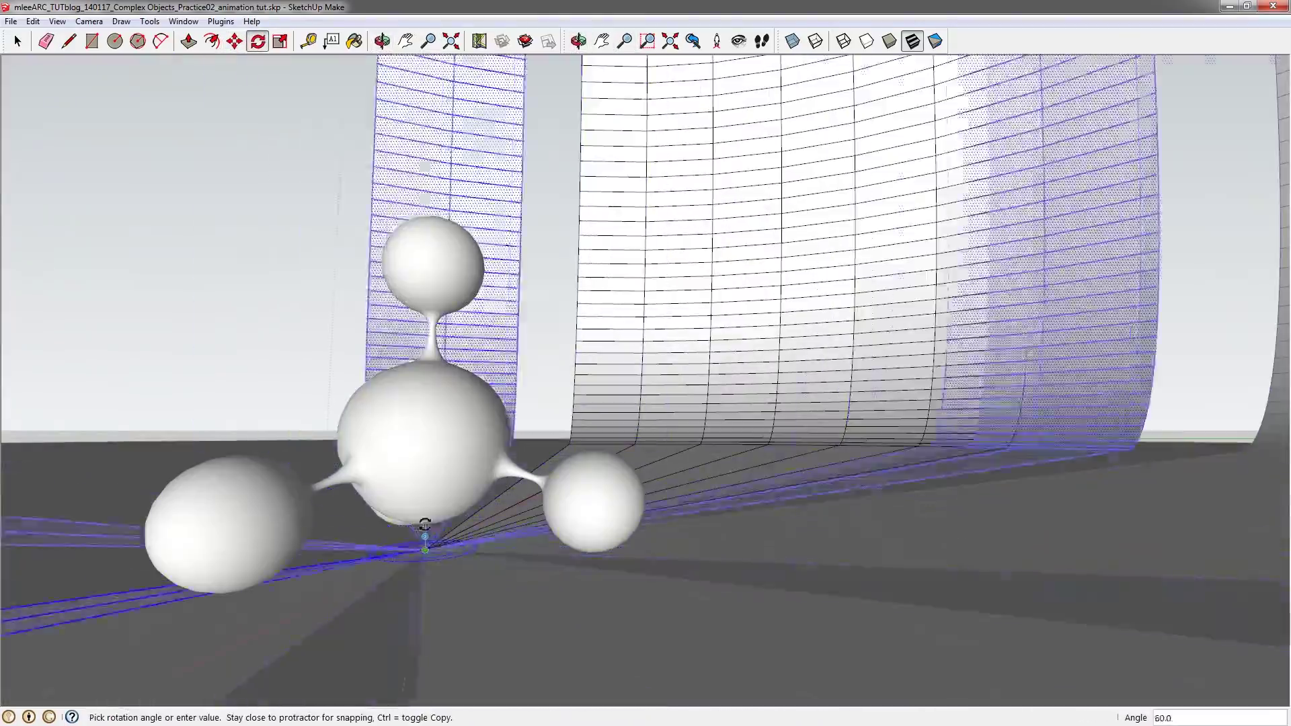
click(461, 533)
scroll(602, 349, down, 10)
middle_drag(602, 349, 626, 572)
Step: Box-select all bowl pieces, explode them into loose geometry, then make the mesh one group
key(a)
key(space)
scroll(645, 437, down, 10)
middle_drag(625, 504, 578, 376)
click(471, 337)
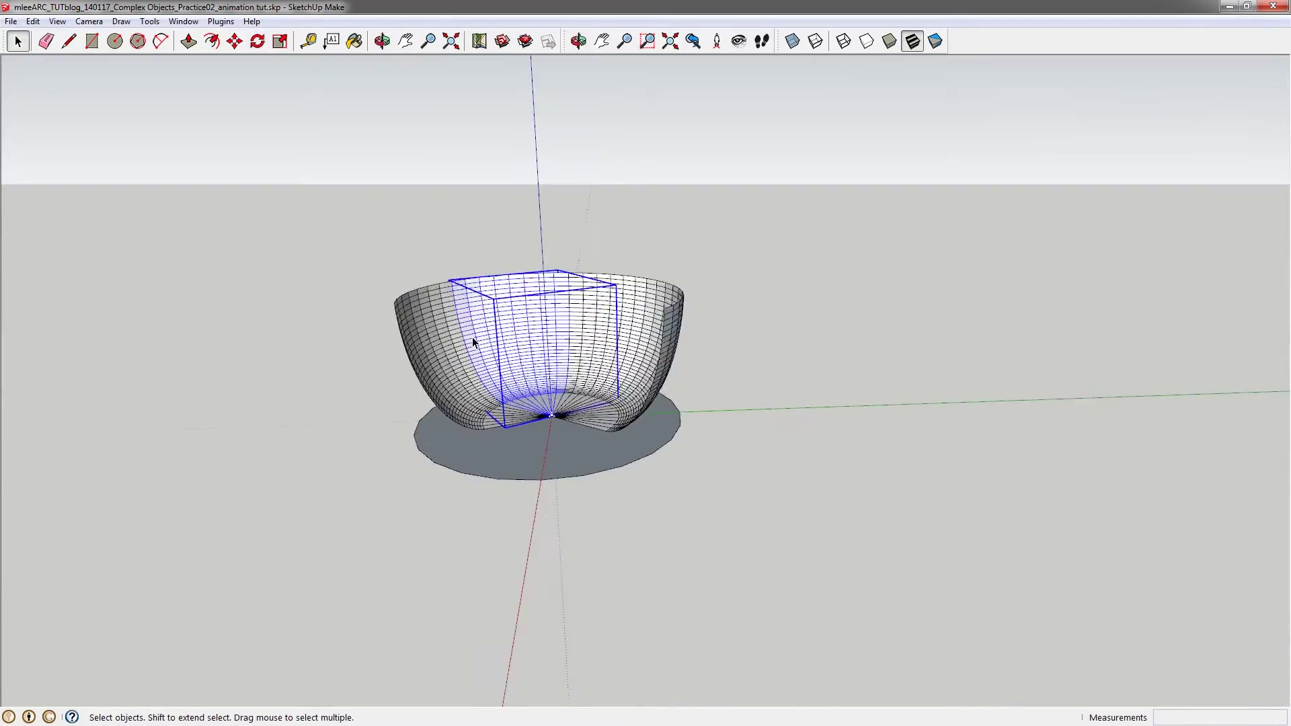
middle_drag(472, 336, 461, 303)
drag(355, 250, 696, 433)
scroll(536, 415, up, 10)
scroll(550, 455, up, 3)
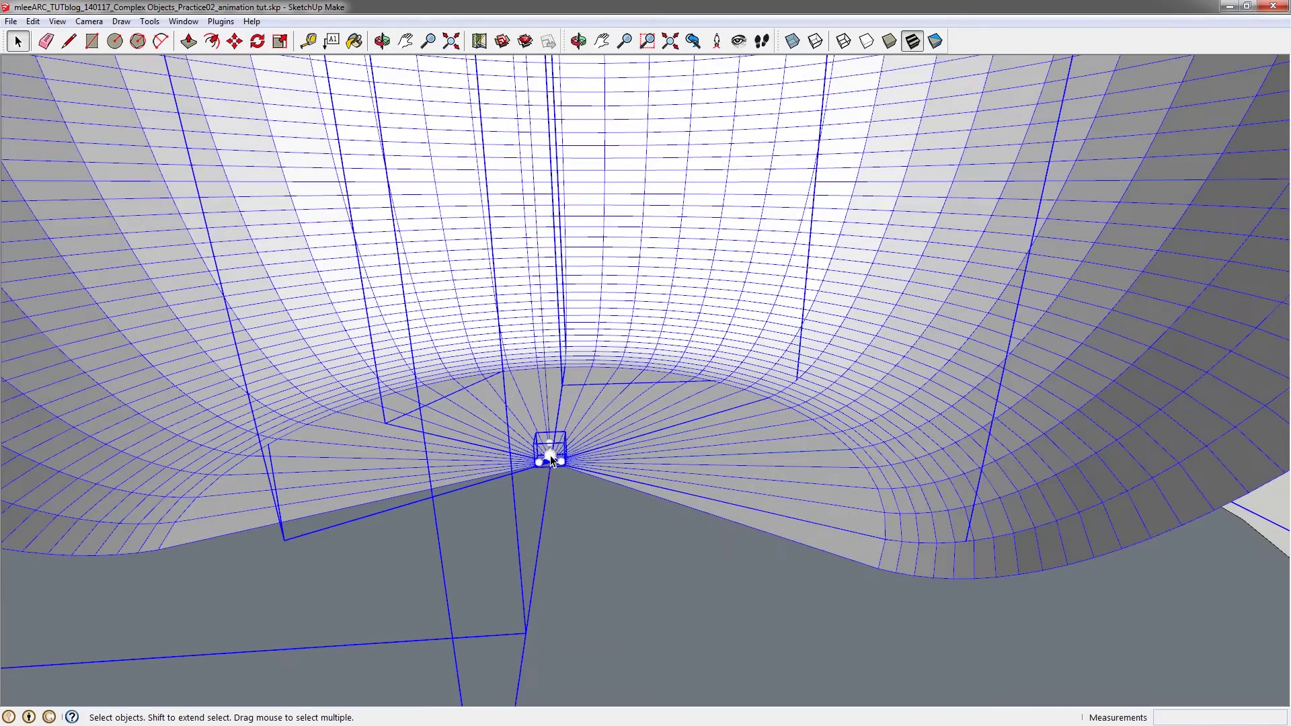
right_click(637, 400)
click(713, 479)
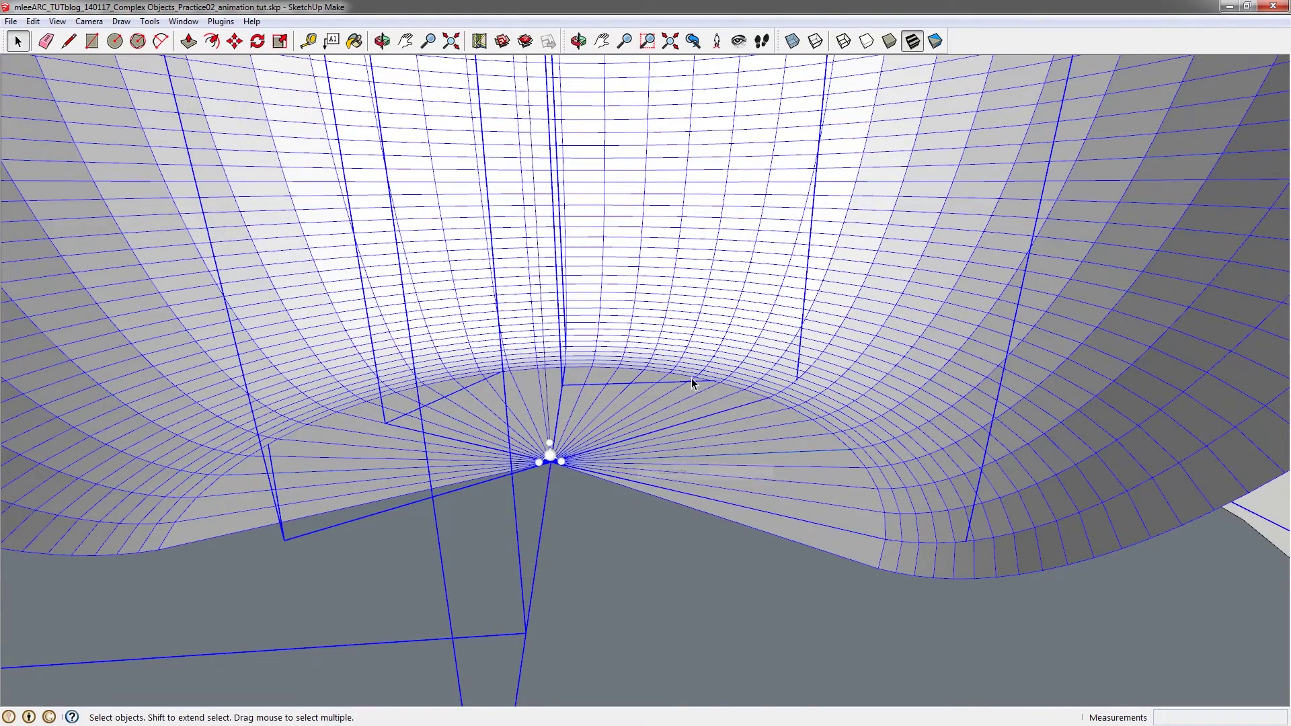
right_click(669, 300)
click(727, 413)
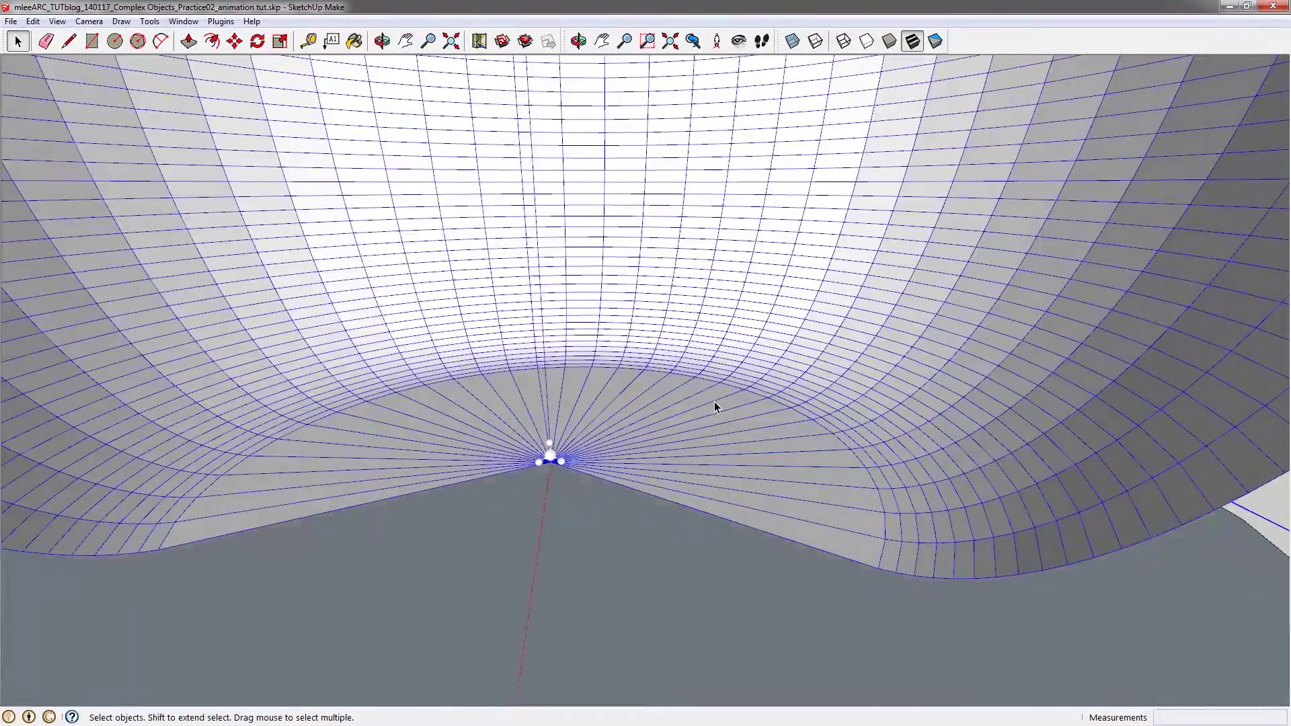
Step: Draw a 2-point arc across the notch at the bowl's base, then select the connected bowl mesh
middle_drag(680, 450, 657, 422)
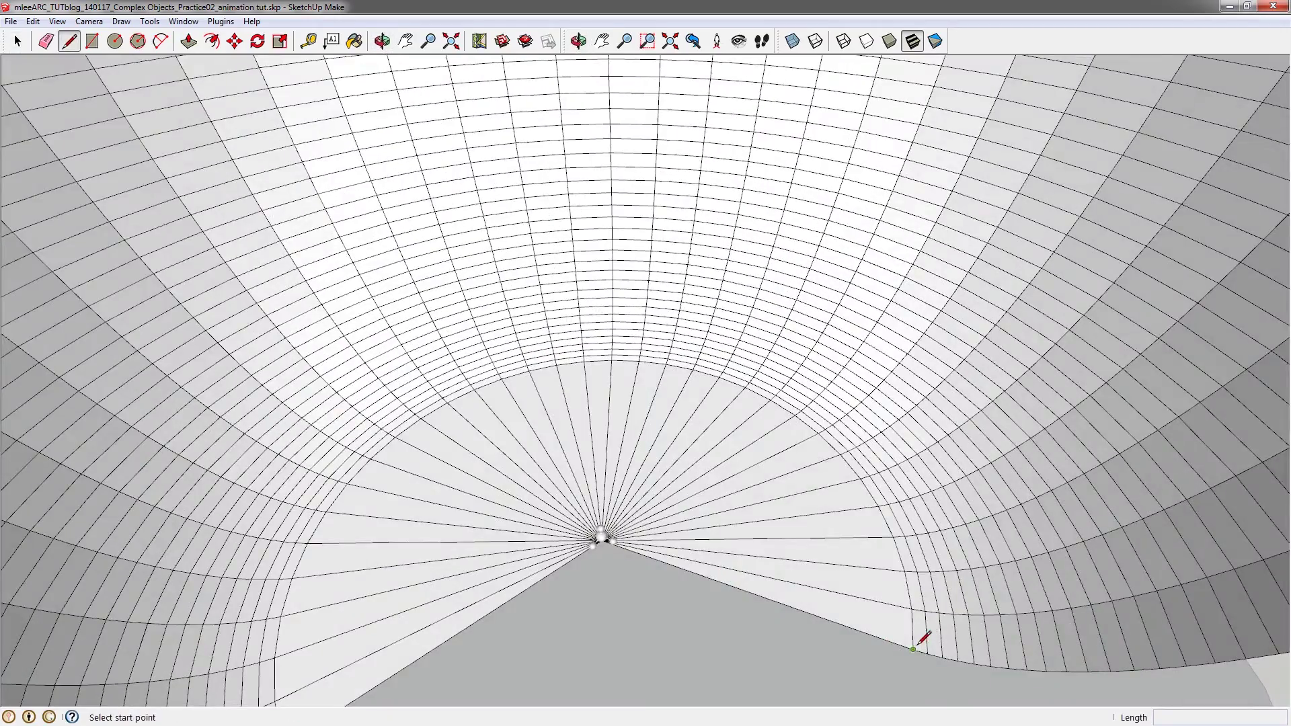
click(913, 649)
key(h)
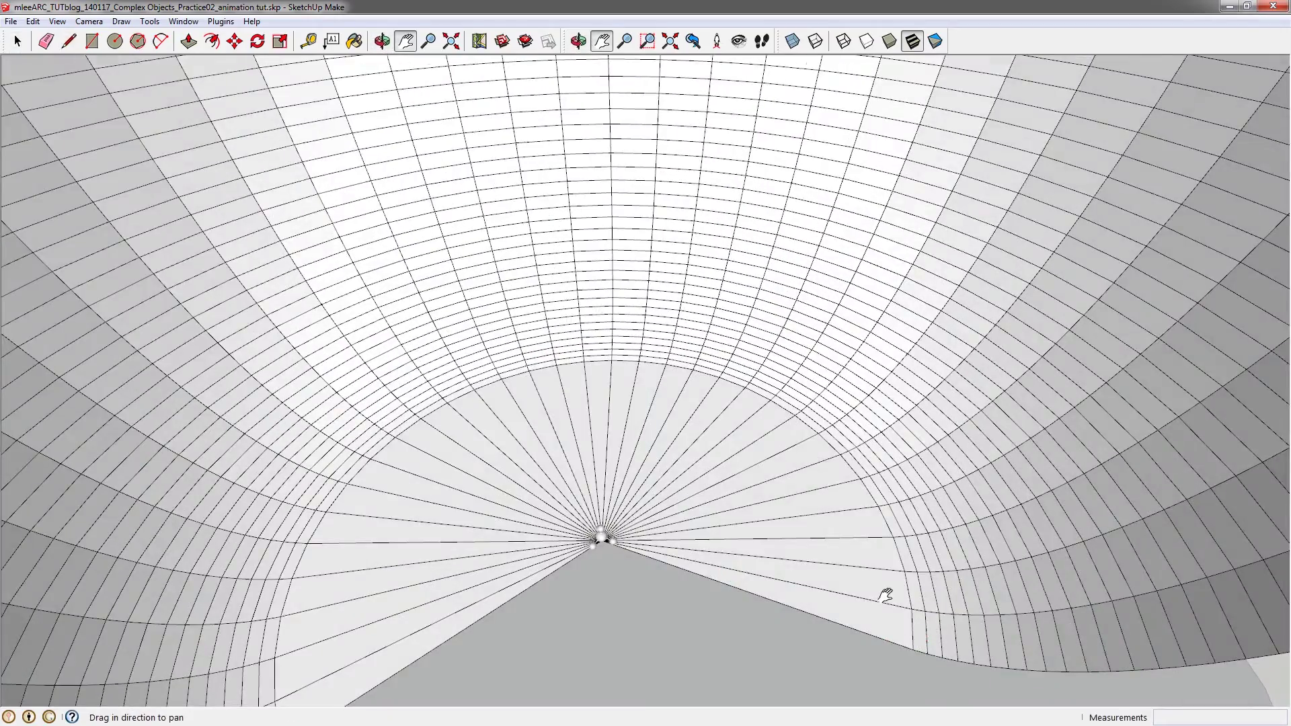
scroll(888, 594, down, 4)
drag(887, 593, 890, 525)
key(a)
click(904, 527)
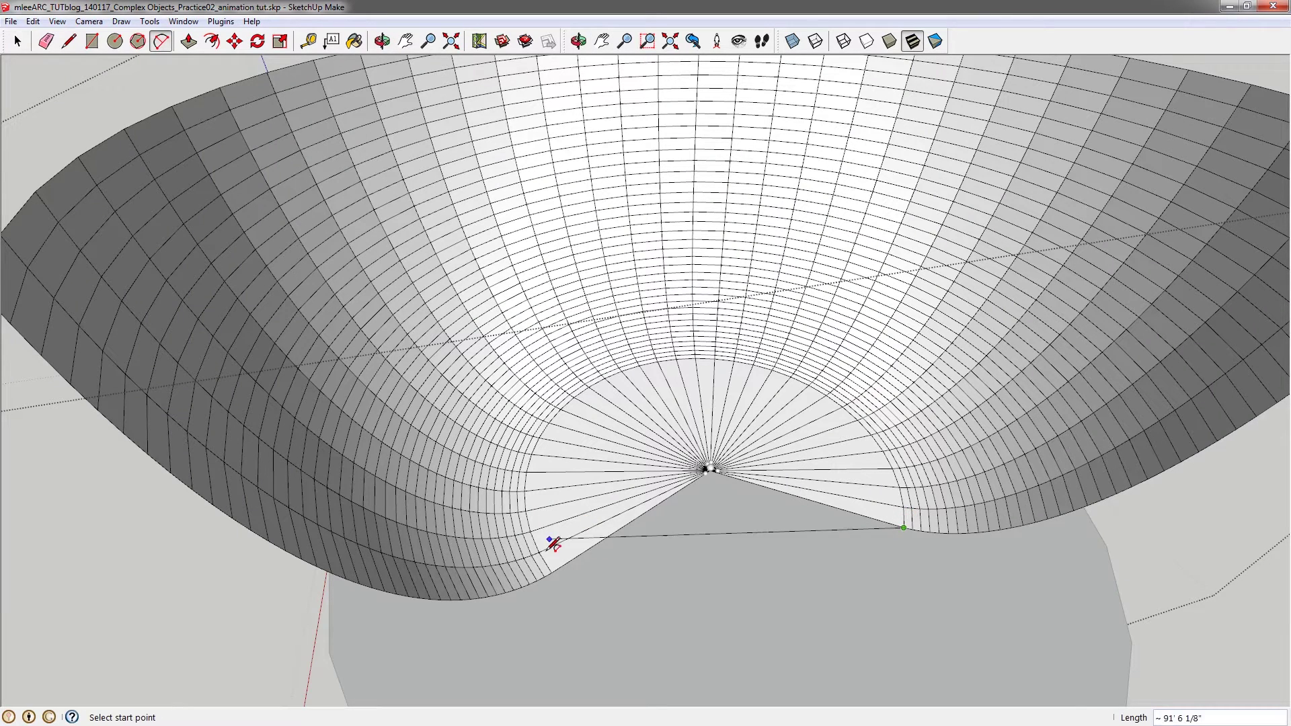
click(552, 572)
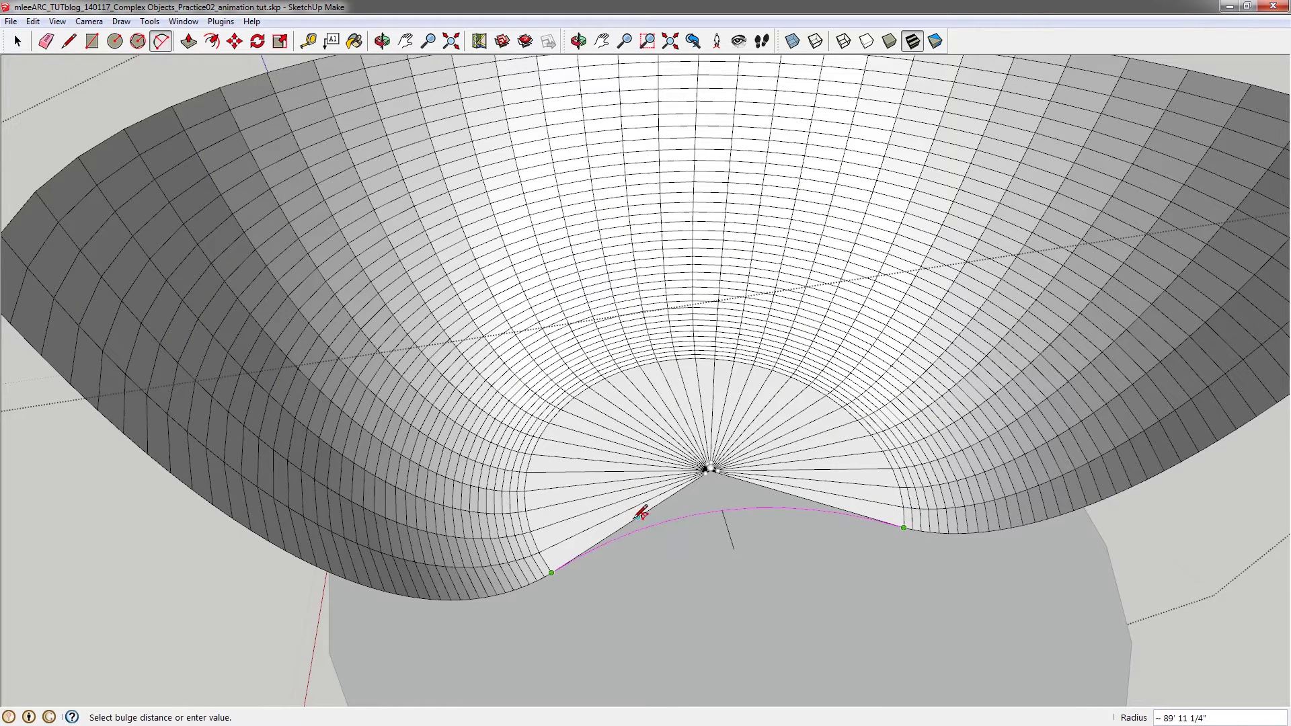
click(636, 517)
scroll(729, 492, up, 3)
key(e)
key(space)
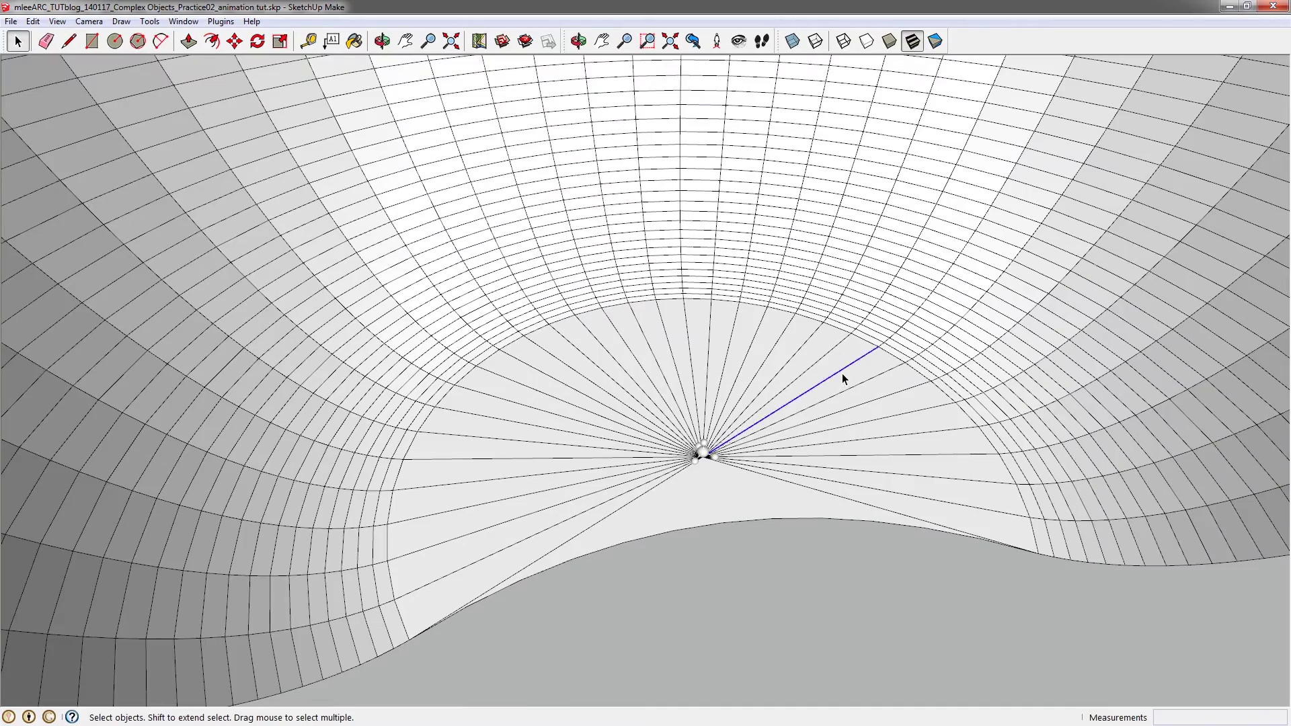
triple_click(843, 378)
Step: Soften and smooth the bowl mesh edges at 20 degrees, with Soften coplanar ticked
right_click(843, 379)
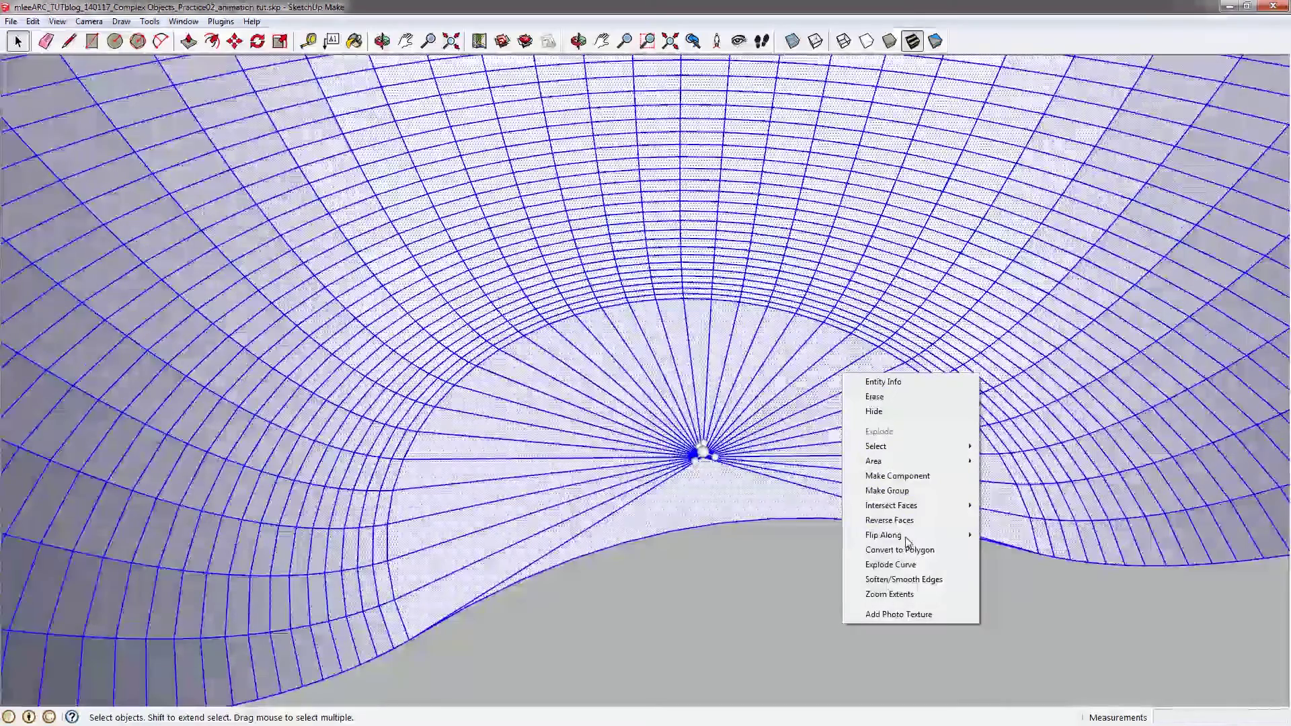
click(904, 580)
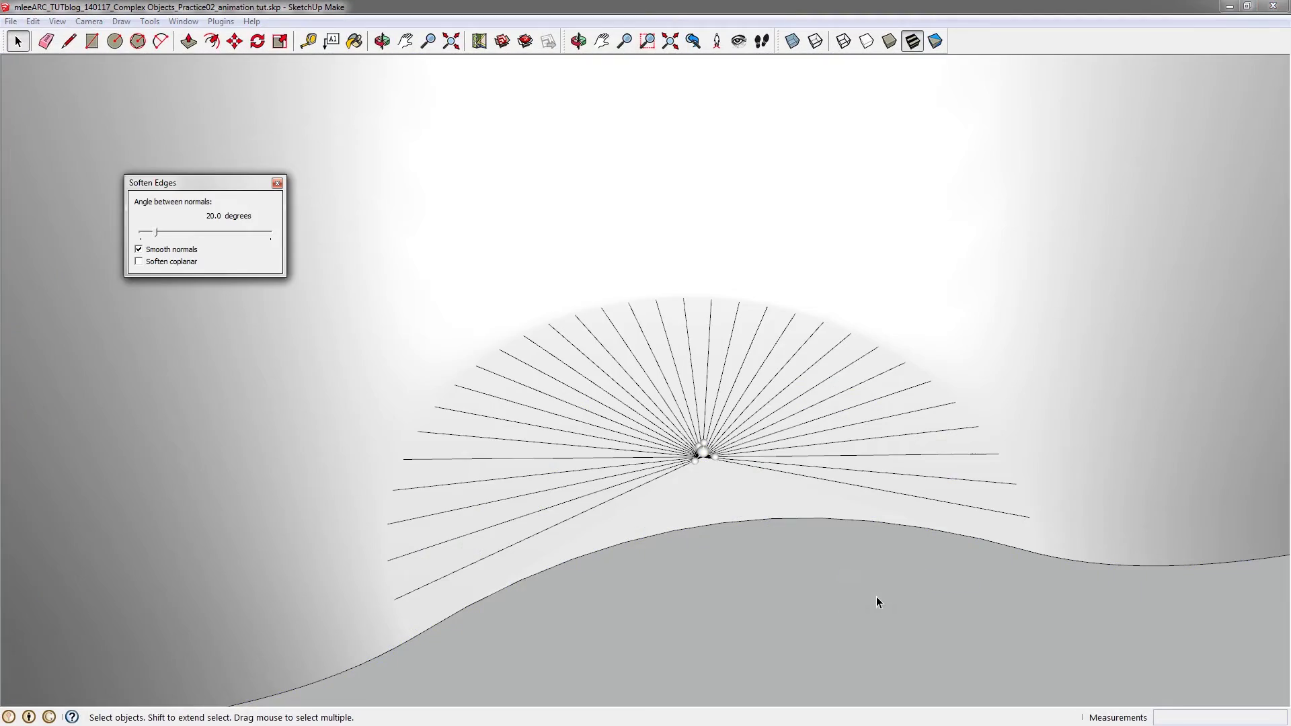
click(138, 262)
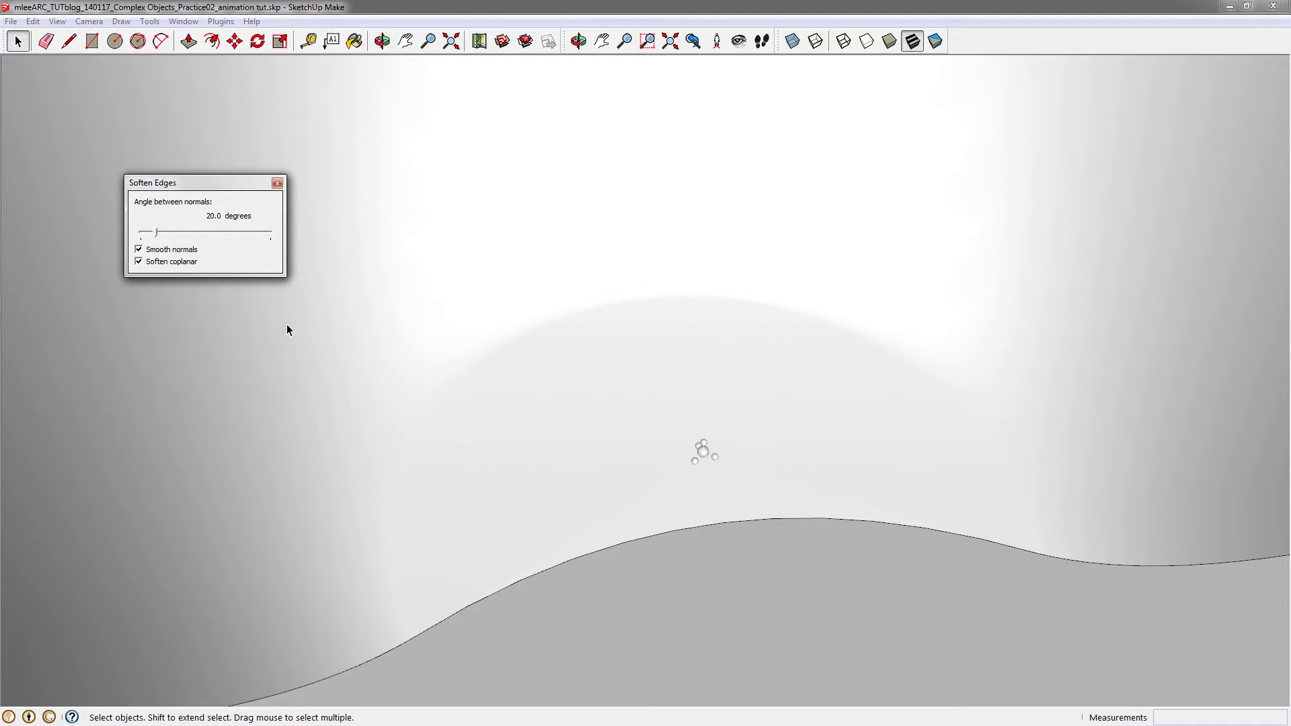
key(Escape)
key(Escape)
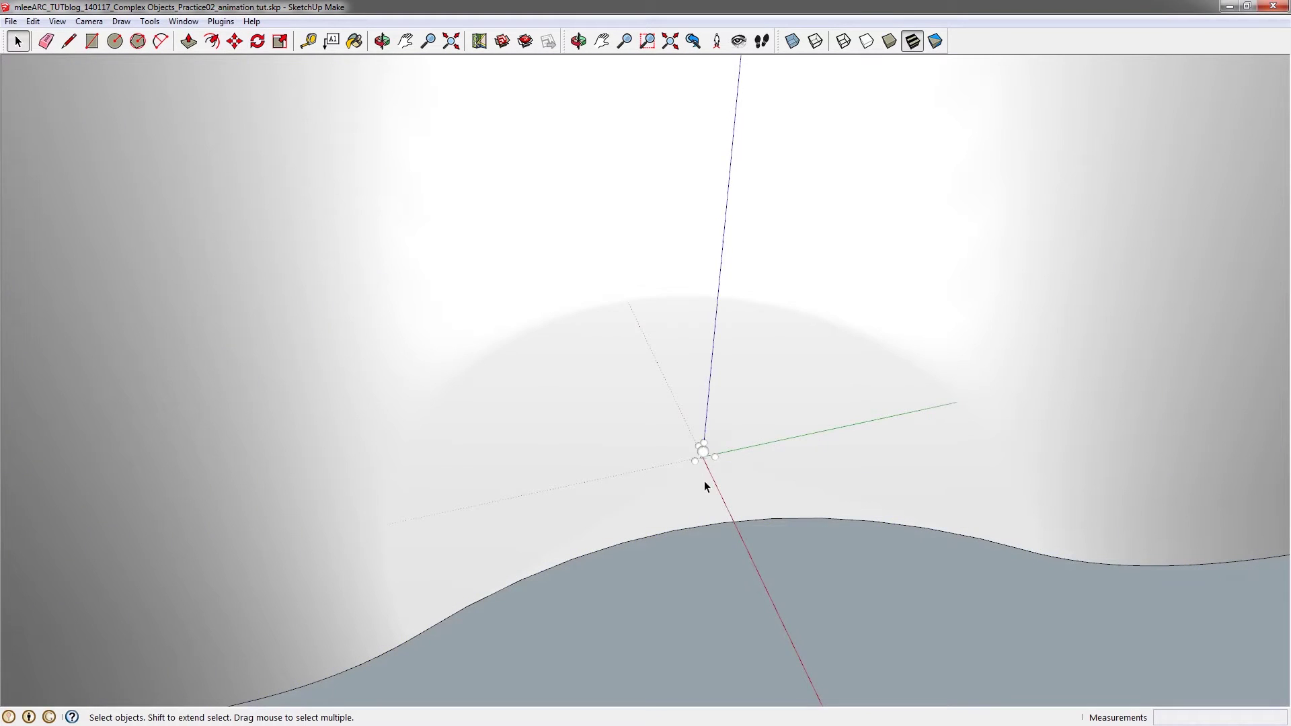
Step: Select the ground disc beneath the bowl
middle_drag(704, 481, 704, 442)
scroll(575, 246, down, 6)
click(663, 457)
scroll(662, 458, up, 4)
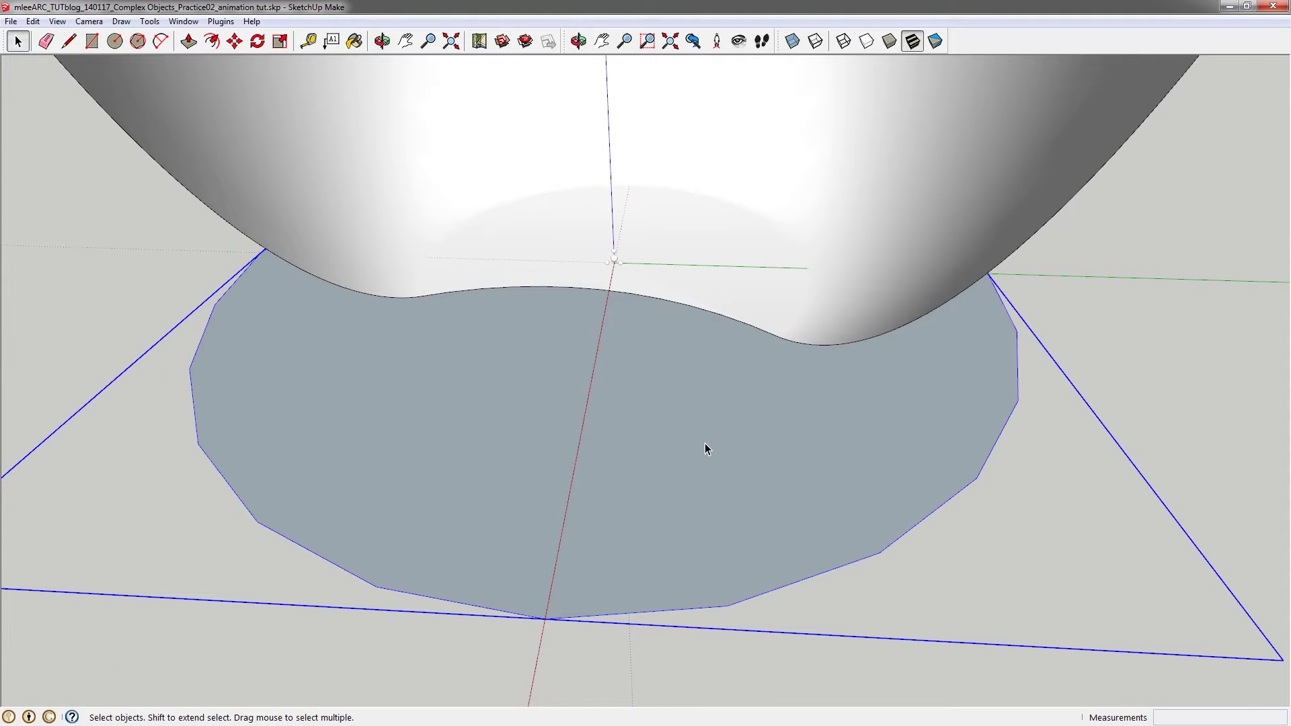
scroll(704, 449, down, 4)
scroll(682, 412, up, 4)
scroll(681, 411, up, 3)
middle_drag(671, 339, 678, 641)
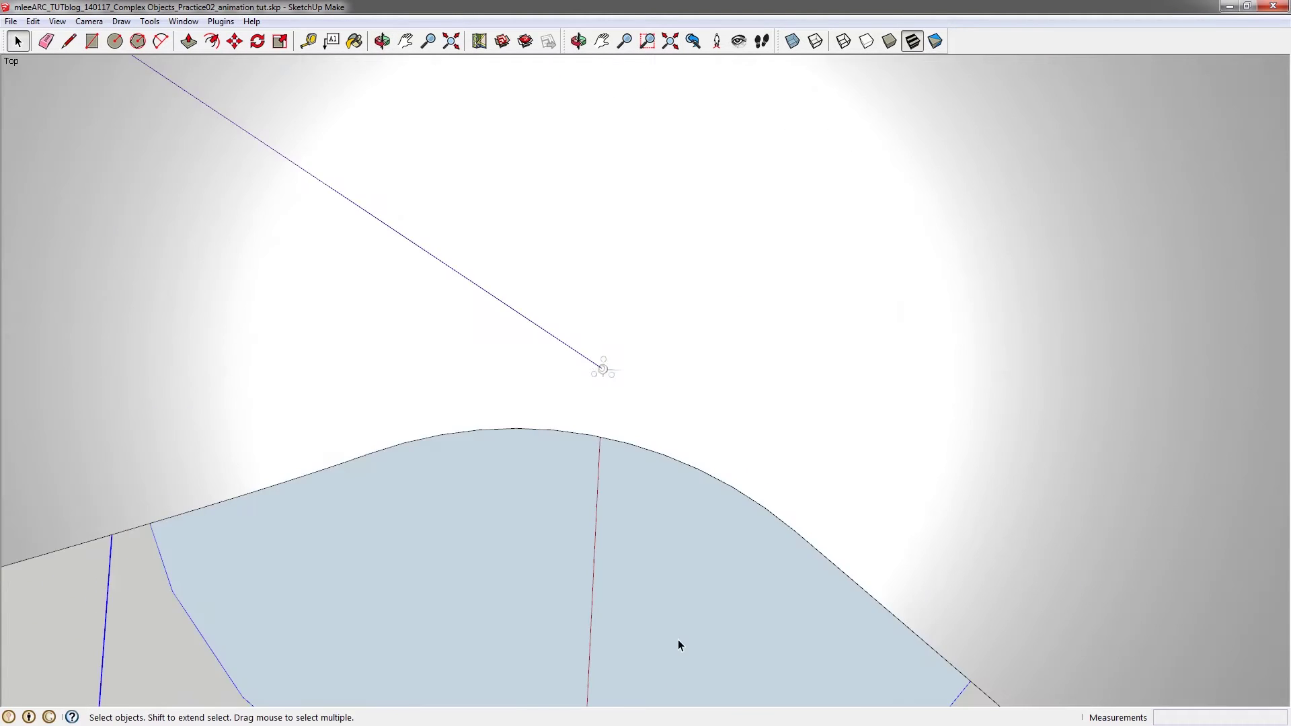
scroll(679, 641, down, 3)
click(699, 491)
scroll(697, 492, up, 2)
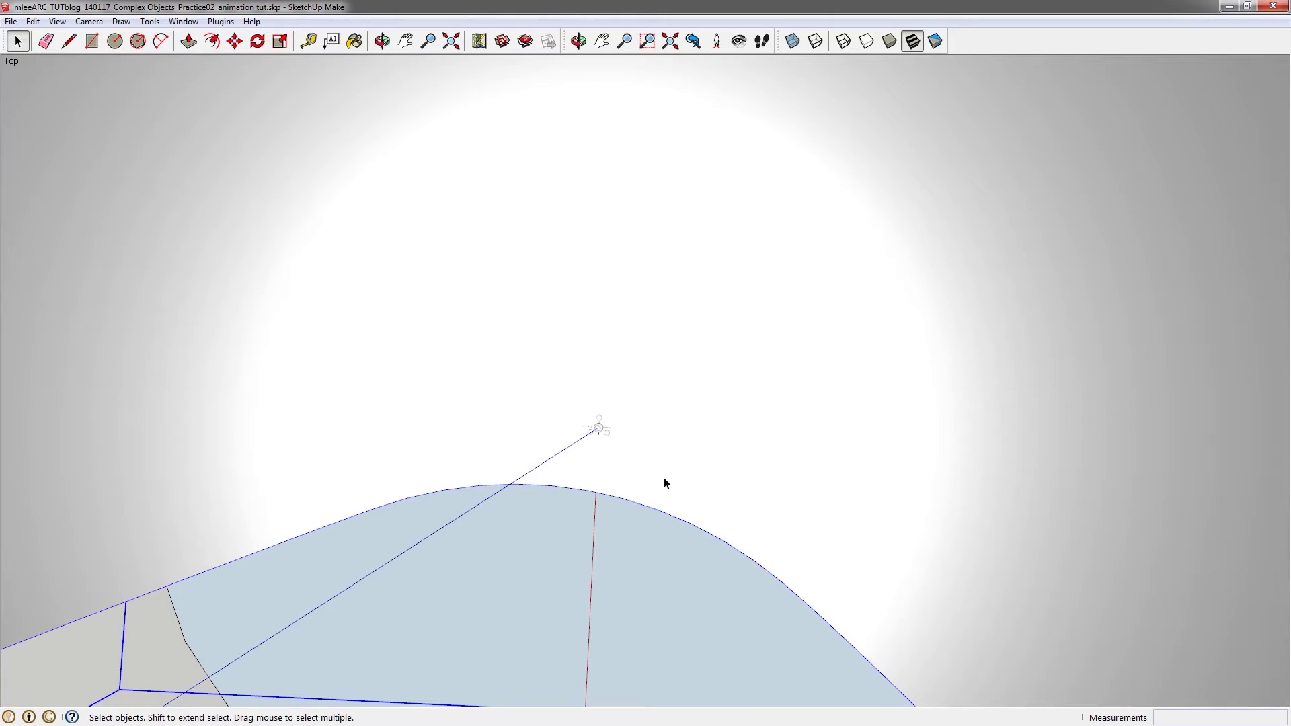
Step: Orbit and zoom until the molecule's spheres sit centred inside the dome, with the ground plane below
scroll(610, 466, up, 4)
middle_drag(610, 465, 605, 233)
scroll(585, 357, up, 4)
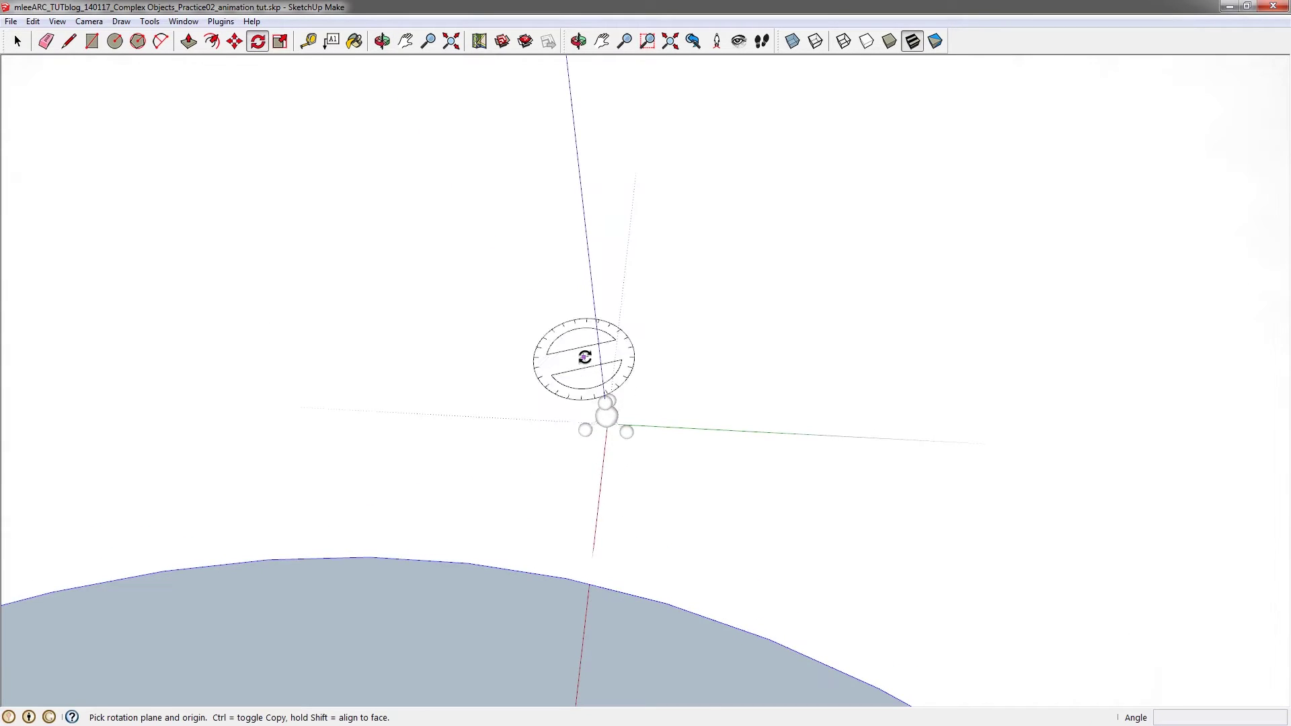
middle_drag(609, 419, 637, 296)
scroll(619, 489, up, 1)
scroll(634, 363, up, 2)
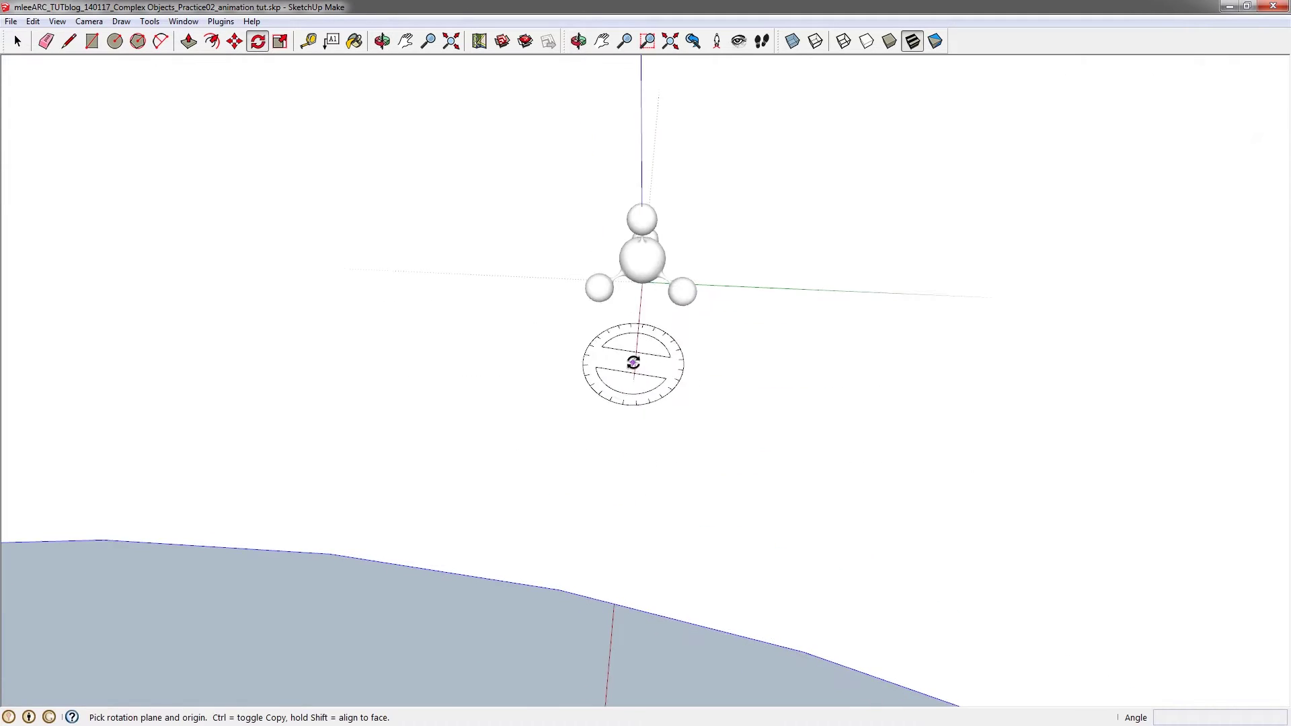
middle_drag(634, 363, 793, 210)
scroll(712, 360, up, 3)
scroll(574, 211, up, 4)
scroll(574, 210, down, 6)
scroll(706, 385, up, 4)
scroll(714, 383, down, 10)
key(space)
key(l)
Step: Rotate the ground disc 7.5° about the molecule so it dips beneath the bowl
key(q)
scroll(708, 298, up, 10)
scroll(707, 298, up, 3)
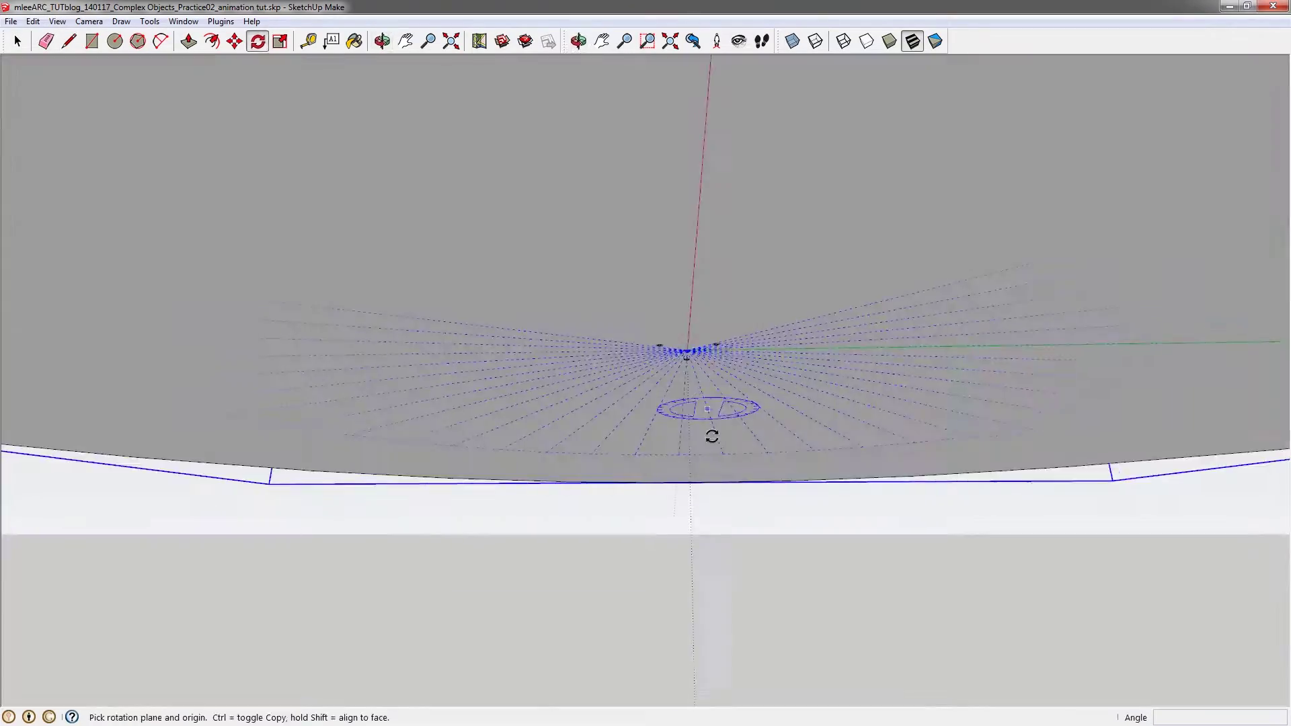
middle_drag(611, 531, 680, 663)
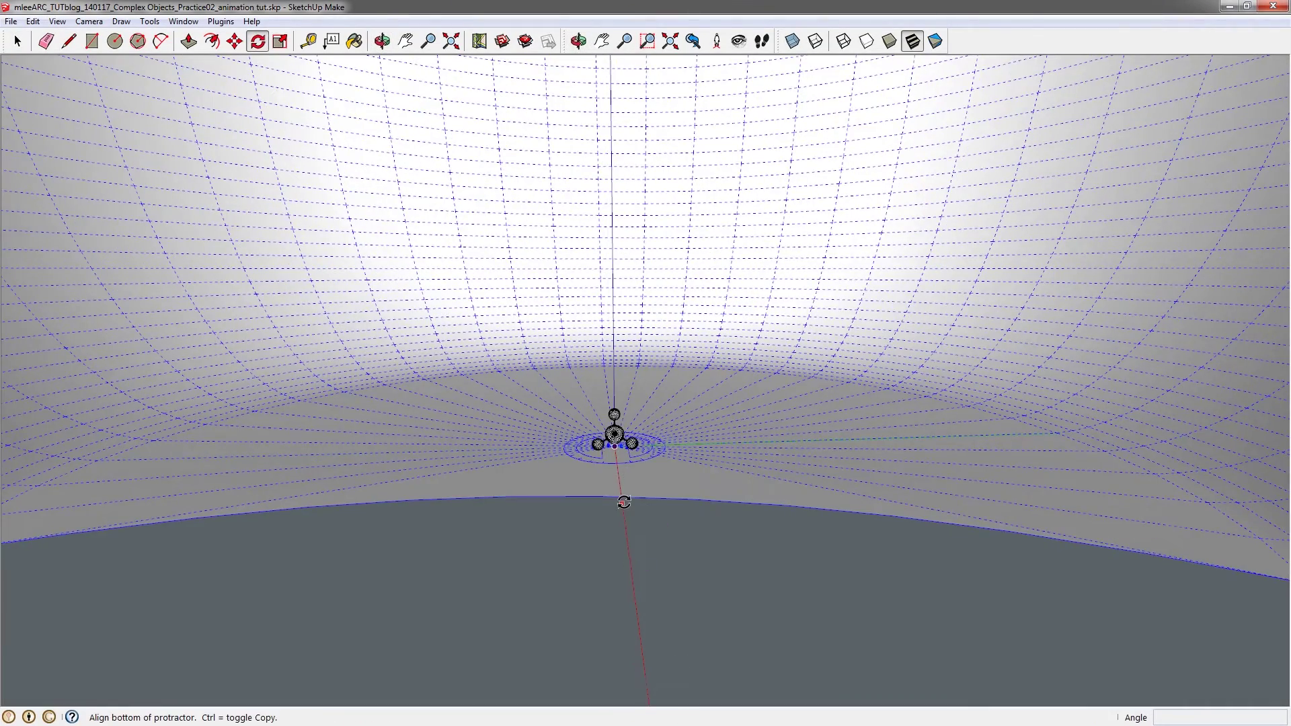
mouse_move(616, 504)
middle_down()
mouse_move(602, 703)
mouse_move(619, 502)
middle_up()
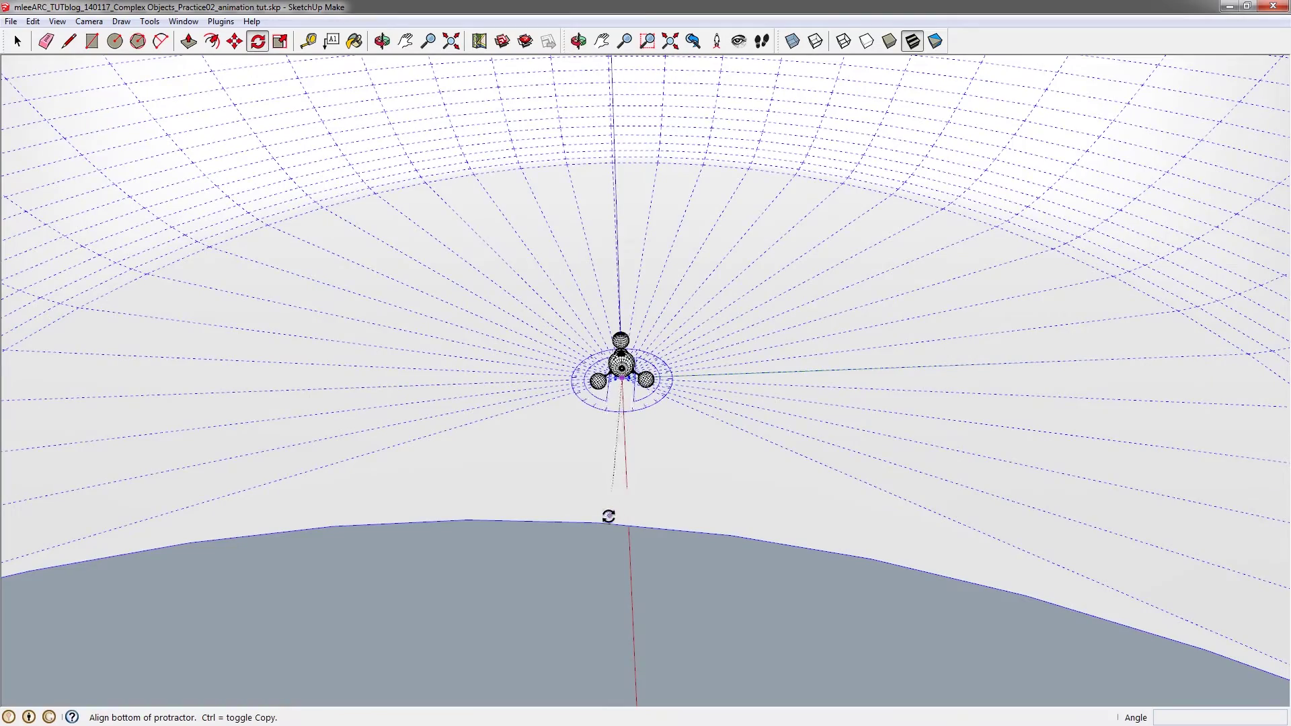
click(600, 522)
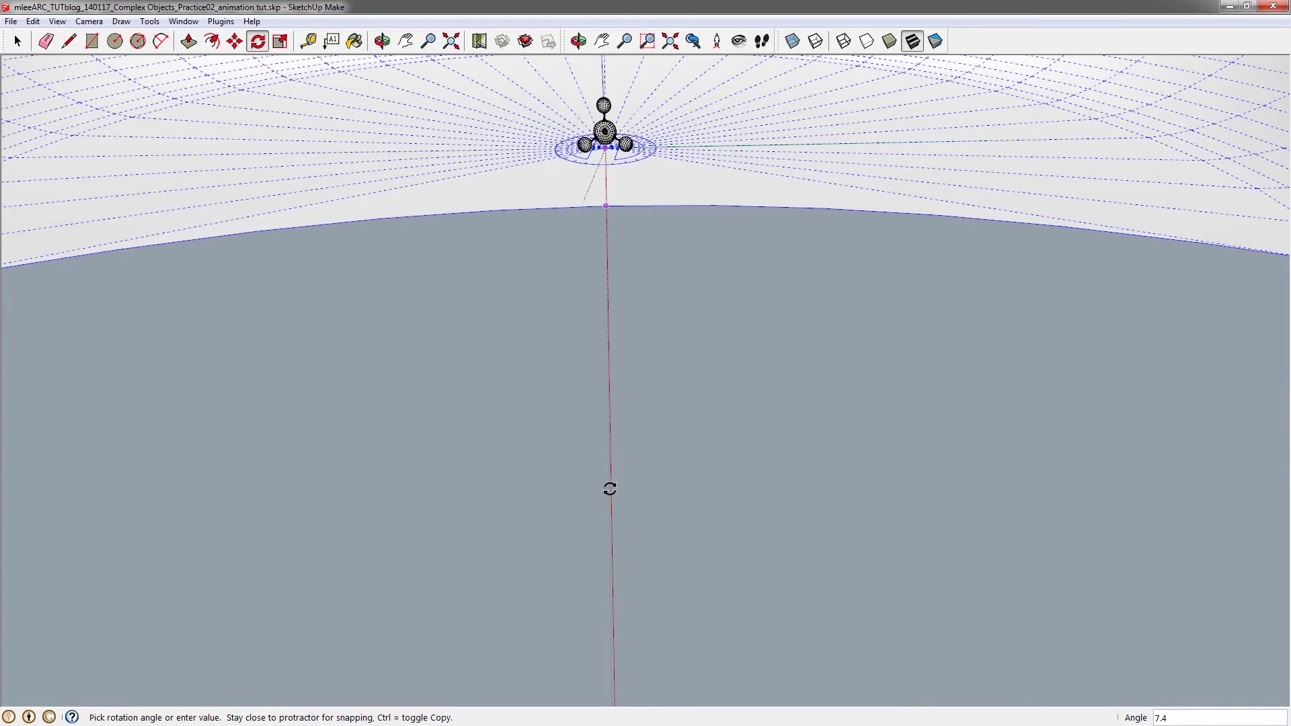
text(7.5)
key(Return)
key(space)
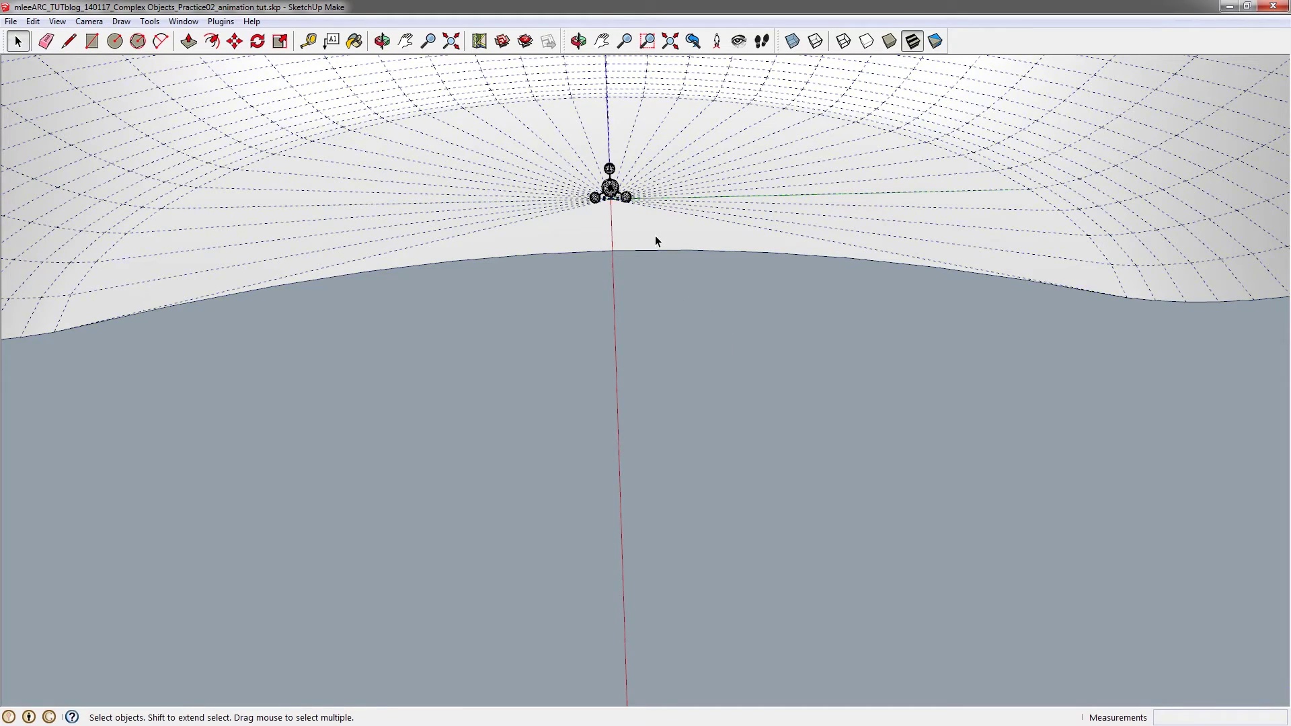
middle_drag(655, 235, 660, 454)
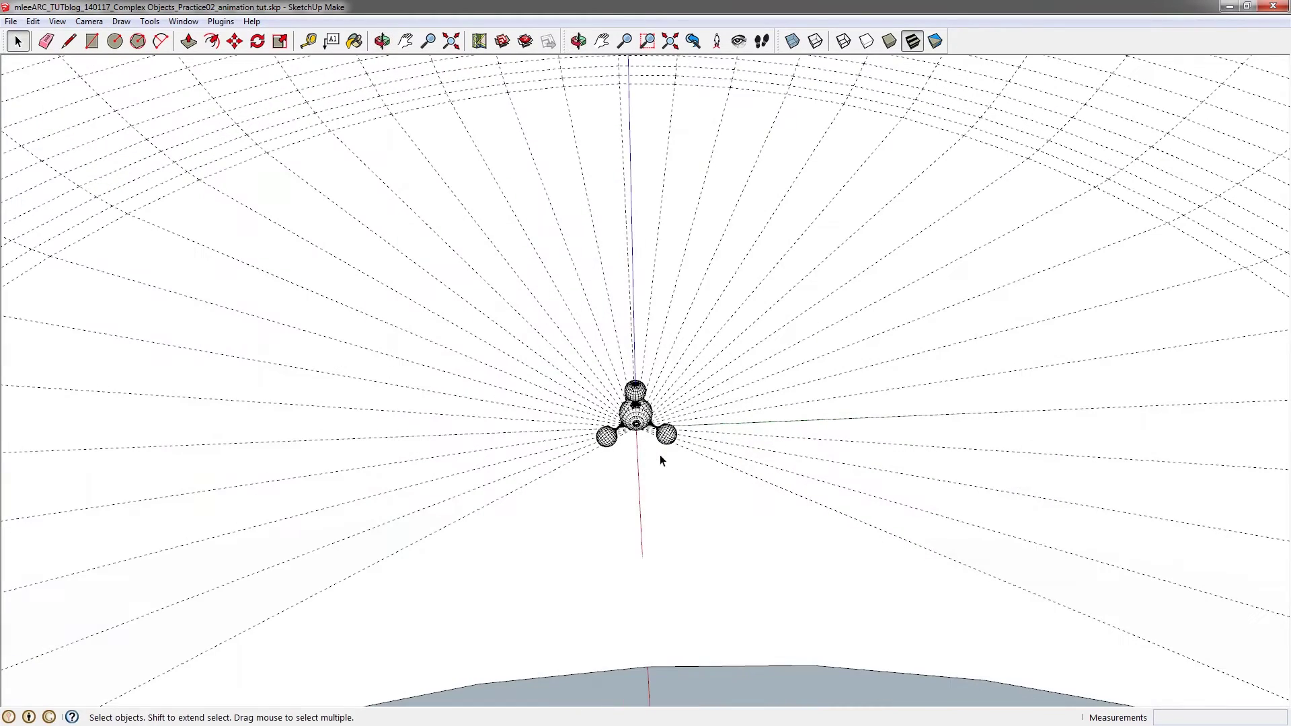
Step: Hide the dome's mesh lines and draw an 8-foot-radius circle under the molecule
click(57, 21)
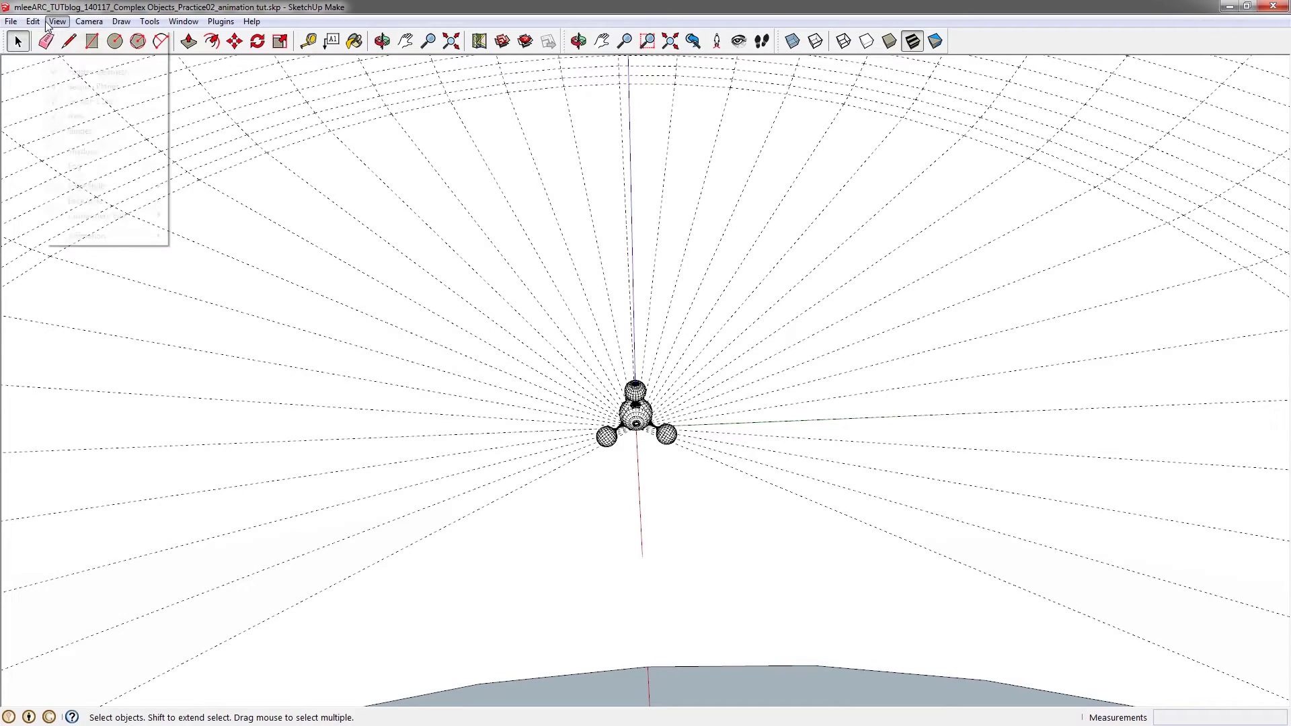
click(85, 72)
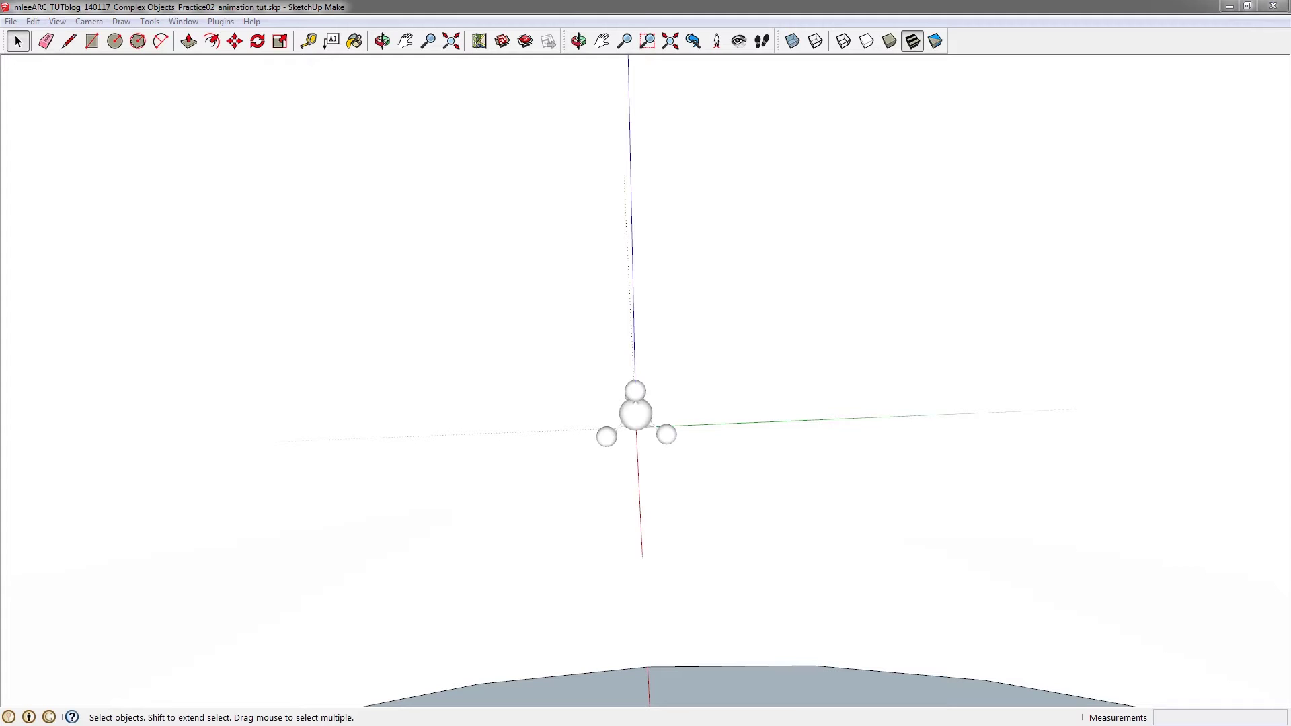
scroll(643, 403, up, 5)
key(c)
scroll(641, 524, up, 5)
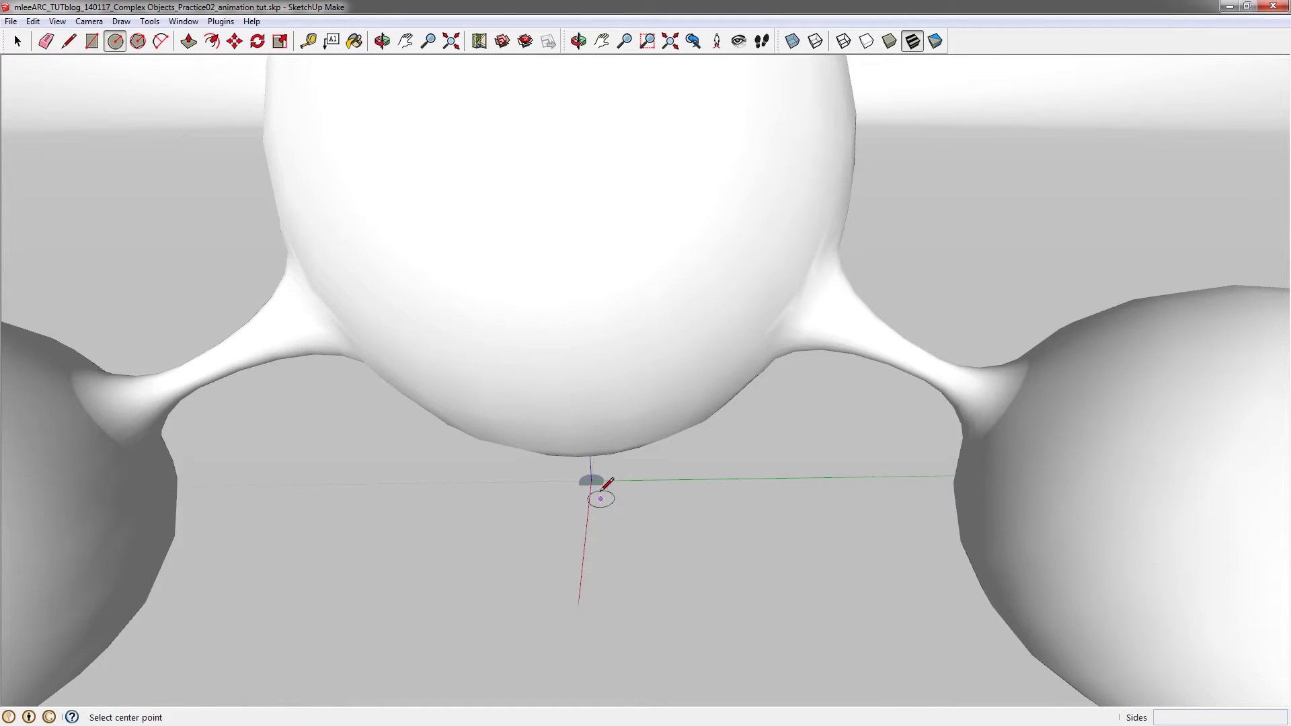
middle_drag(600, 498, 533, 475)
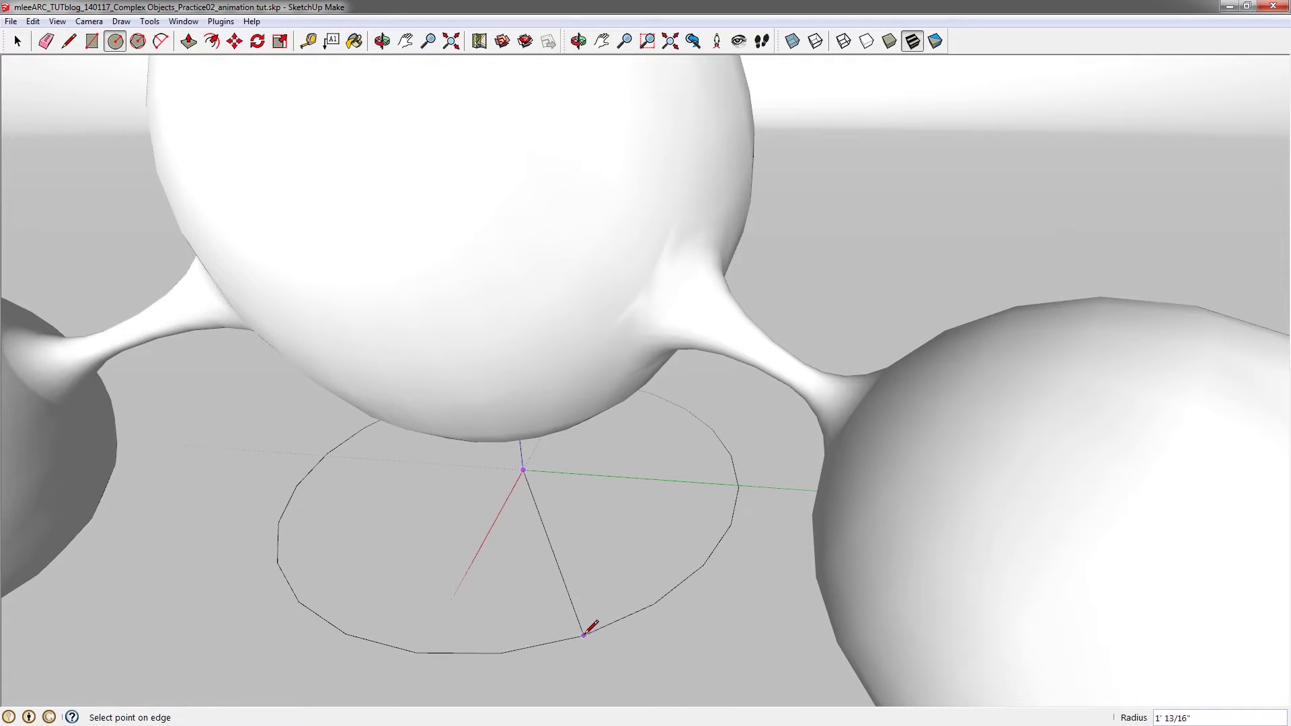
scroll(489, 411, down, 10)
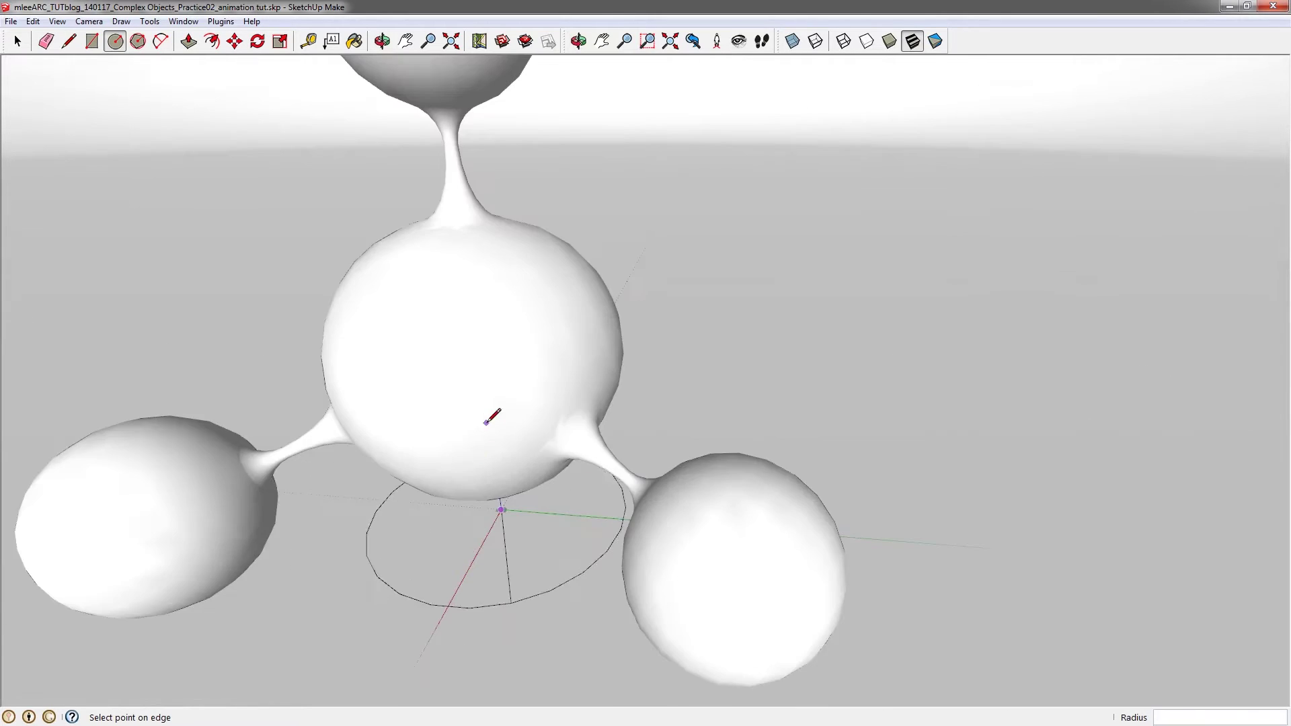
scroll(510, 320, down, 5)
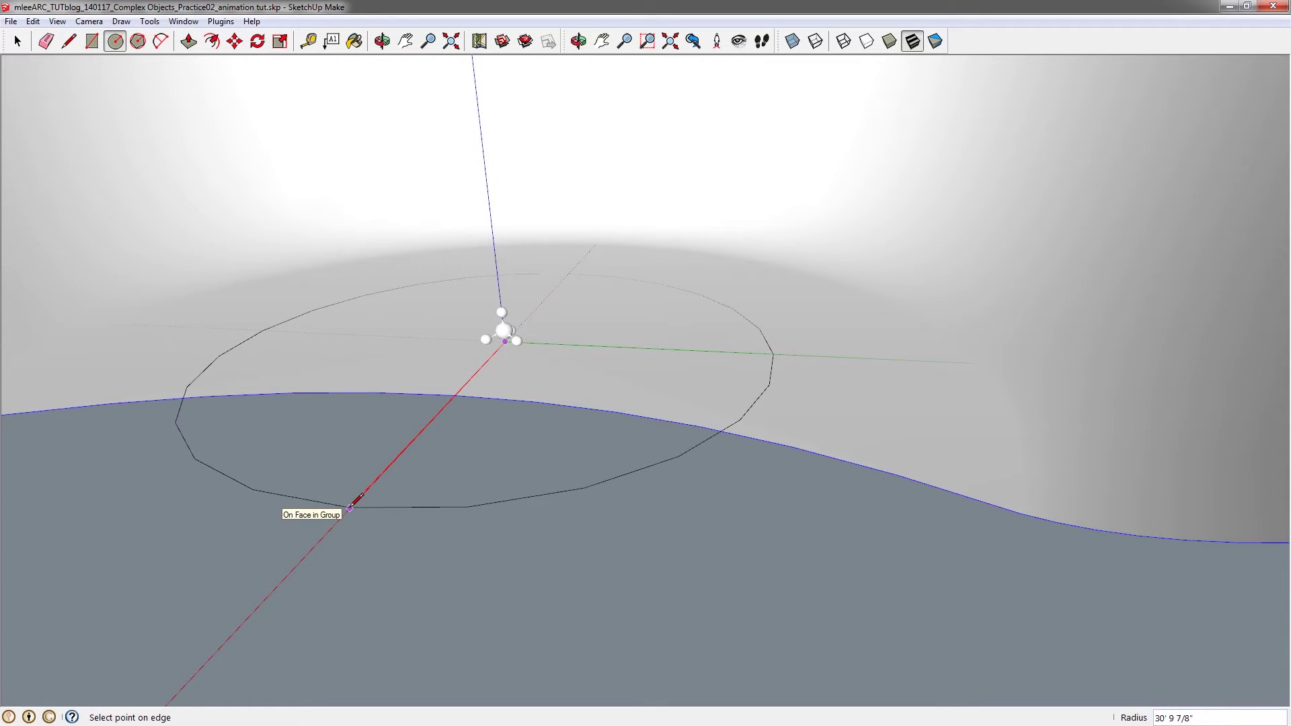
key(Return)
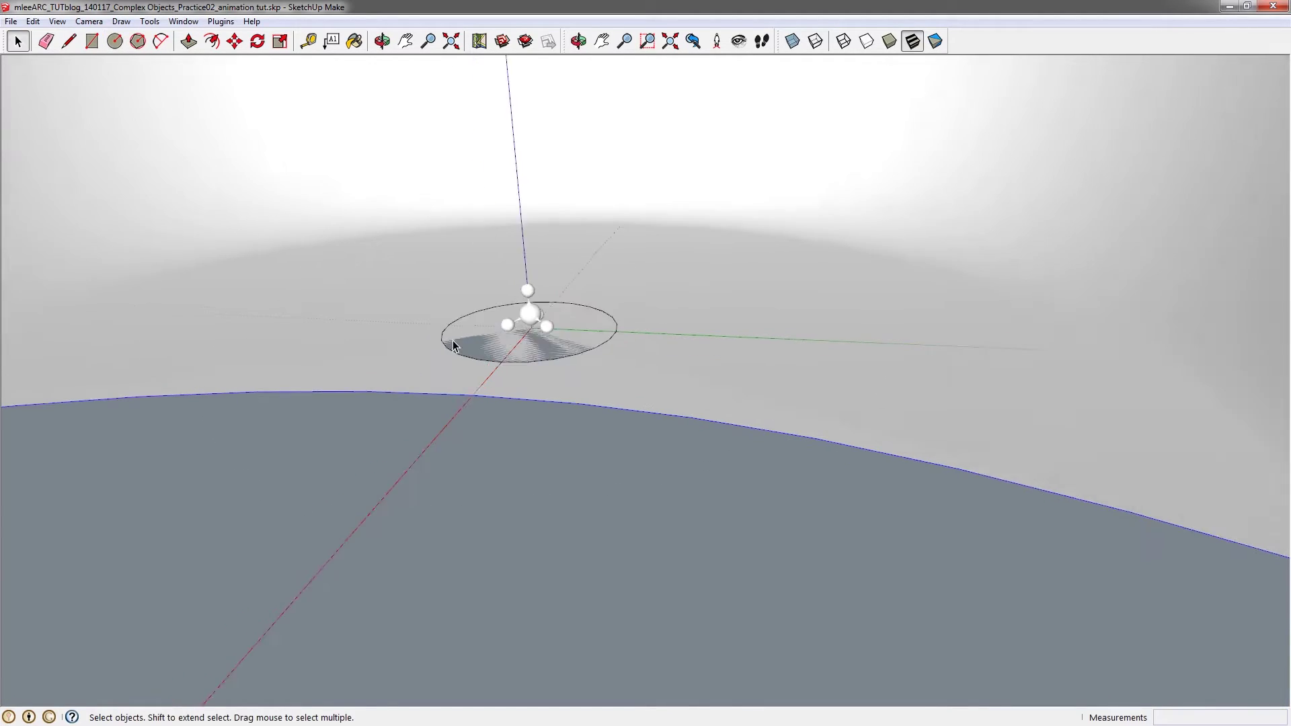
Step: Turn the circular face into its own group and open that disc group for editing
scroll(530, 312, up, 4)
middle_drag(530, 312, 635, 412)
click(615, 413)
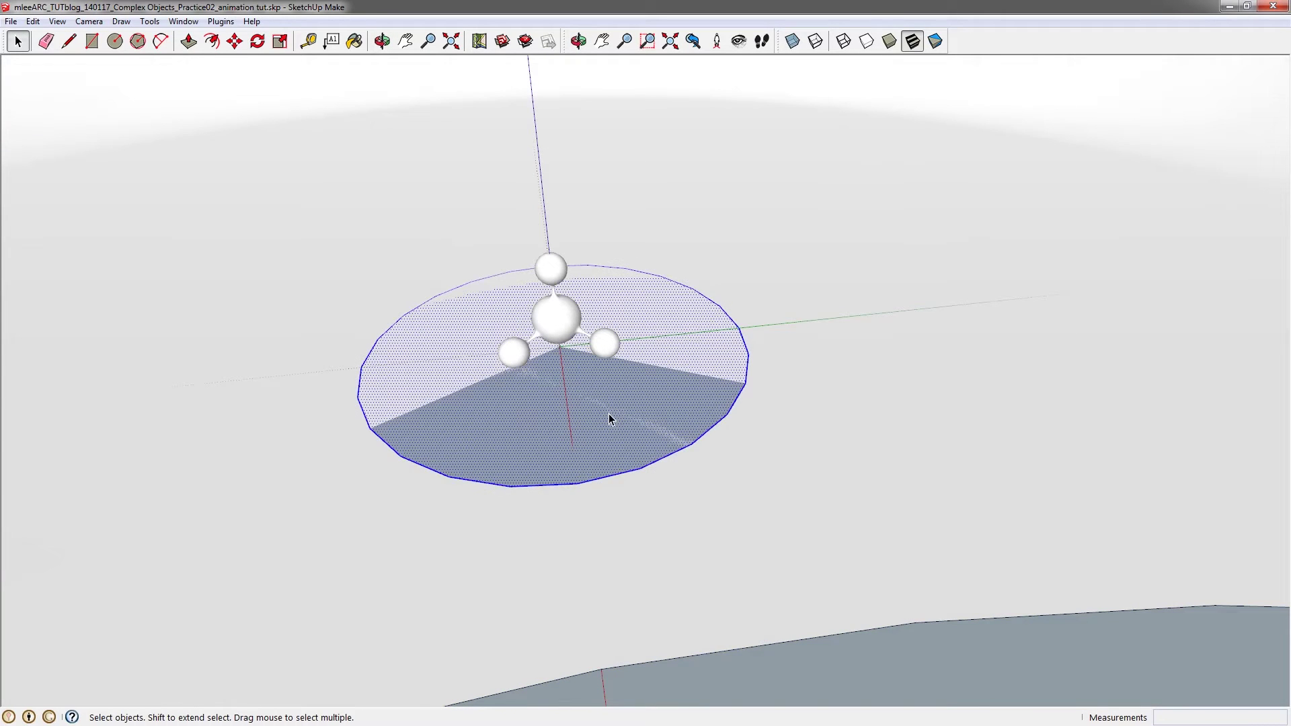
right_click(610, 418)
click(677, 530)
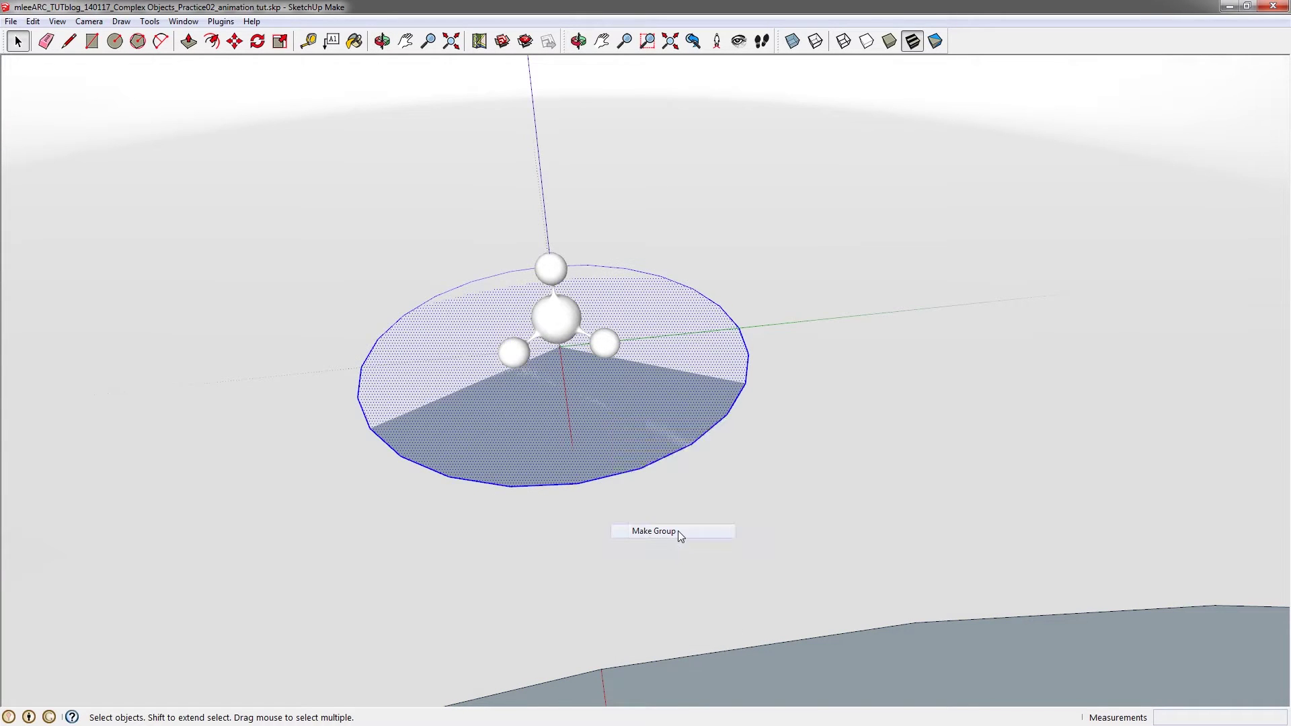
scroll(468, 463, up, 1)
double_click(472, 458)
Step: Orbit, zoom and pan to frame the disc rim, cancelling a stray line in progress
scroll(464, 435, up, 2)
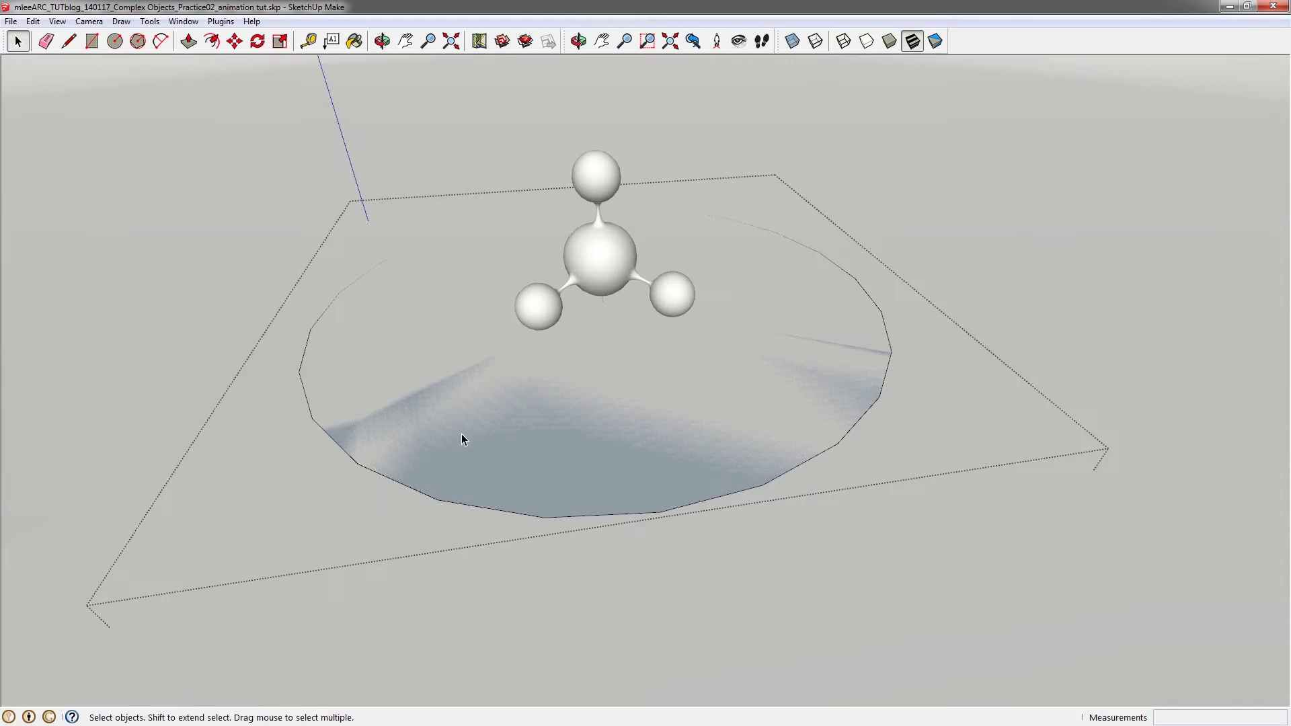
middle_drag(469, 433, 608, 299)
scroll(608, 297, up, 3)
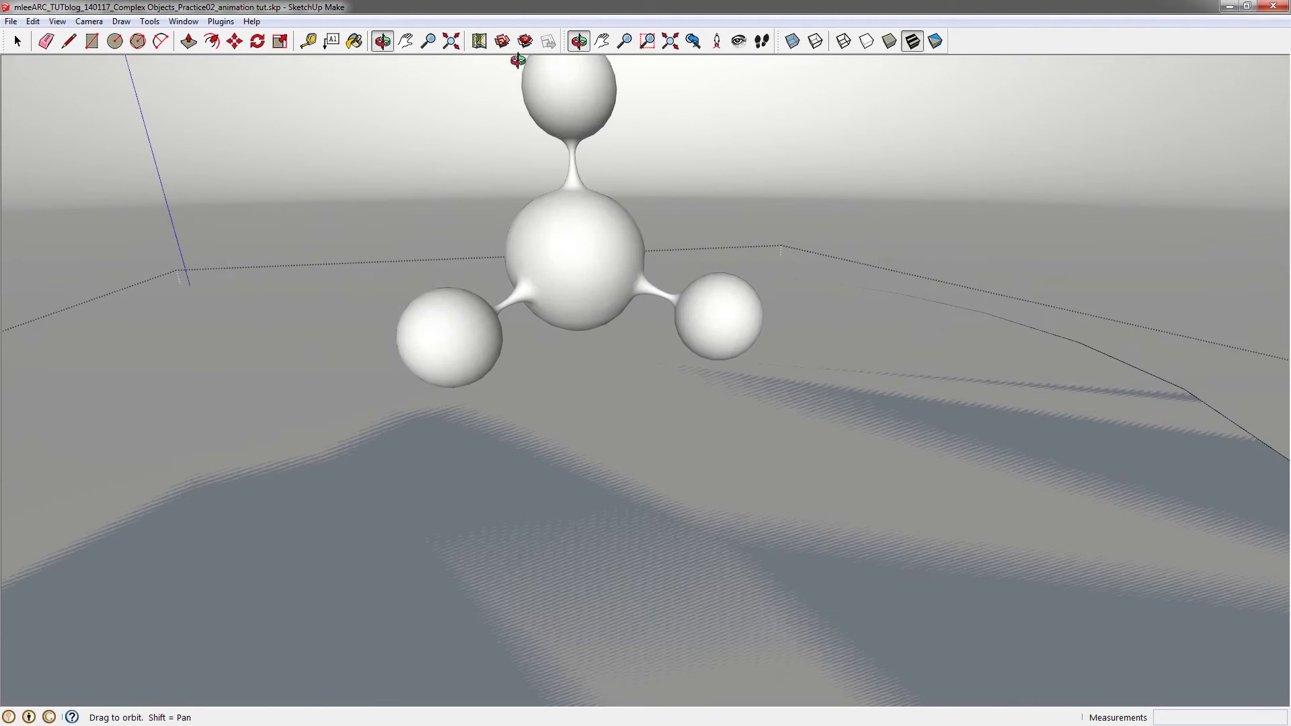
click(66, 23)
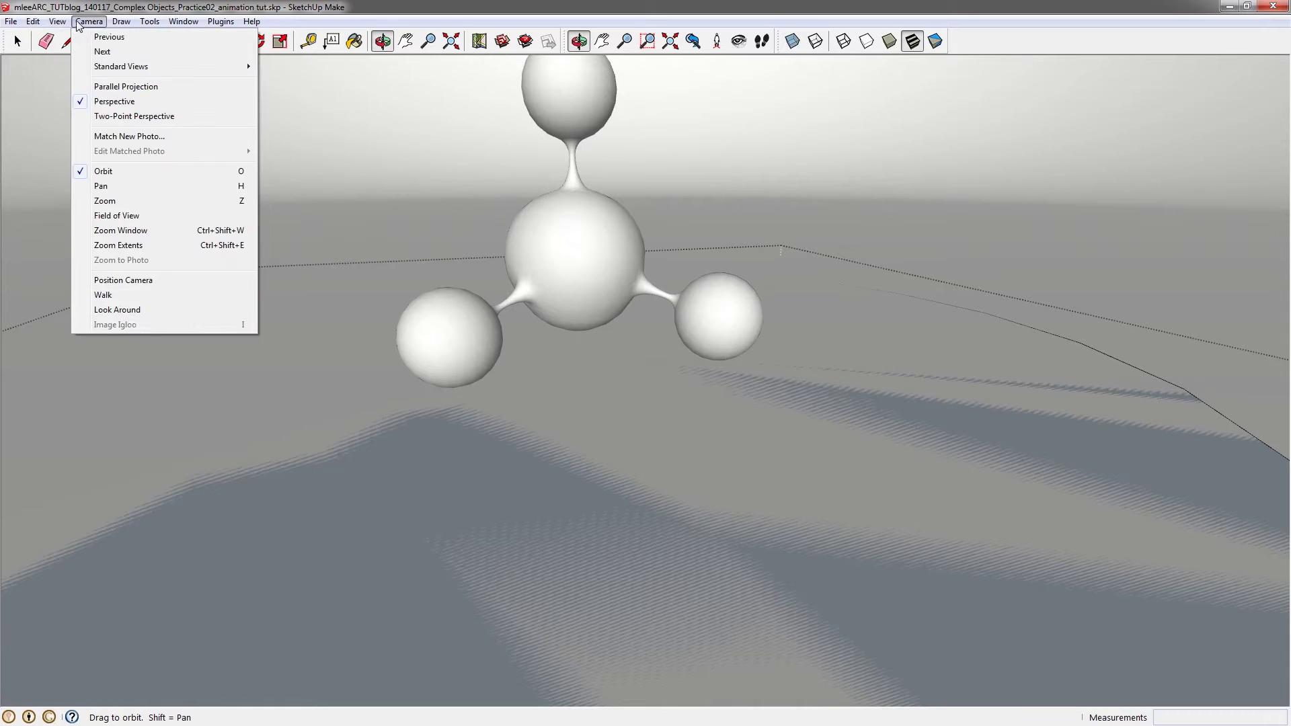
mouse_move(59, 21)
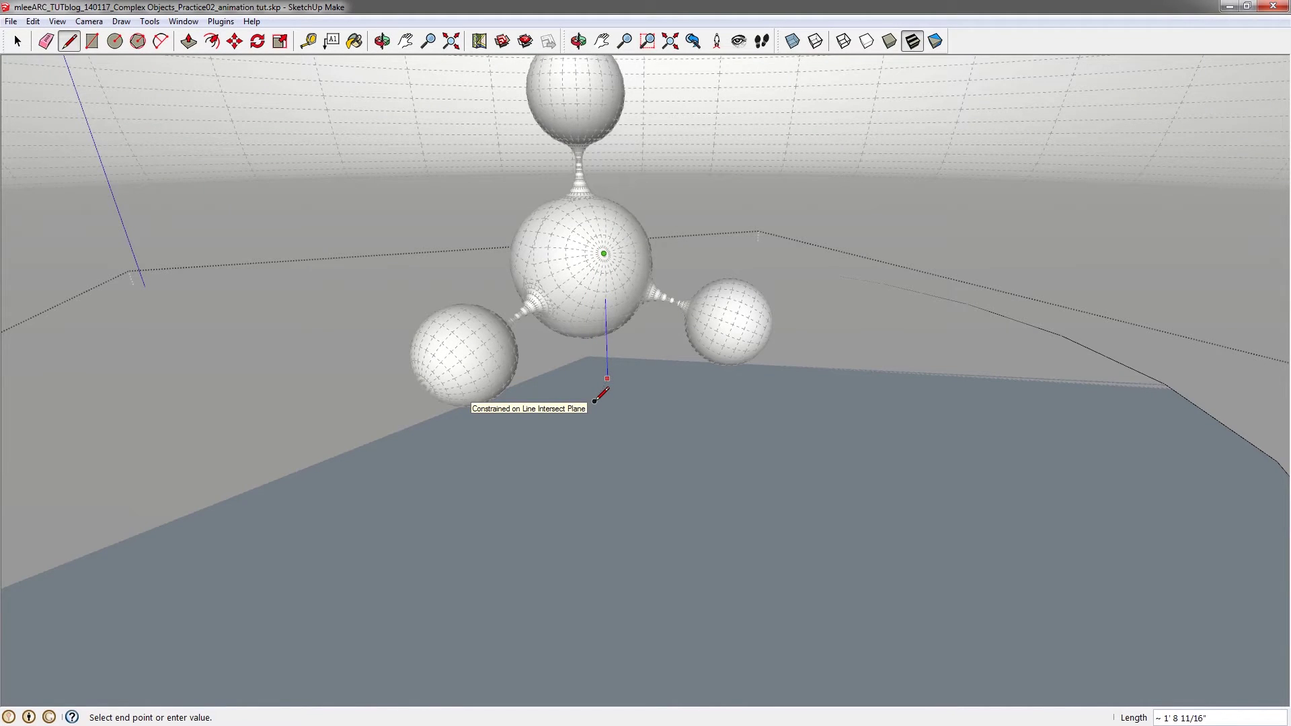
key(space)
scroll(585, 297, down, 5)
middle_drag(585, 296, 571, 327)
shift+middle_drag(571, 327, 637, 338)
Step: Draw a vertical line of length 1 up from the circle's edge, locked to the blue axis
key(l)
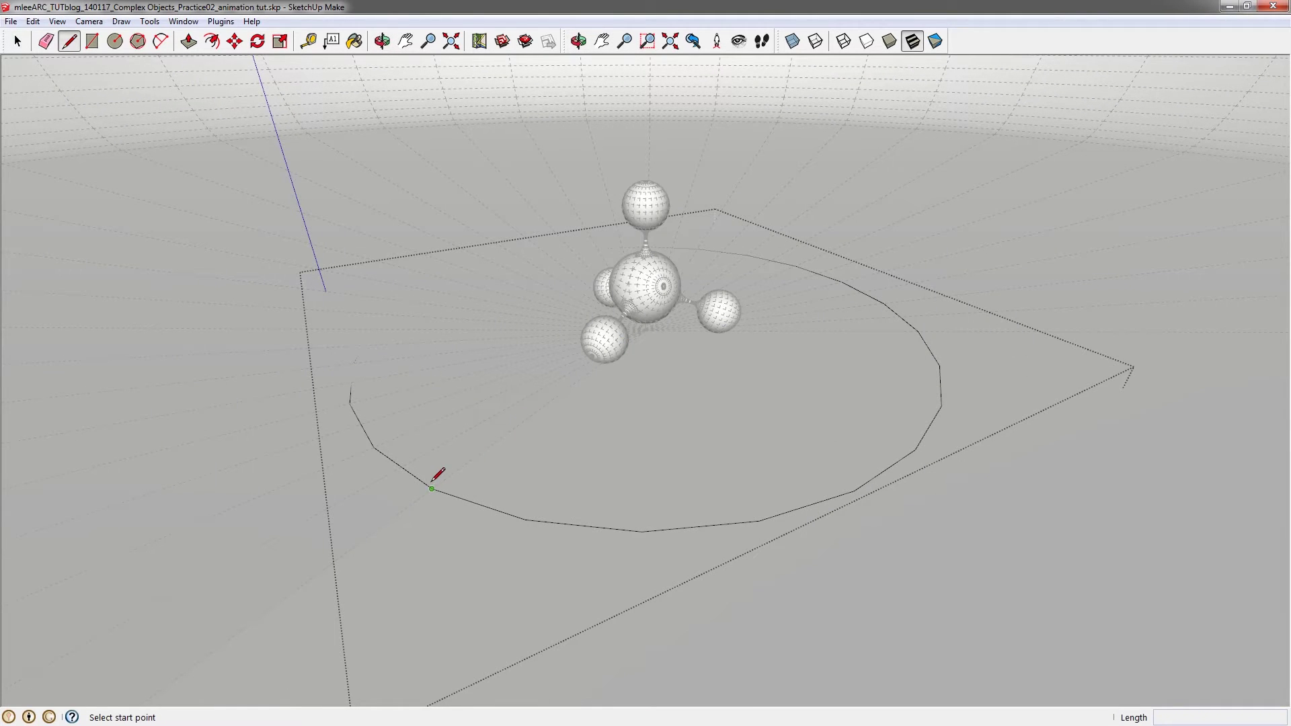
middle_drag(436, 474, 433, 420)
click(427, 453)
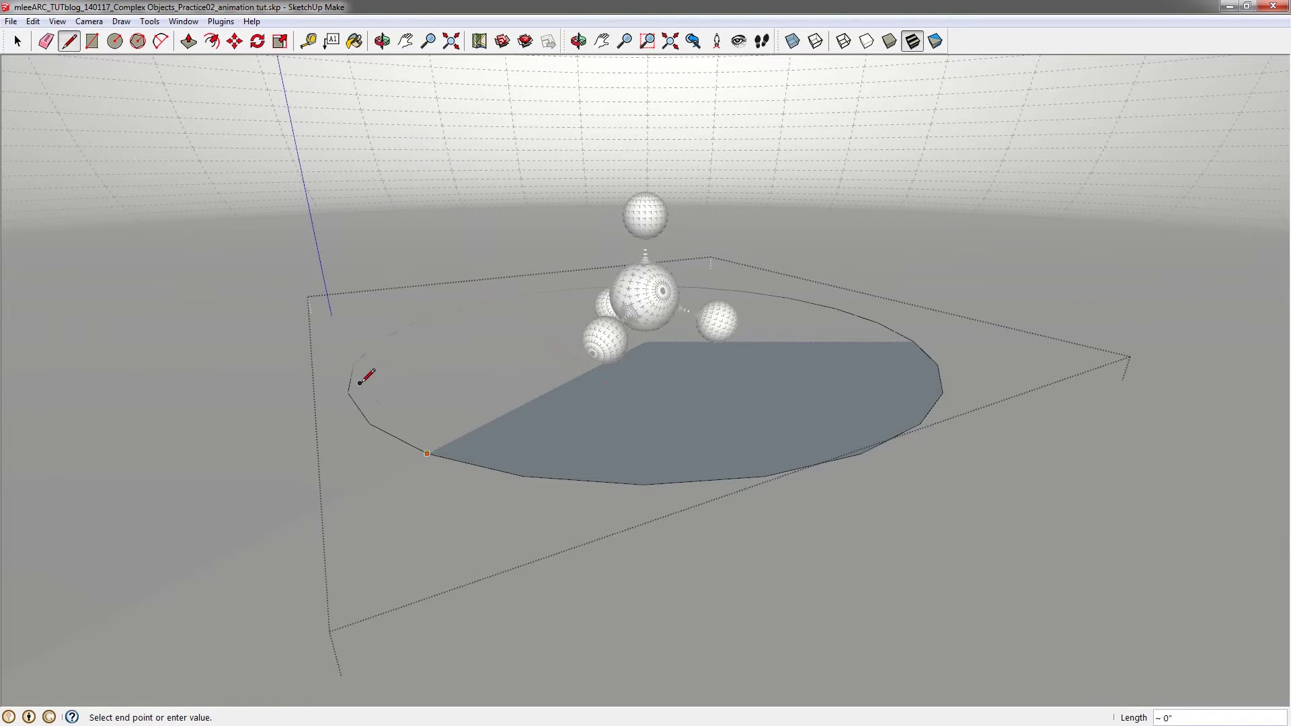
middle_drag(366, 375, 472, 271)
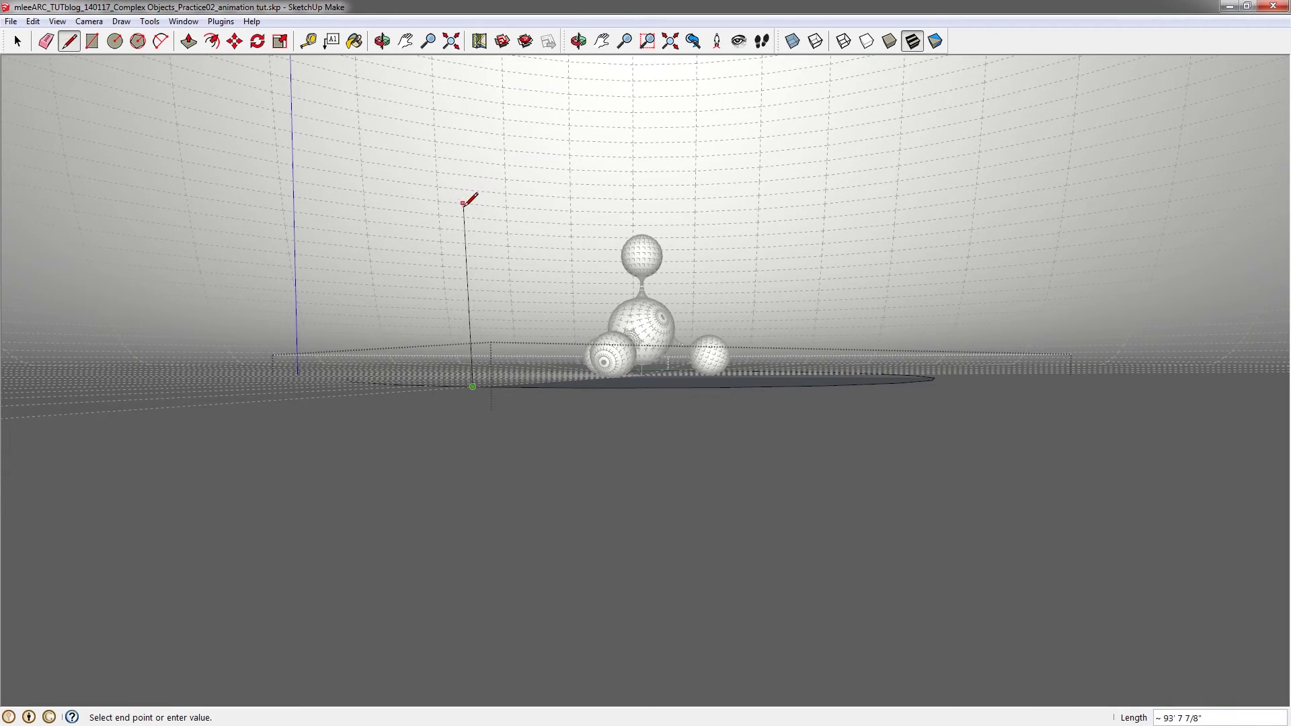
key(Up)
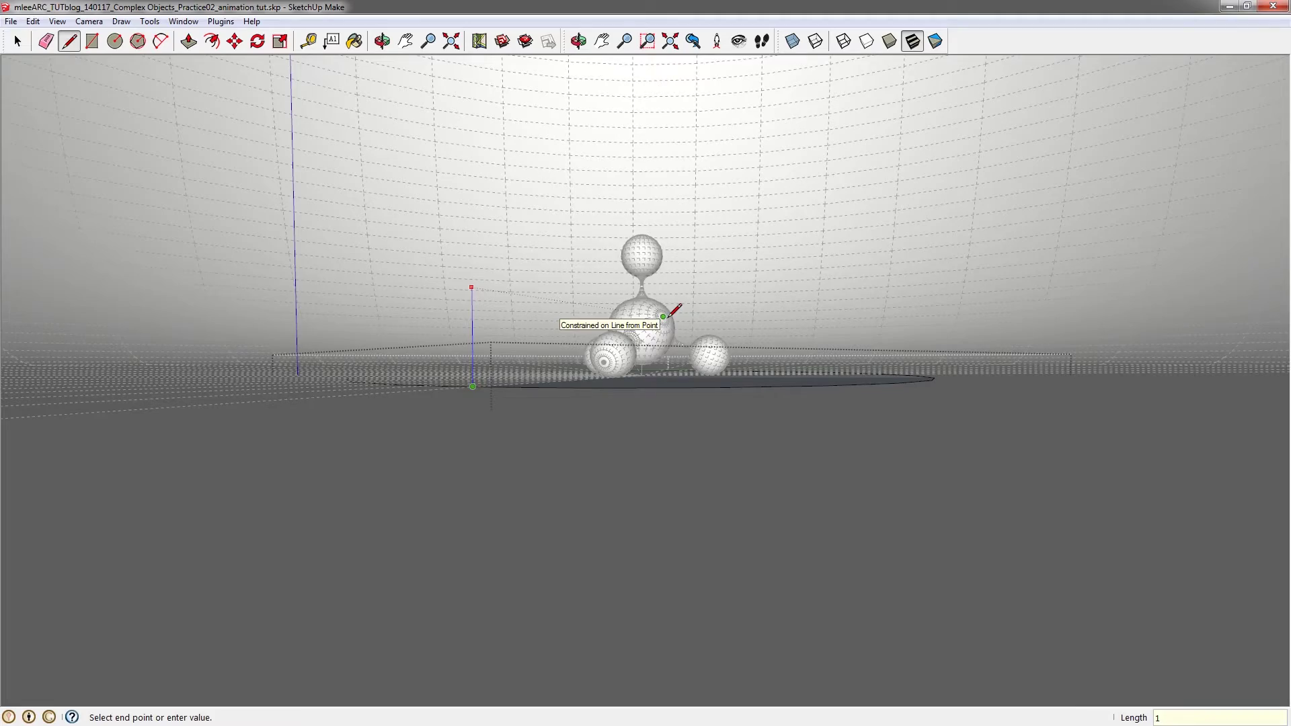
key(space)
middle_drag(668, 315, 536, 609)
Step: Copy and paste the vertical marker line to place another copy on the rim
key(ctrl+c)
key(ctrl+v)
key(Escape)
key(Escape)
scroll(605, 578, down, 5)
middle_drag(605, 578, 824, 404)
Step: Inside the disc group, delete the circular face, then close the group
scroll(622, 378, down, 6)
scroll(687, 447, down, 3)
middle_drag(665, 403, 637, 316)
scroll(635, 341, up, 6)
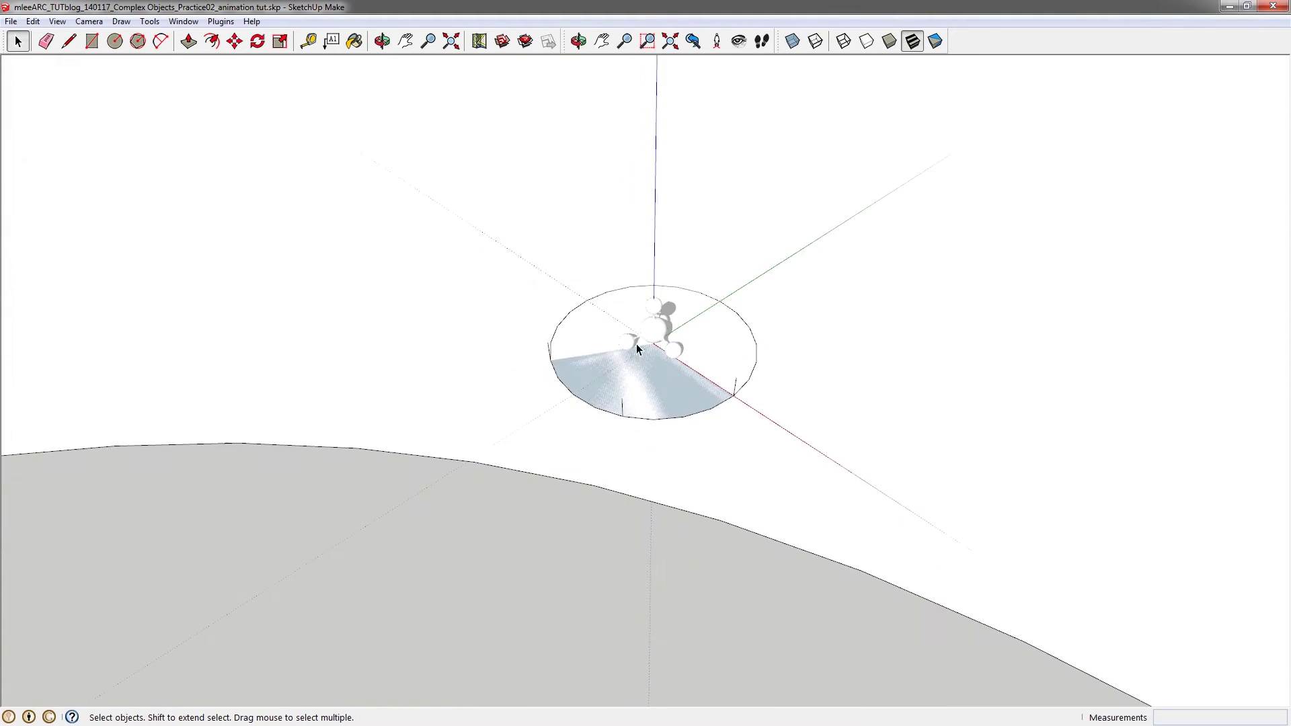
click(641, 387)
double_click(641, 388)
click(625, 395)
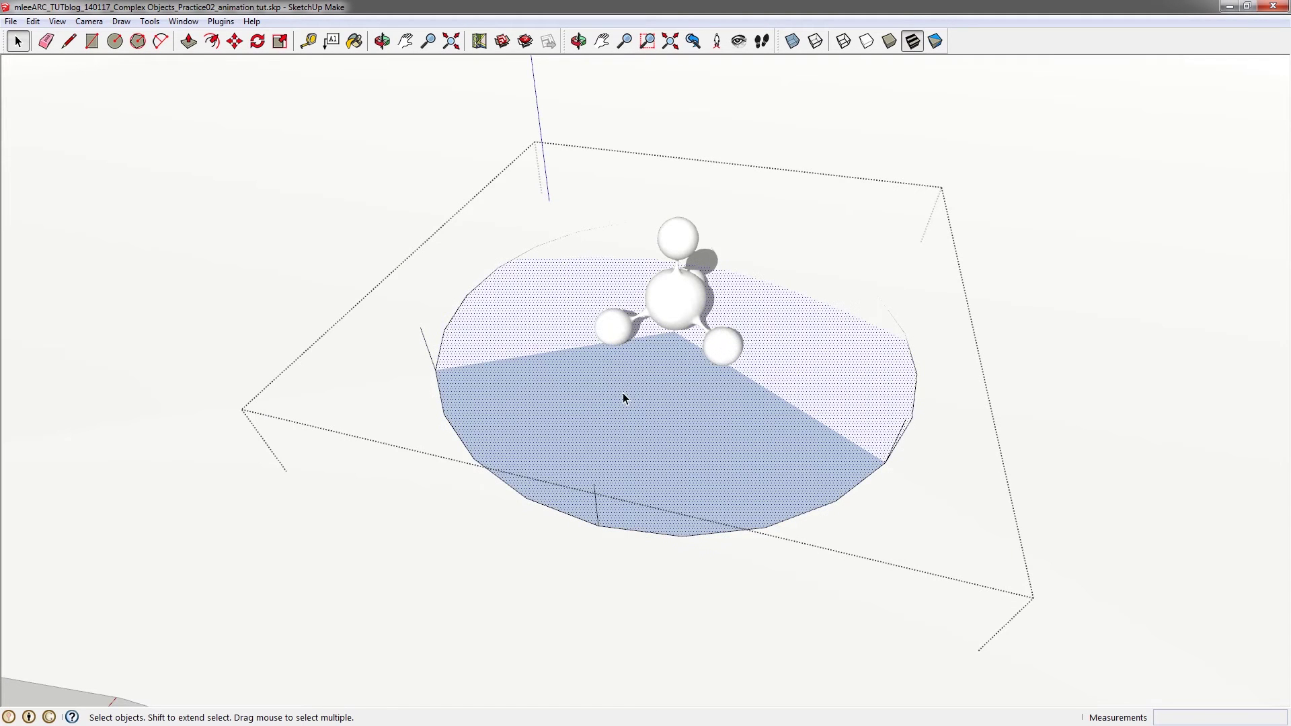
key(Delete)
click(631, 395)
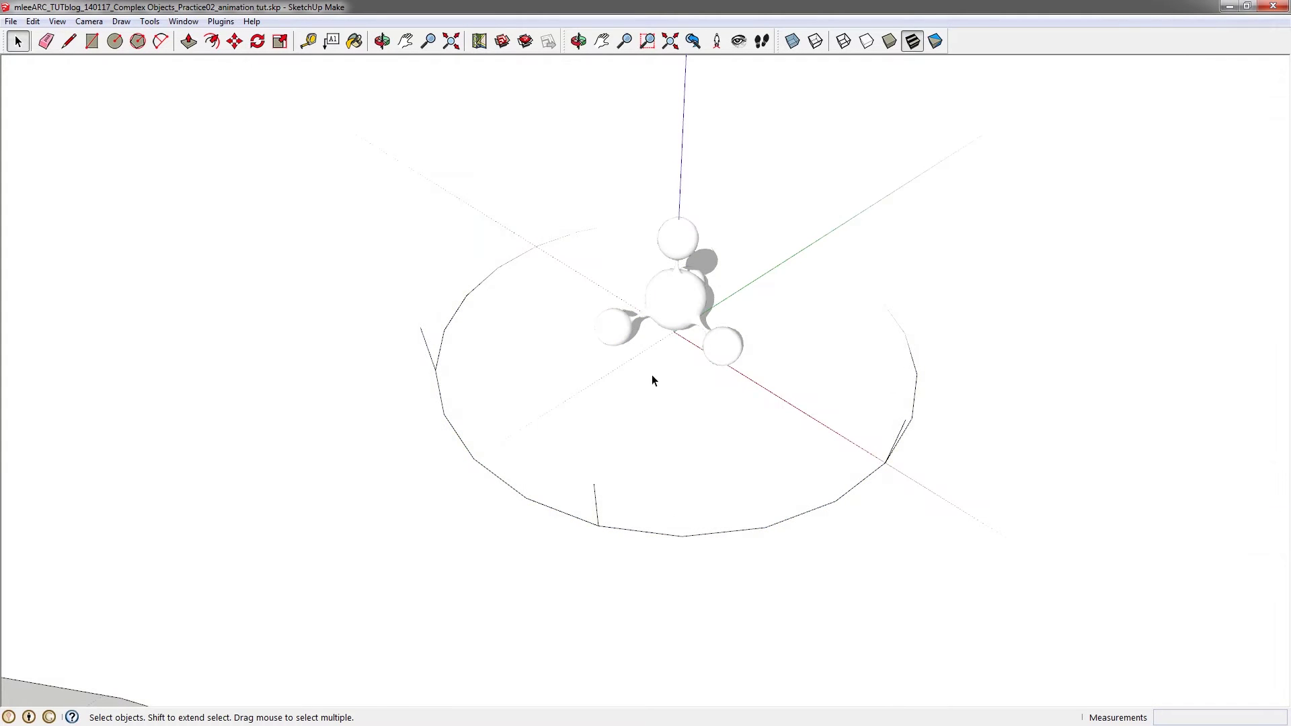
Step: Orbit down and zoom out to show the ground around the circle
middle_drag(652, 375, 772, 335)
scroll(760, 303, down, 3)
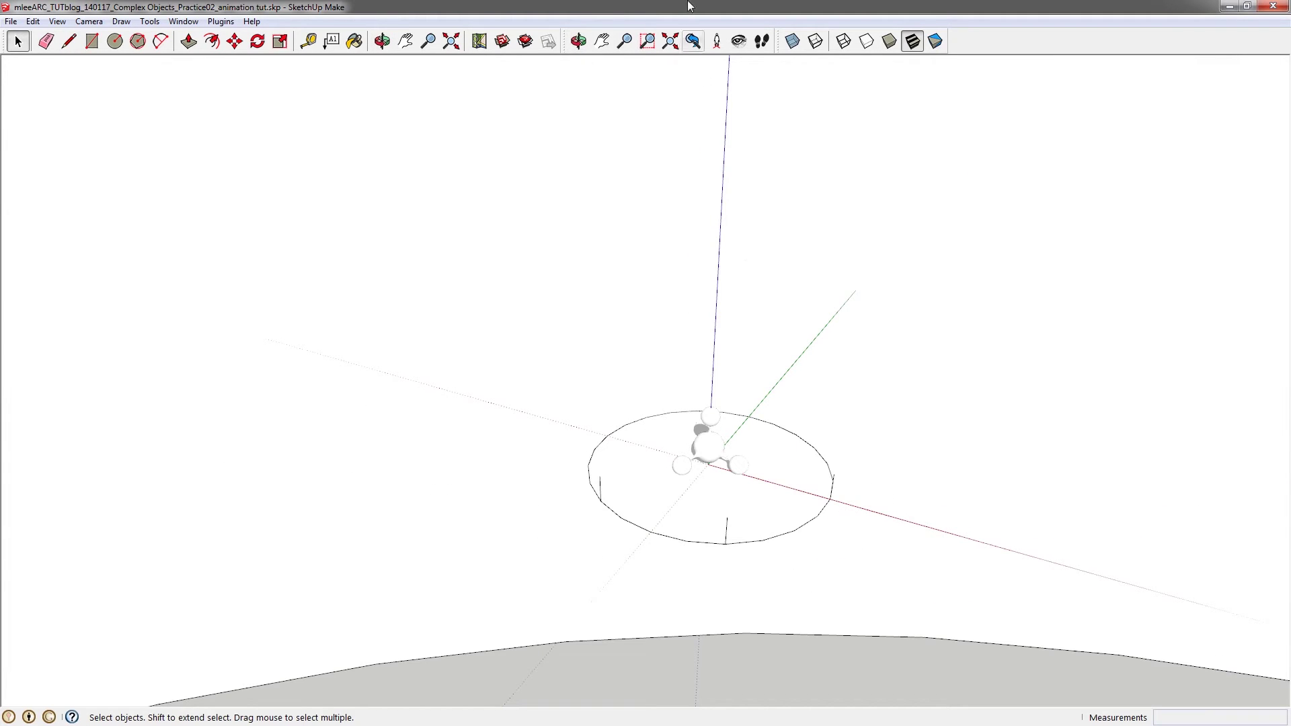
click(738, 41)
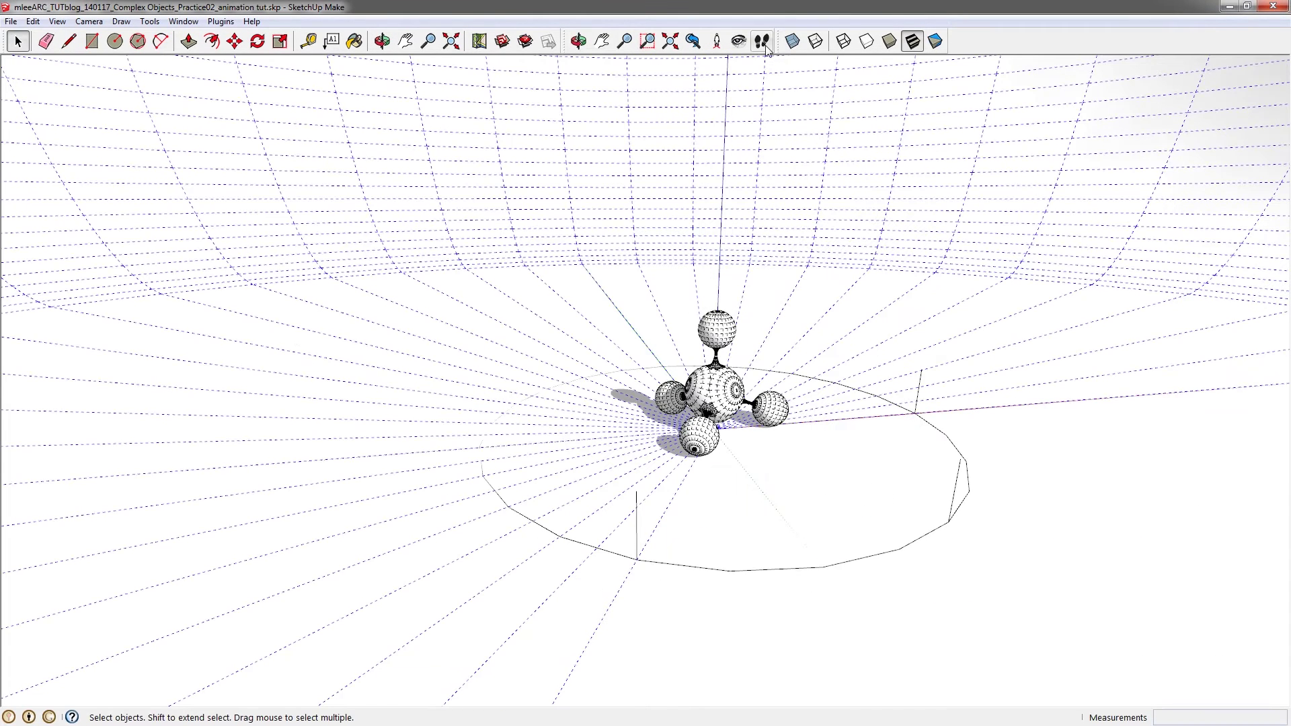
Step: Stand the camera beside the circle's edge and aim it at the molecule, adjusting eye height
click(739, 41)
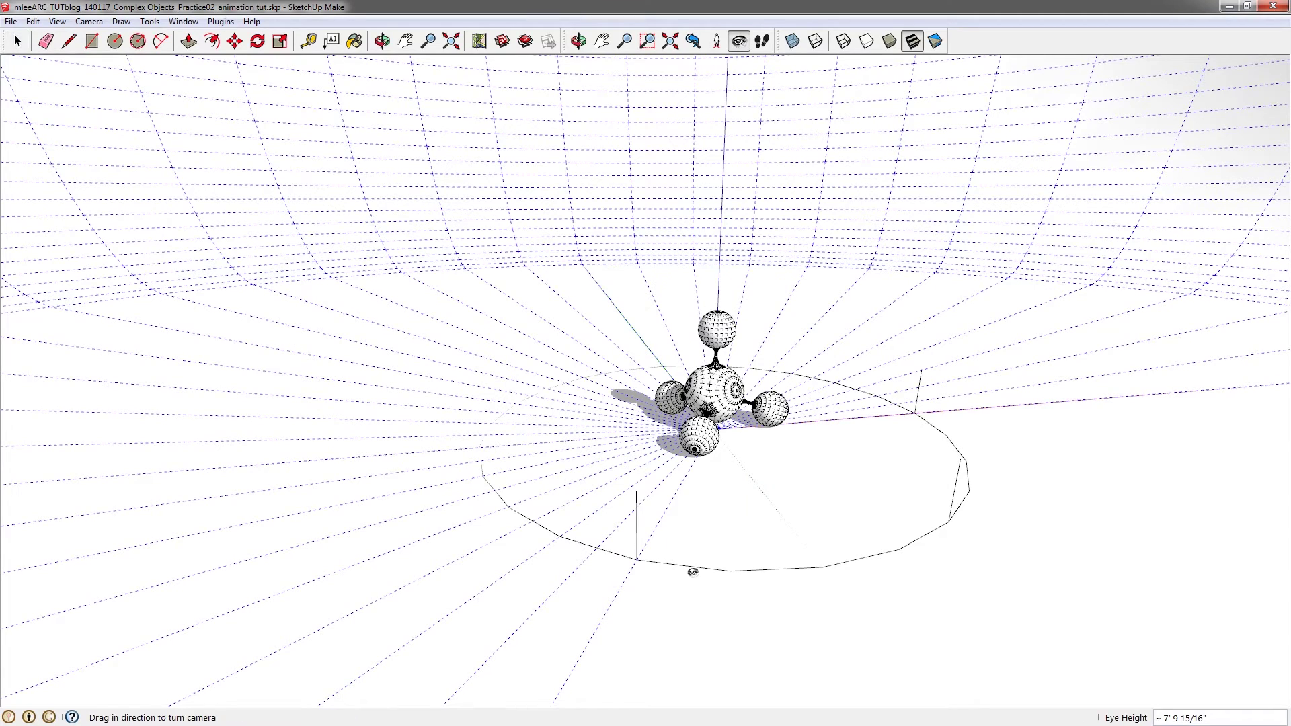
click(717, 41)
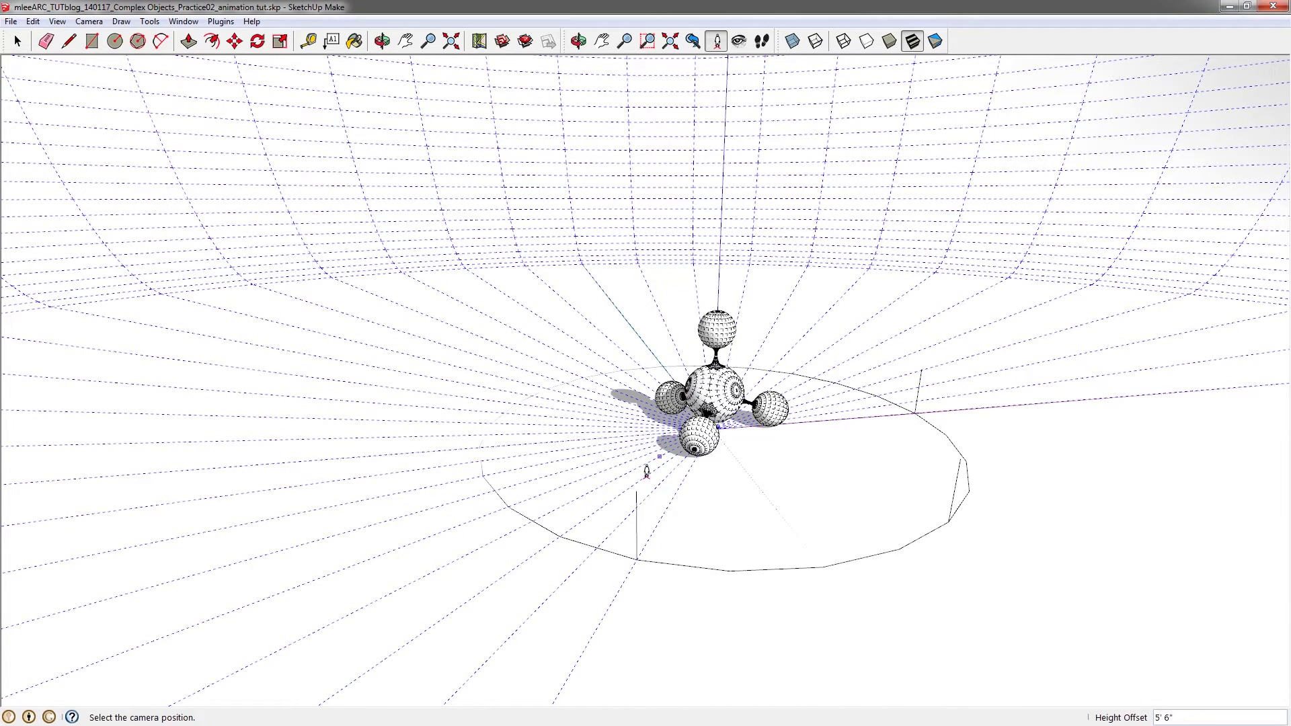
click(636, 491)
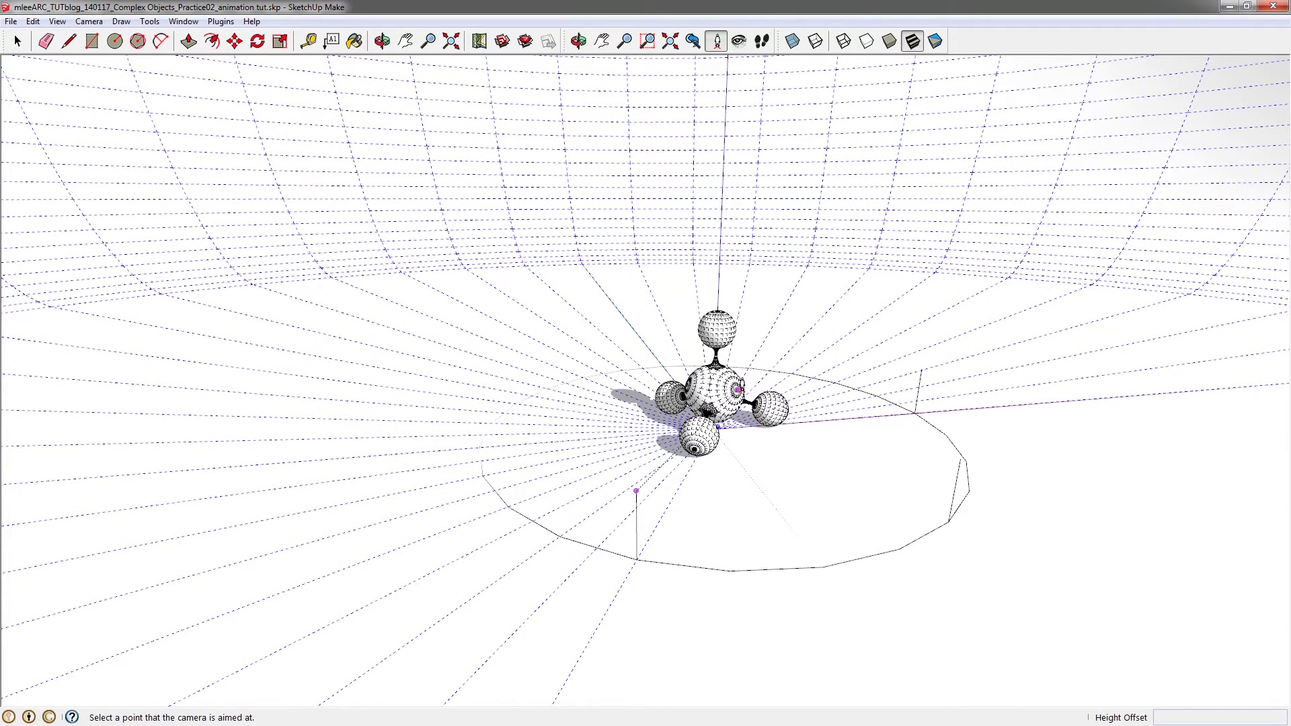
click(742, 387)
scroll(742, 386, up, 3)
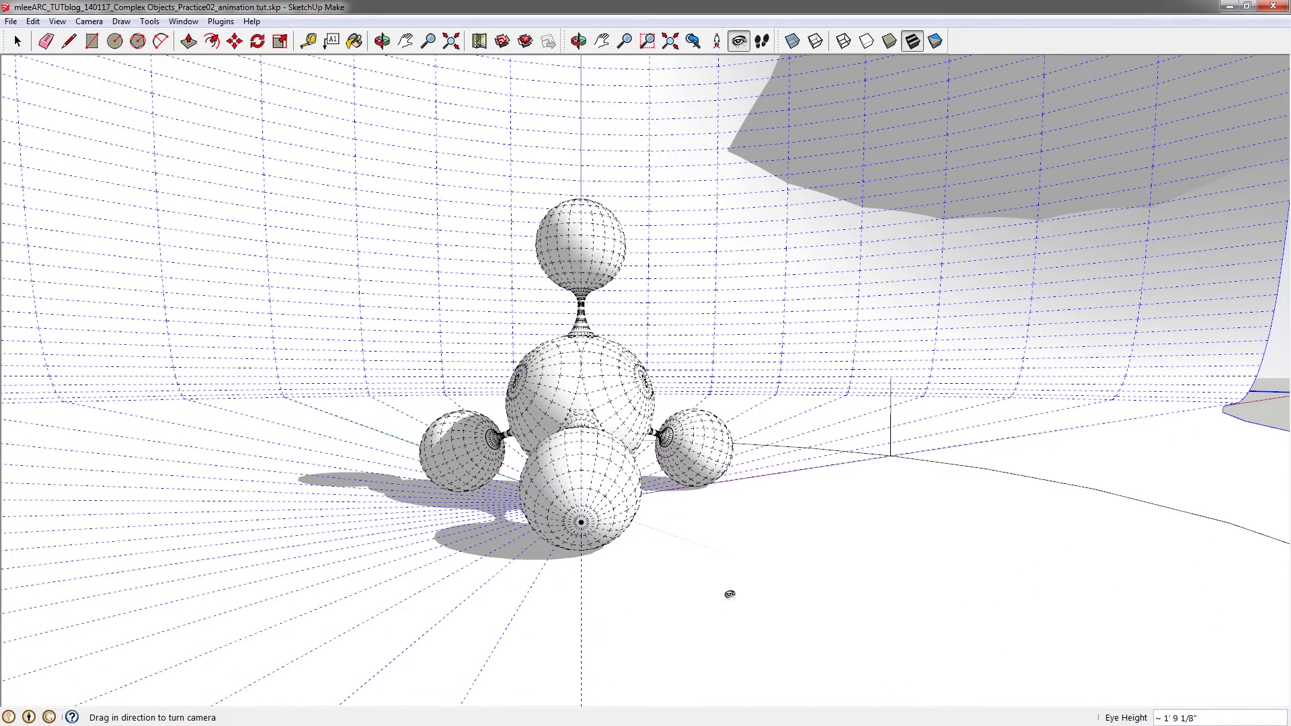
Step: Open the Scenes panel, dock it at the left, and add the current view as Scene 1
click(122, 22)
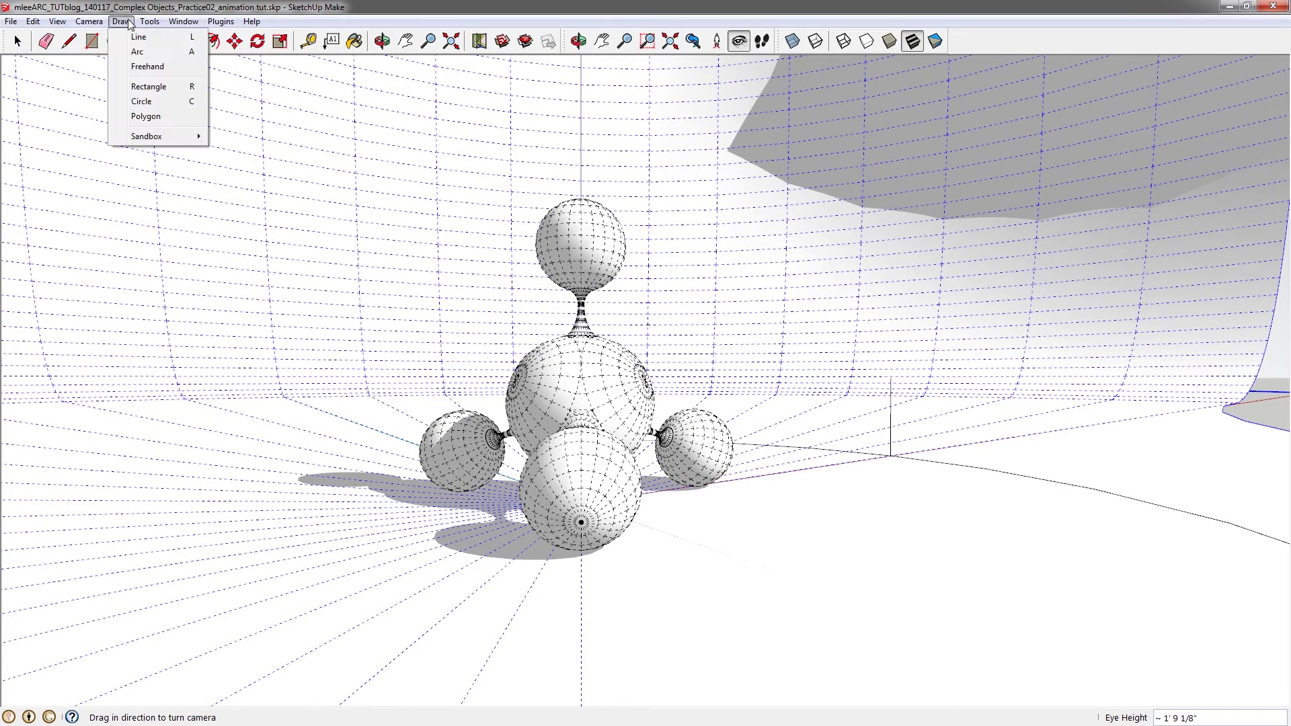
mouse_move(175, 30)
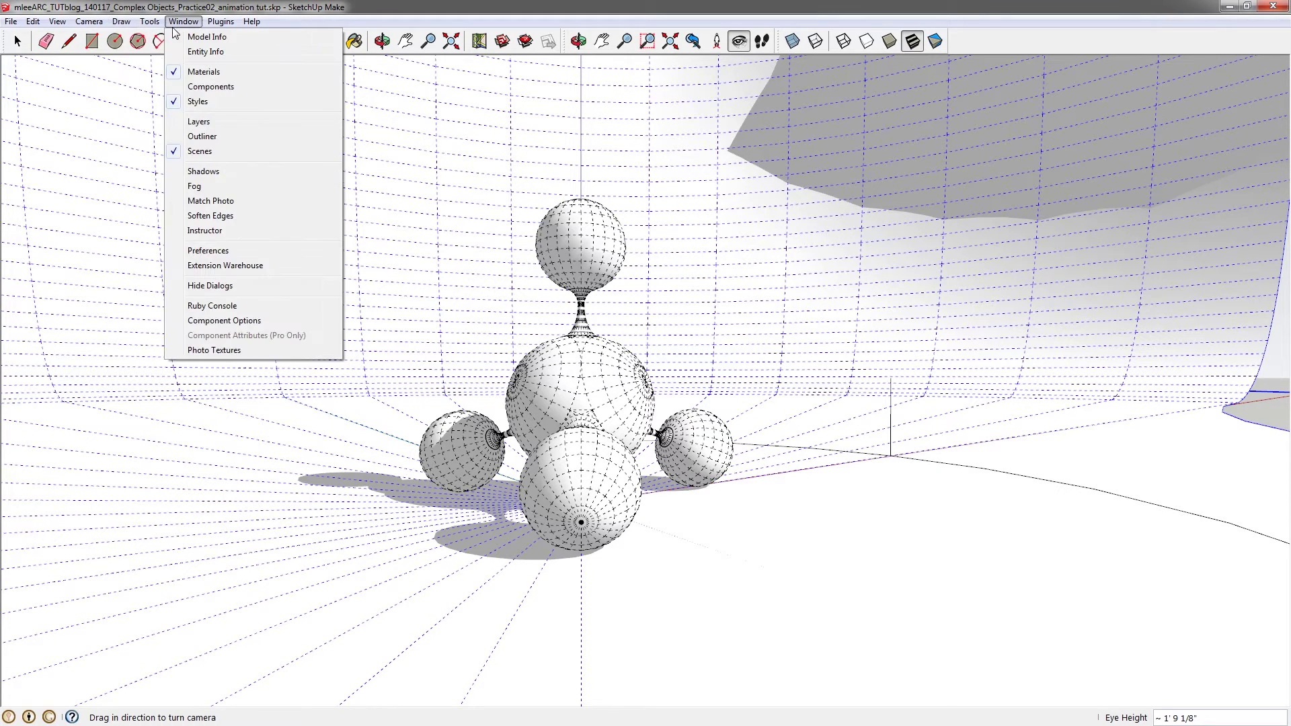
click(196, 150)
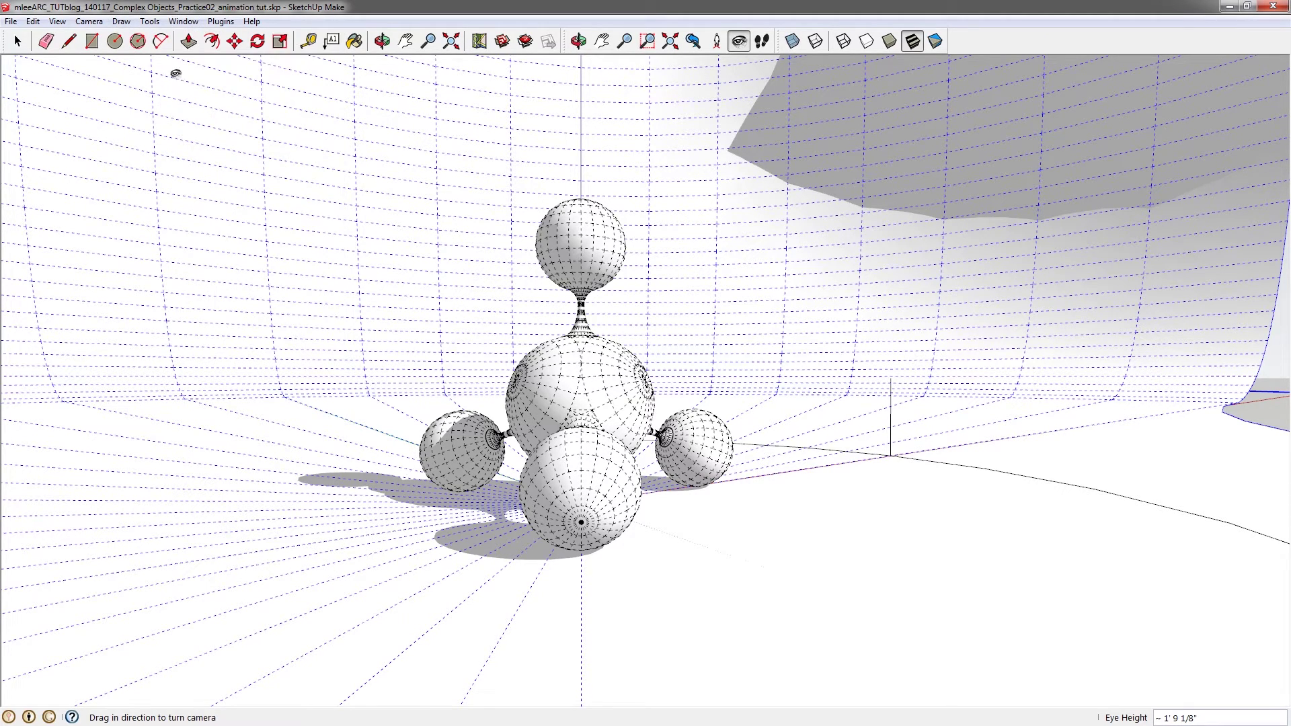
click(181, 22)
click(221, 158)
drag(0, 210, 241, 199)
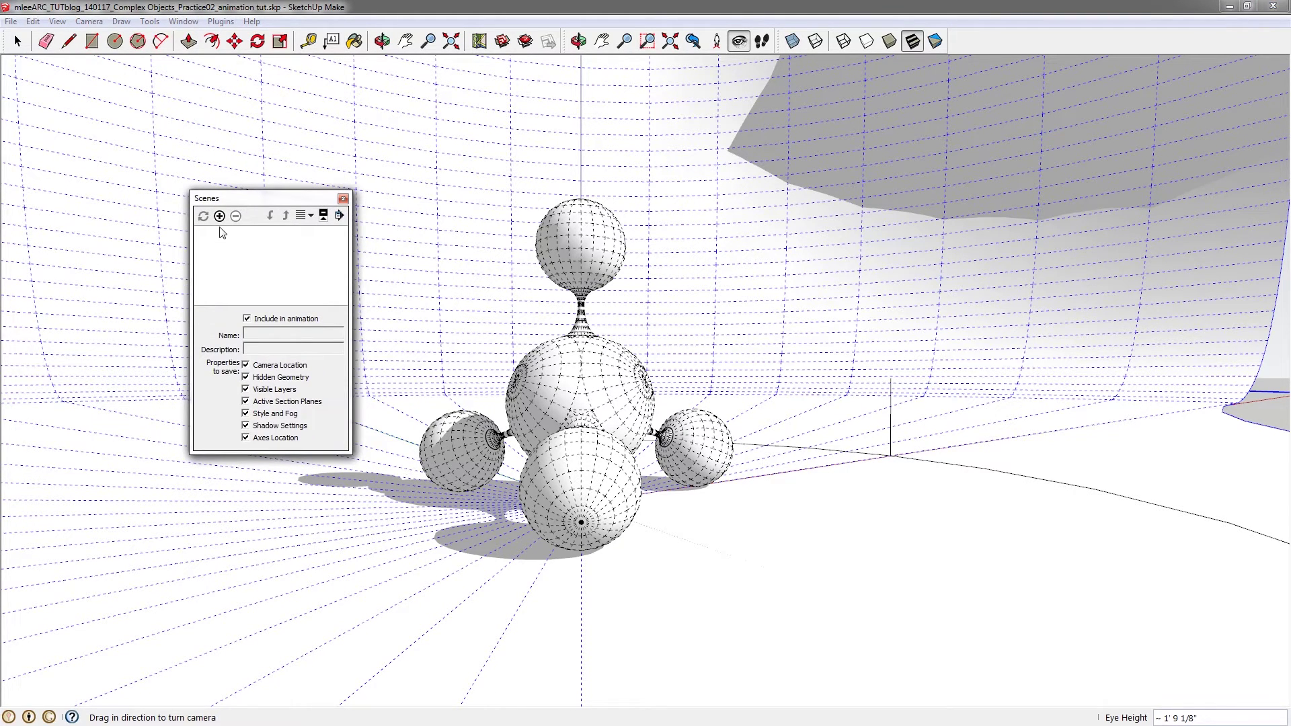
click(219, 216)
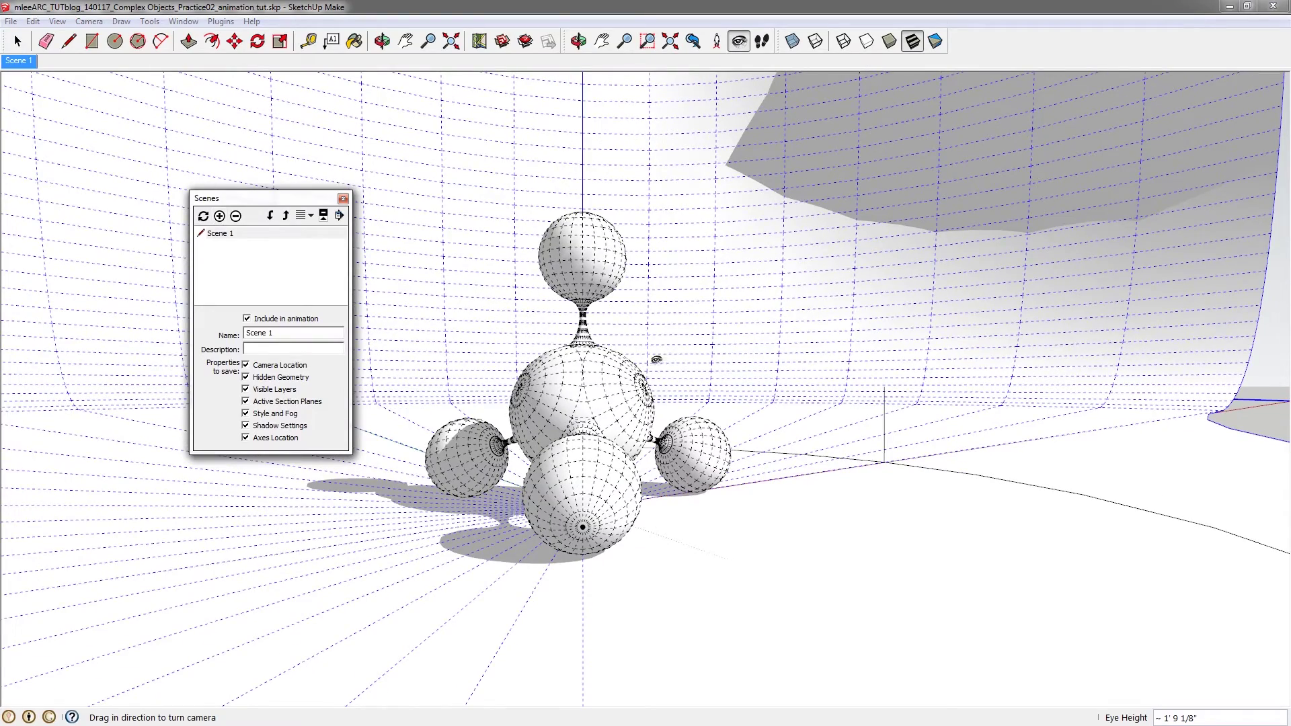
Step: Reposition the camera at eye level near the molecule and add it as Scene 2
click(617, 385)
scroll(556, 376, down, 5)
mouse_move(615, 369)
middle_down()
mouse_move(557, 376)
mouse_move(596, 384)
middle_up()
click(720, 42)
scroll(576, 381, up, 6)
click(595, 383)
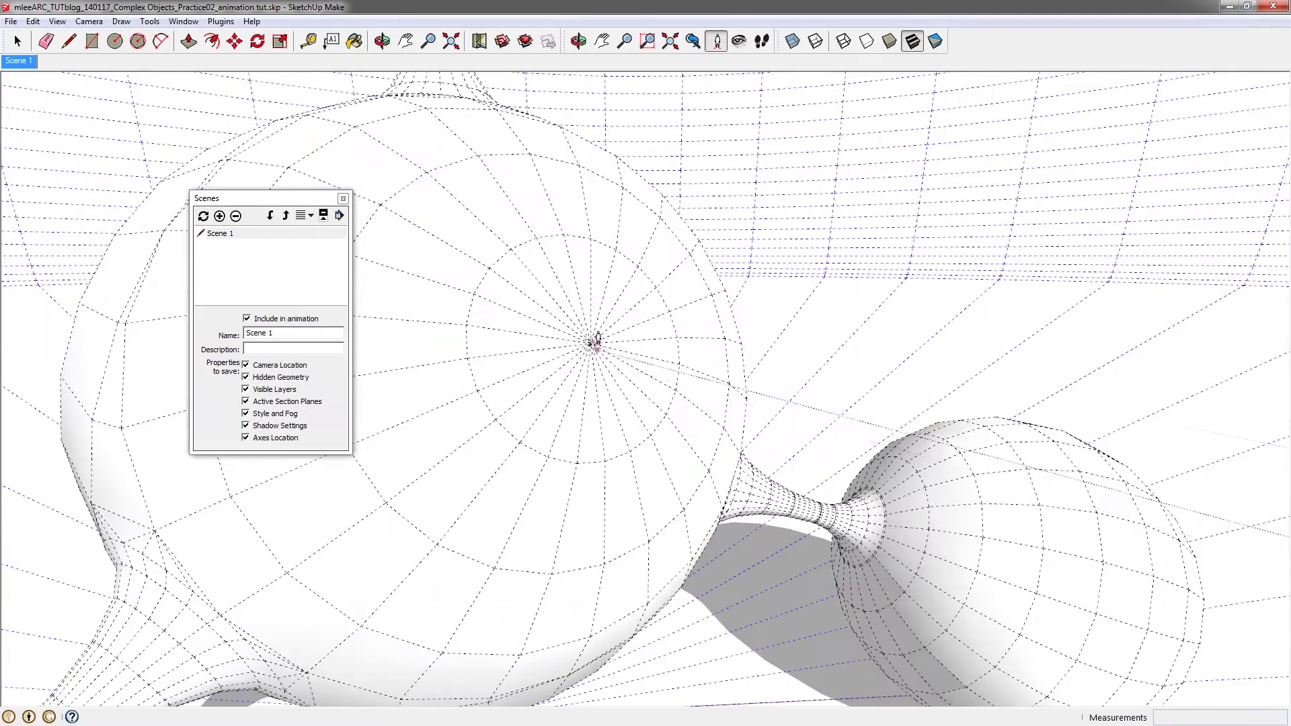
click(219, 216)
Step: Reposition the camera and look around to reframe the molecule
middle_drag(733, 408, 558, 437)
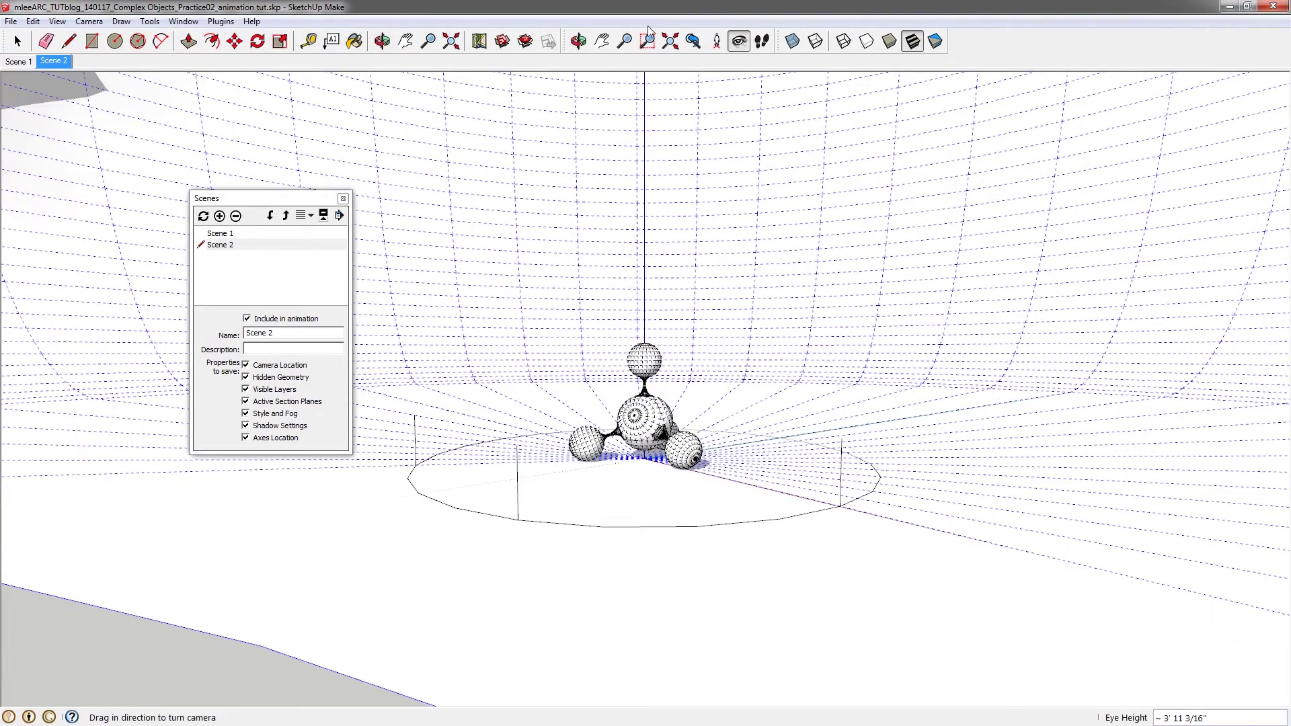
click(716, 42)
scroll(658, 424, up, 8)
drag(844, 449, 535, 294)
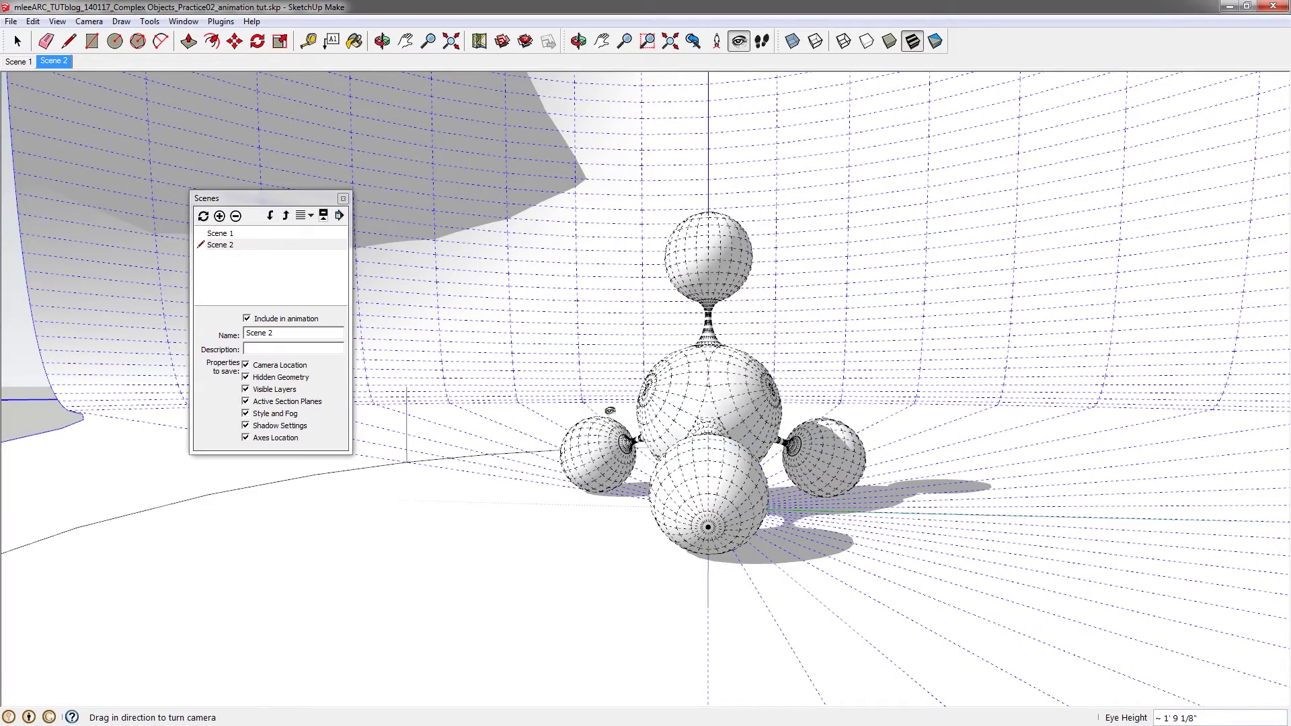
Step: Delete the existing Scene 1 and Scene 2 from the Scenes panel
key(space)
click(222, 234)
shift+click(228, 244)
click(235, 216)
Step: Inside the circle group, erase the stray vertical line, then close the group
click(271, 358)
middle_drag(430, 403, 498, 547)
double_click(499, 548)
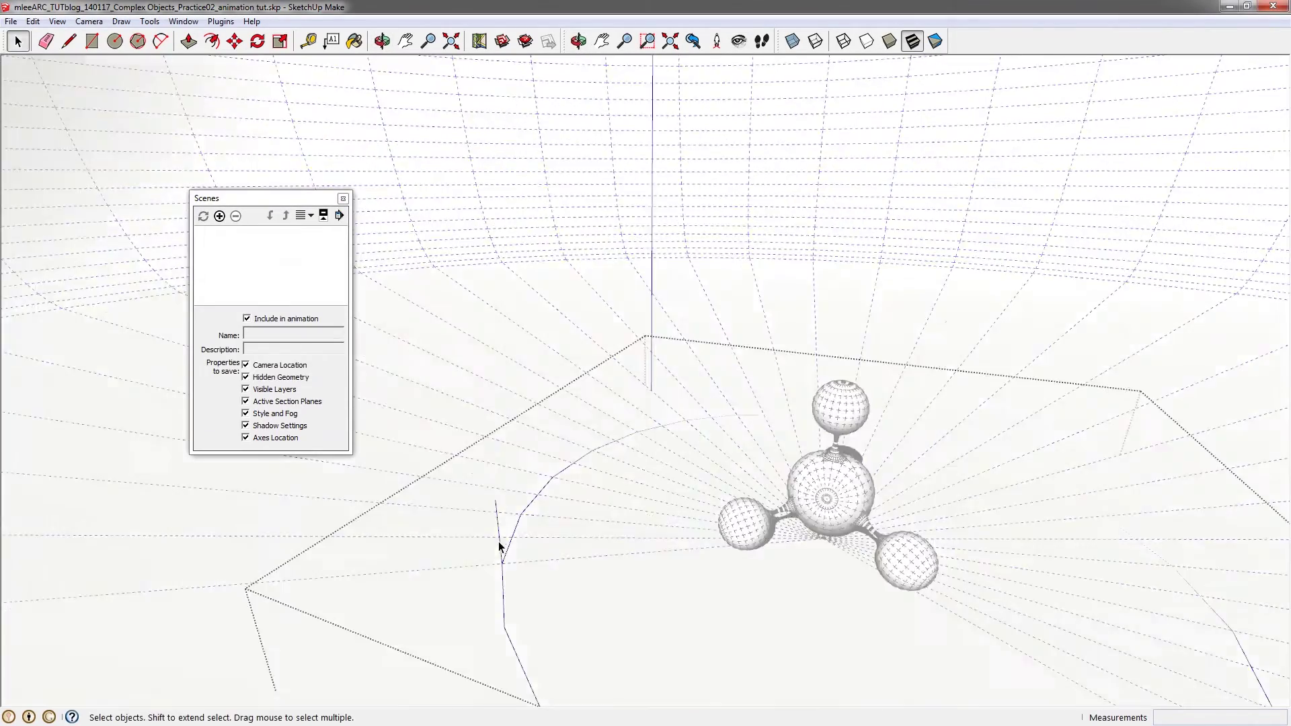
key(ctrl+v)
click(861, 554)
key(e)
click(504, 414)
key(space)
Step: Place the camera in front of the molecule and save that view as Scene 1
middle_drag(605, 430, 726, 404)
click(717, 41)
scroll(780, 404, up, 3)
mouse_move(648, 591)
mouse_down()
mouse_move(680, 562)
mouse_move(767, 336)
mouse_up()
click(717, 41)
click(786, 98)
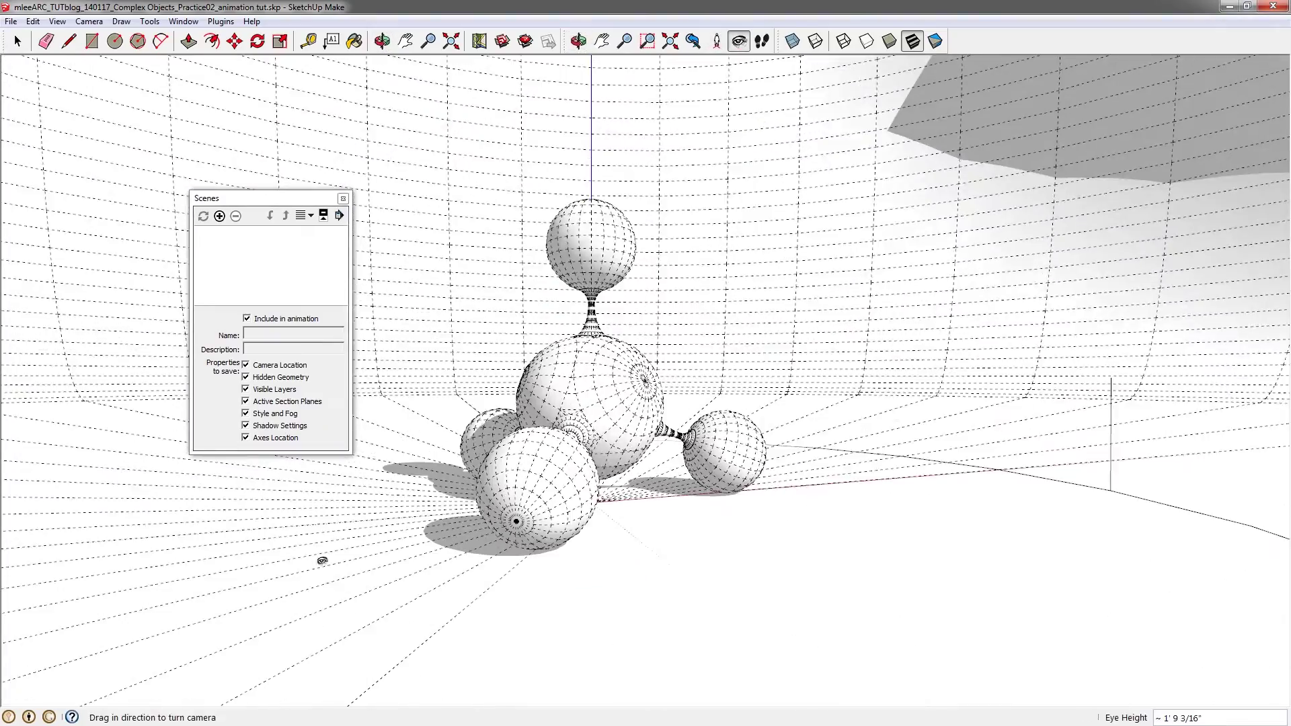
click(219, 215)
Step: Place the camera at two more spots, saving them as Scene 2 and Scene 3
key(shift+c)
click(829, 469)
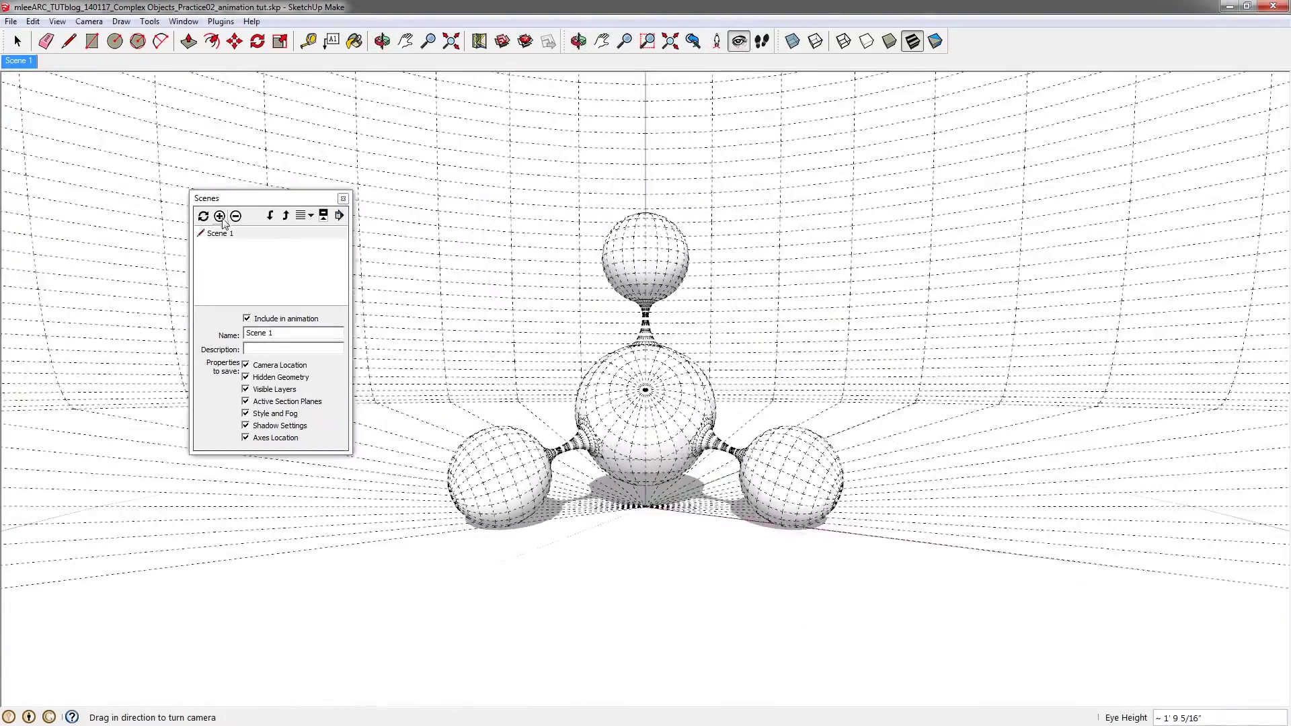
key(shift+c)
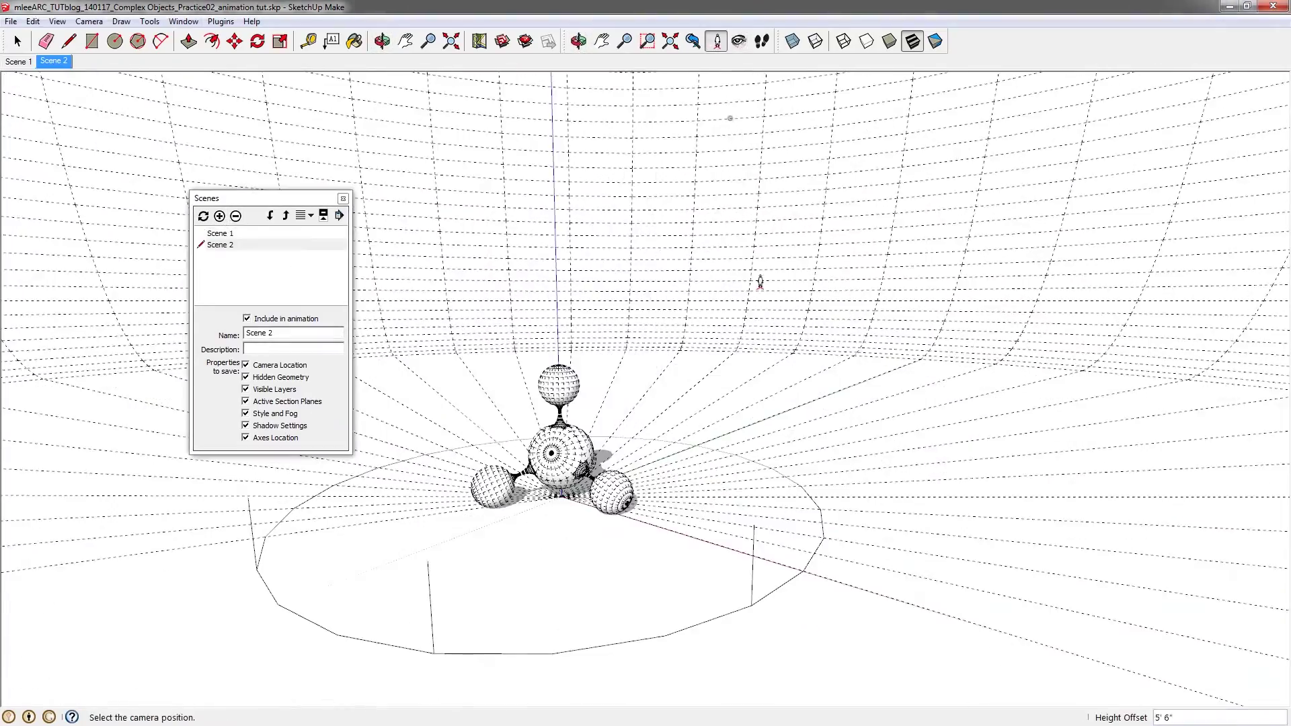
click(757, 279)
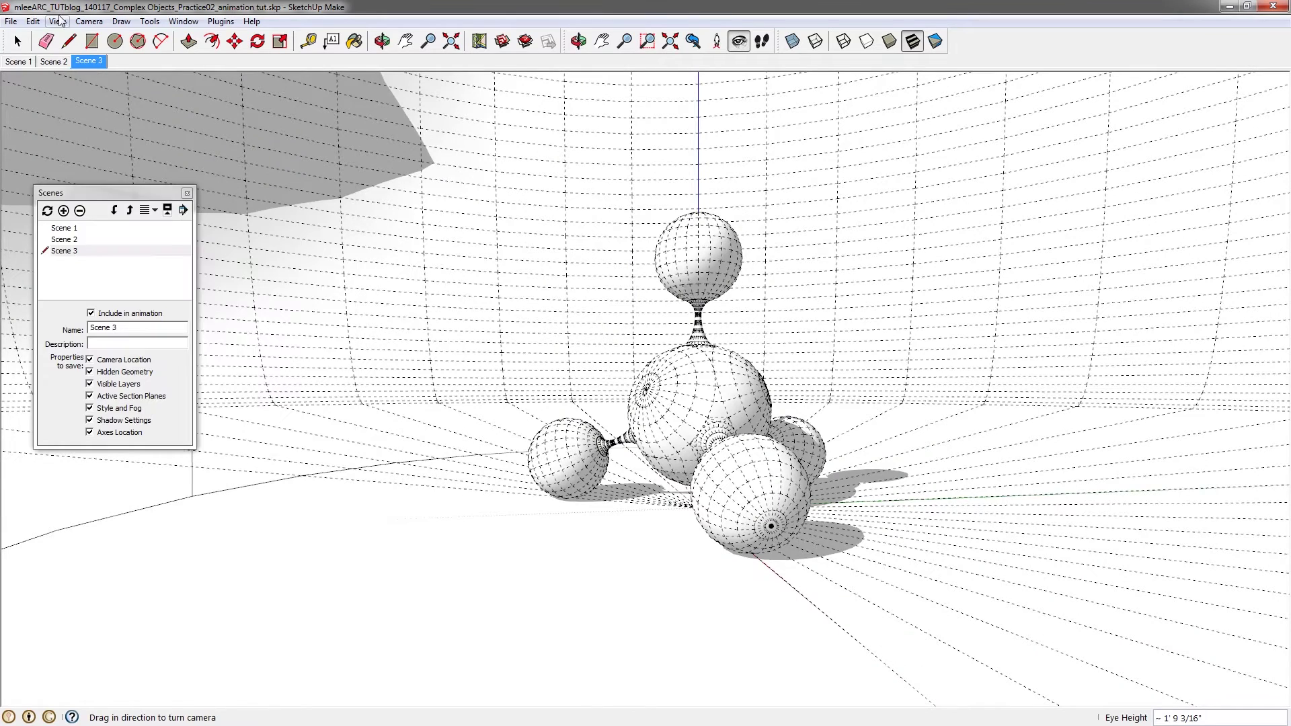
click(57, 21)
Step: Turn off hidden geometry, paint the molecule with near-black Color_008, then select it
click(84, 71)
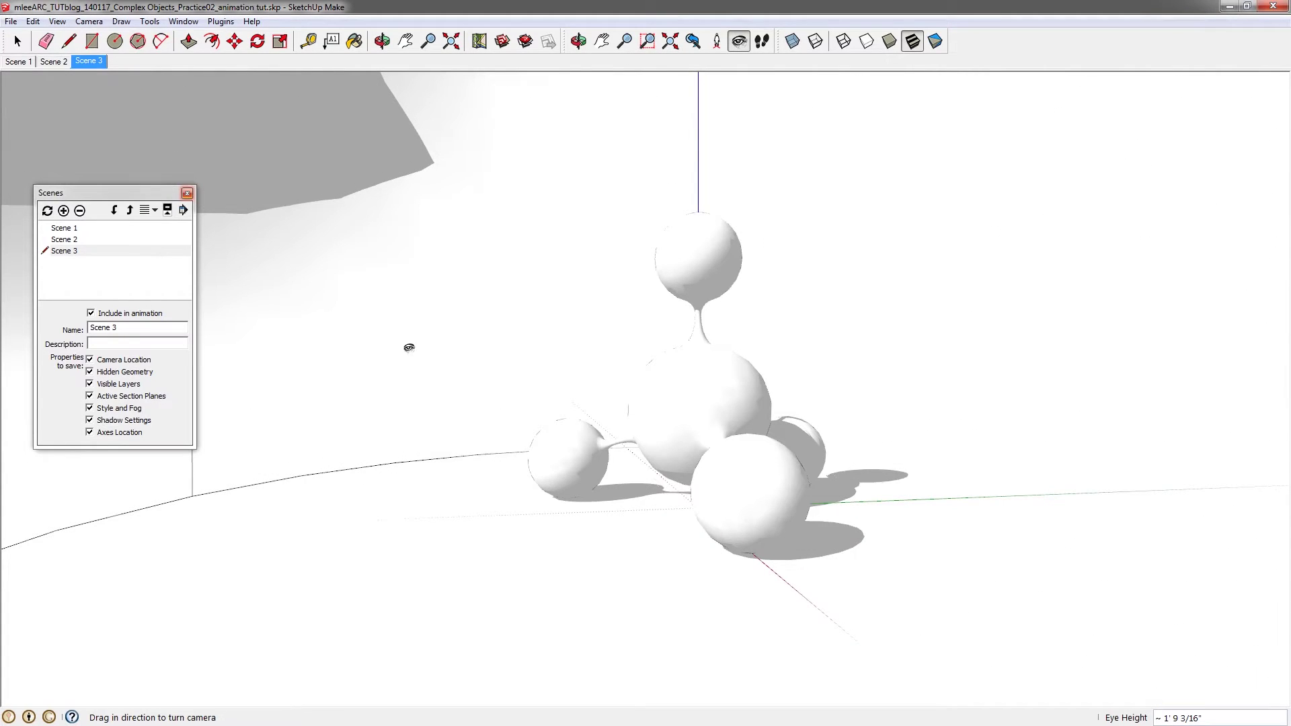
key(b)
key(alt)
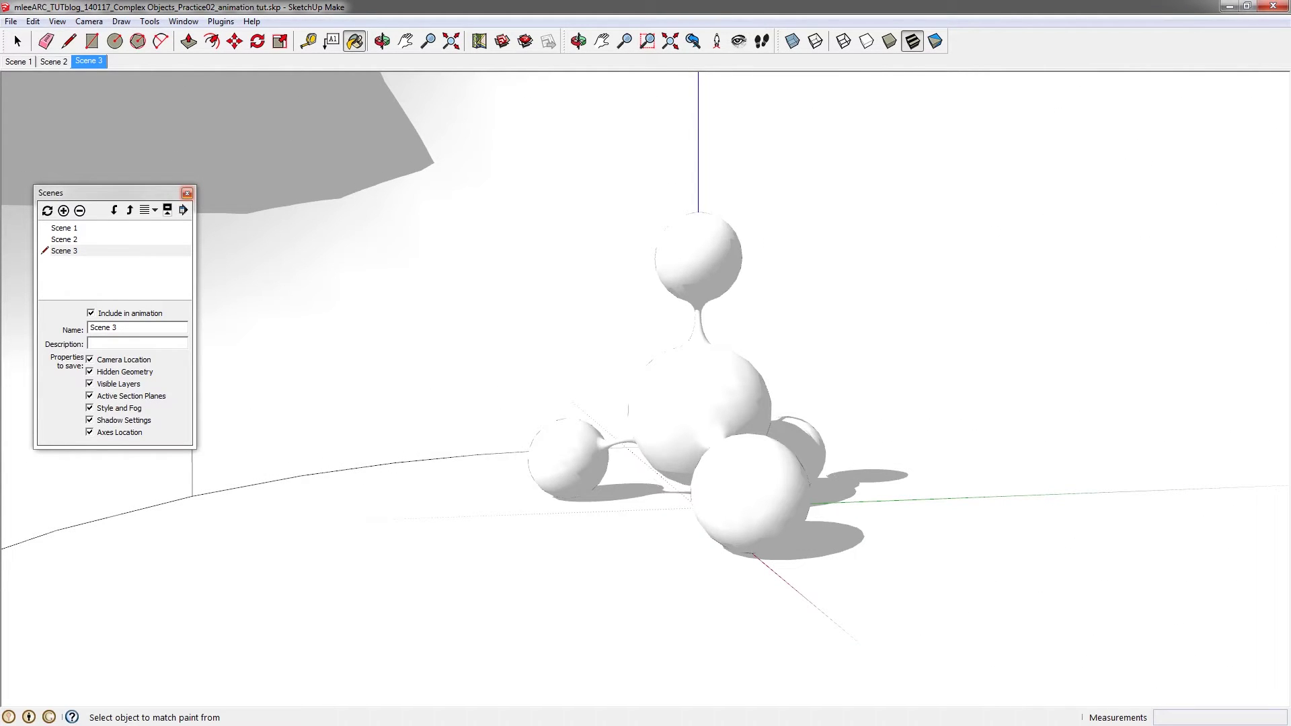
drag(1290, 283, 265, 249)
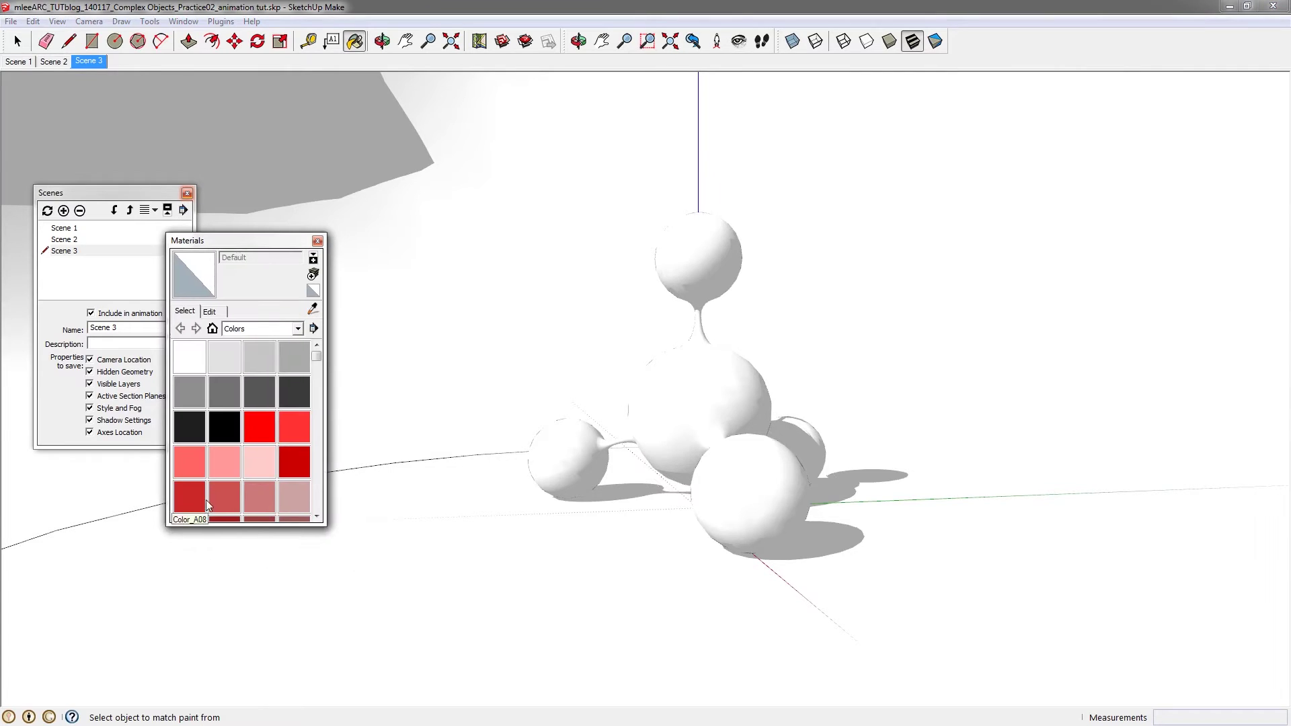
click(188, 422)
click(728, 420)
key(space)
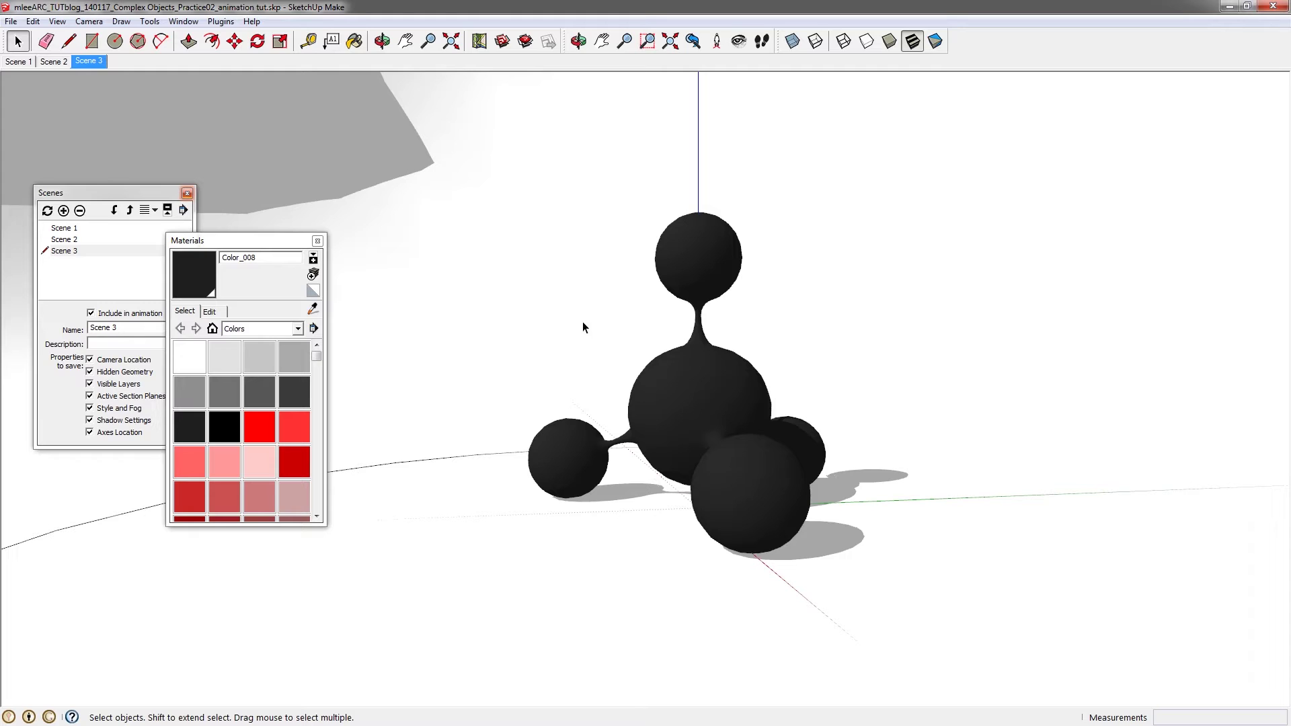
click(672, 390)
Step: Run Kerkythea Exporter > Export Model with 'Export selection ONLY' set to No
click(123, 23)
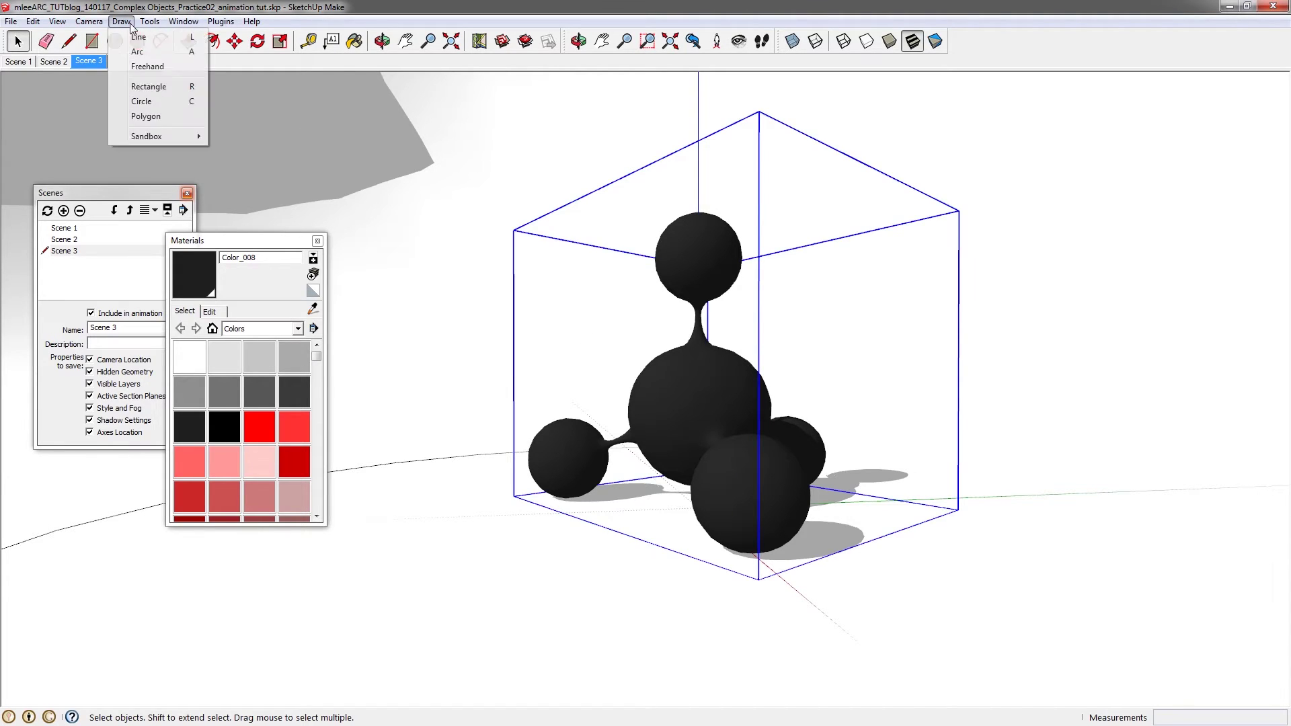
mouse_move(184, 25)
mouse_move(231, 27)
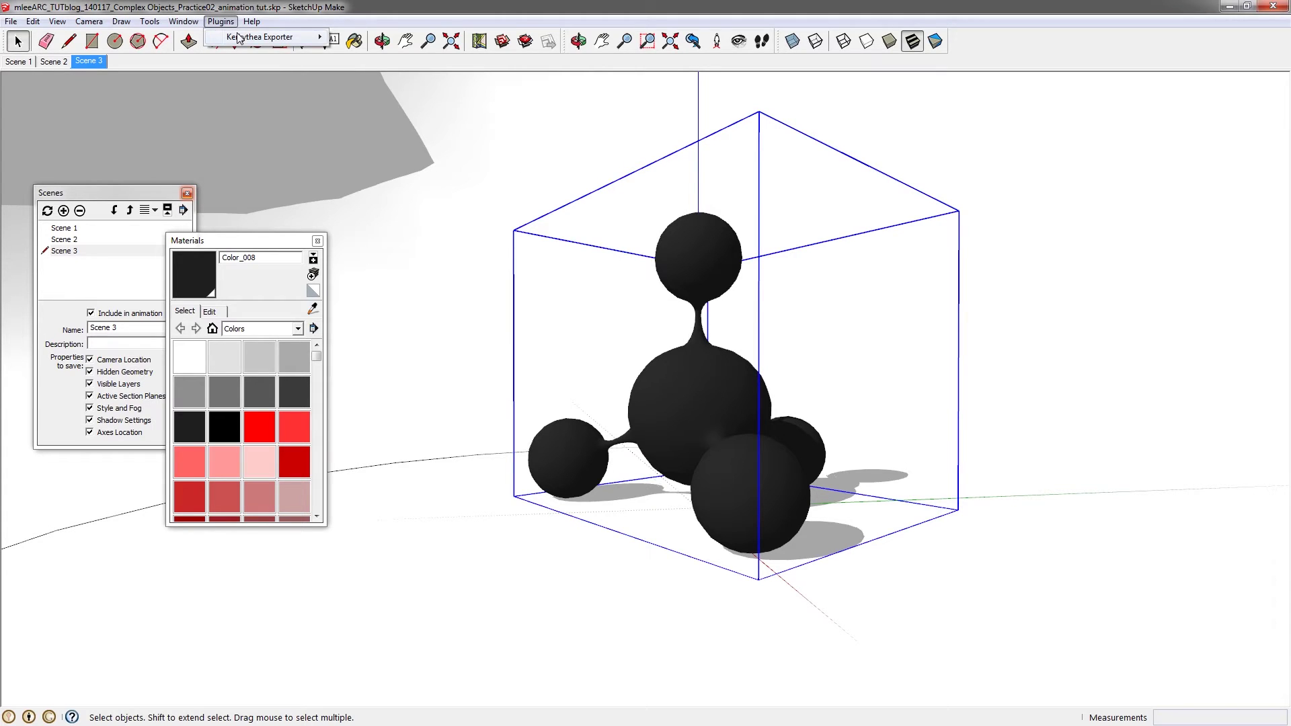
mouse_move(275, 37)
click(360, 37)
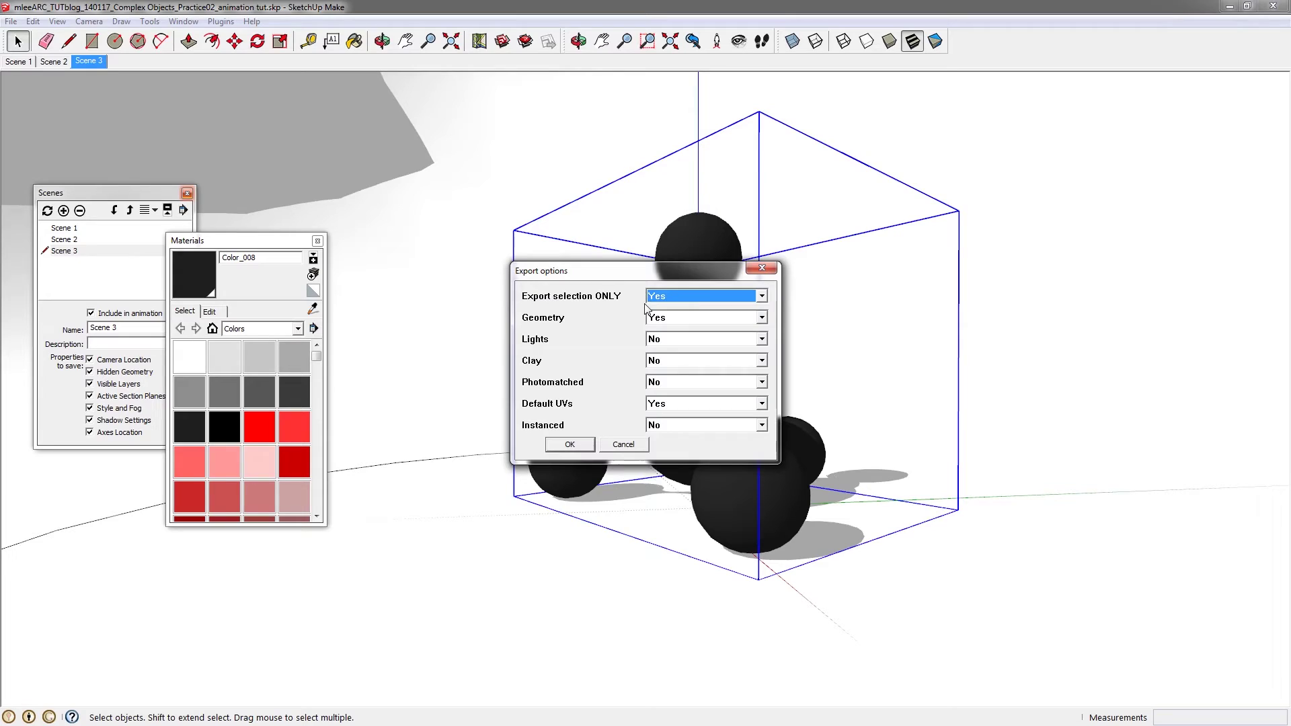
click(756, 300)
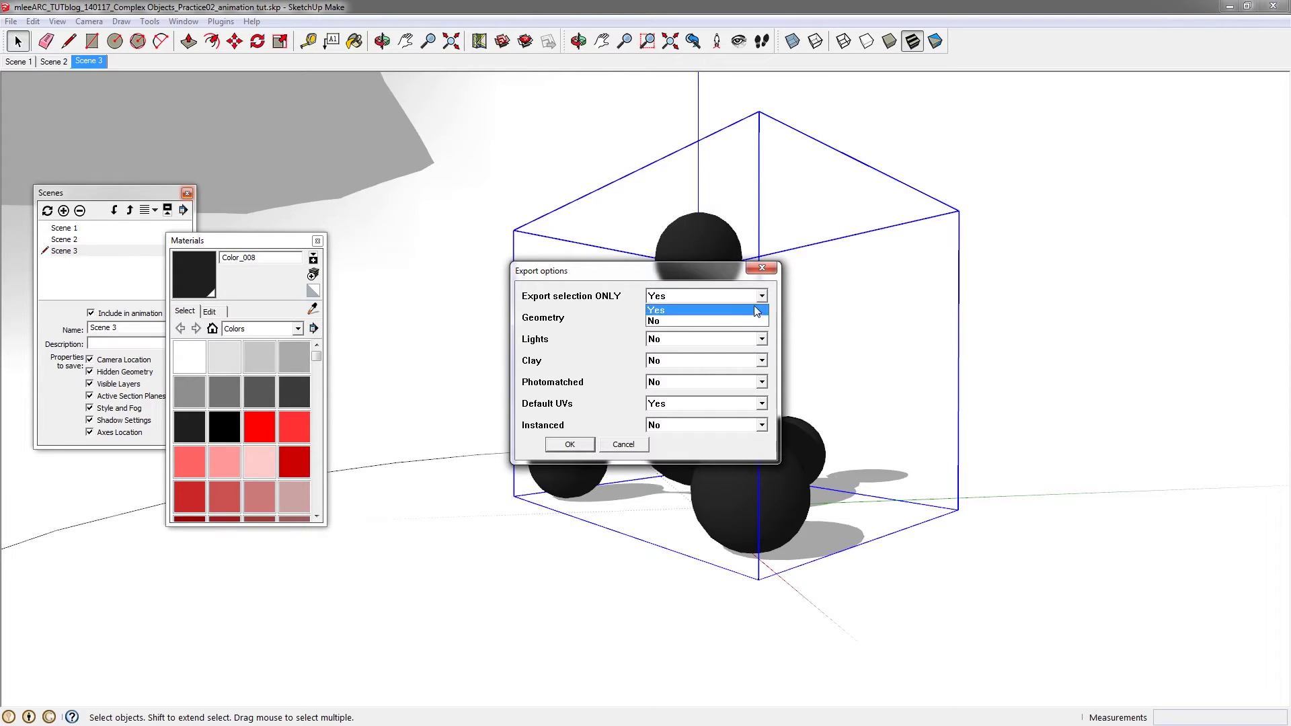
click(744, 320)
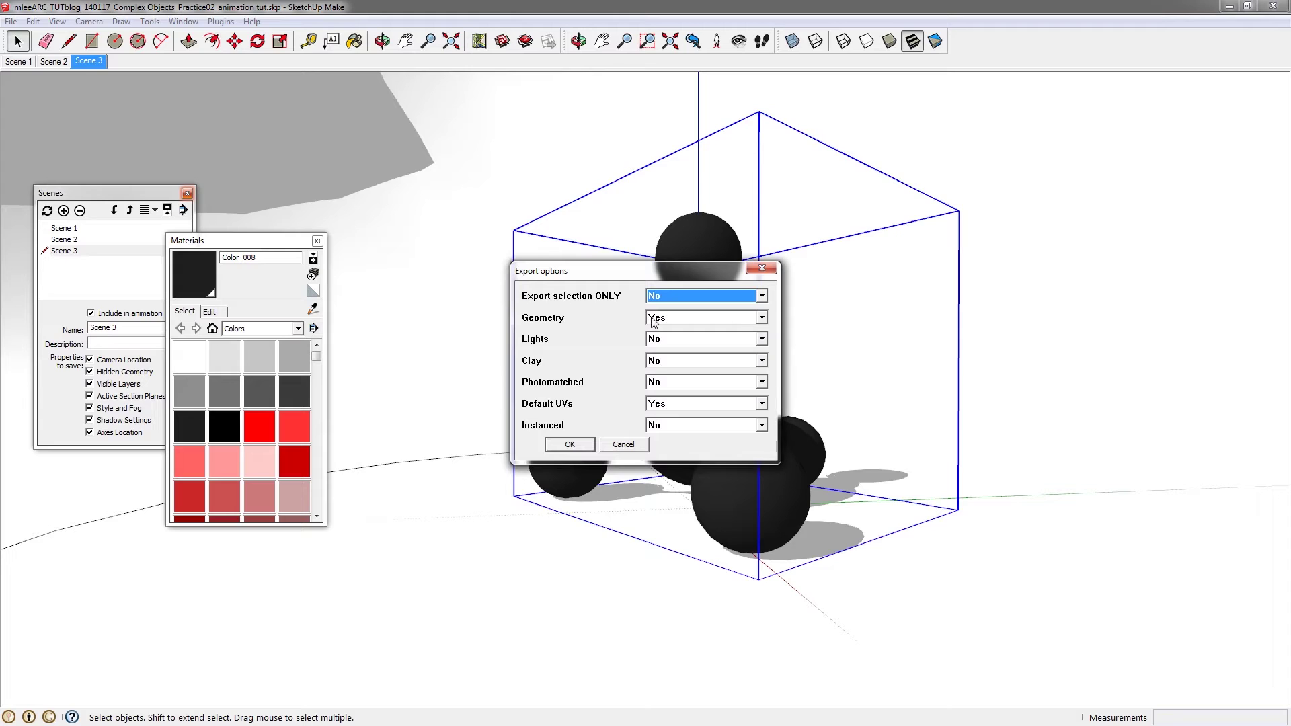
click(569, 447)
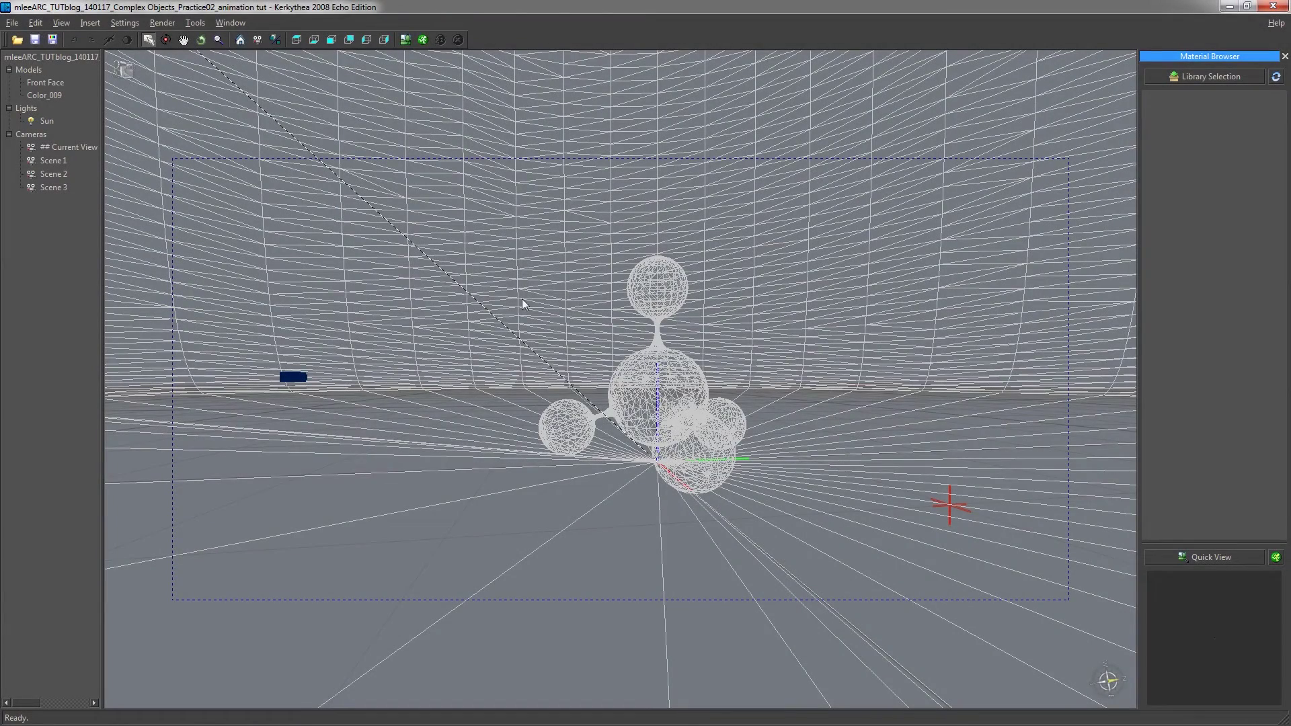
Step: Switch the viewport to Solid Rendering, showing the black molecule before the white dome
click(61, 23)
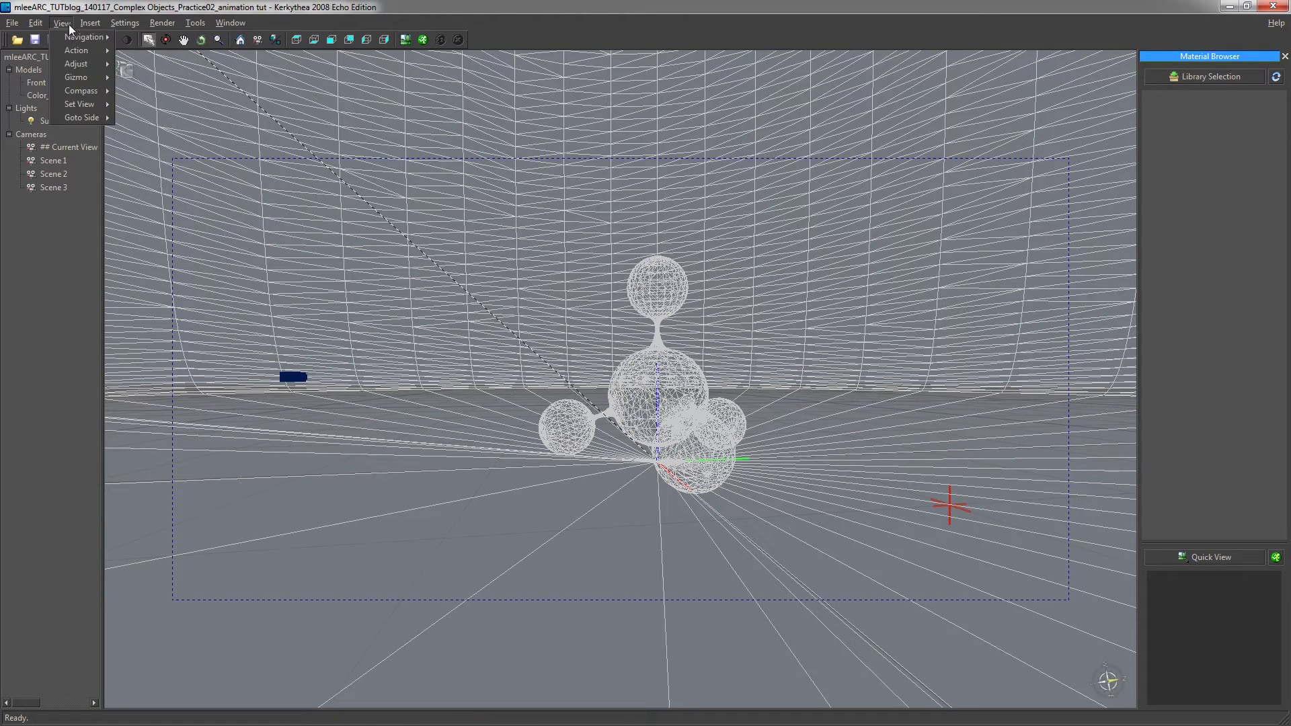
mouse_move(73, 65)
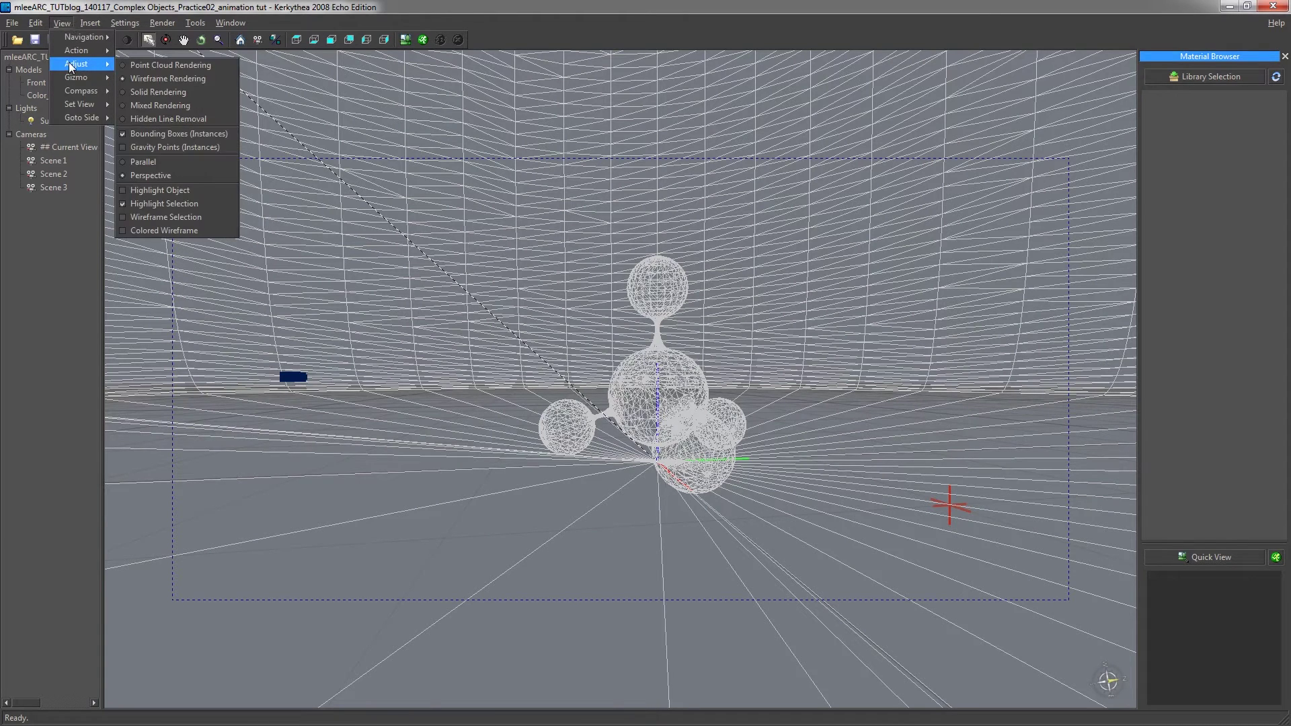
click(168, 93)
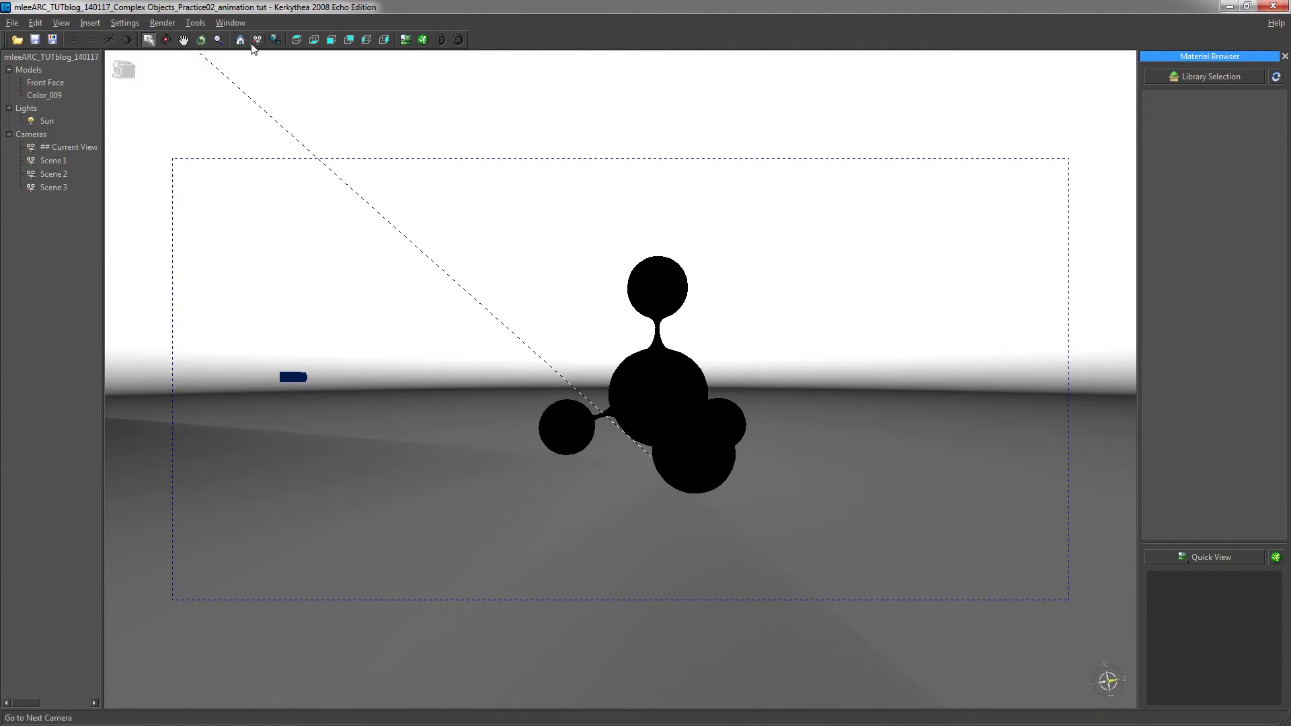
Step: In Scene settings, enable Sun soft shadows with radius raised from 0.200 to 300
click(124, 24)
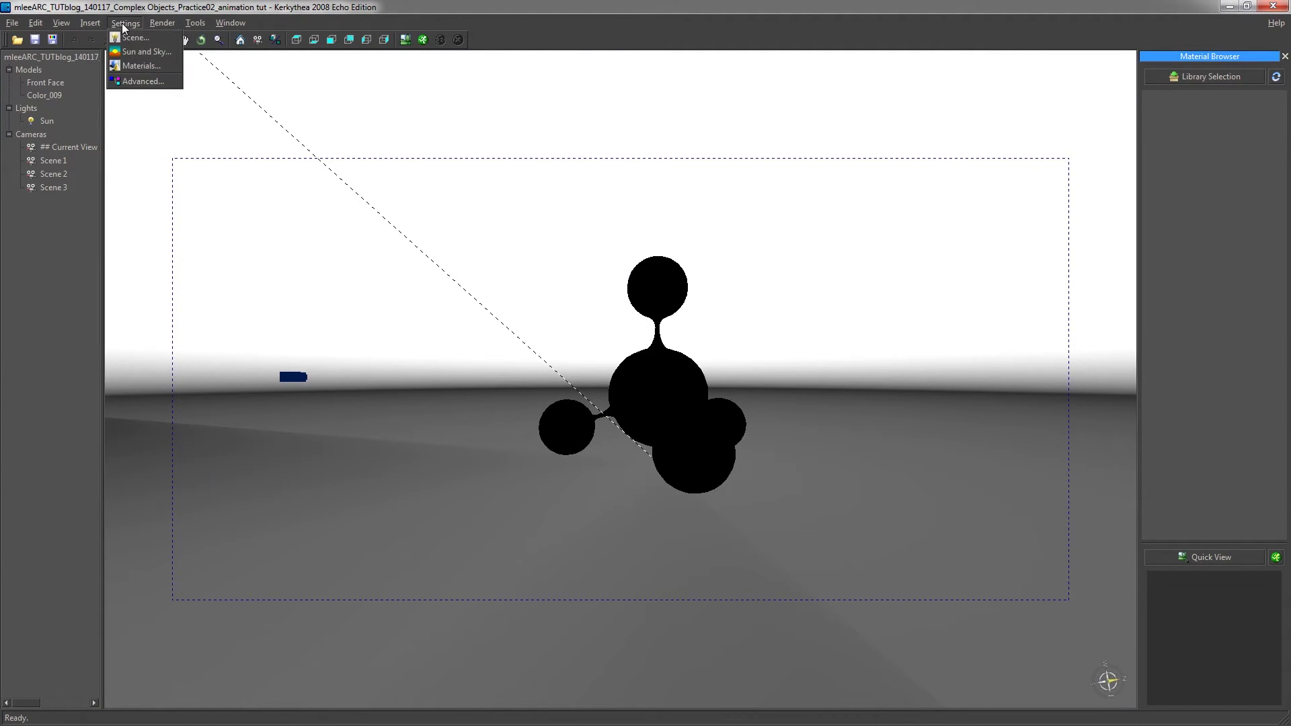
mouse_move(92, 25)
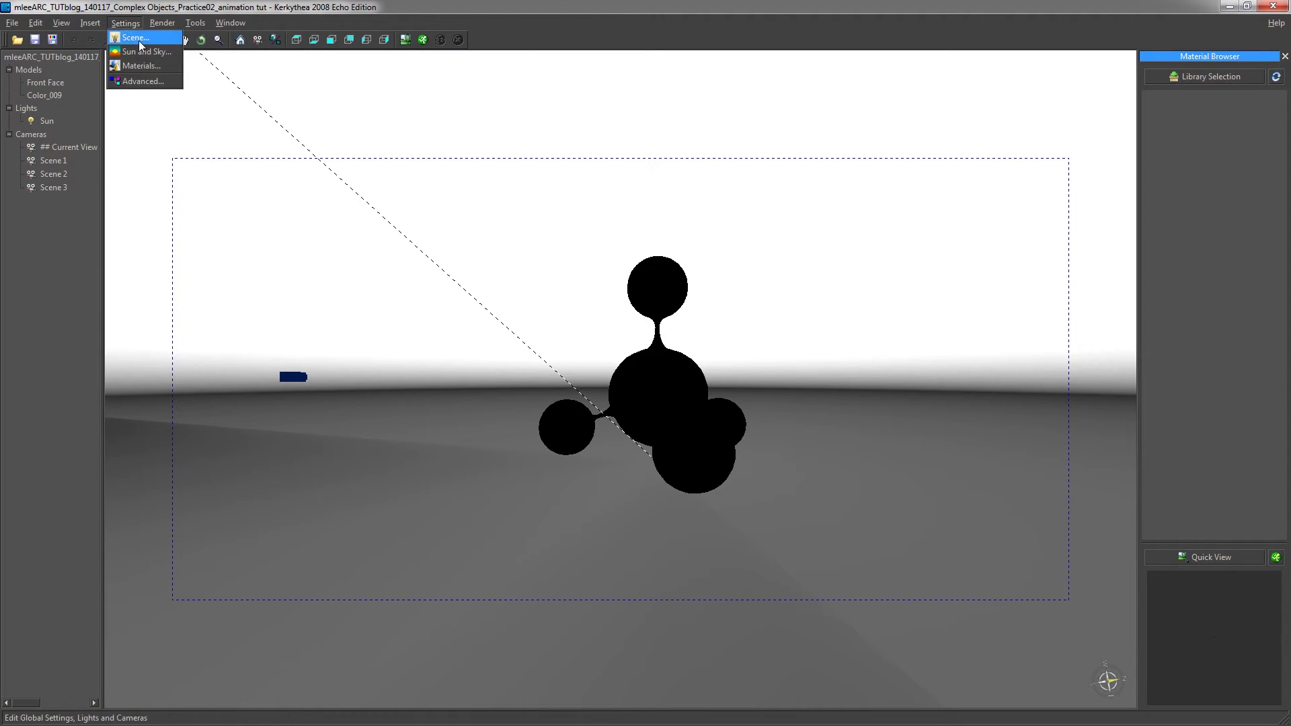
click(138, 39)
click(339, 96)
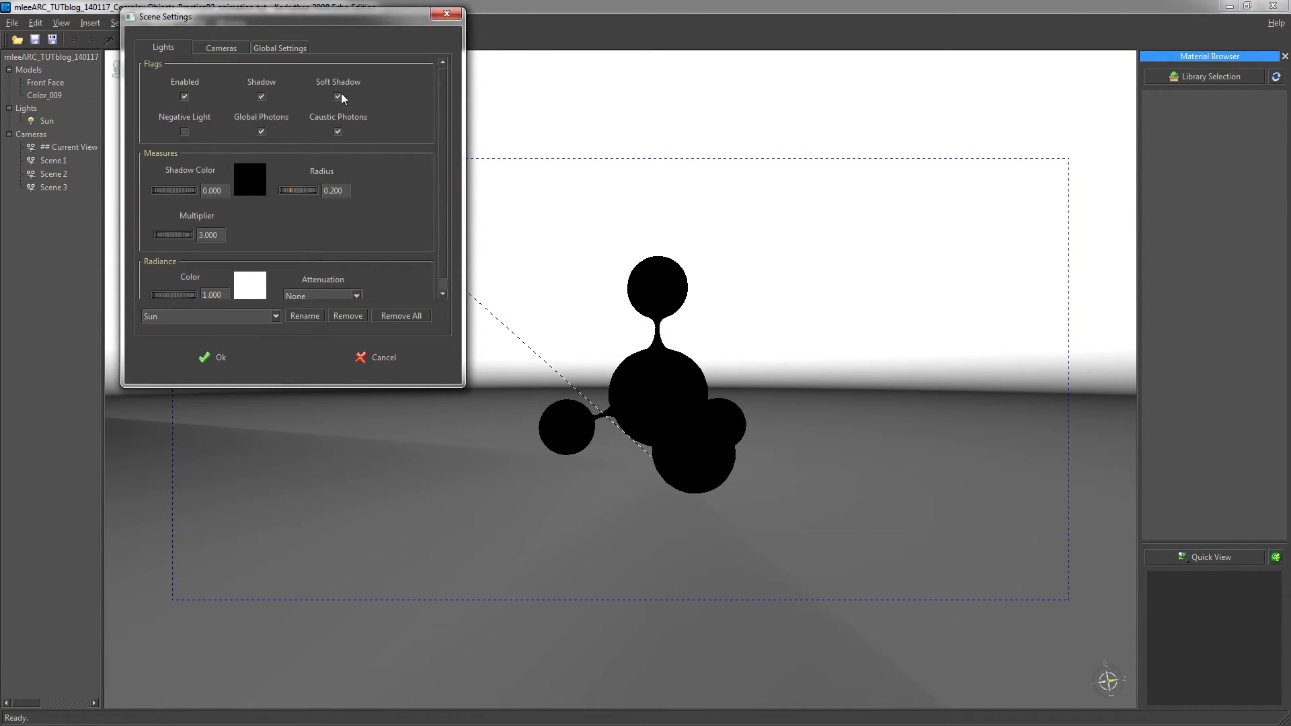
drag(347, 187, 300, 180)
click(216, 357)
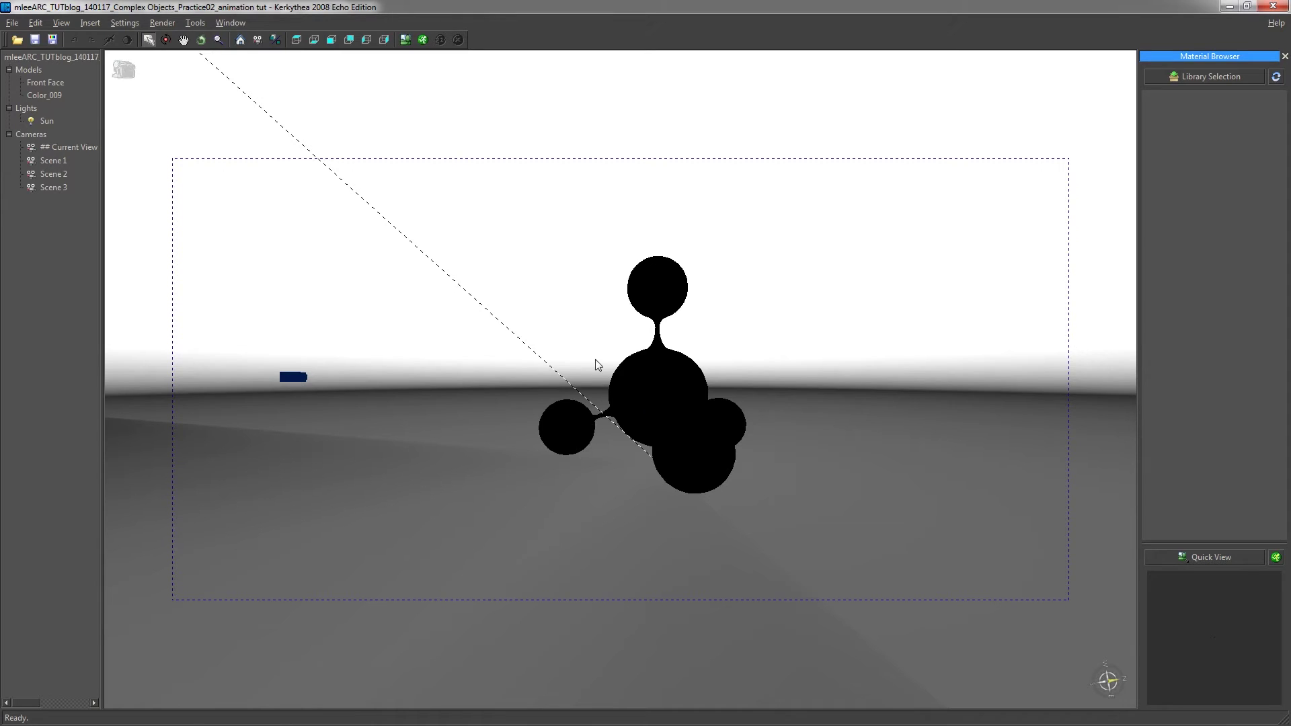
click(640, 398)
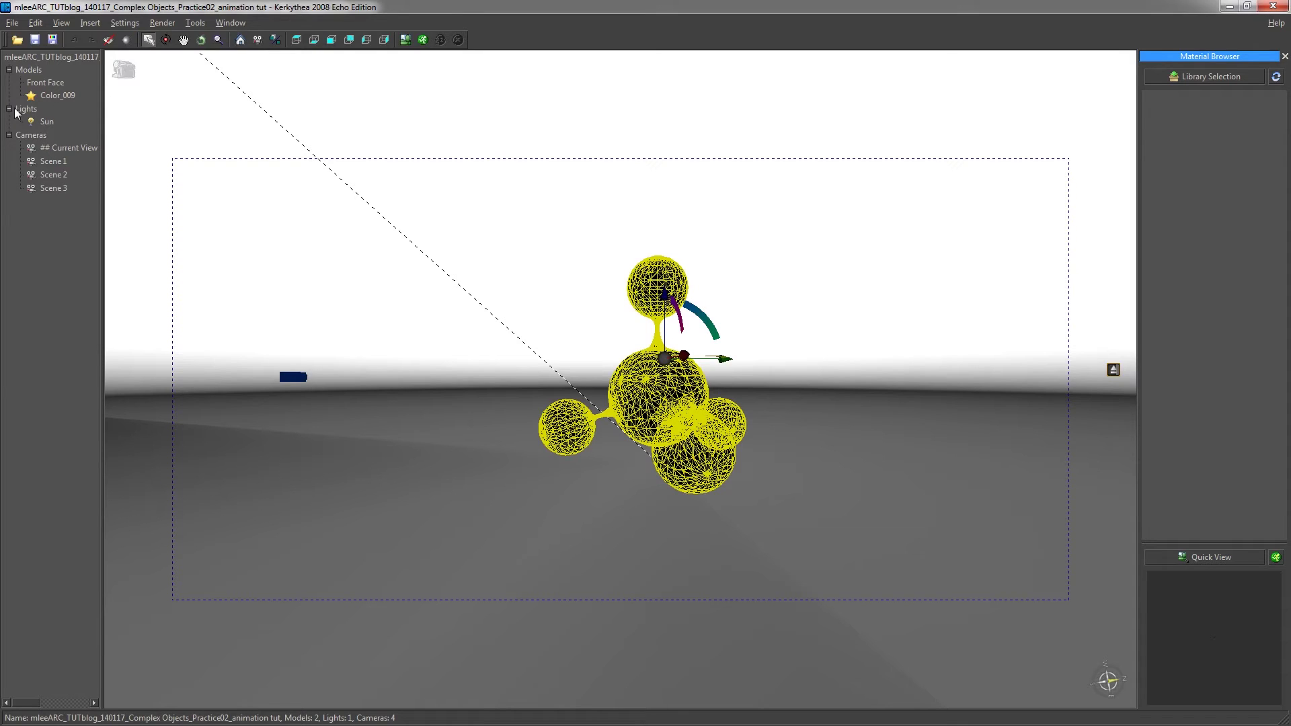
Step: Apply Basic Pack > Silver to the Color_009 molecule and deselect it to view the result
right_click(56, 97)
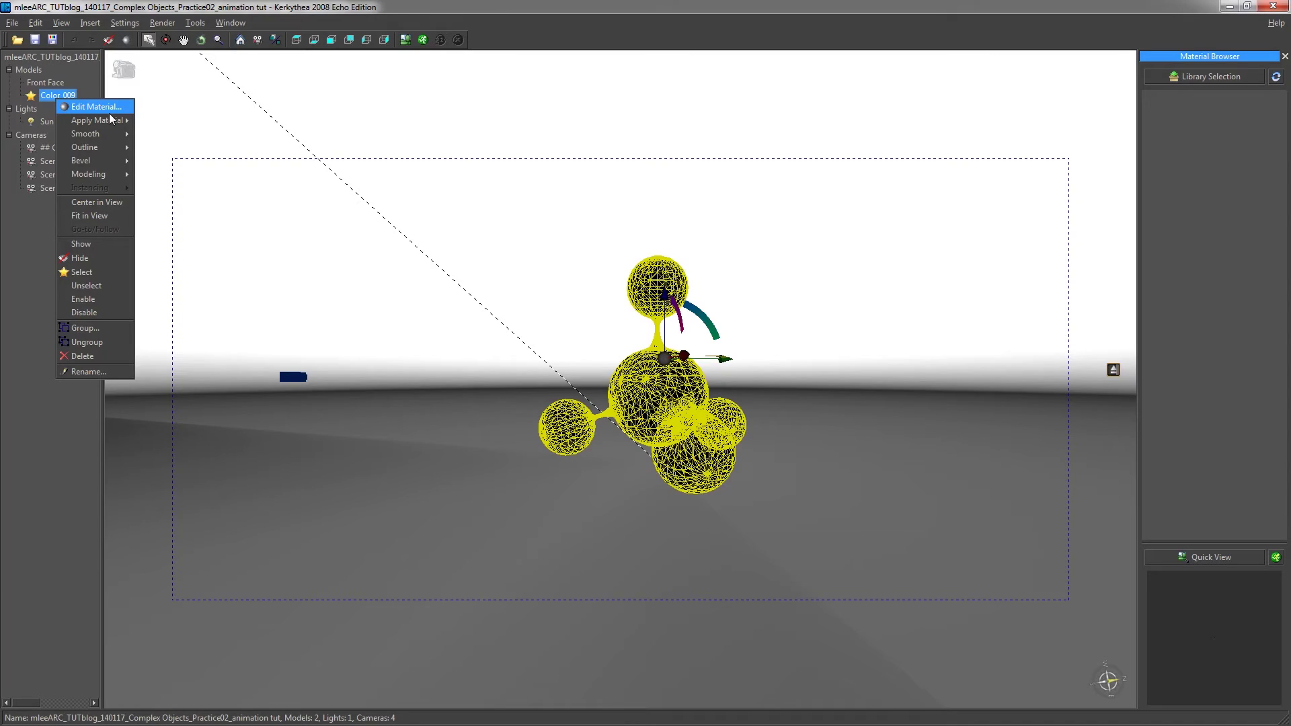
mouse_move(107, 123)
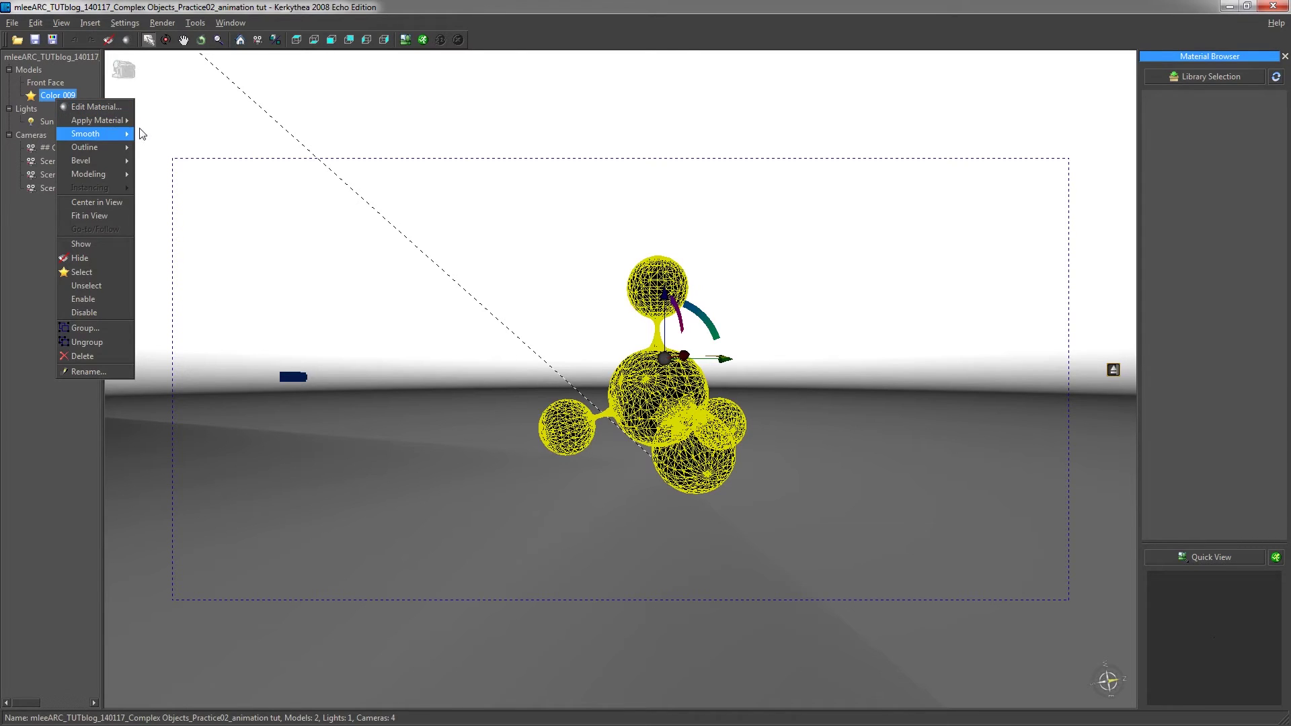
mouse_move(106, 122)
mouse_move(164, 127)
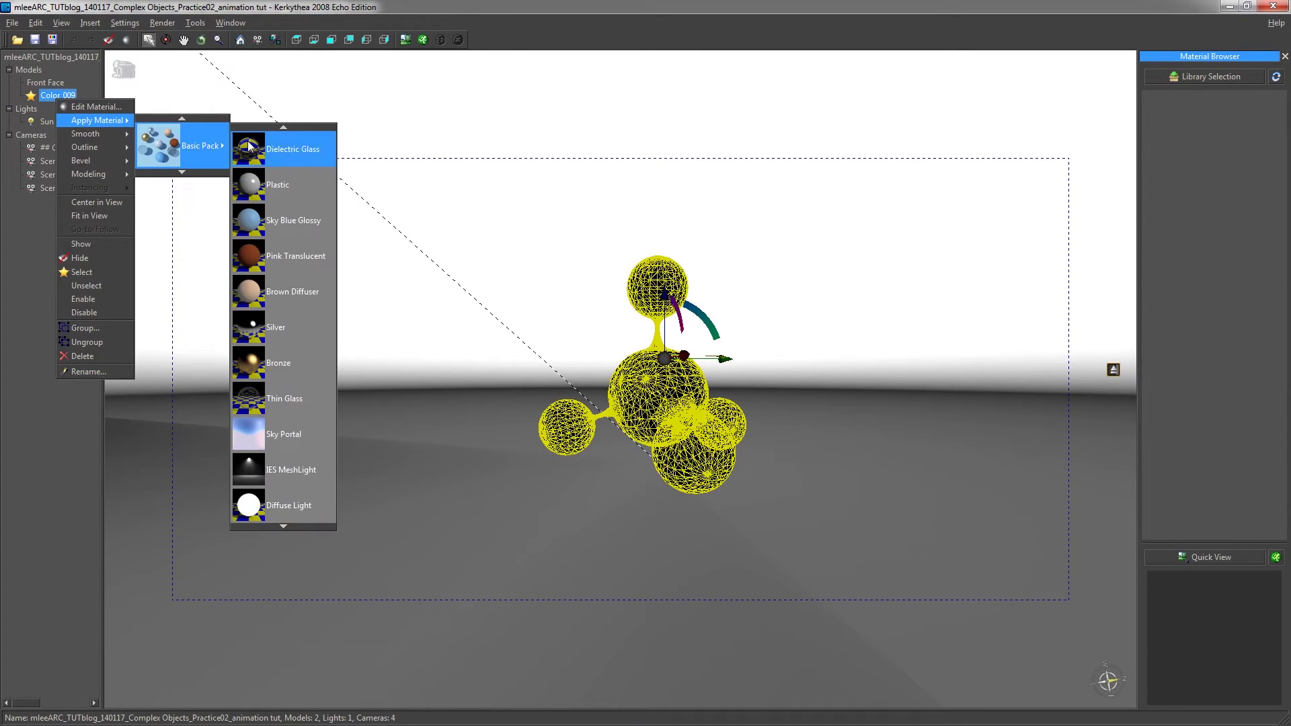
click(268, 325)
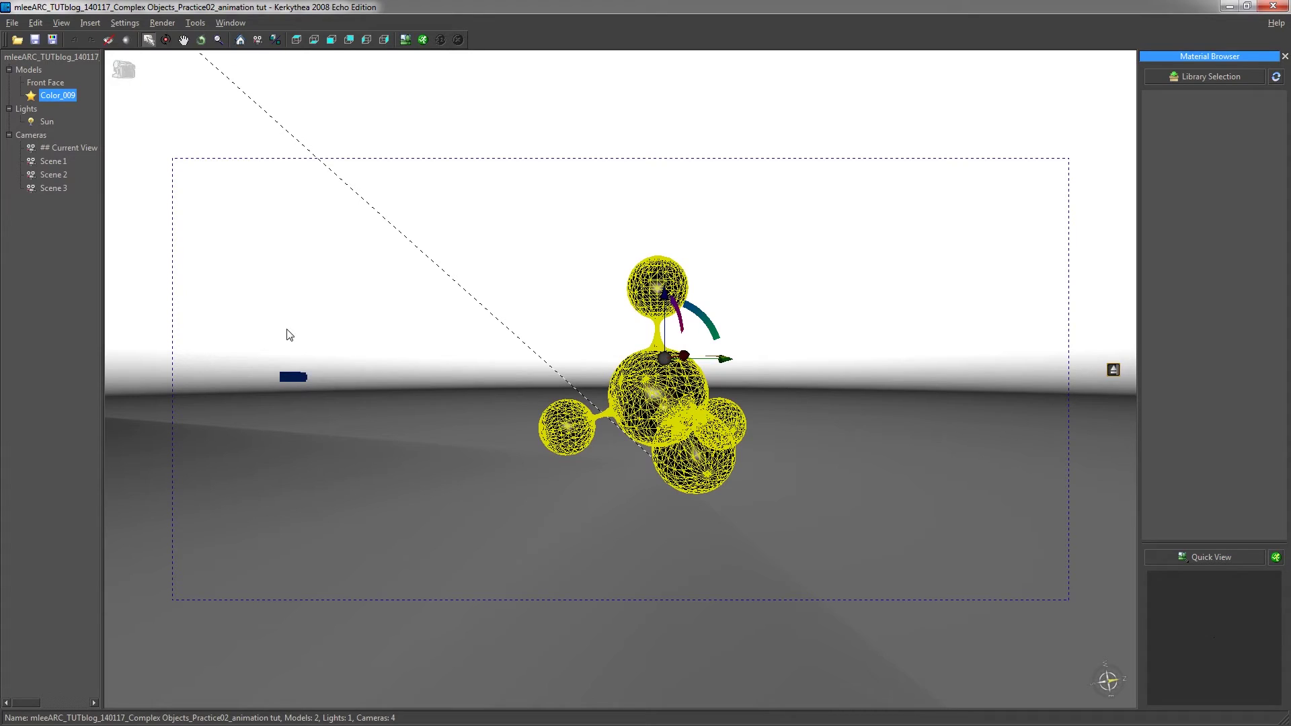
click(634, 497)
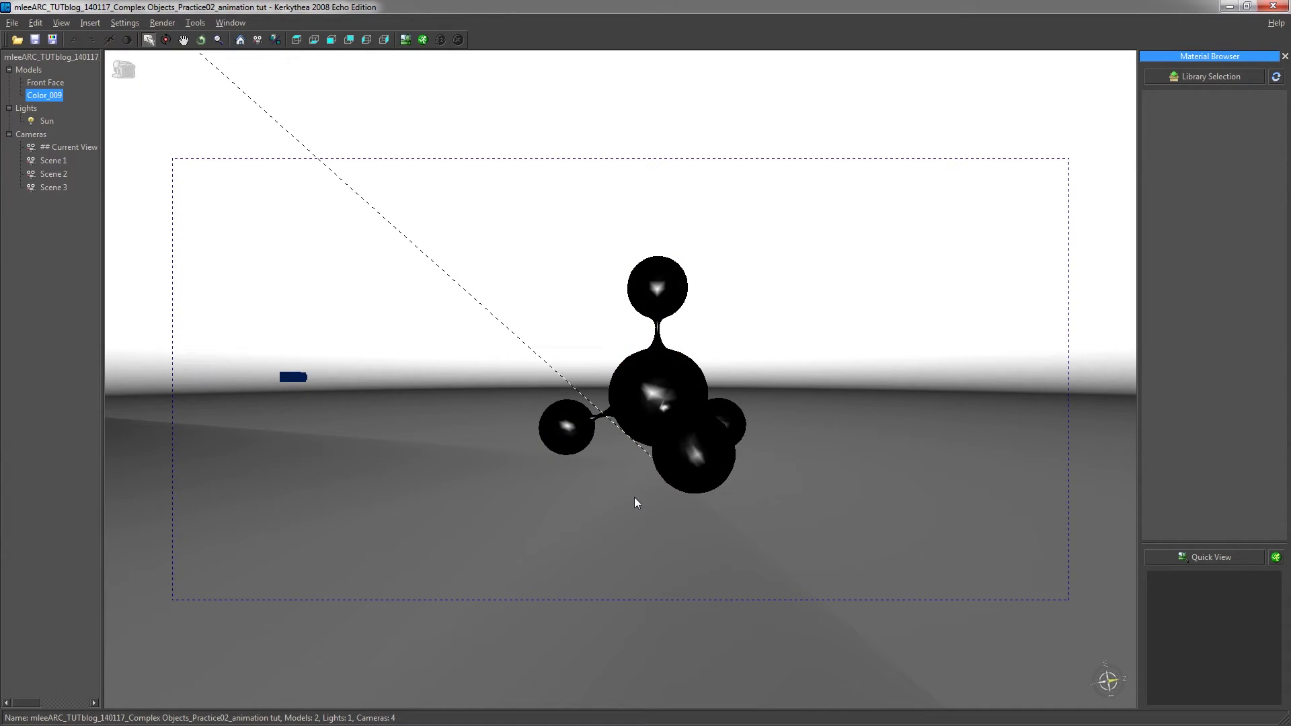
click(651, 425)
click(631, 514)
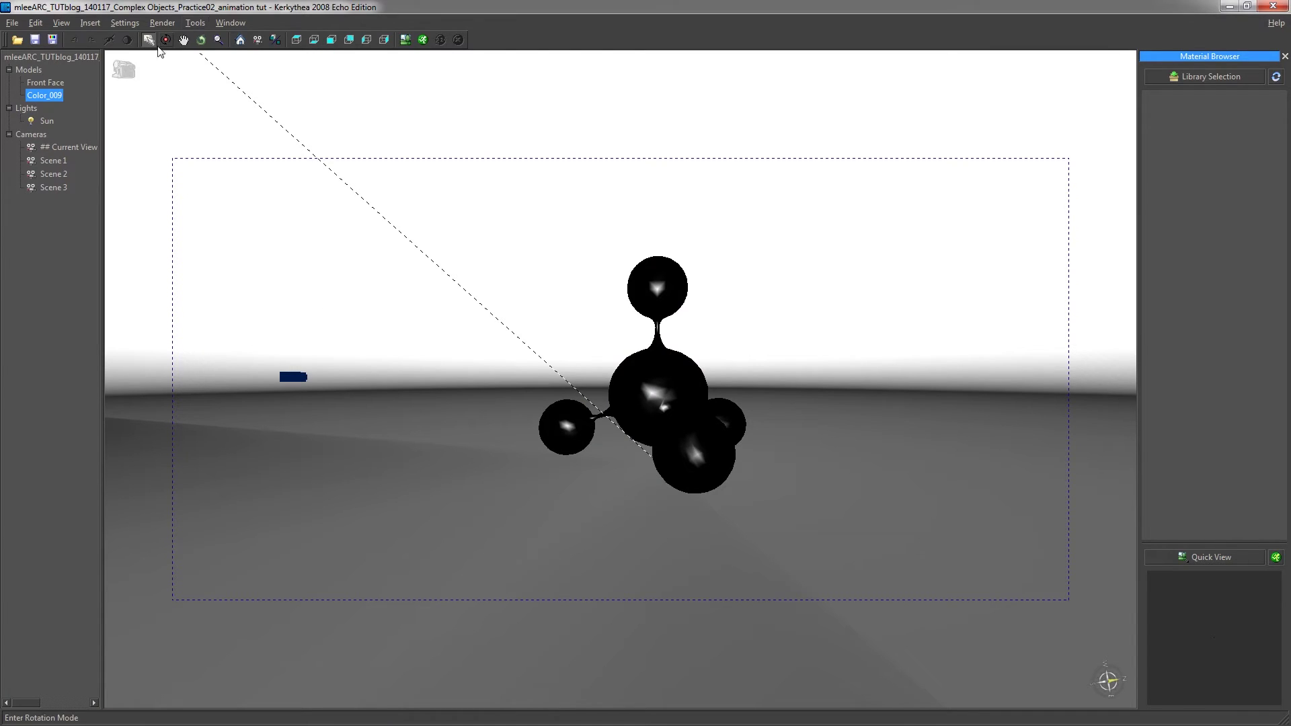
Step: Start a walkthrough animation named 'Animated Walkthrough 01' and set its duration to 3 seconds
click(129, 25)
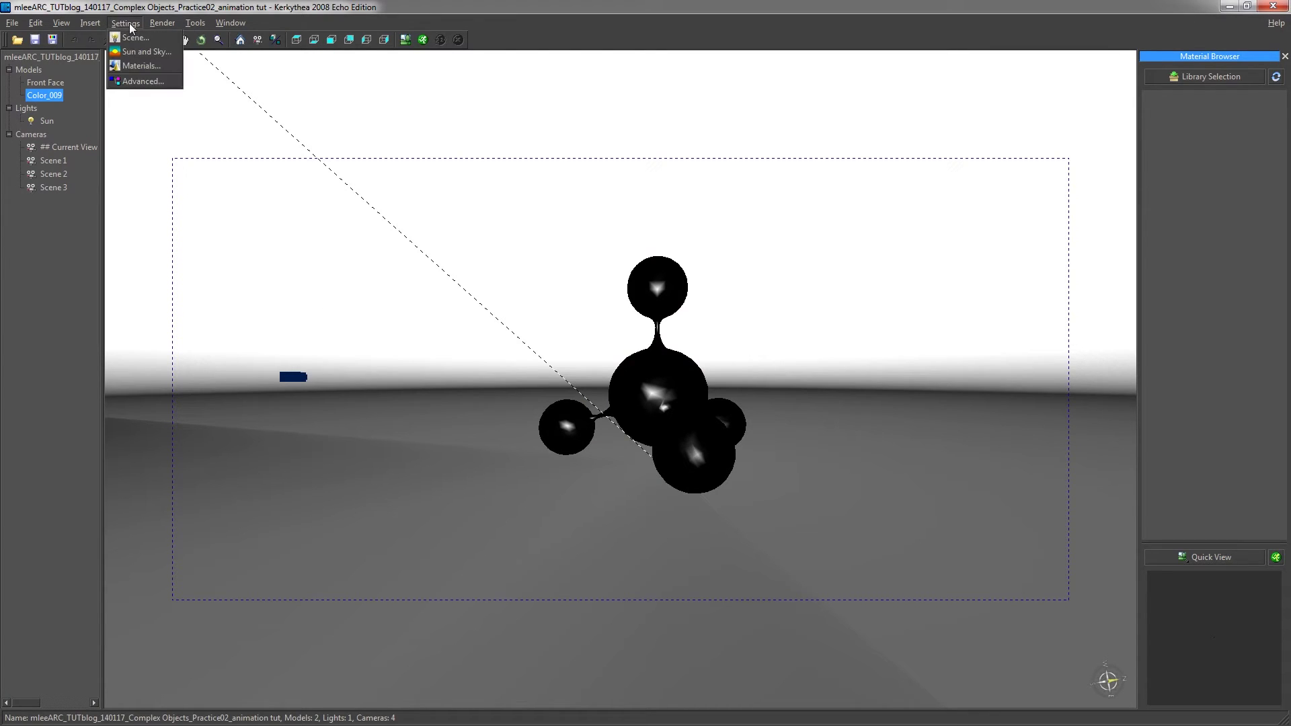
mouse_move(191, 32)
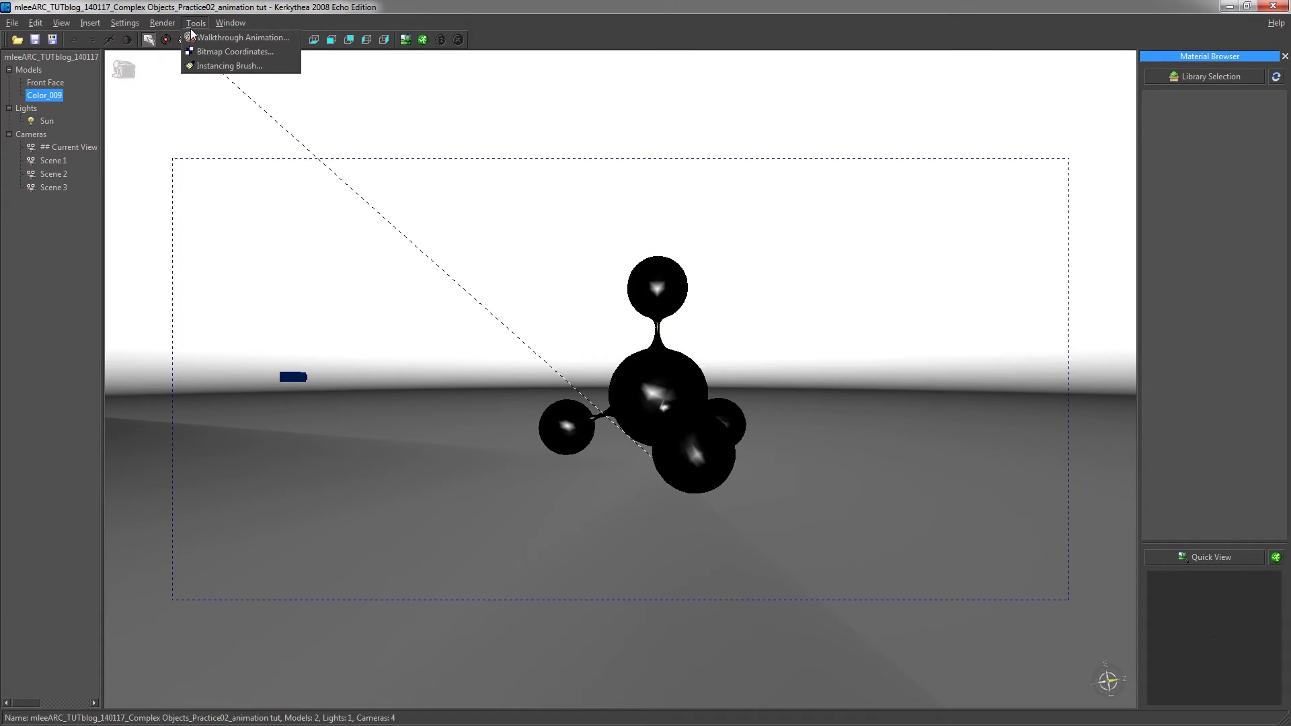
click(239, 37)
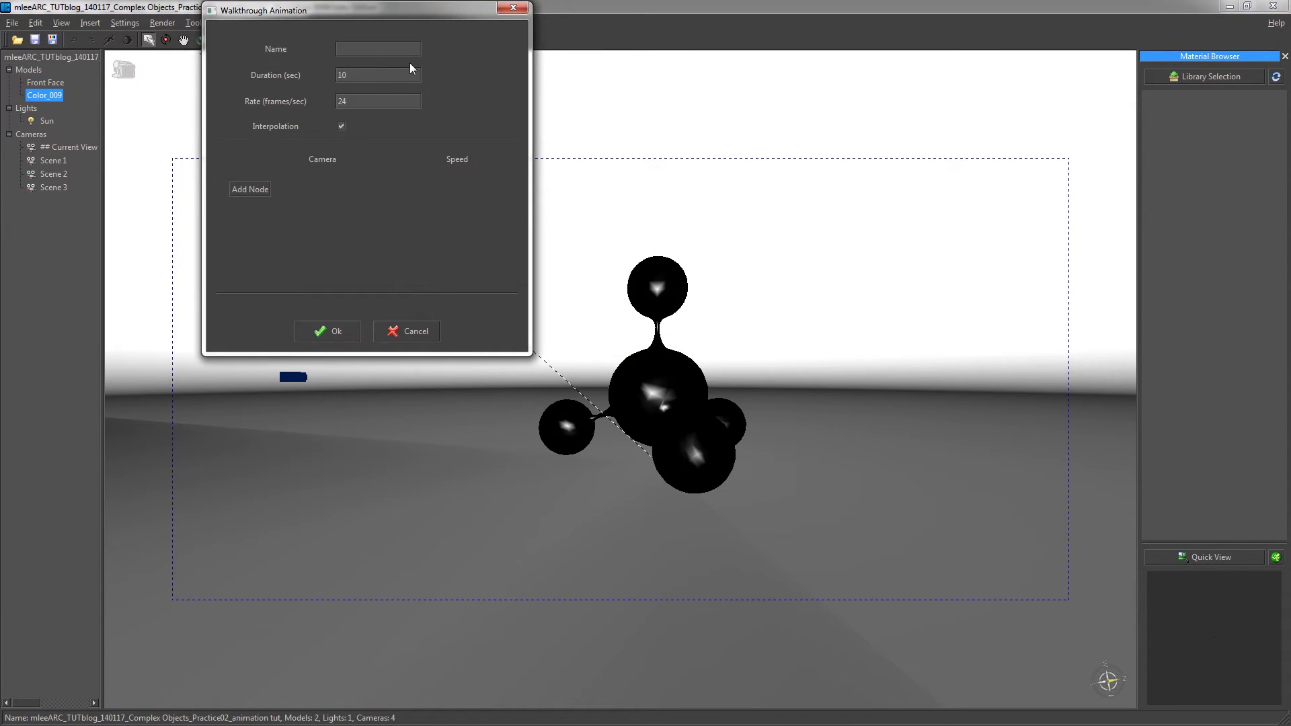
text(Animat)
text(ed Walk)
text(through 01)
drag(390, 71, 291, 70)
Step: Add walkthrough nodes for cameras Scene 1, Scene 2 and Scene 3, confirm, and open render settings
click(250, 189)
click(343, 189)
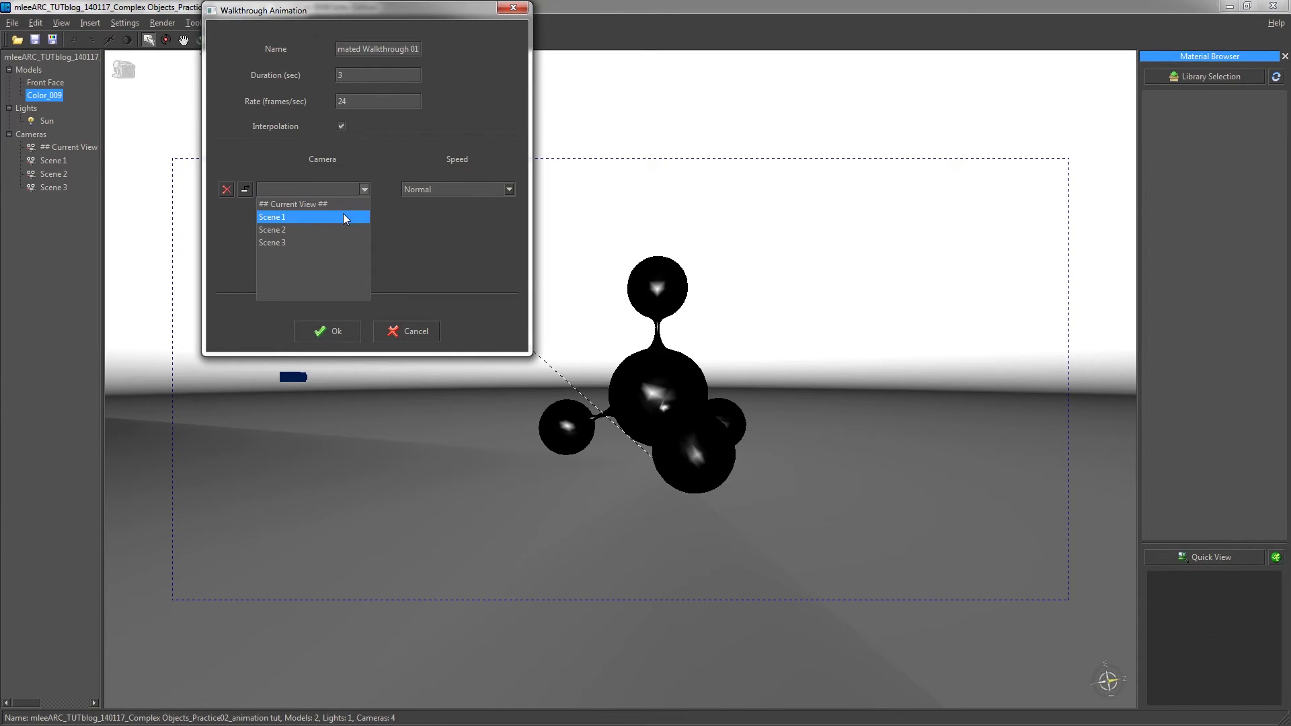
click(342, 217)
click(276, 222)
click(364, 216)
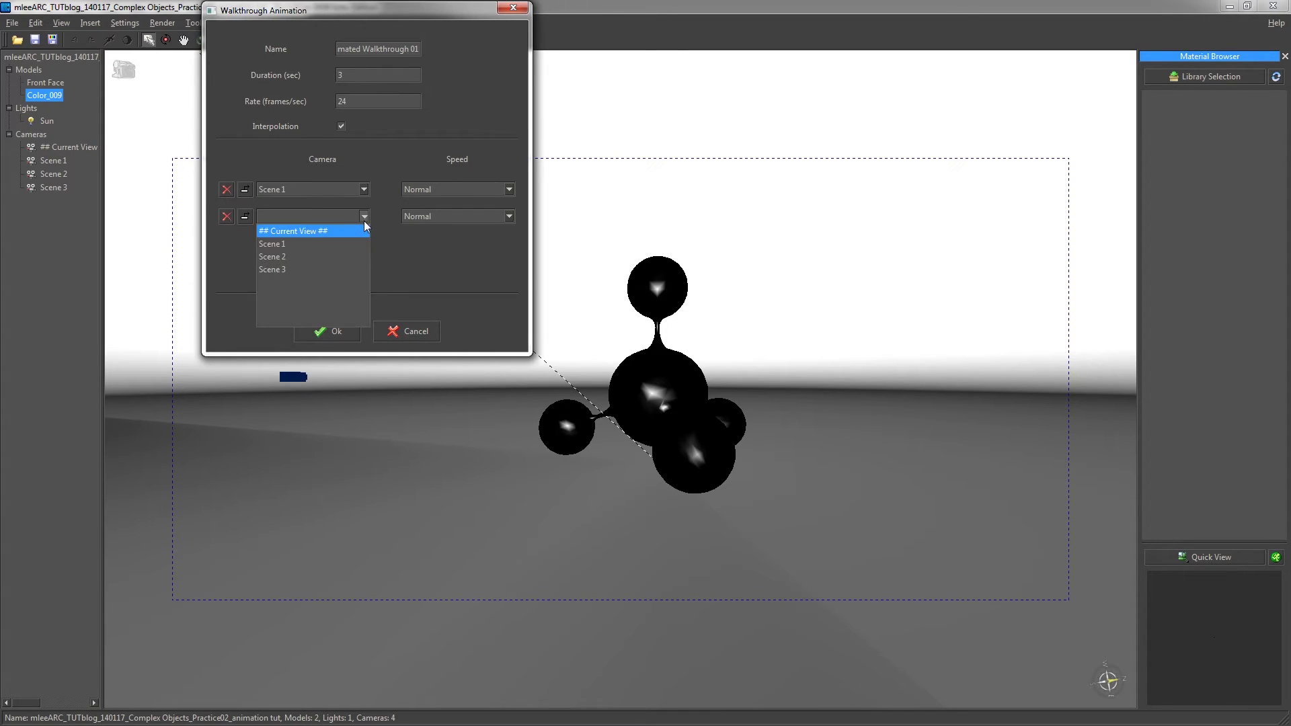
click(343, 257)
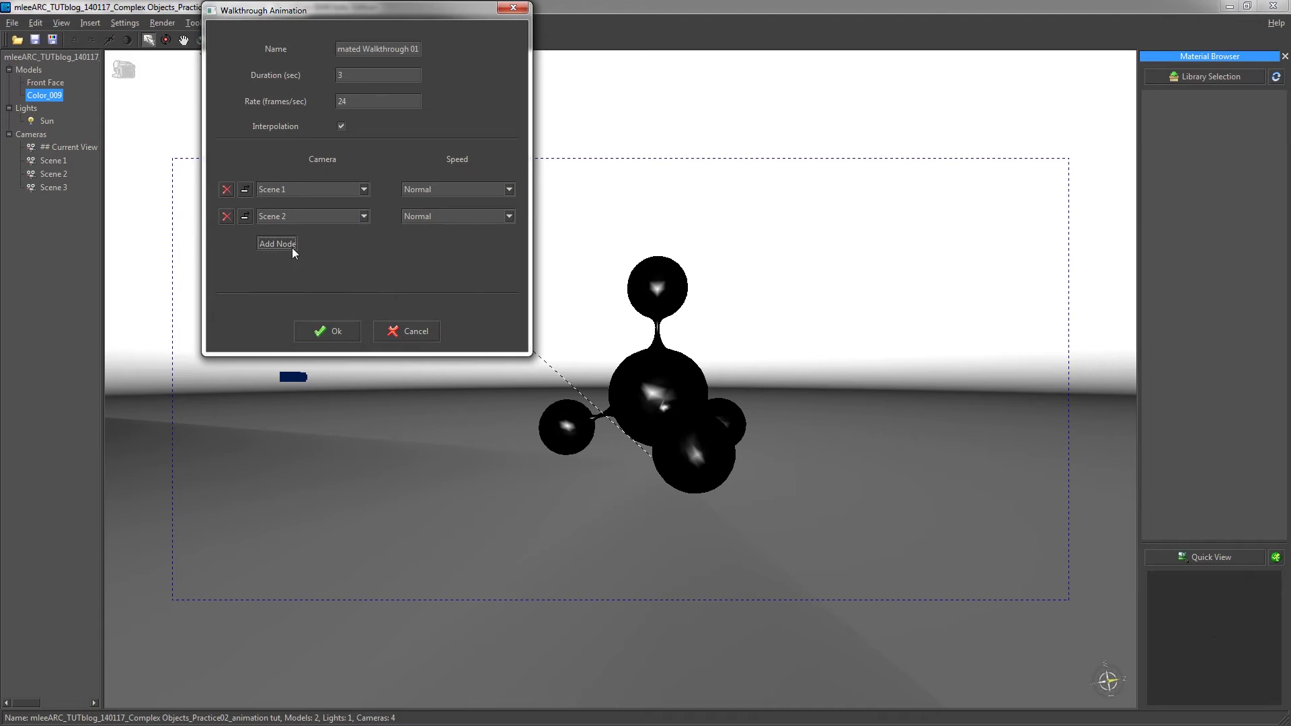
click(292, 247)
click(363, 243)
click(334, 296)
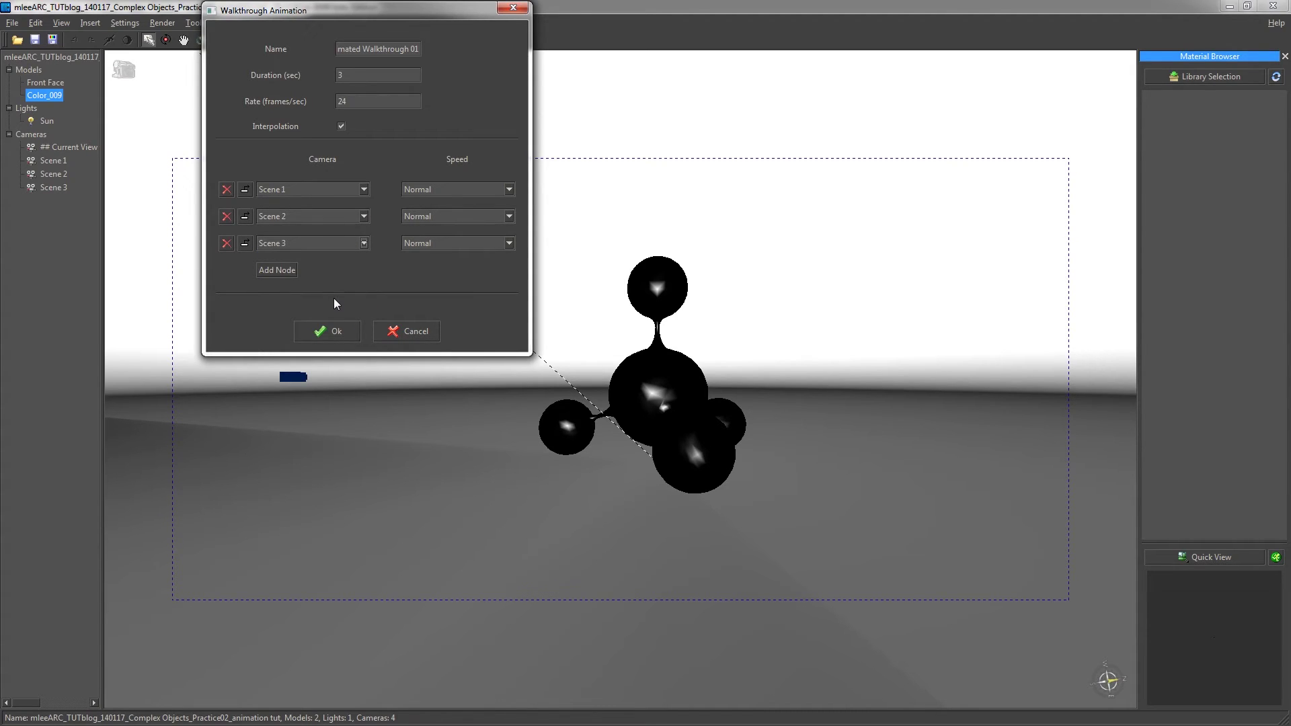
click(311, 328)
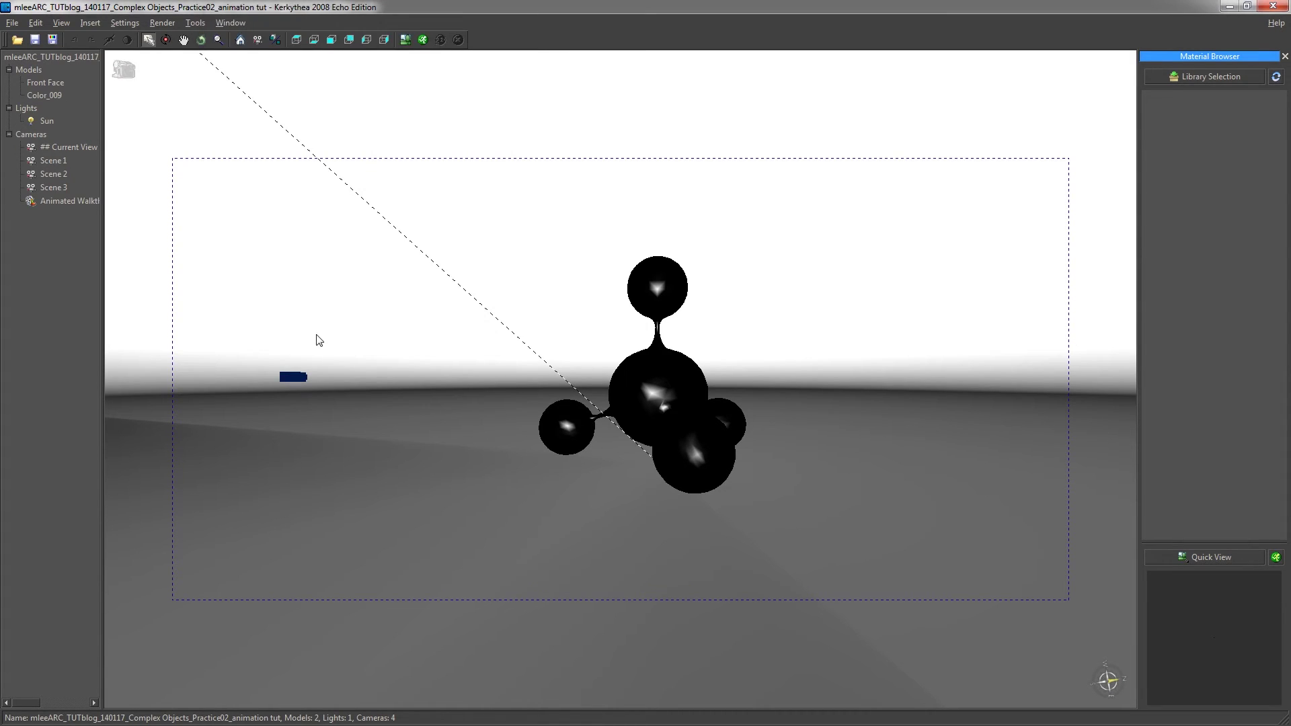
click(427, 42)
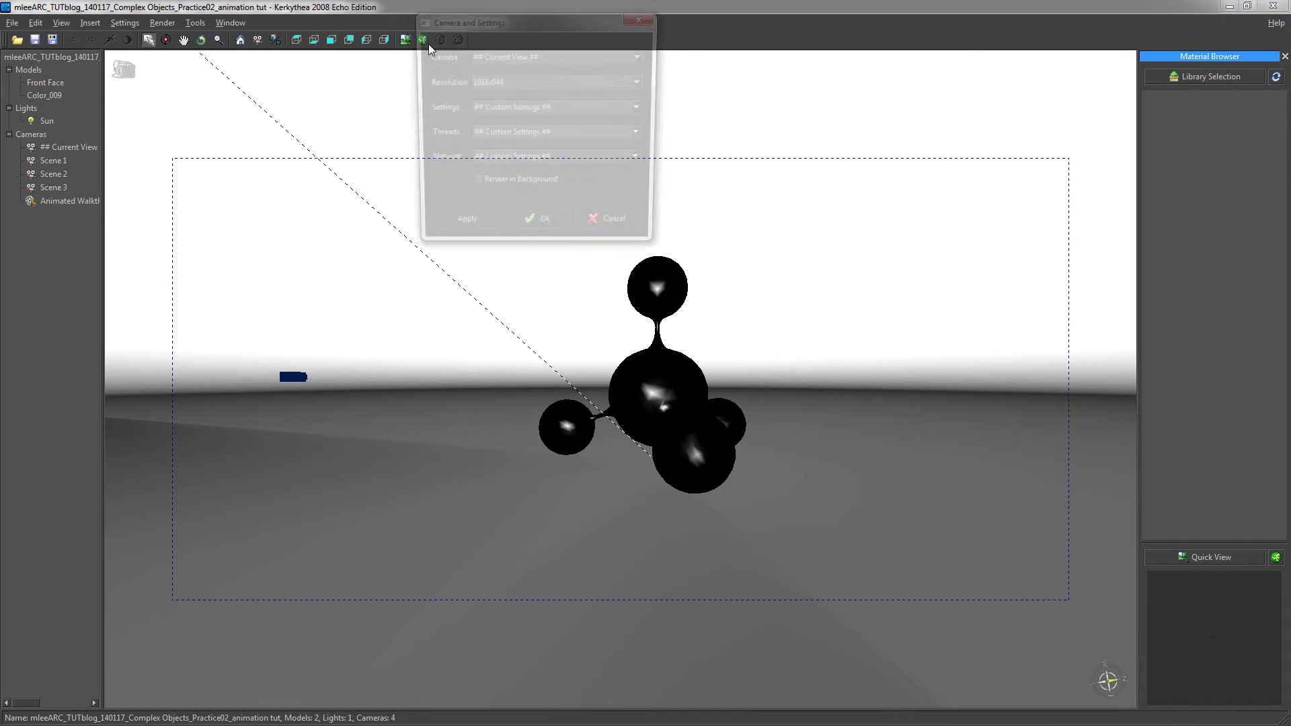
Step: Render Animated Walkthrough 01 at 1280x720 using PhotonMap - Fine + AA 0.3 with 4 threads
click(538, 54)
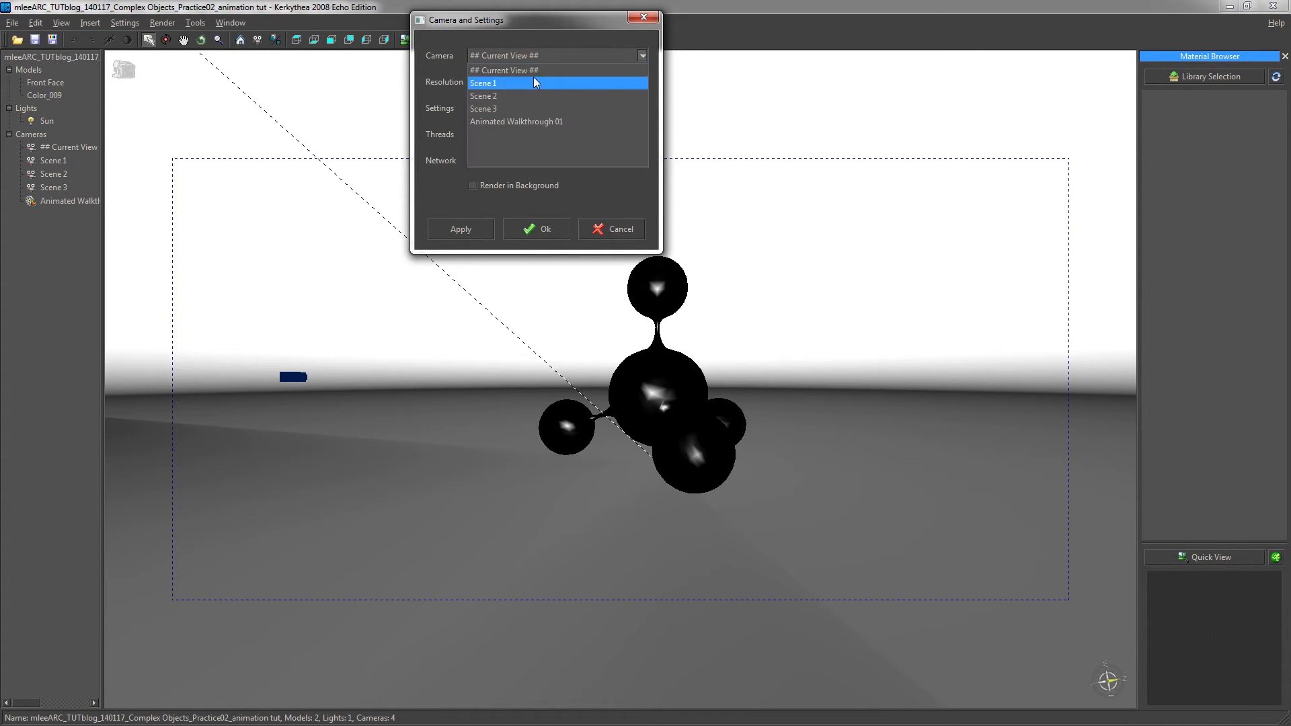
click(545, 123)
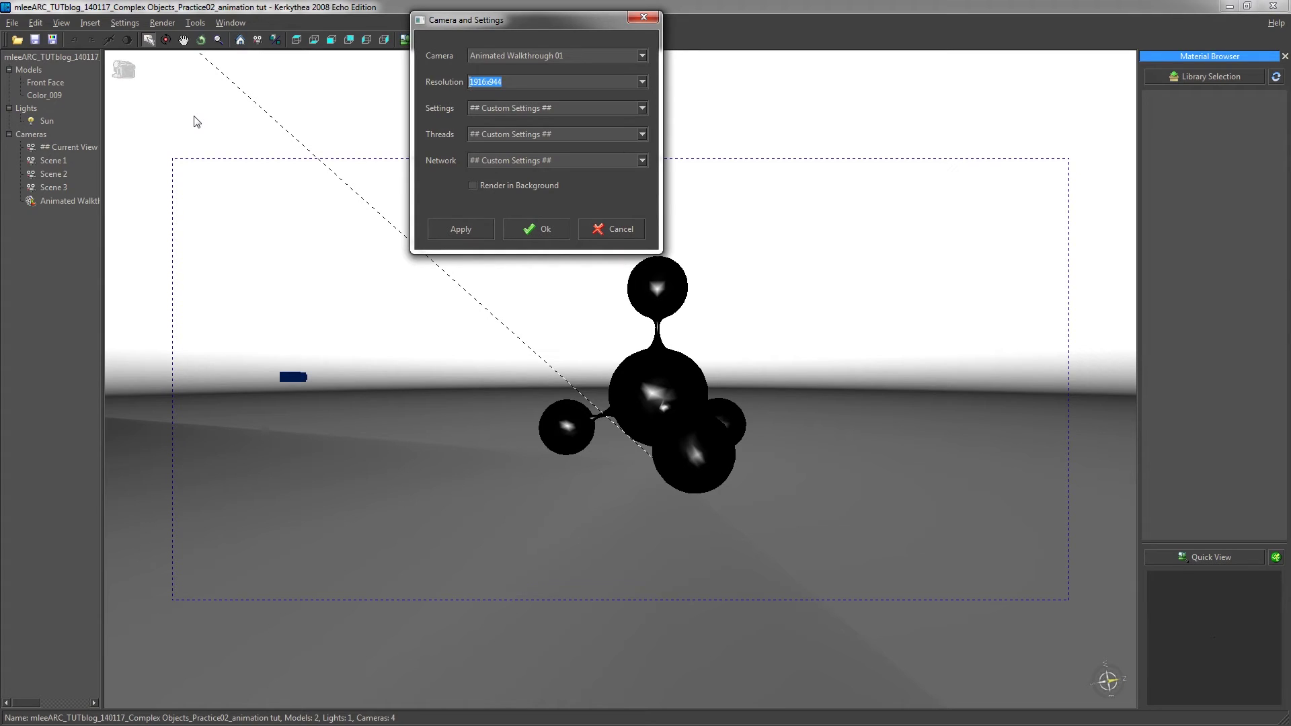
text(1280x720)
click(642, 108)
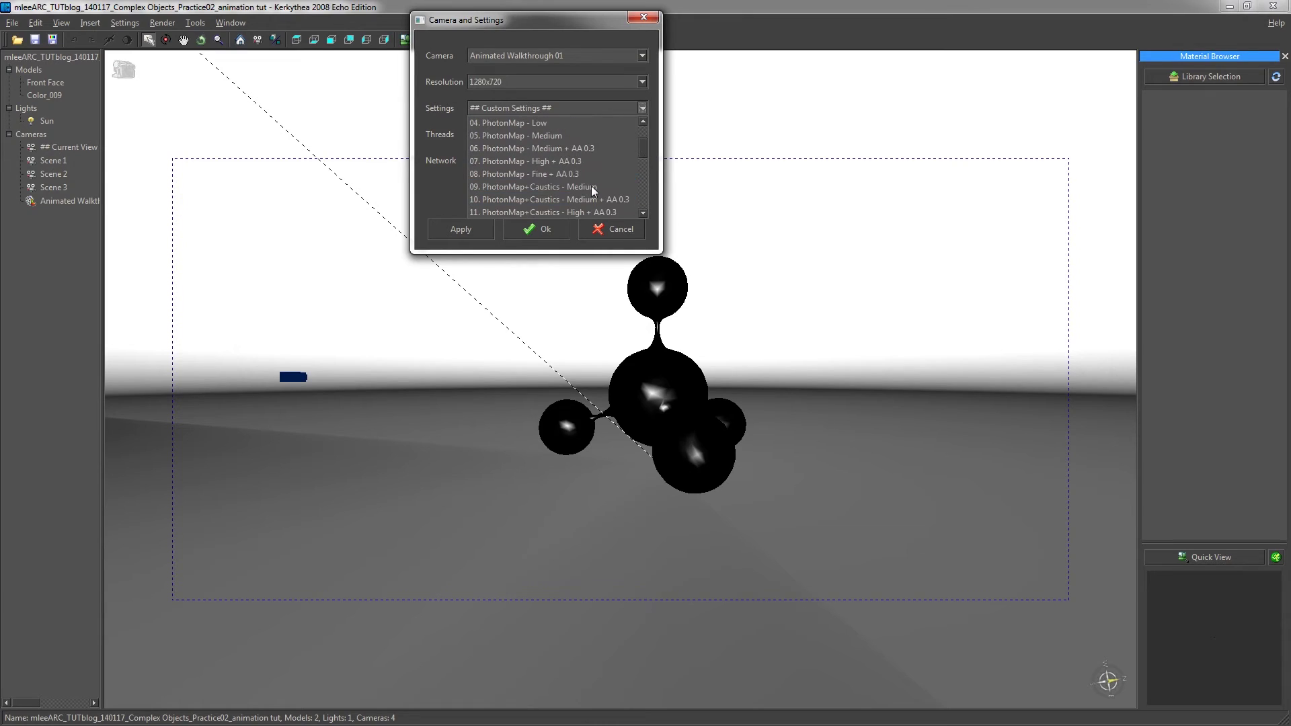
click(556, 174)
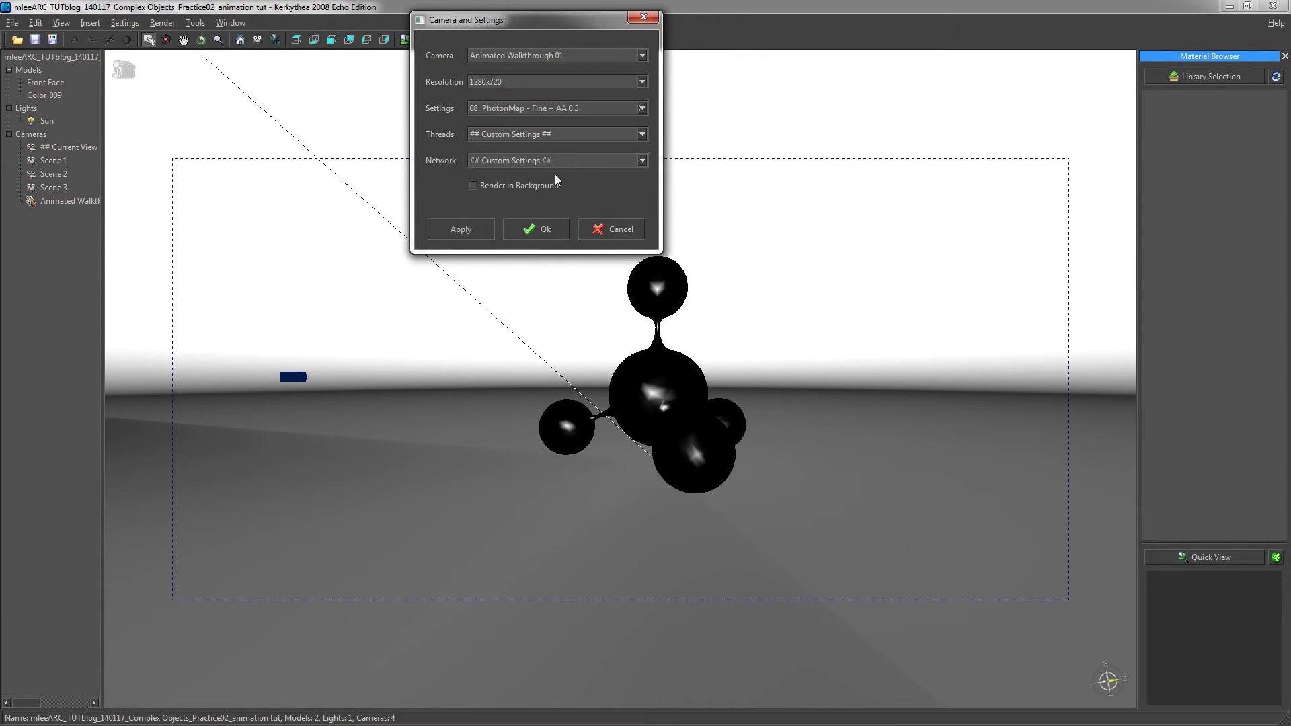
click(643, 137)
click(614, 186)
click(642, 161)
click(642, 164)
Step: Confirm the render settings and save frames as PNG into a new folder cache01
click(537, 230)
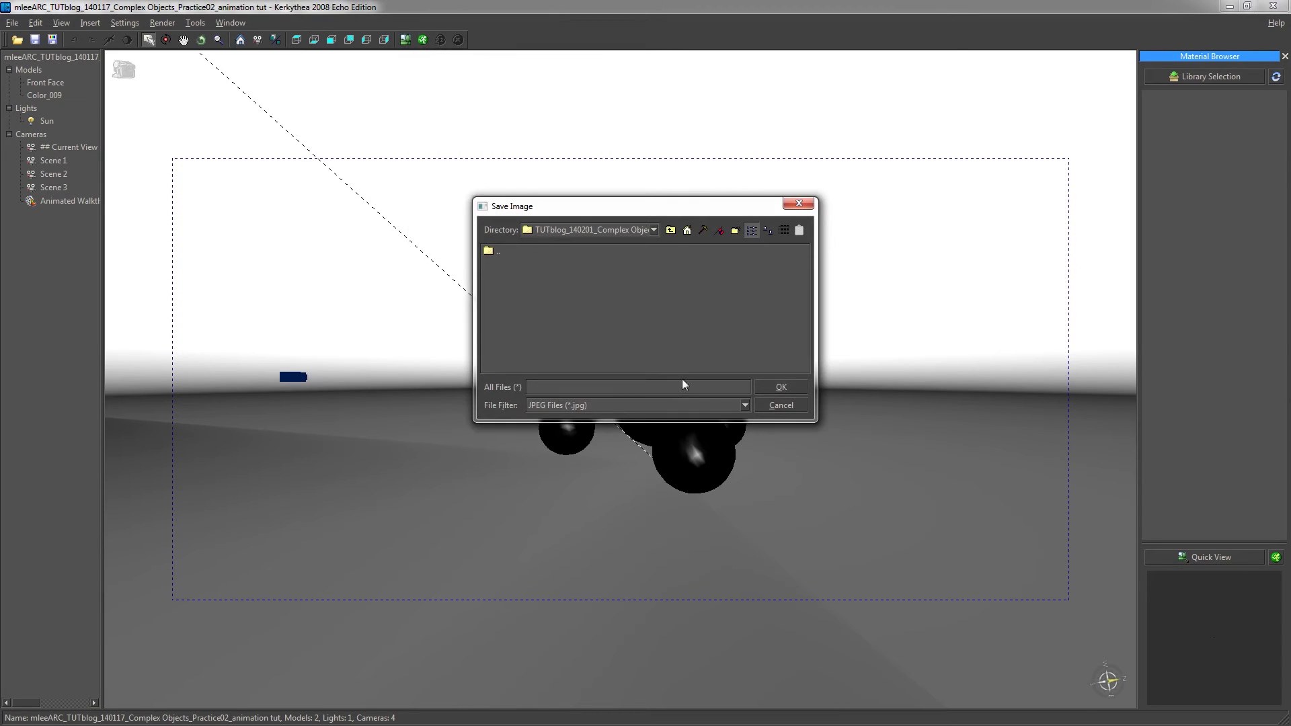
click(744, 406)
click(724, 430)
click(736, 230)
text(c)
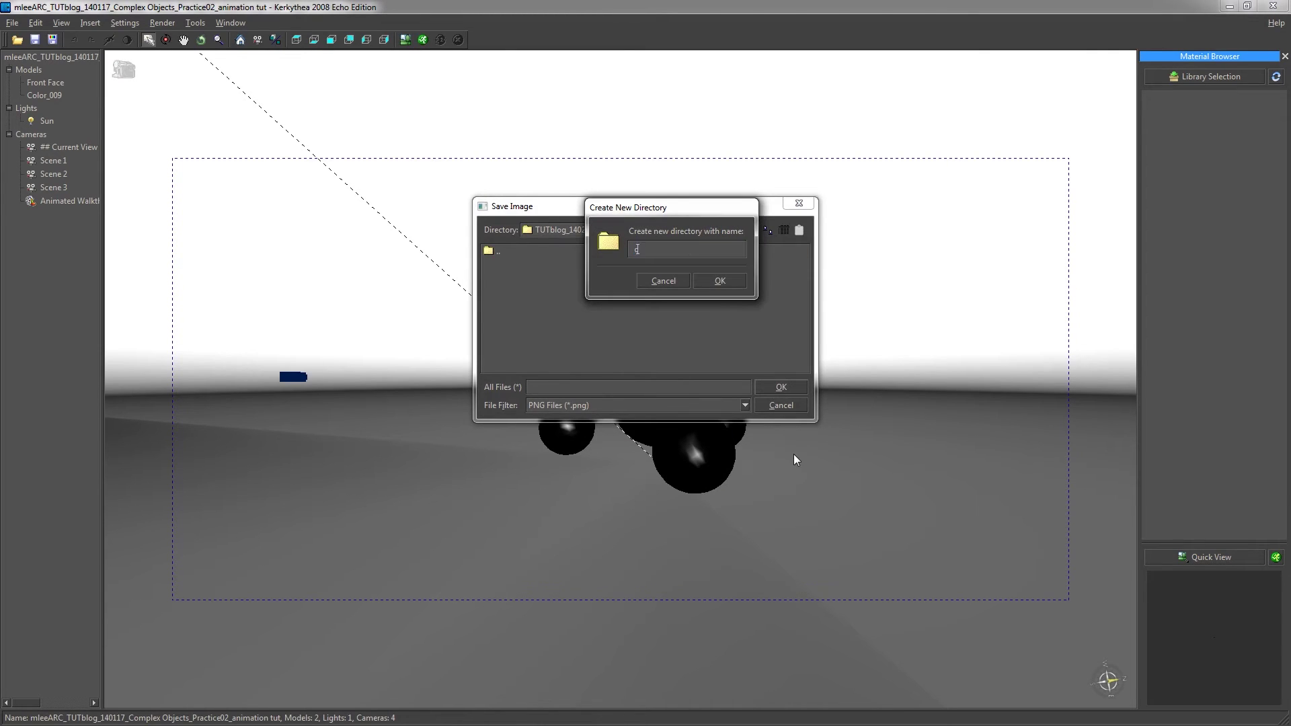
text(ache01)
click(731, 280)
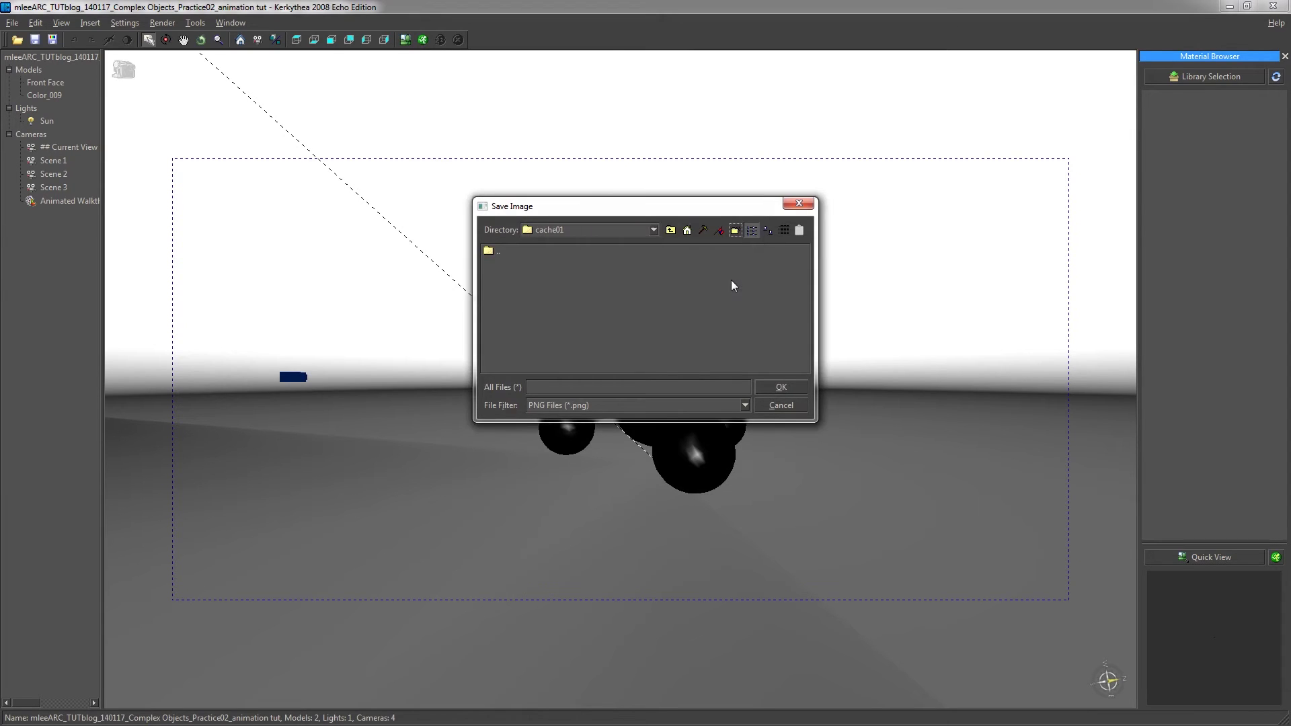
Step: Name the output 'Complex Objects Animation' and start rendering the frames
click(581, 390)
text(A)
key(BackSpace)
text(Complex Objects Animation_)
click(778, 387)
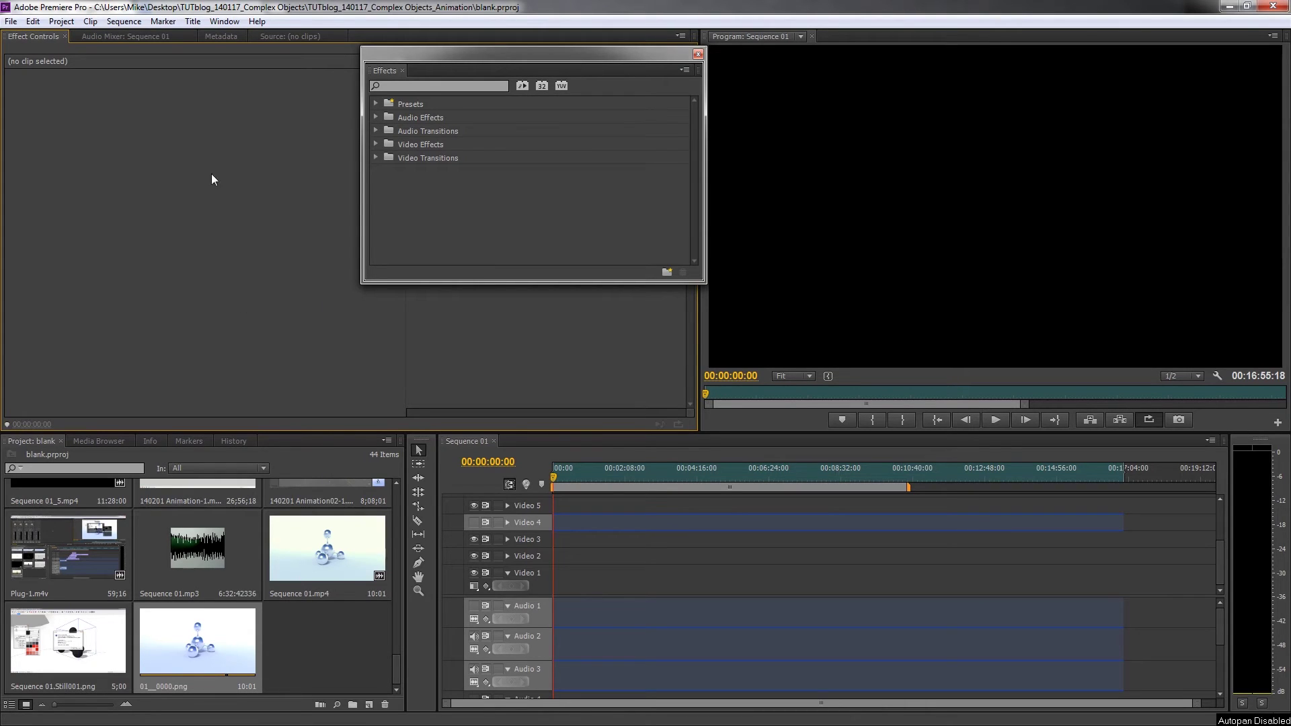
Step: Import 01_0000.png as an image sequence and place it at the start of Video 1
click(11, 21)
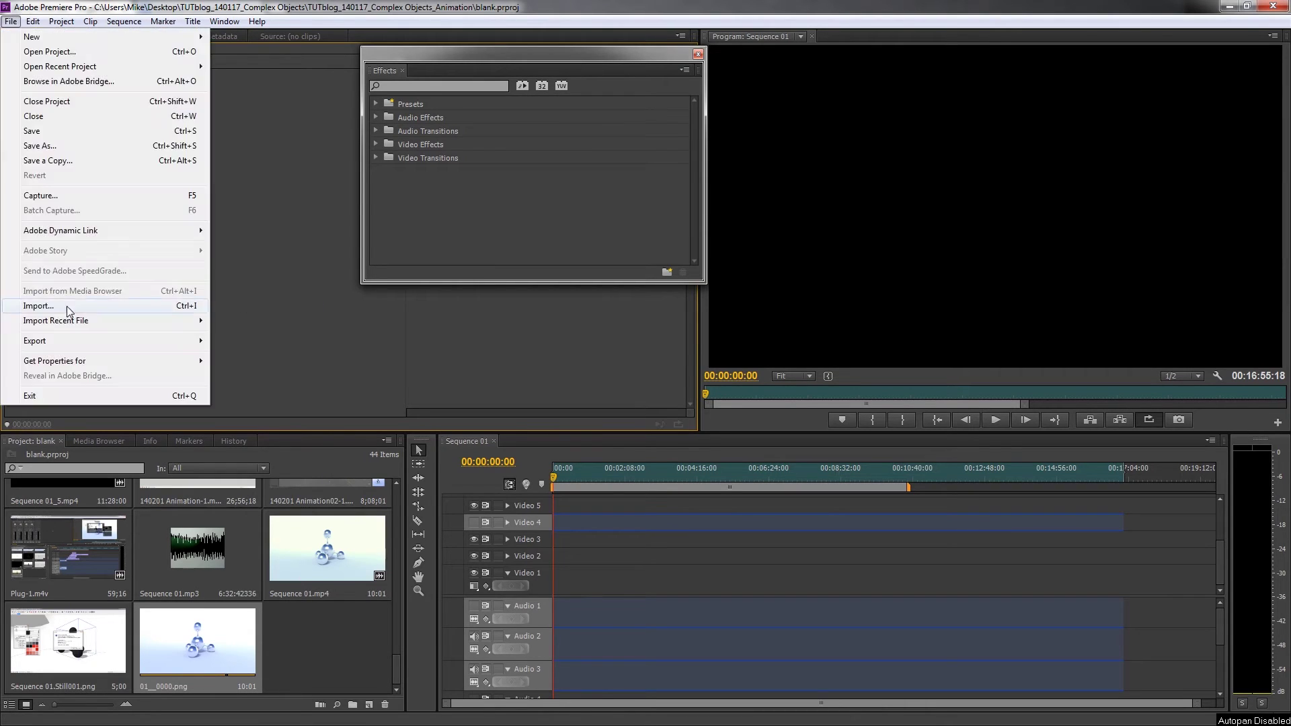
click(66, 305)
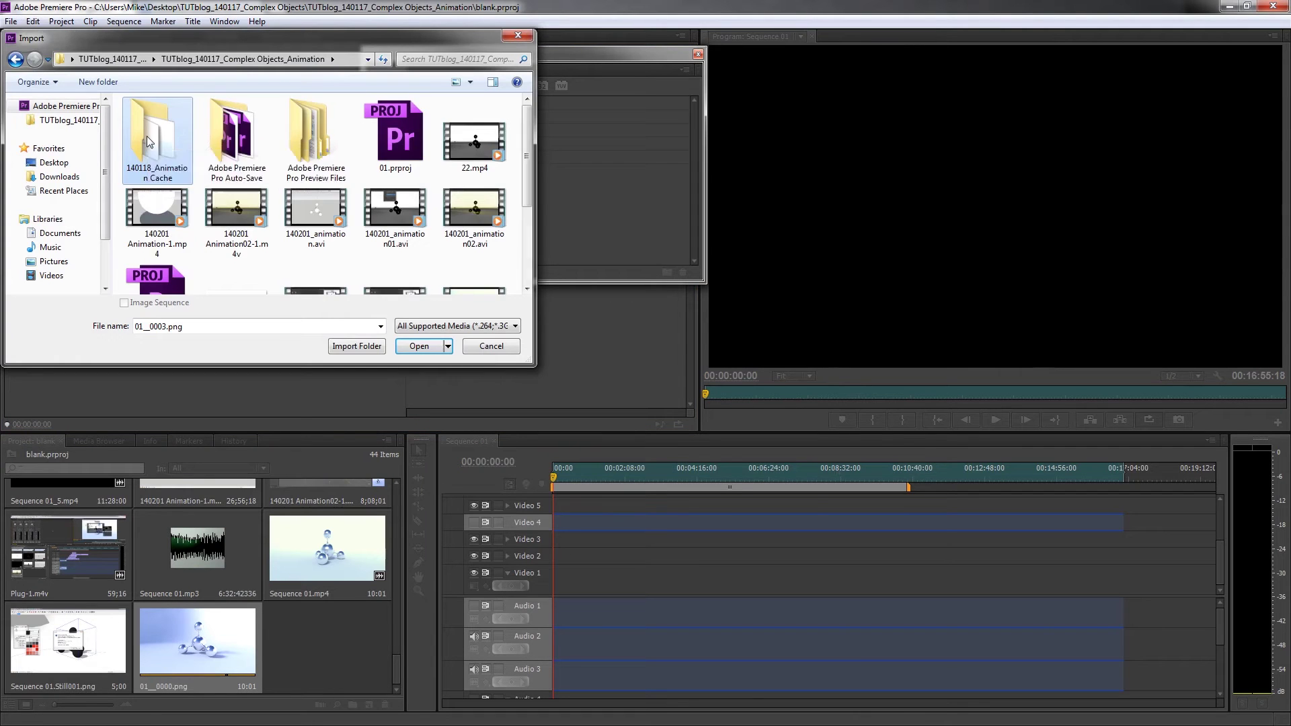
click(147, 136)
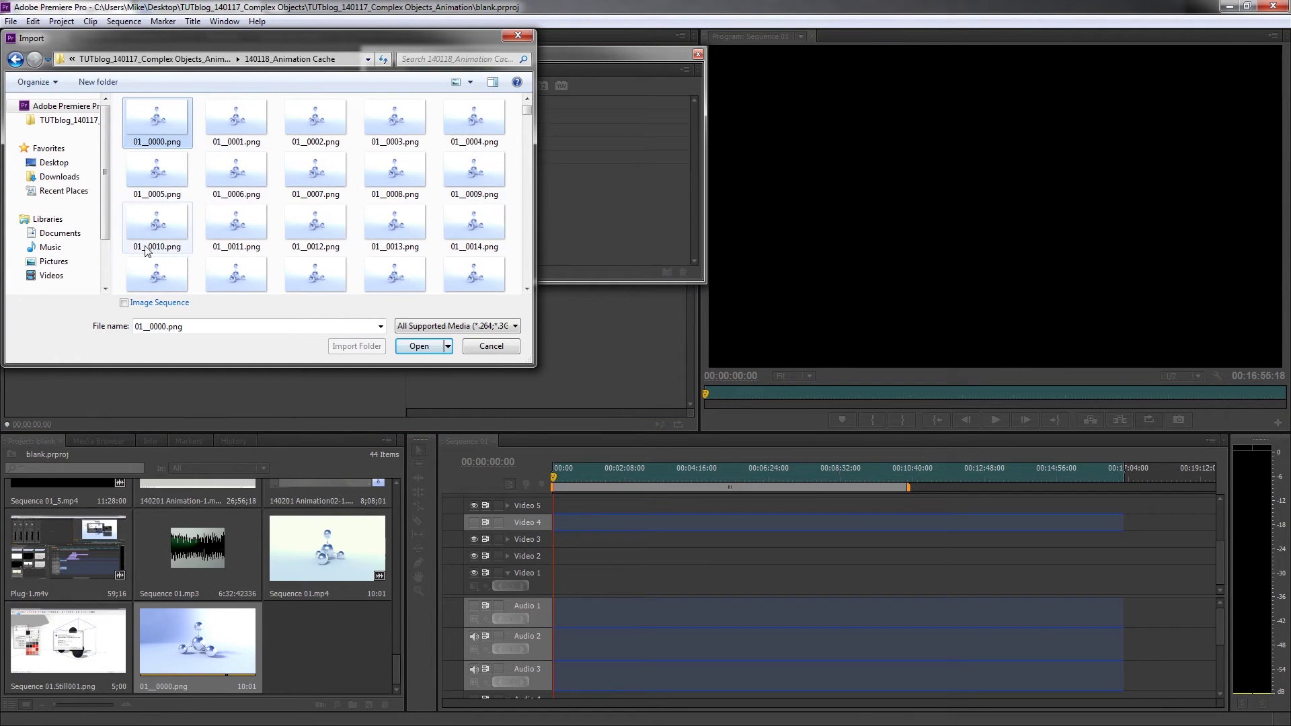
click(124, 303)
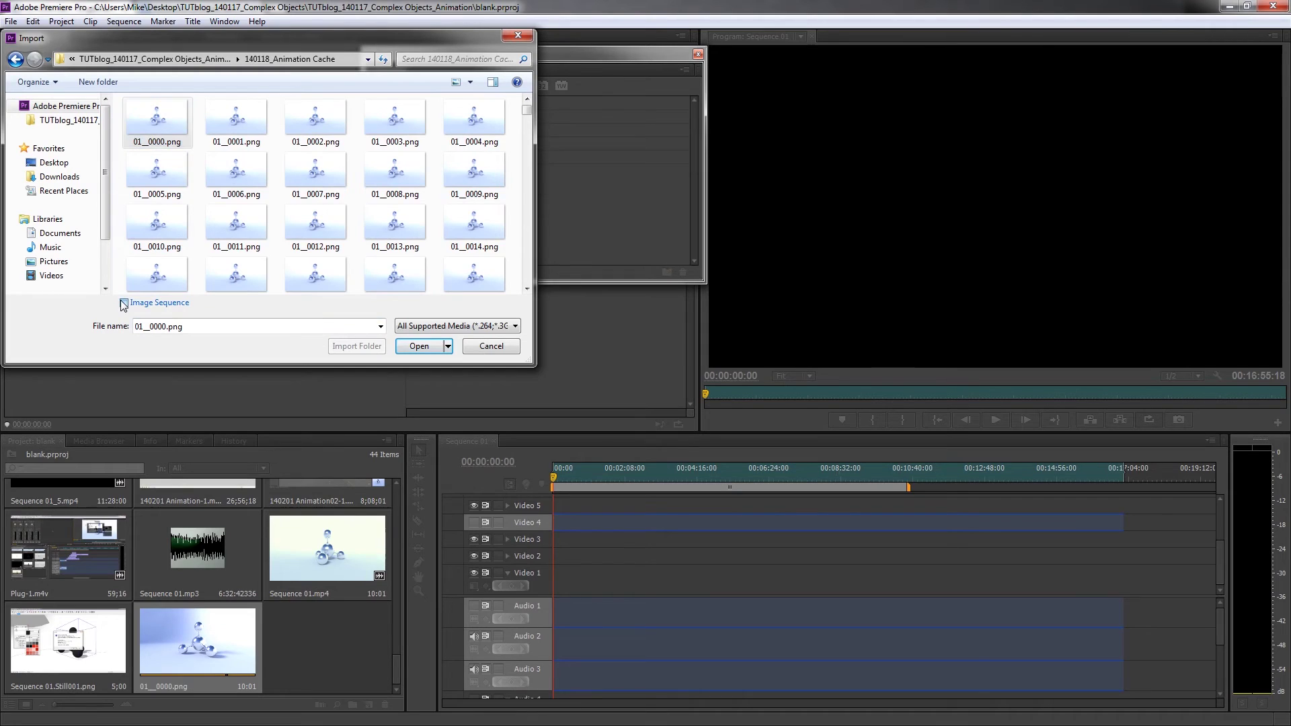
click(411, 348)
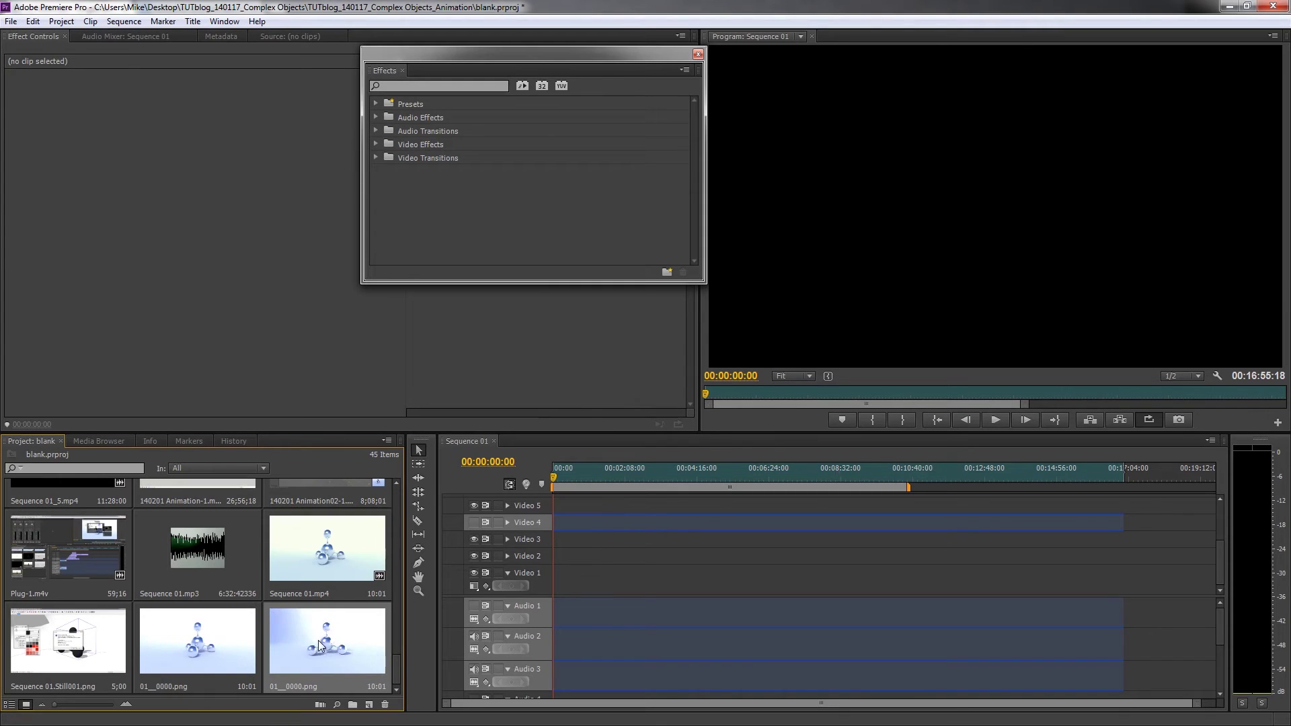
drag(309, 644, 556, 579)
Step: Preview the sequence, then set the H.264 export output file to Sequence 01_1.mp4
click(1000, 419)
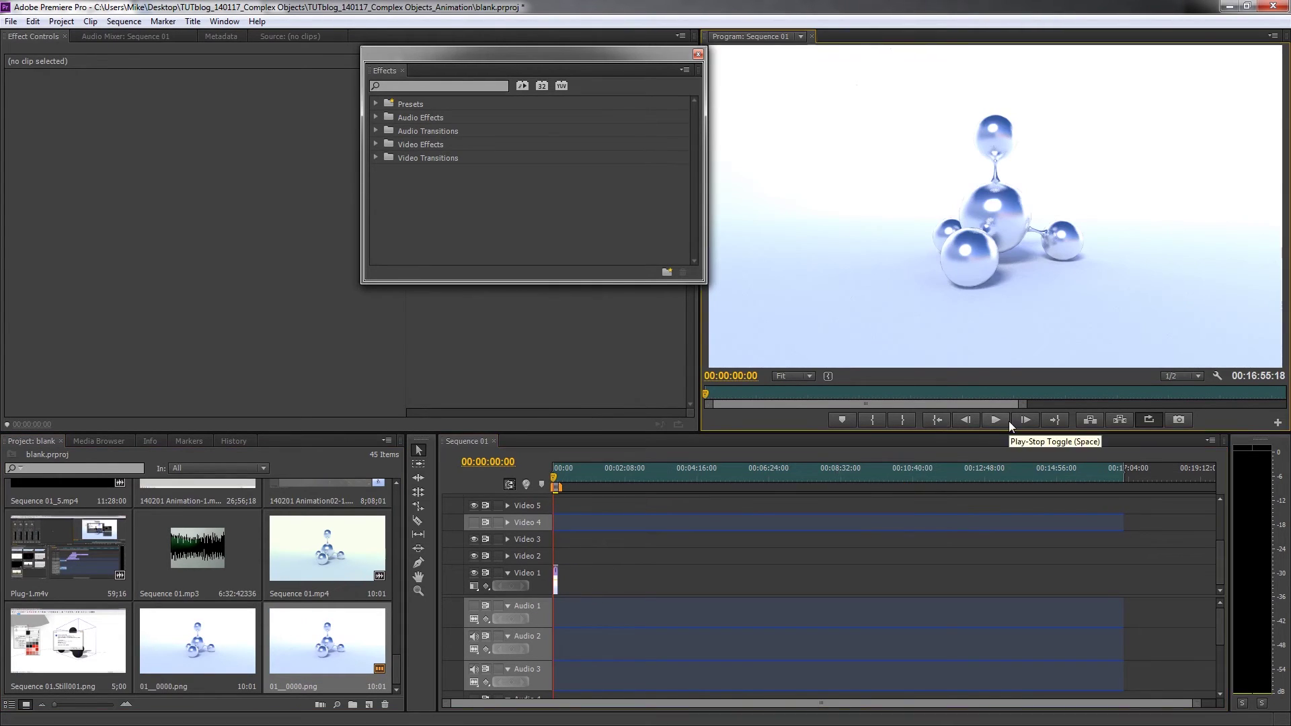
click(999, 420)
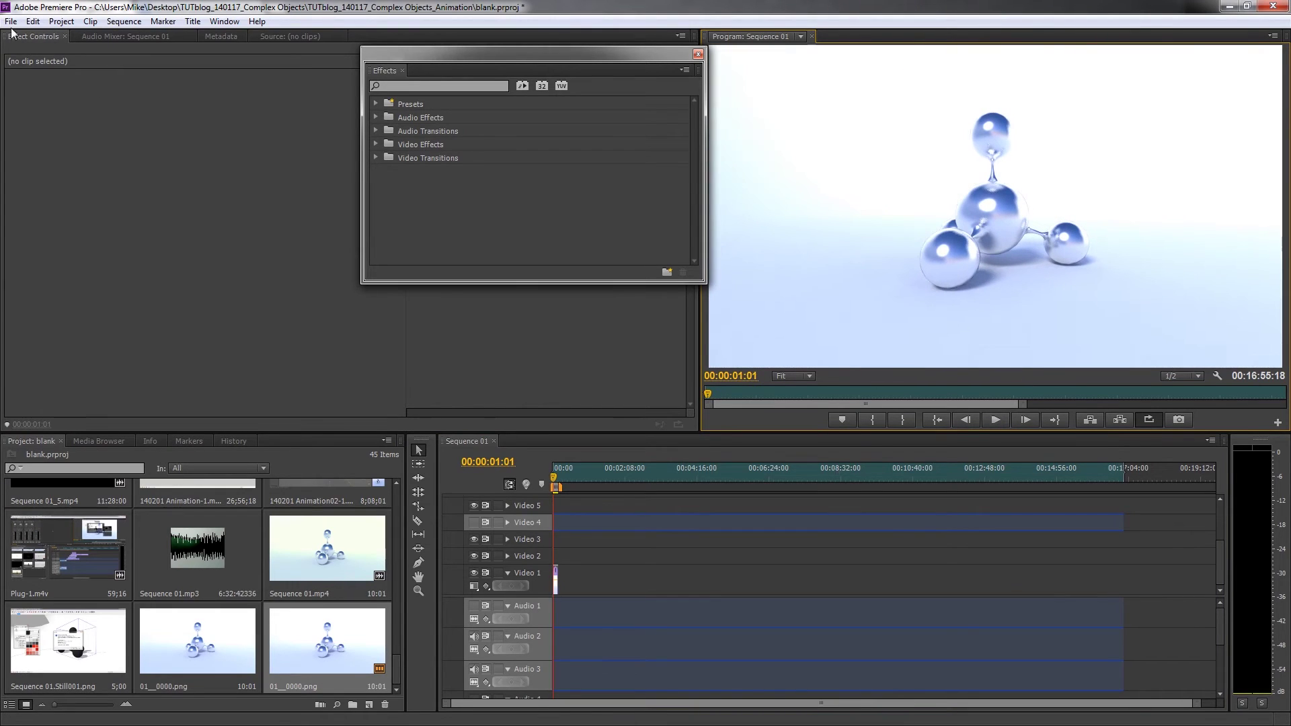
click(10, 21)
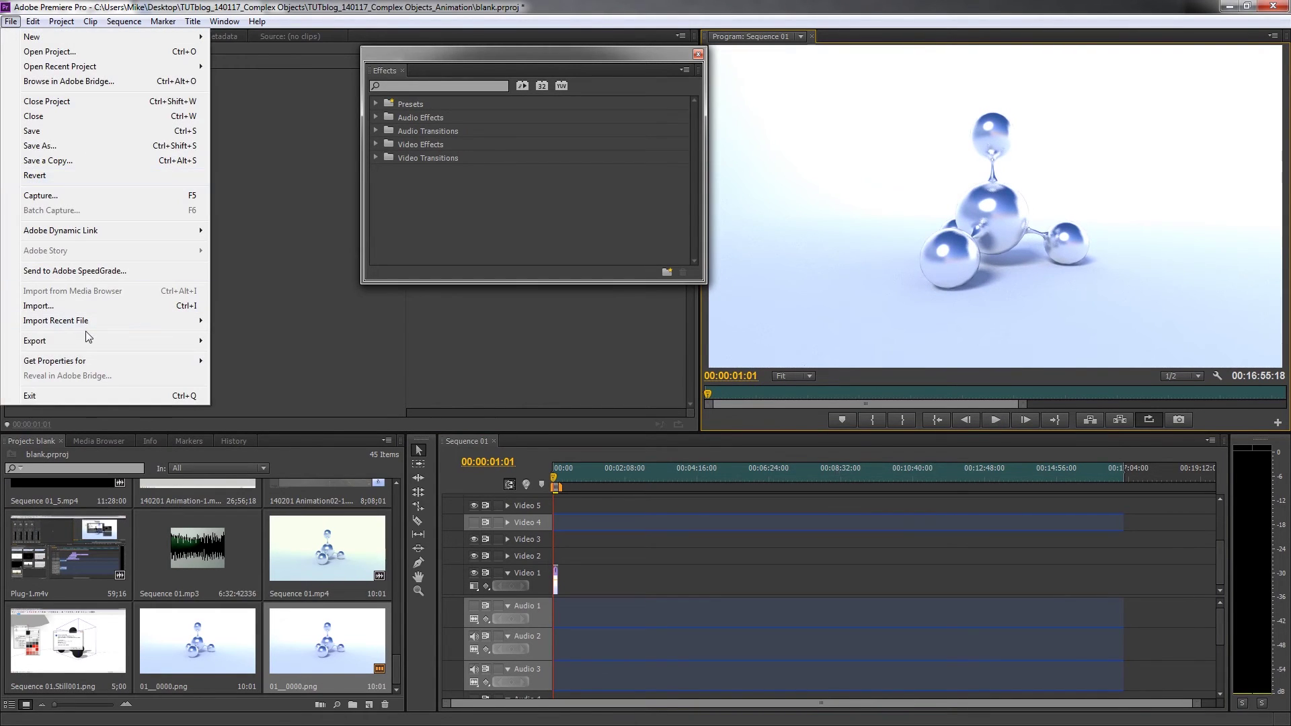
mouse_move(87, 340)
click(278, 343)
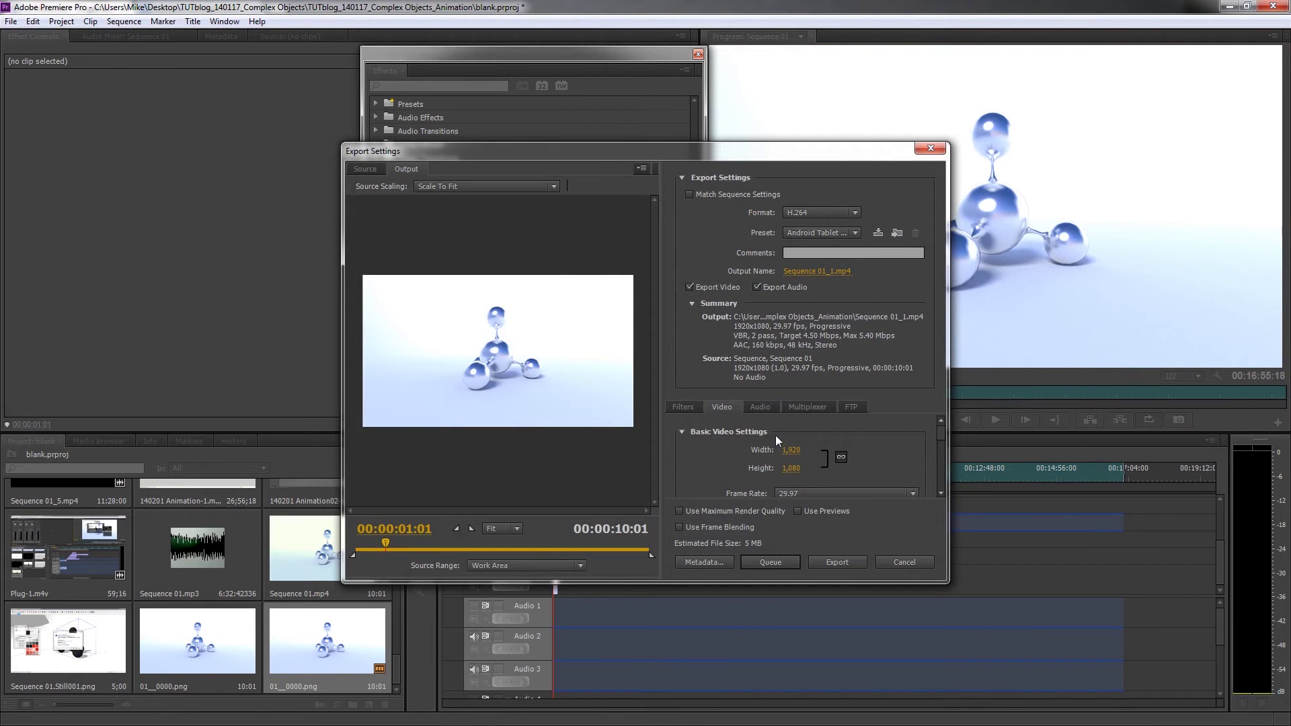
click(786, 271)
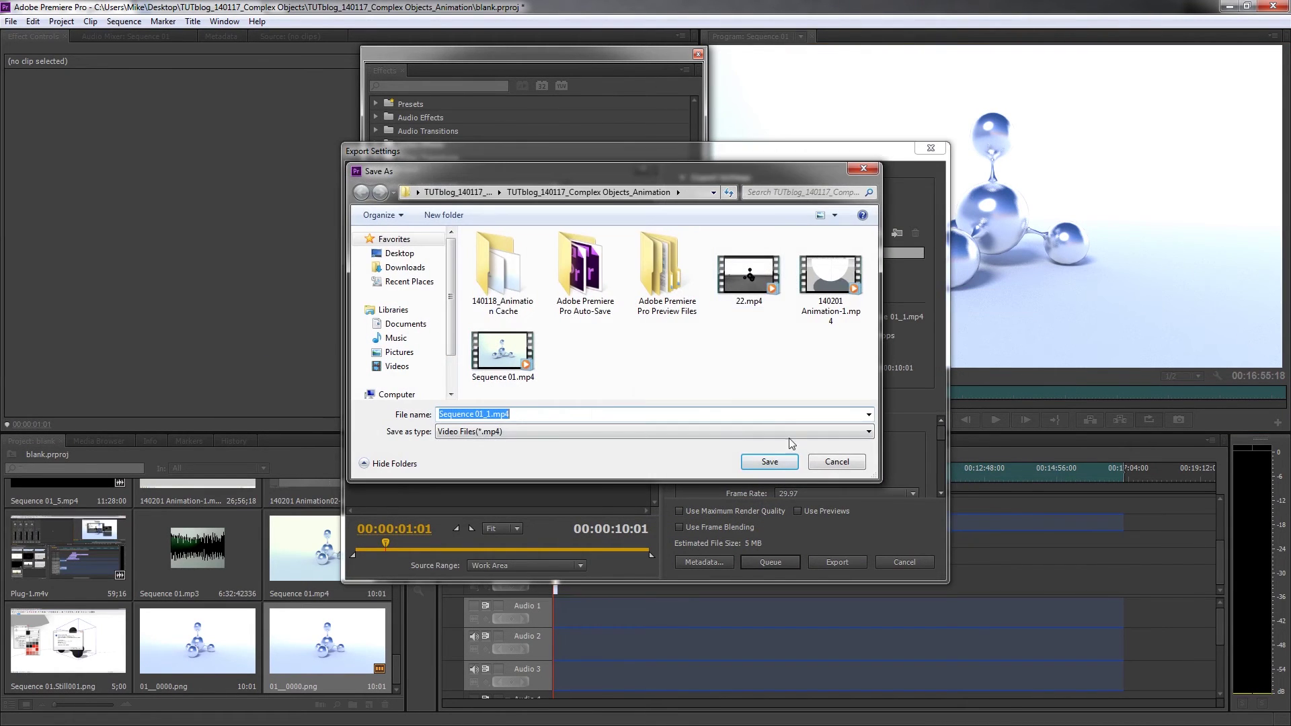
click(769, 461)
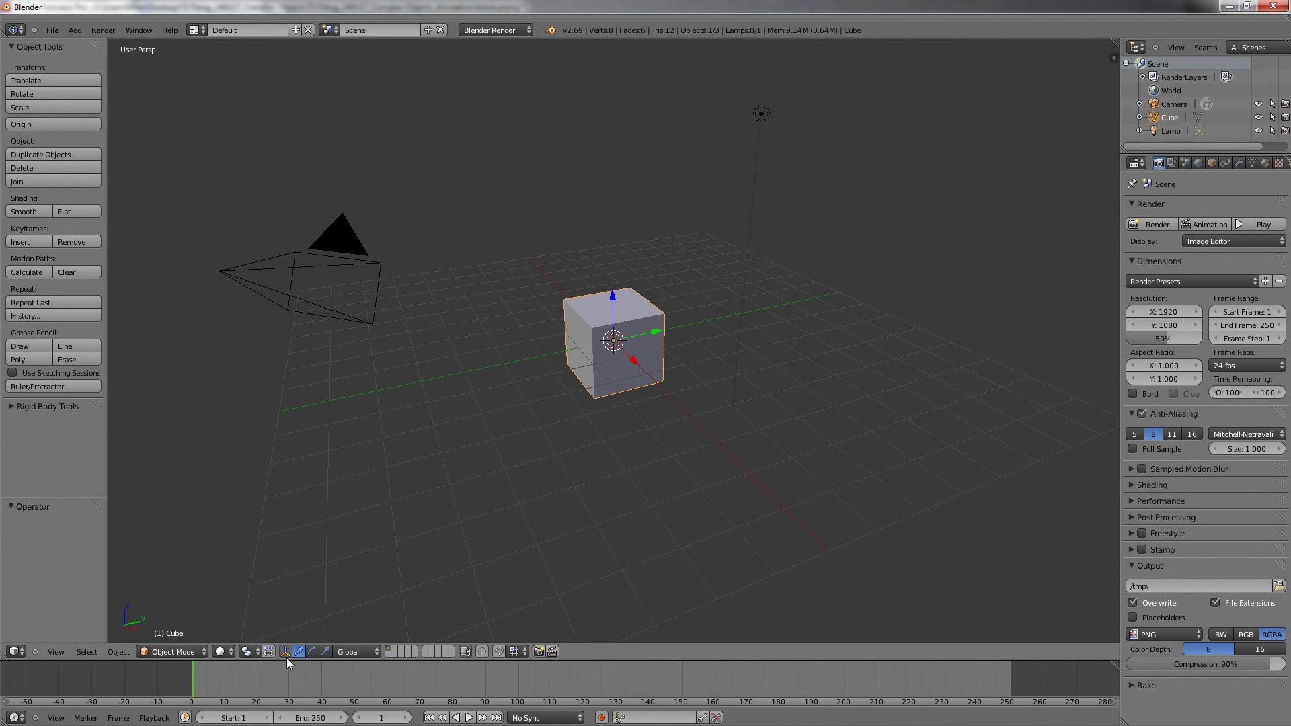
Step: Enlarge the timeline, switch both areas to Video Sequence Editor, and make the upper one Preview
drag(286, 662, 295, 403)
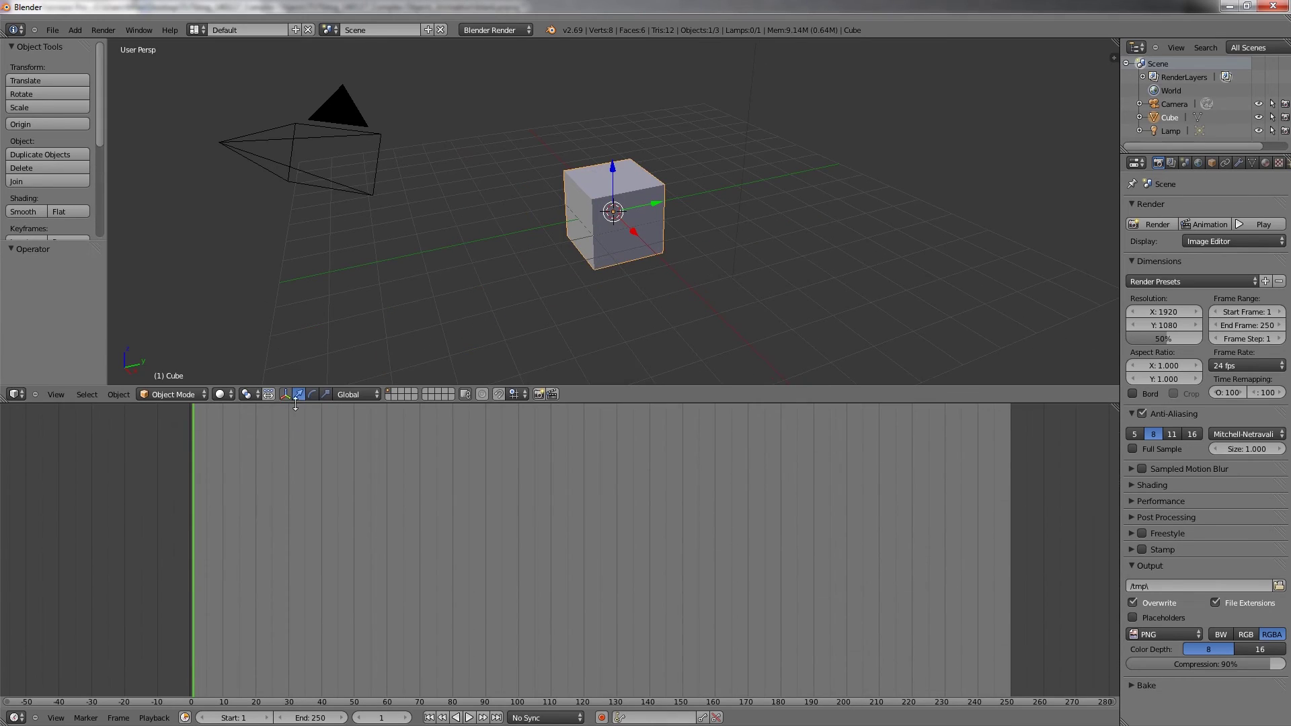
click(16, 394)
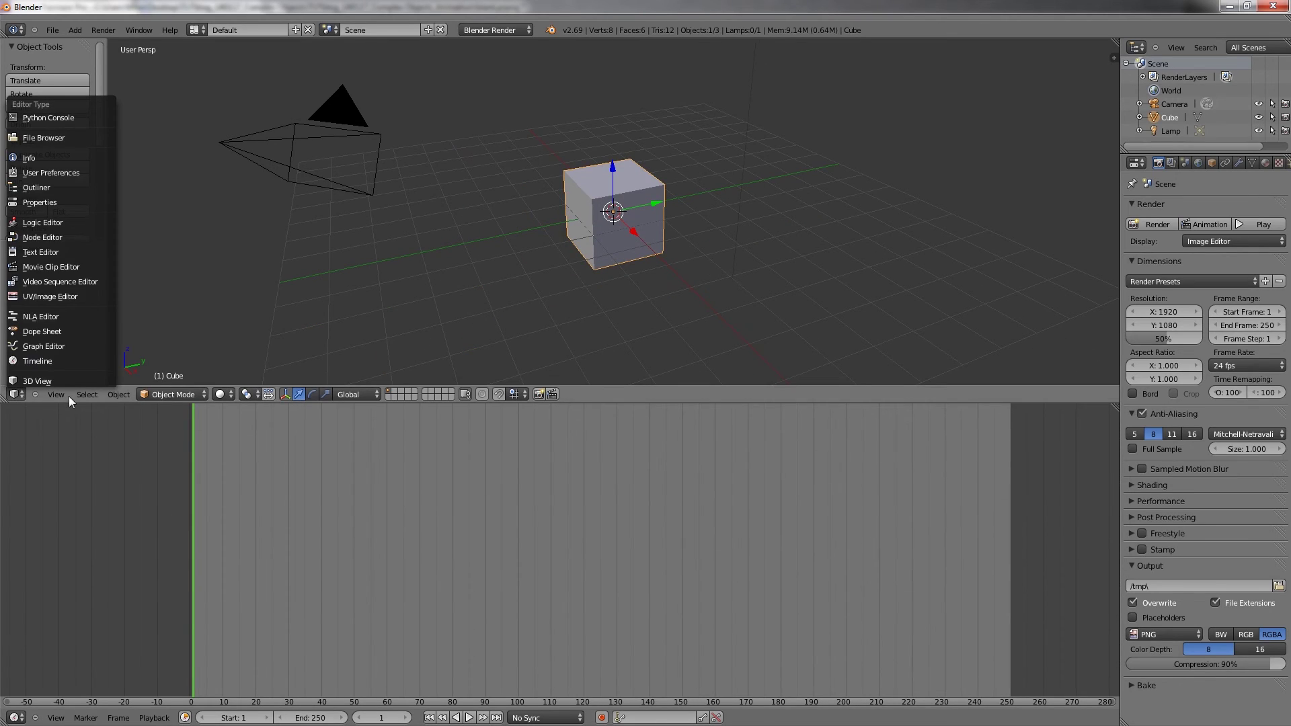
click(72, 281)
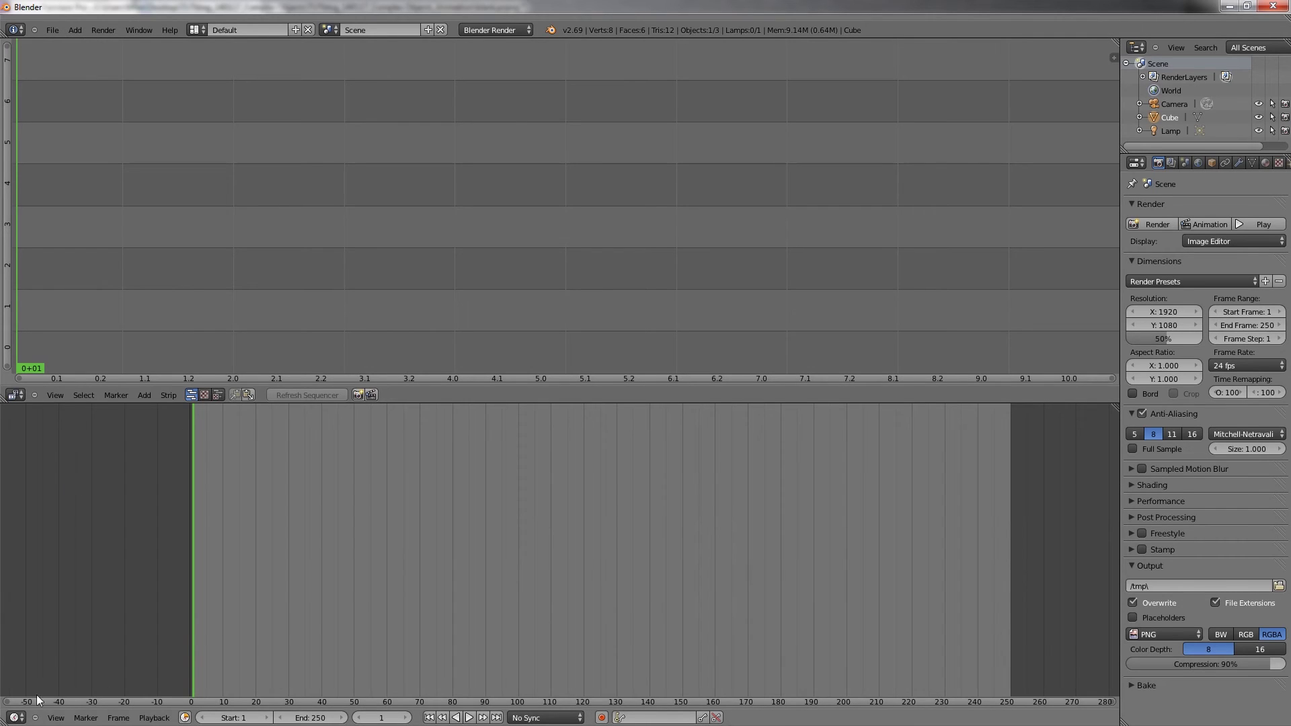
click(16, 717)
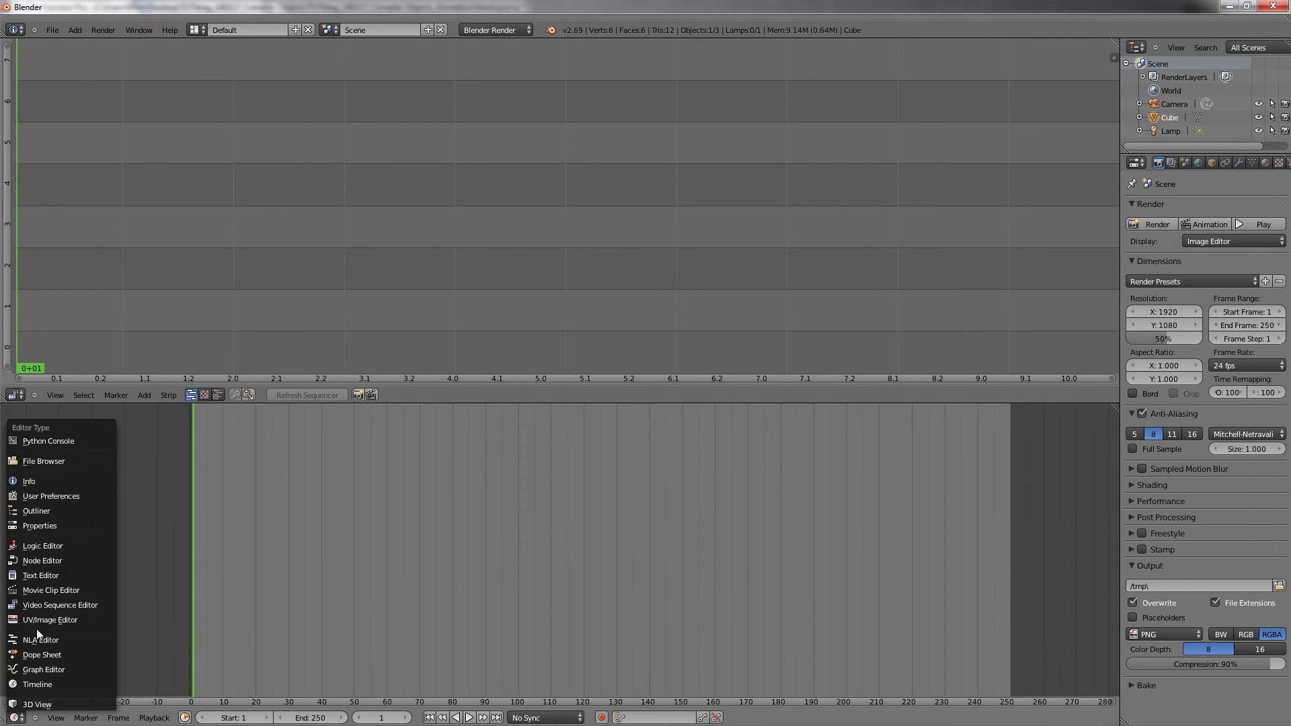
click(38, 604)
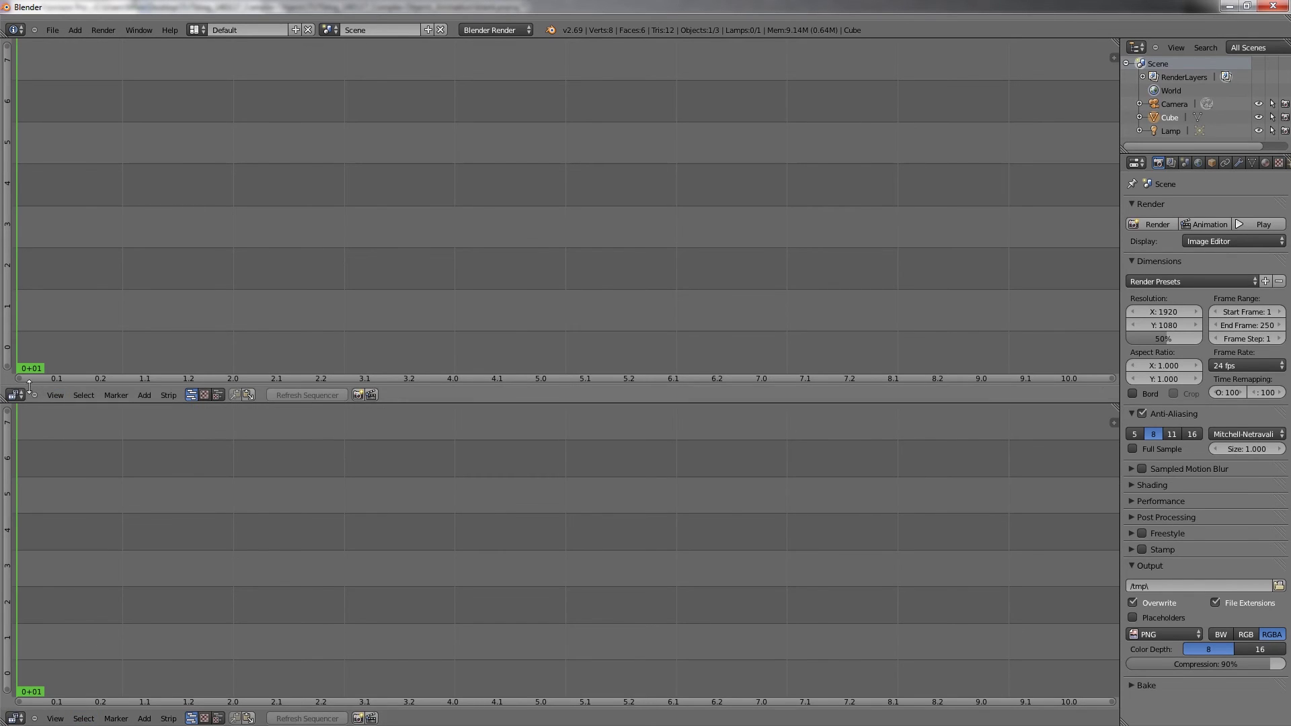
click(217, 394)
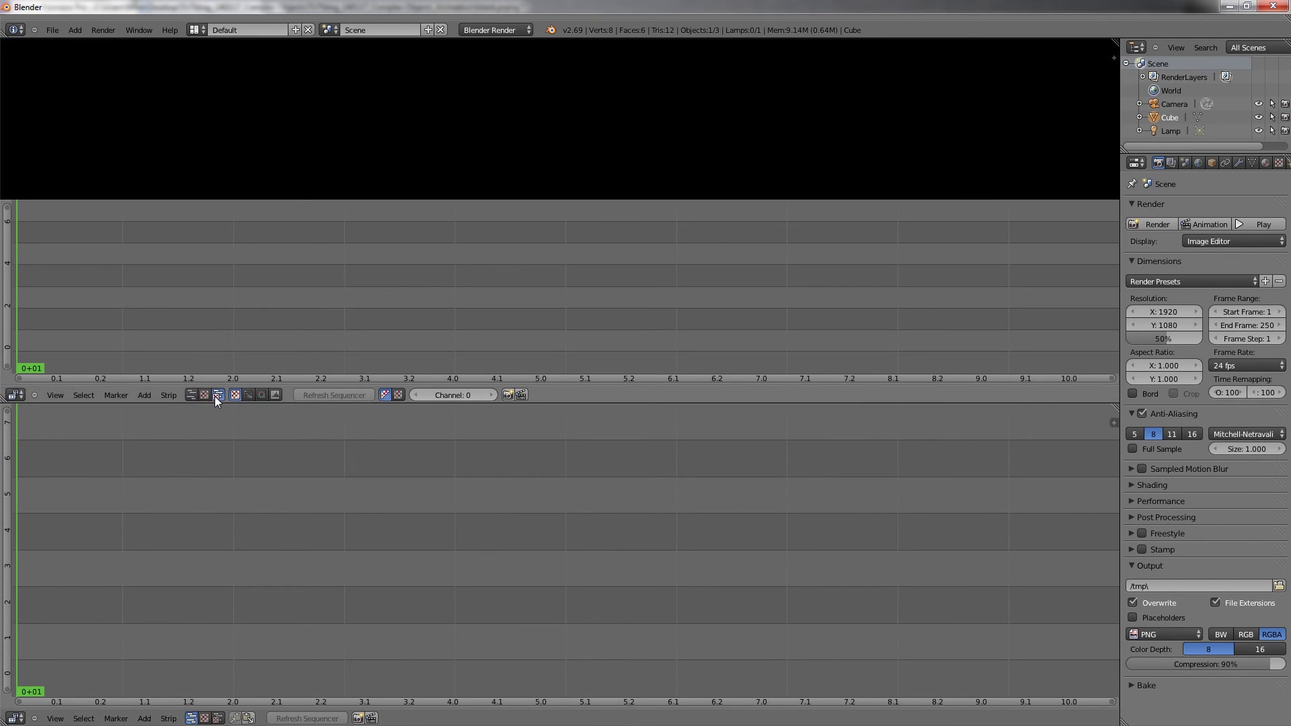
click(205, 395)
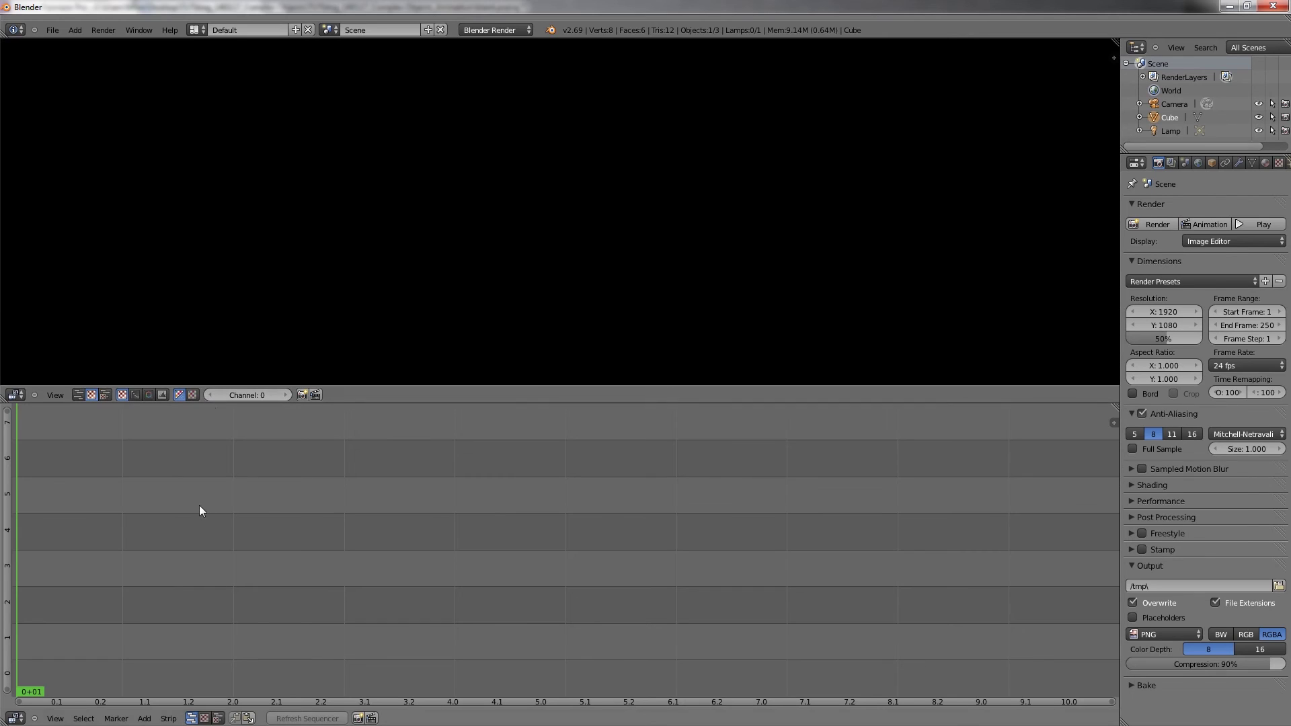
Step: Add every PNG frame from 140118_Animation Cache as a single image strip
click(144, 718)
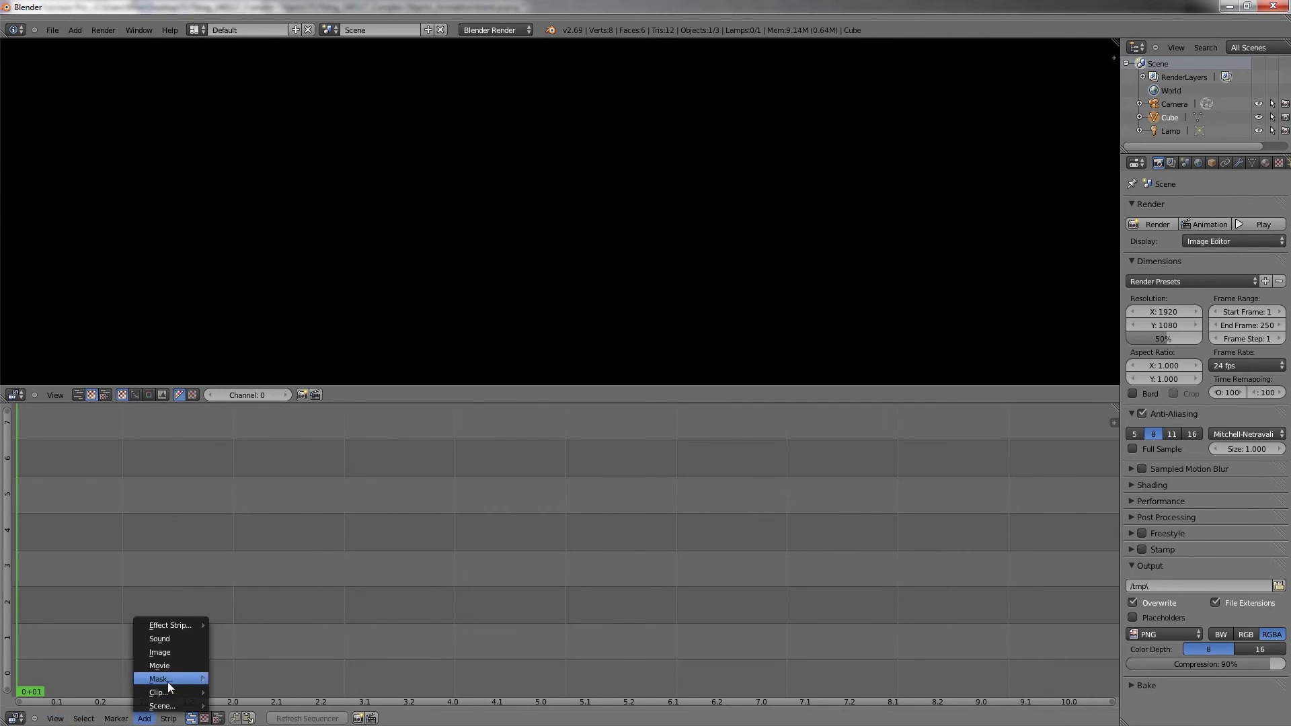
mouse_move(168, 678)
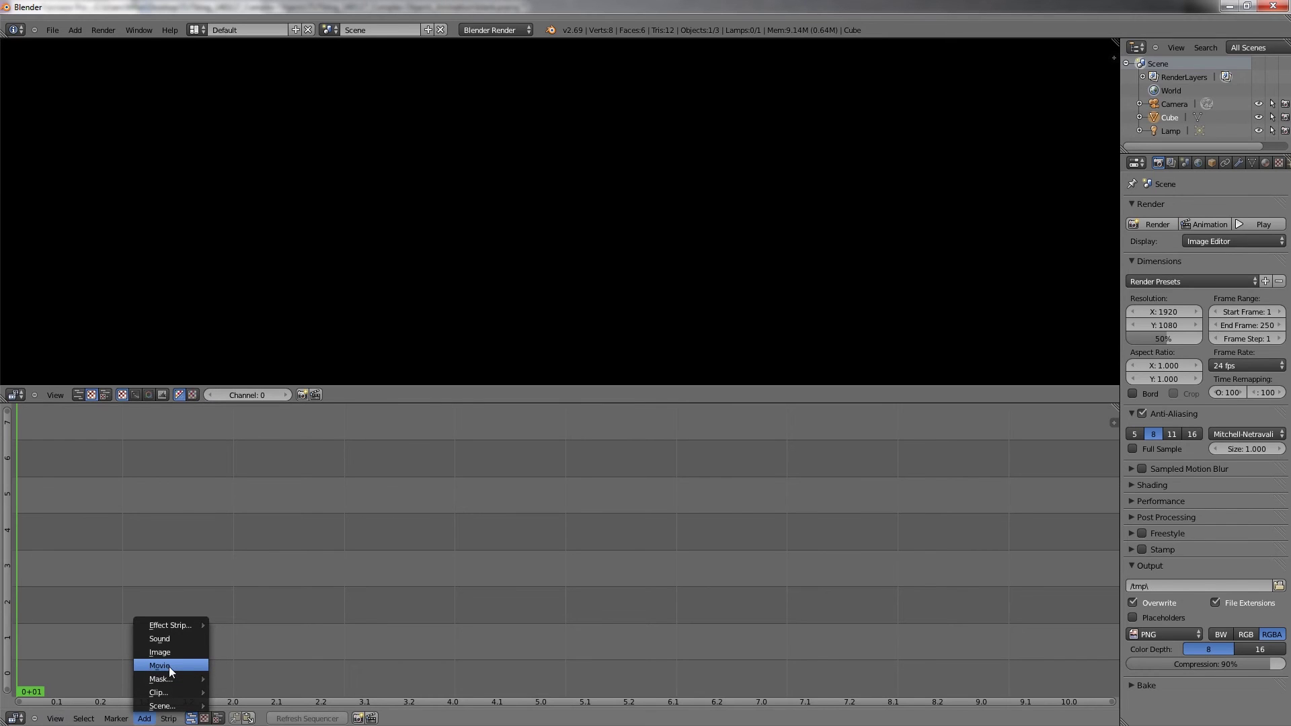
click(170, 652)
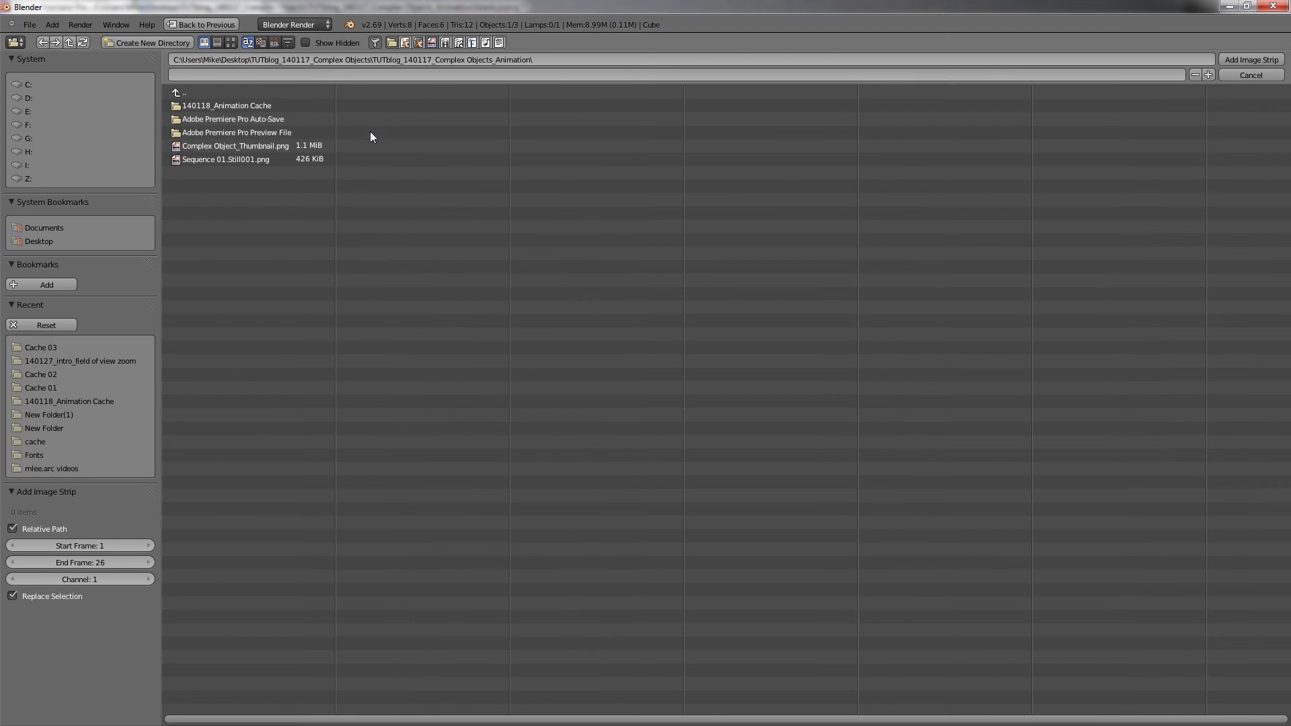
click(267, 104)
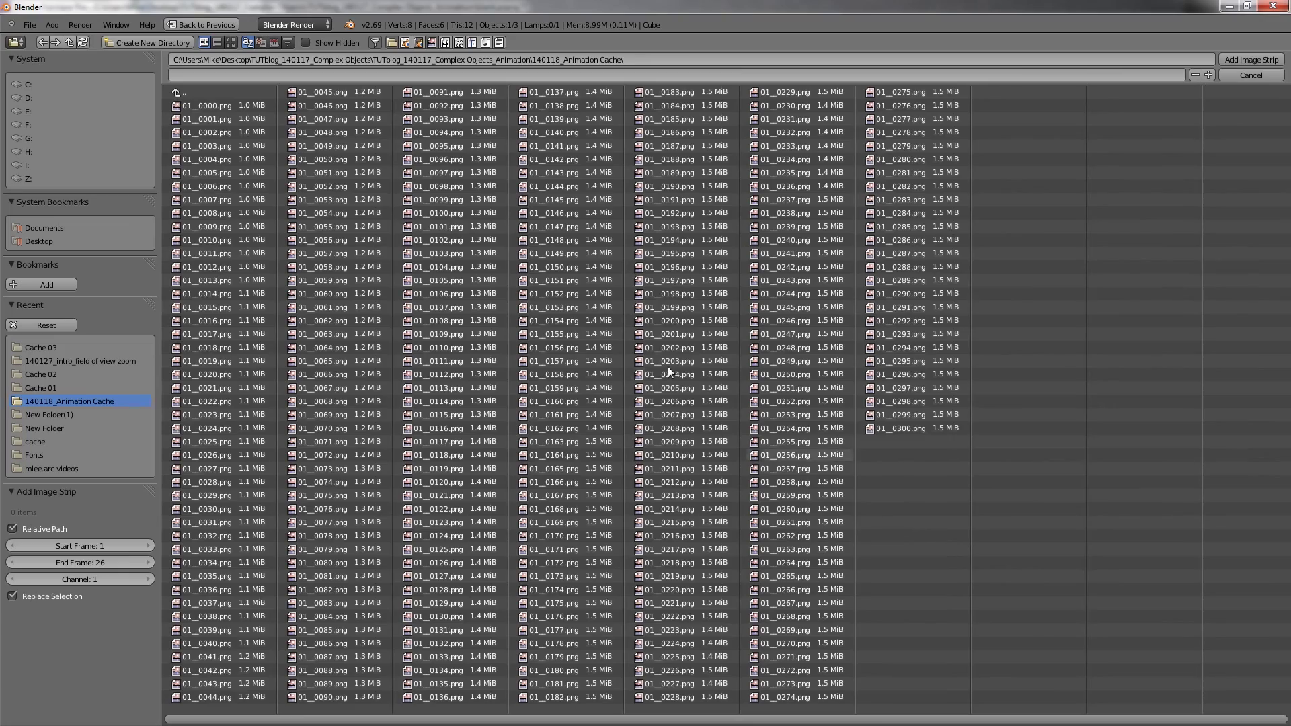
key(b)
drag(1022, 99, 224, 695)
click(1096, 367)
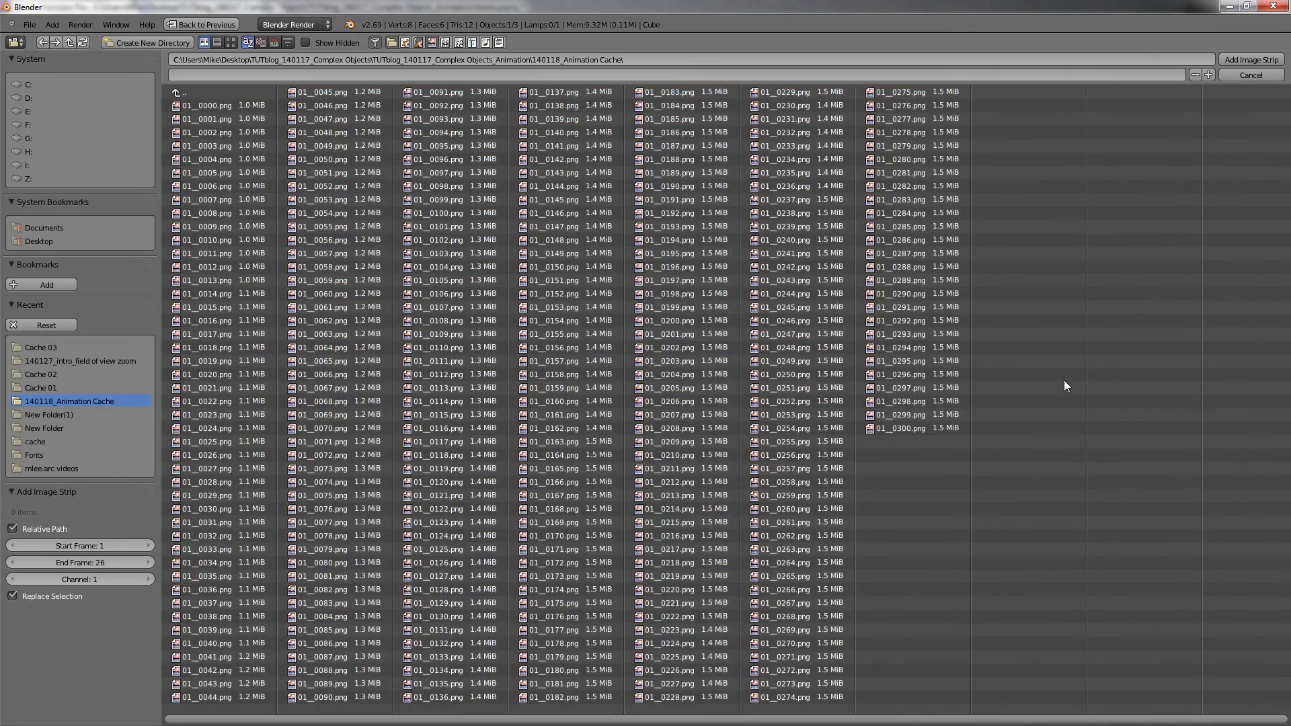
key(a)
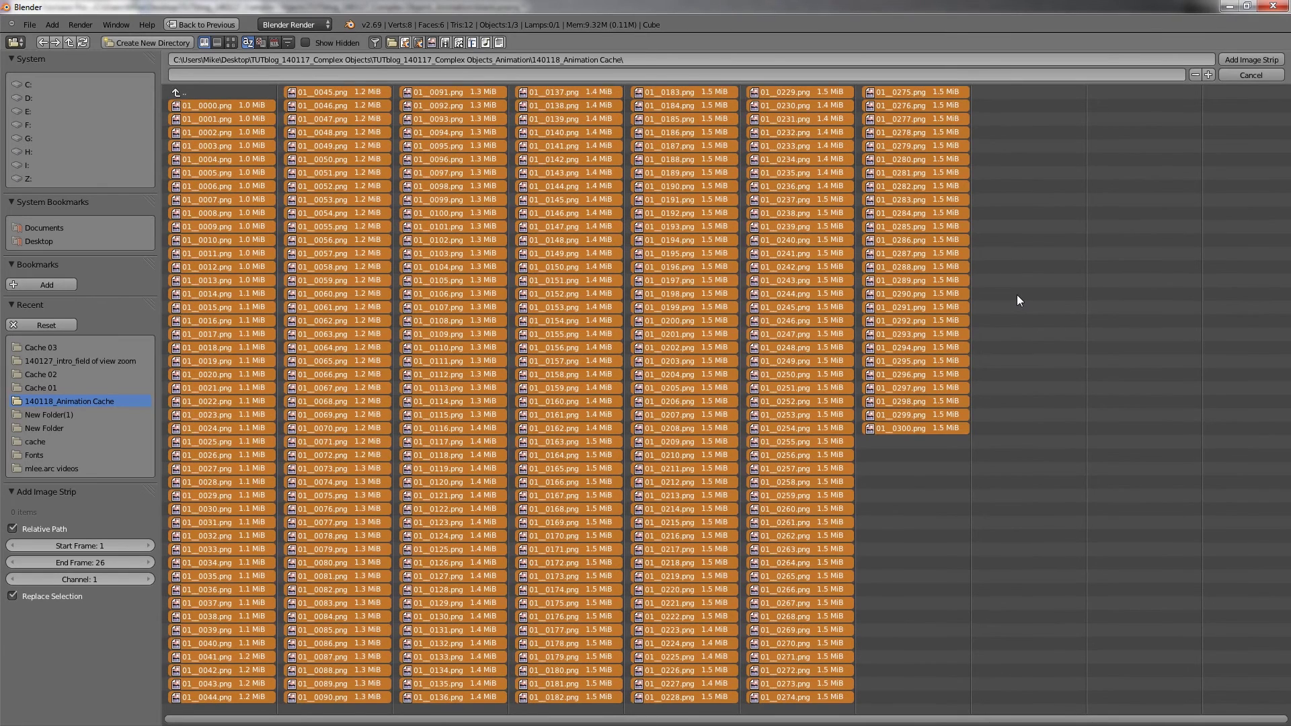
click(1228, 63)
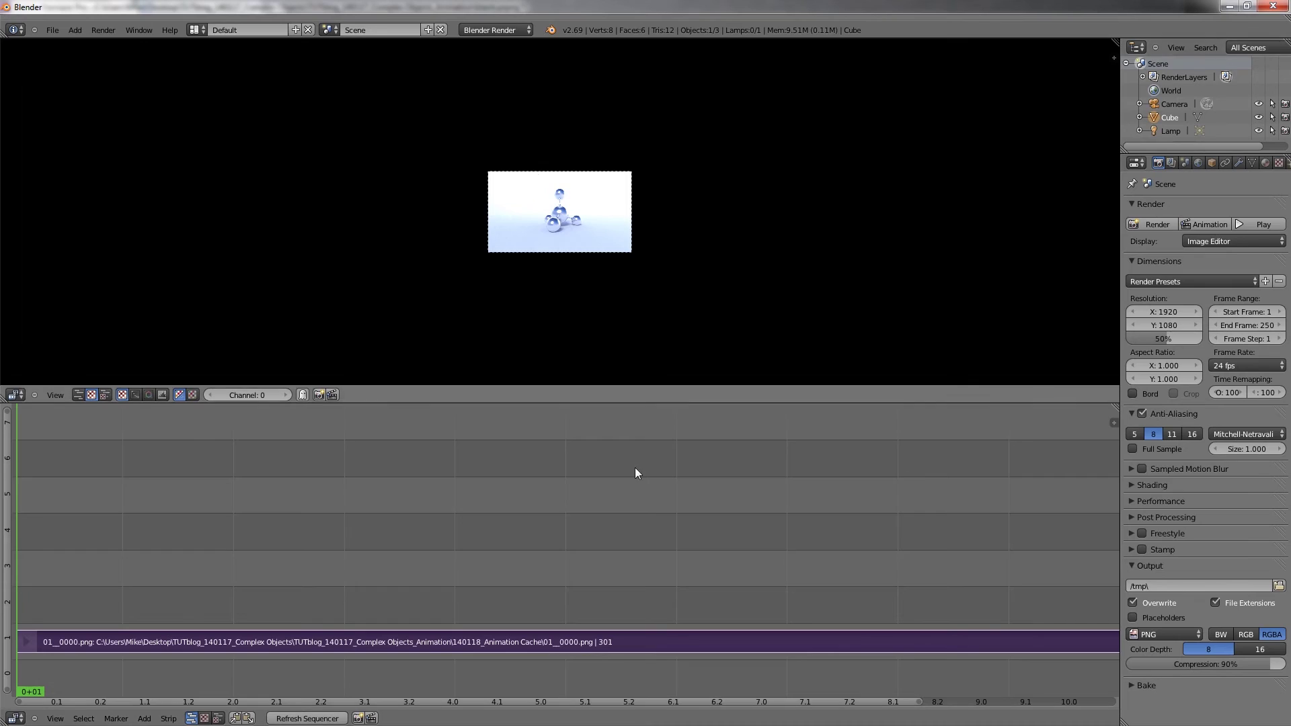
Step: Fit the strip in view, scrub through its frames, and confirm it stays starting at frame 1
key(Home)
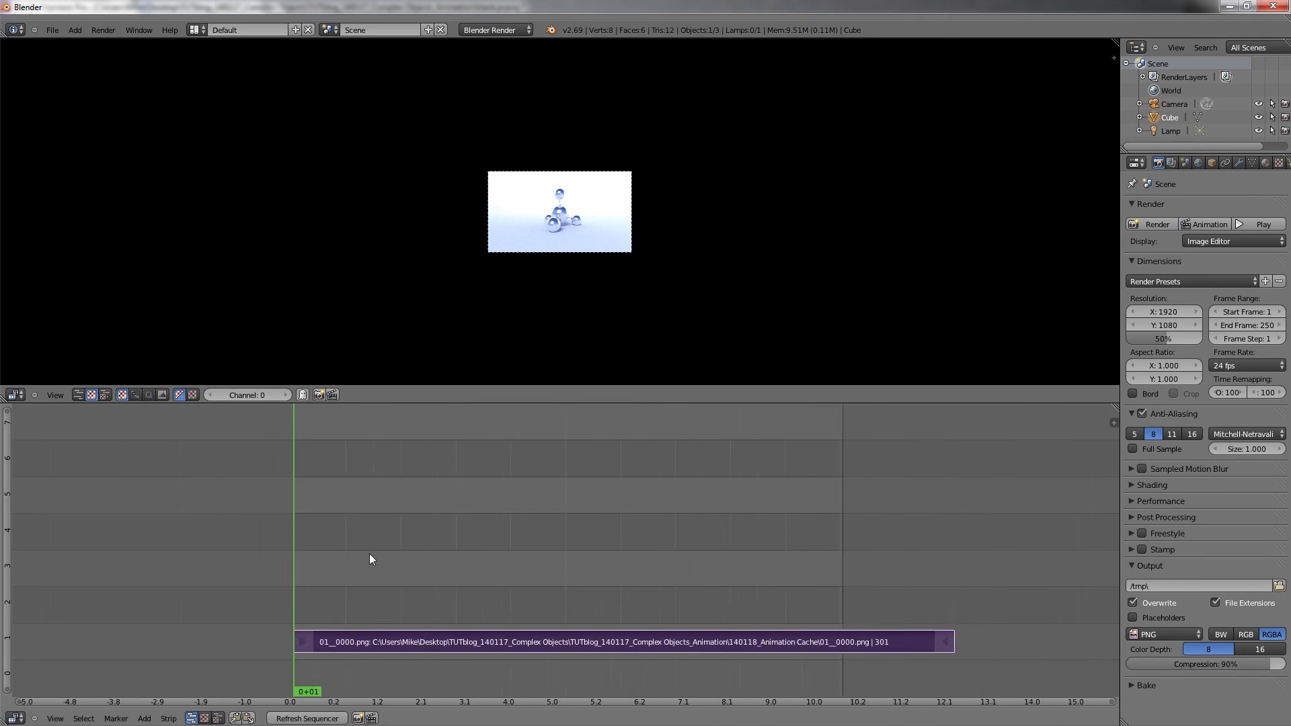
click(461, 642)
drag(462, 647, 470, 644)
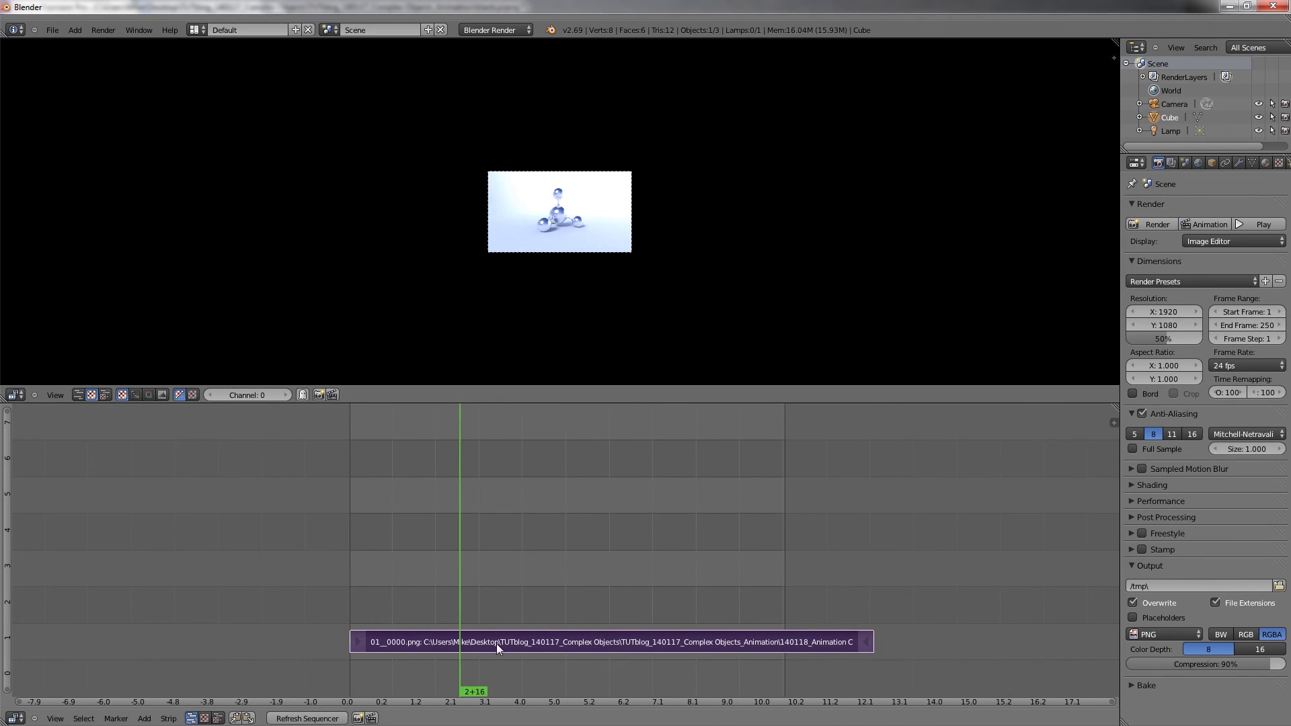
key(g)
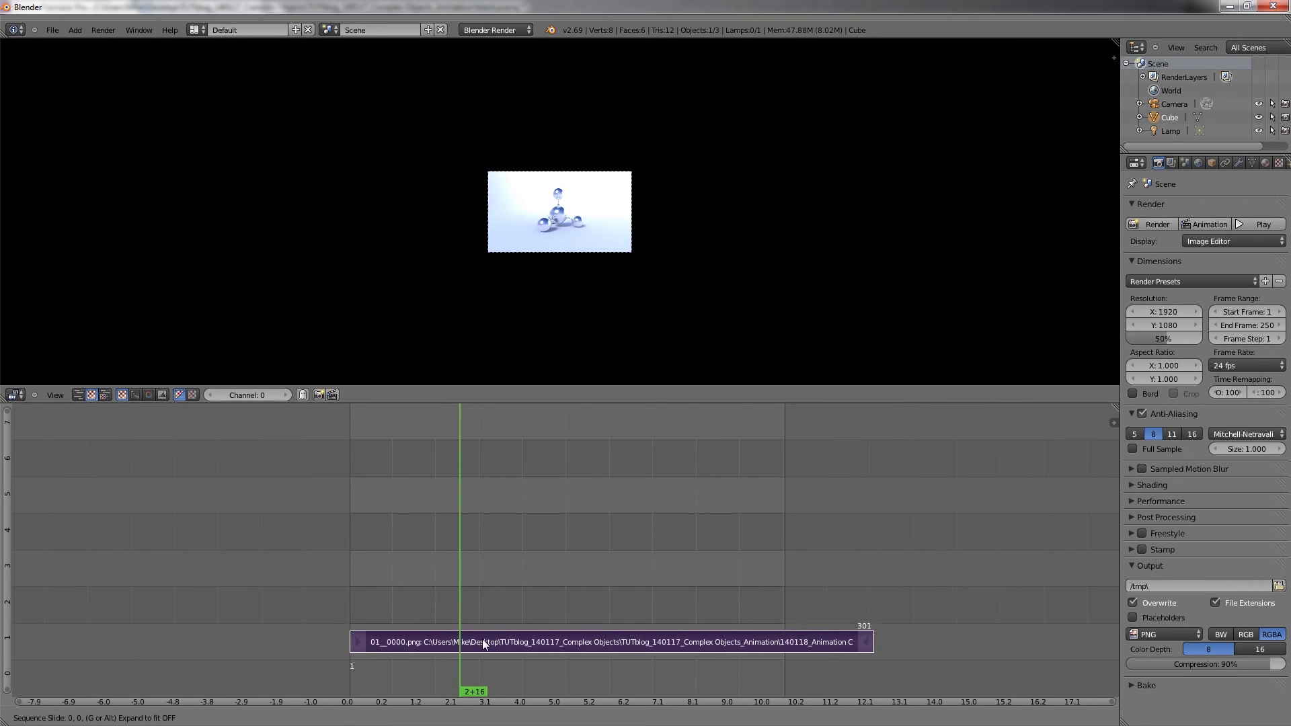
click(482, 639)
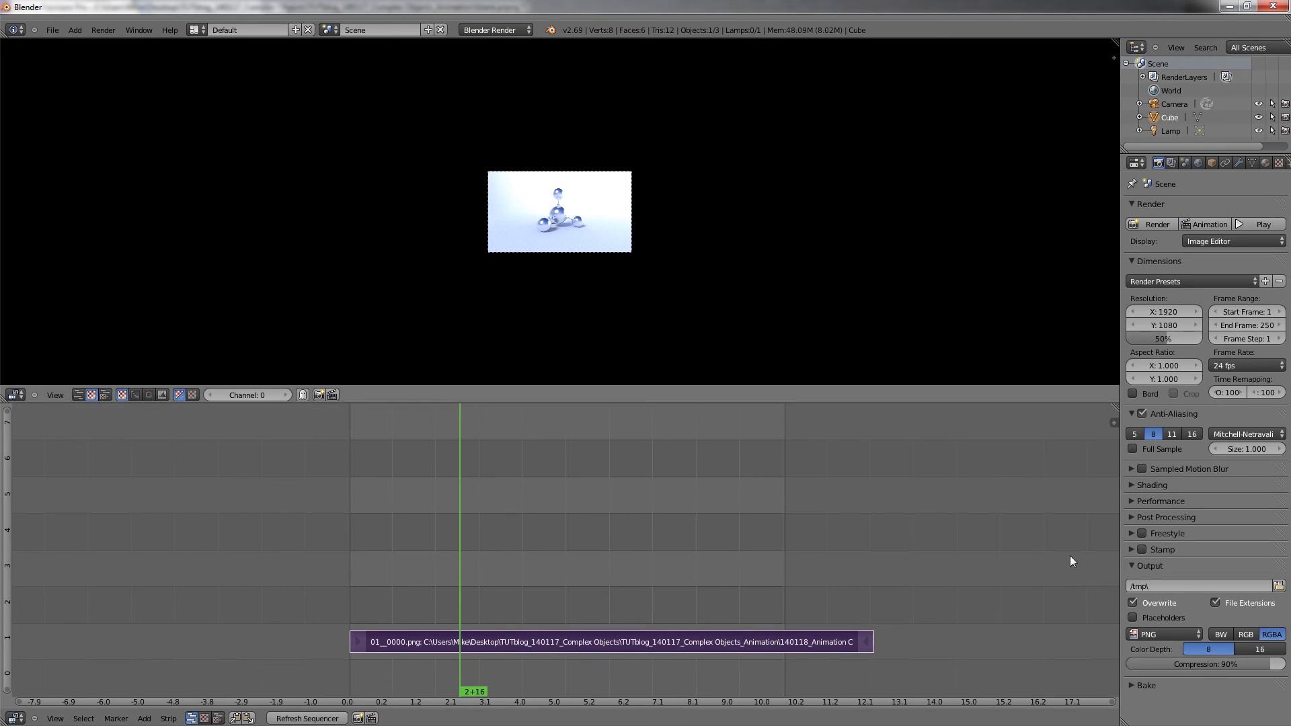
key(g)
click(845, 672)
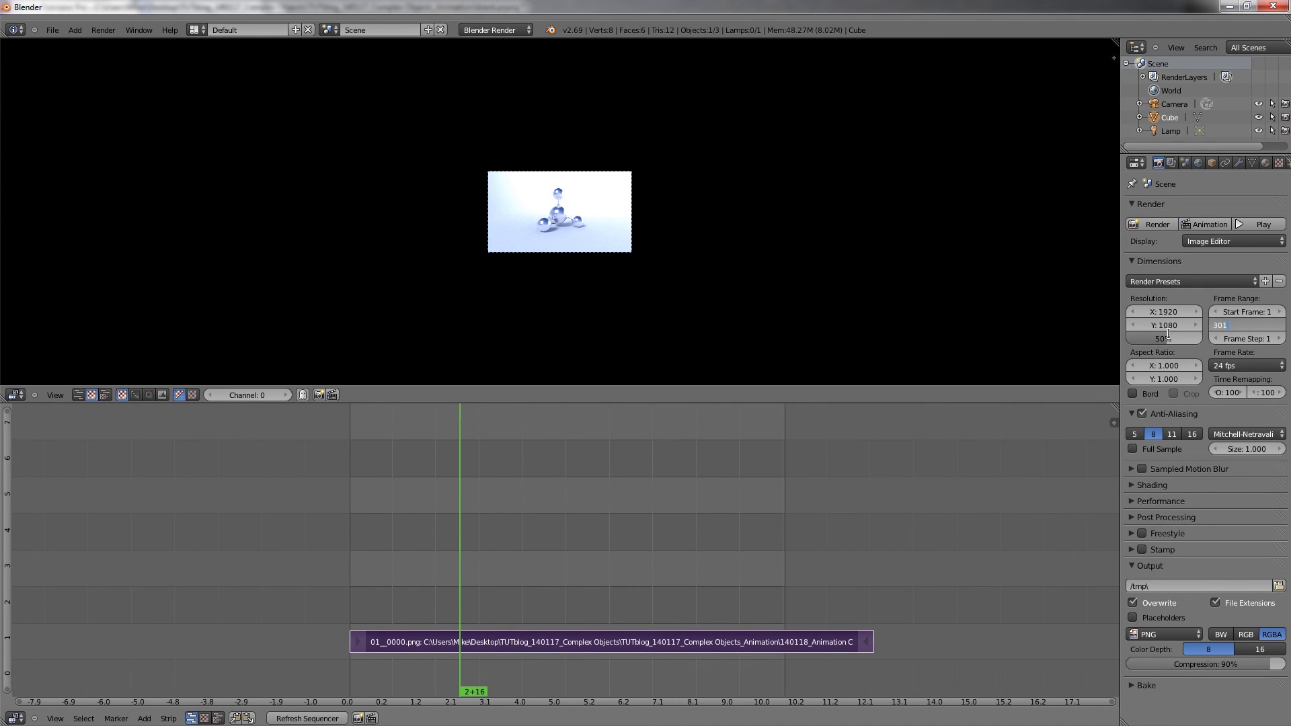
Step: Set End Frame 301, resolution 100% and AVI Raw output, then render the animation
key(Return)
drag(1155, 339, 1283, 345)
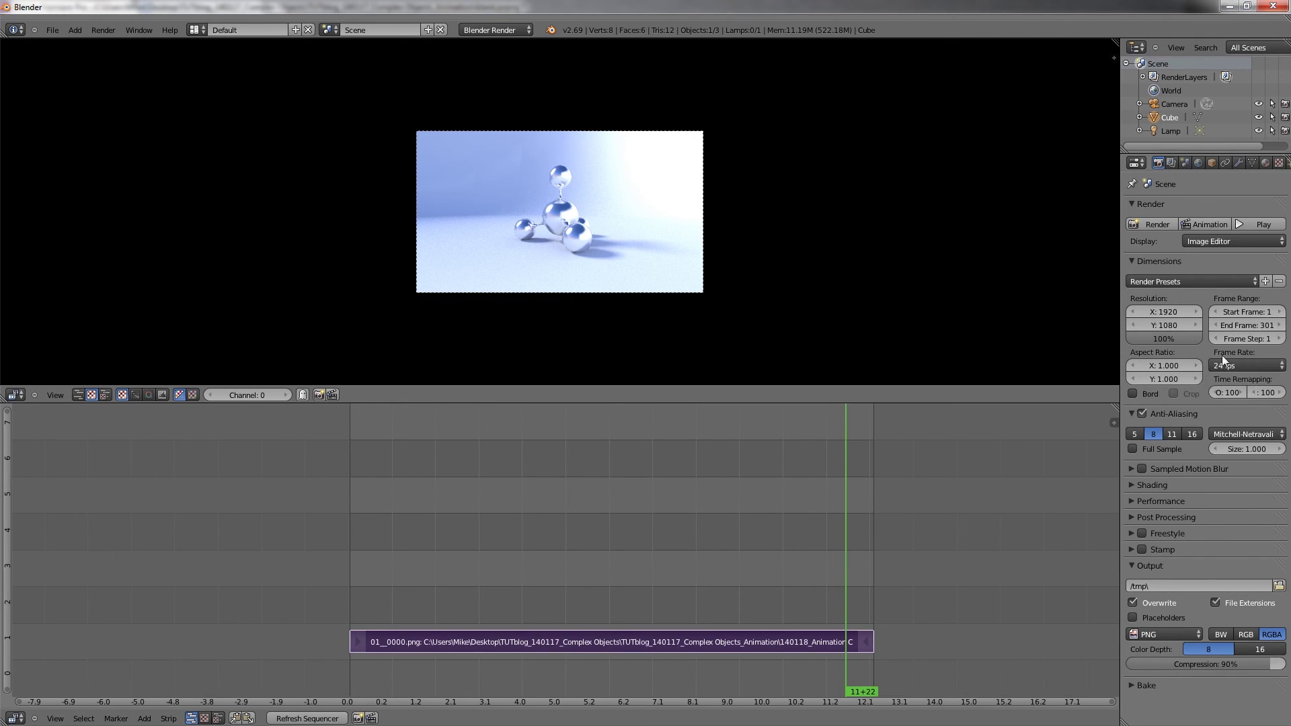
click(1169, 634)
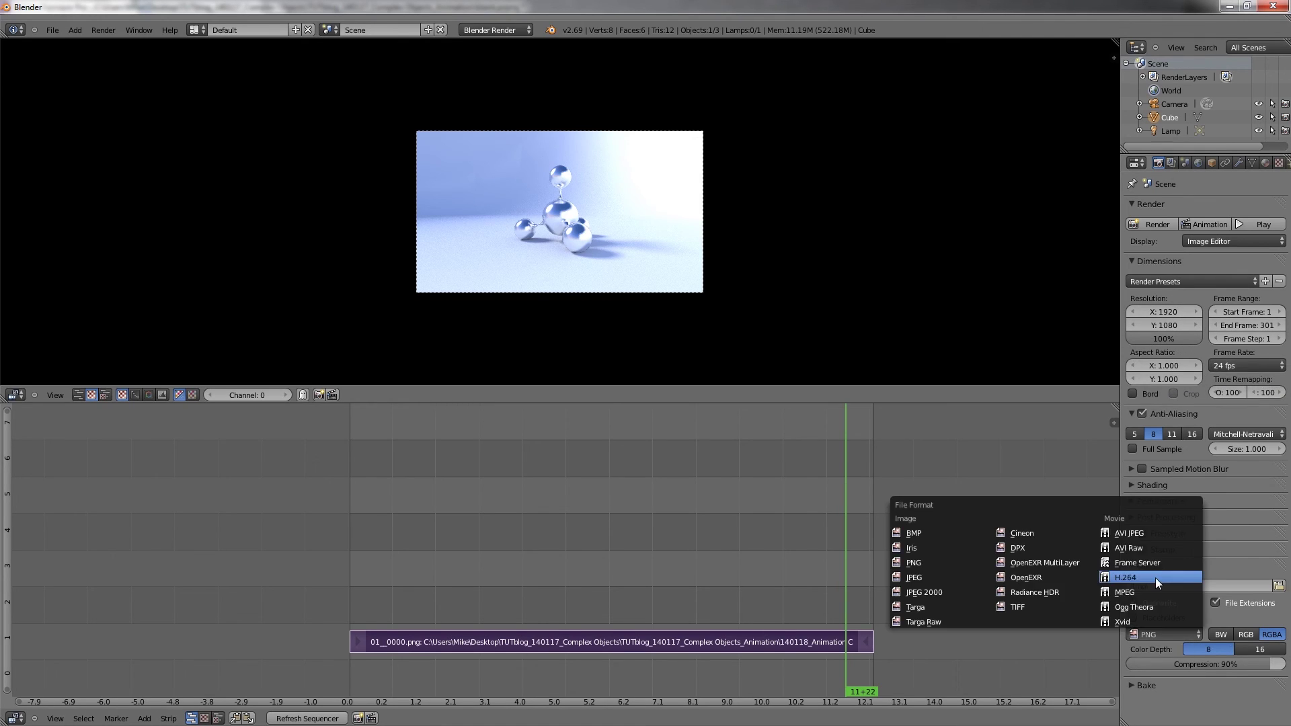
click(1150, 530)
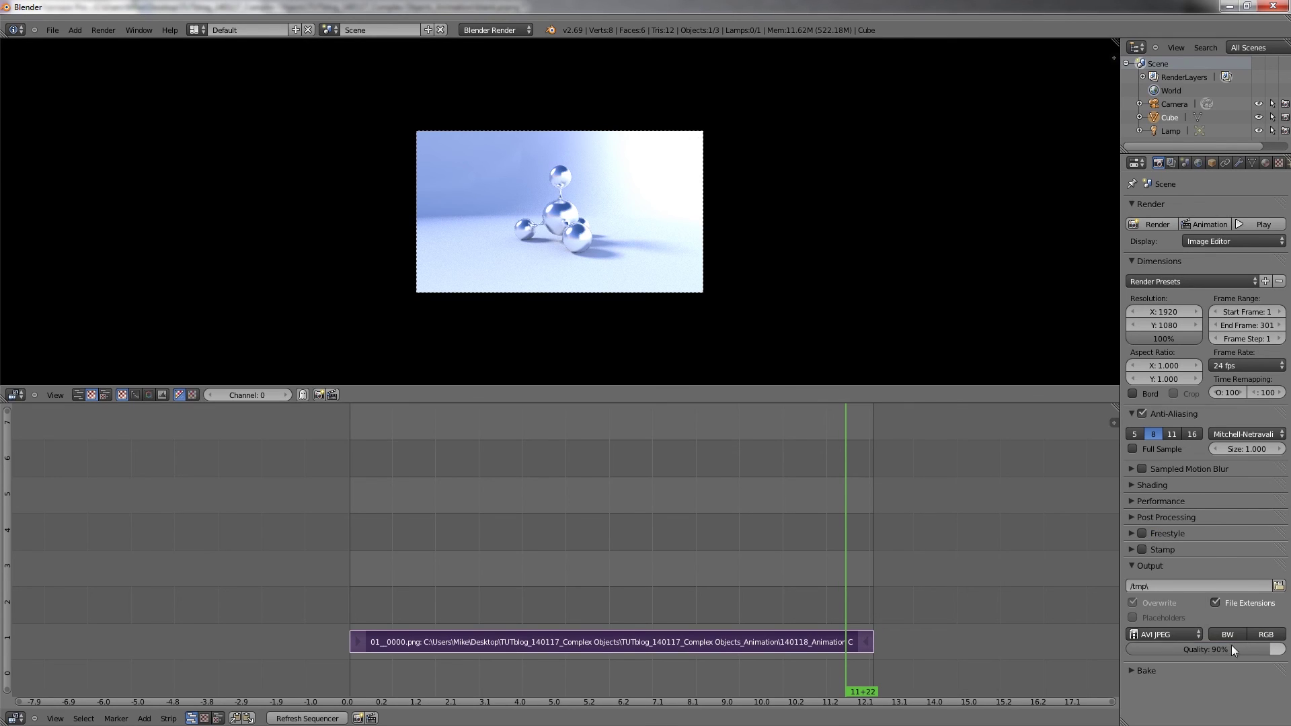
click(1170, 636)
click(1163, 547)
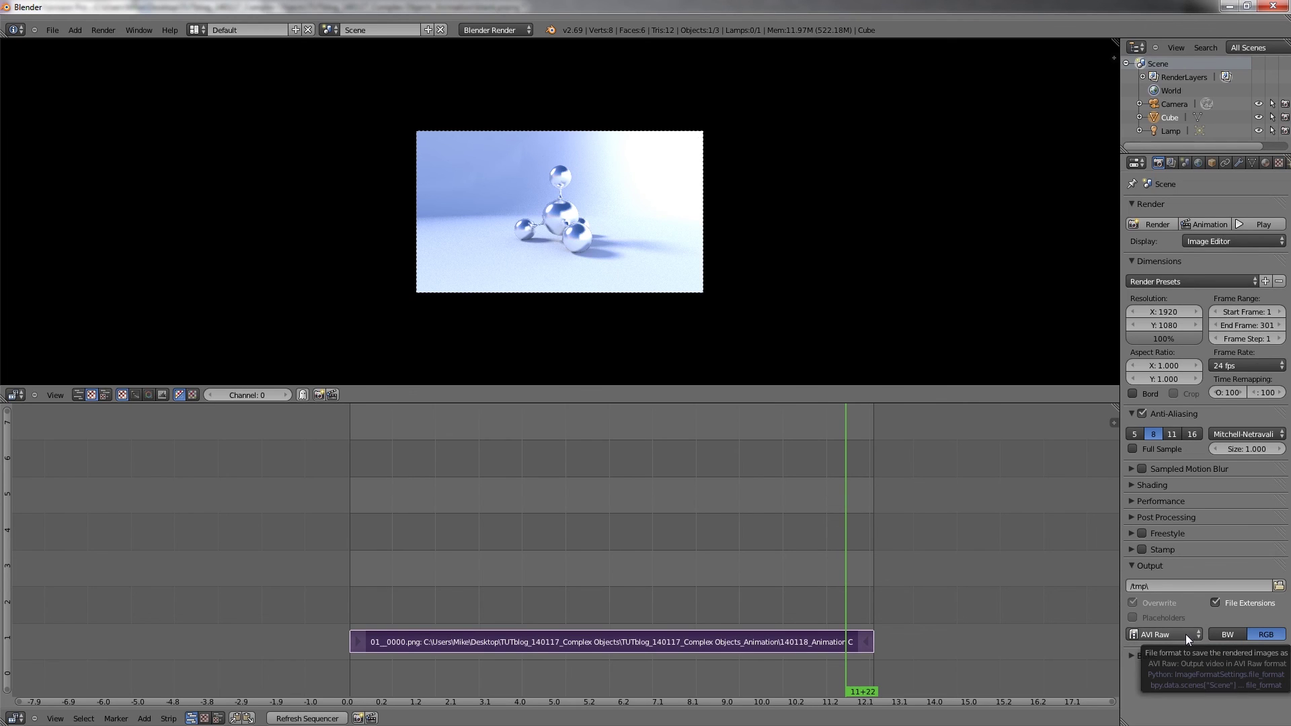
click(1200, 224)
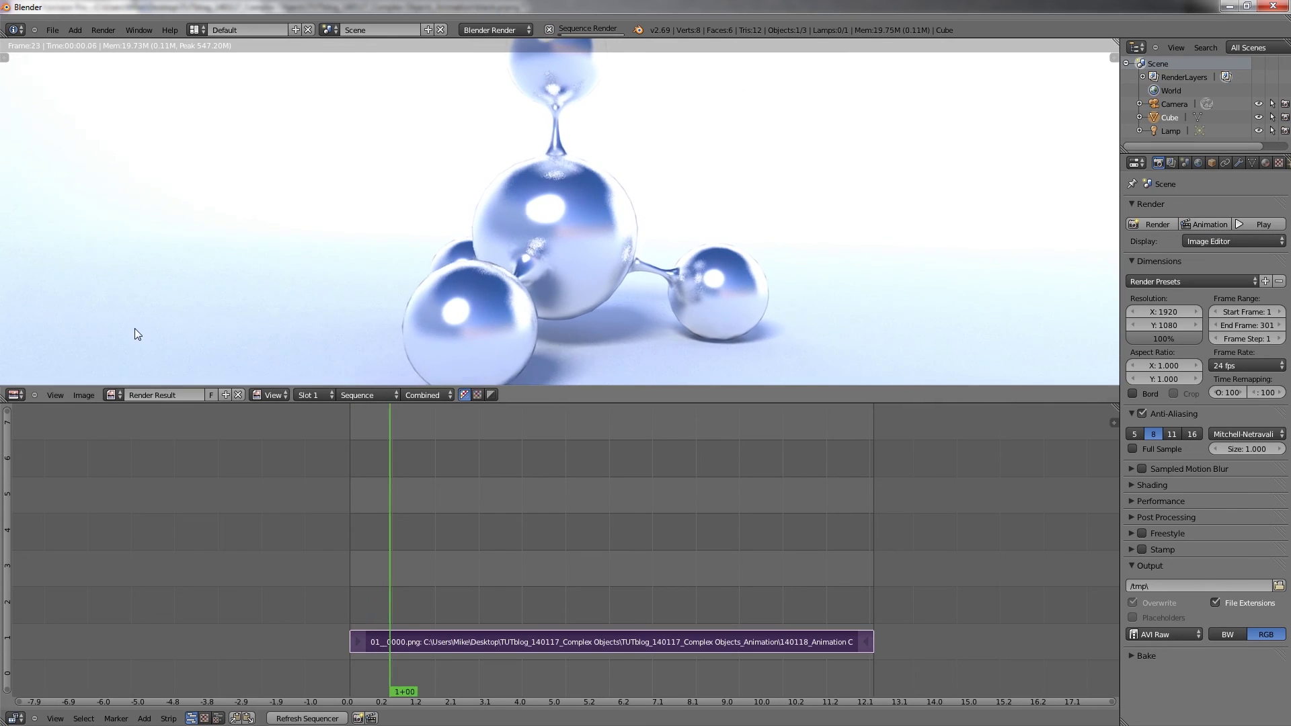